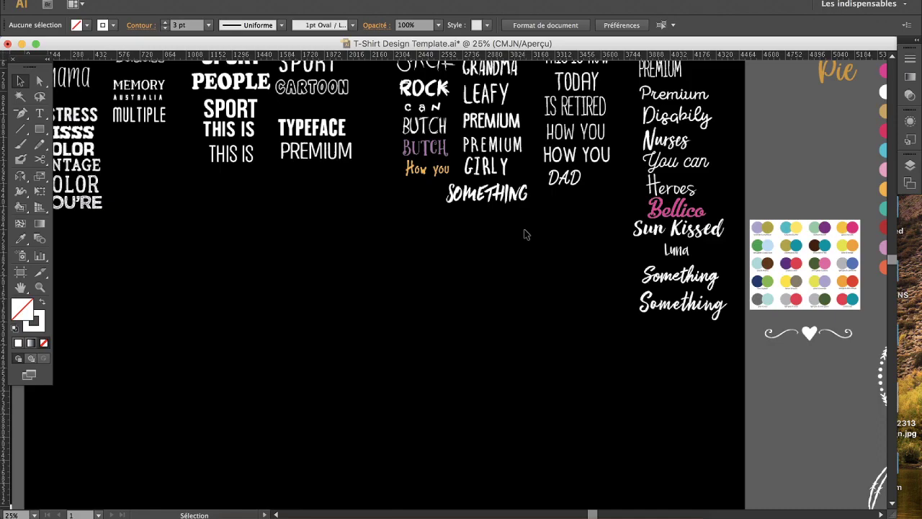
- Sketch a rough freehand brush line with a few strokes across the black artboard
{"action": "key", "text": "b"}
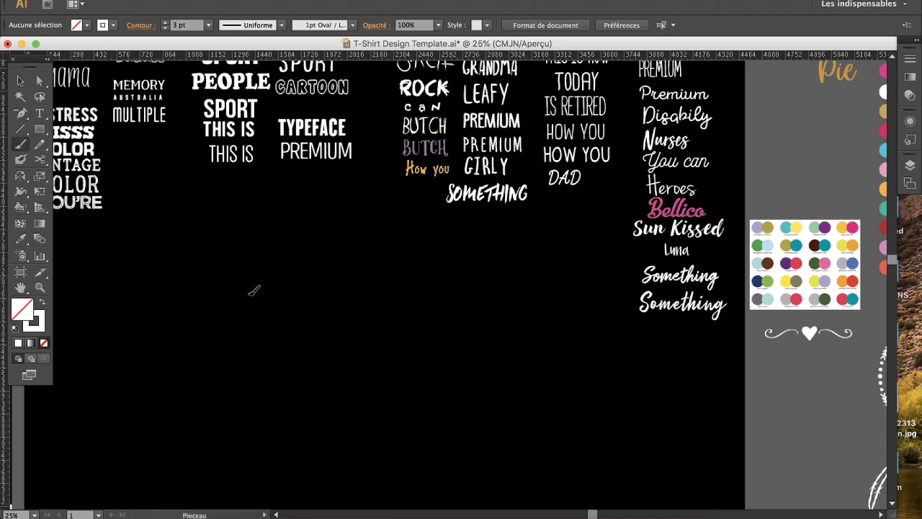
{"action": "mouse_move", "coordinate": [249, 301]}
{"action": "left_mouse_down"}
{"action": "mouse_move", "coordinate": [569, 318]}
{"action": "mouse_move", "coordinate": [584, 387]}
{"action": "left_mouse_up"}
{"action": "left_click_drag", "start_coordinate": [245, 331], "coordinate": [240, 343]}
{"action": "mouse_move", "coordinate": [488, 308]}
{"action": "left_mouse_down"}
{"action": "mouse_move", "coordinate": [180, 293]}
{"action": "mouse_move", "coordinate": [309, 360]}
{"action": "mouse_move", "coordinate": [648, 438]}
{"action": "left_mouse_up"}
- Delete only the brush strokes, keeping the Something text, then bring the live-stream browser forward
{"action": "key", "text": "v"}
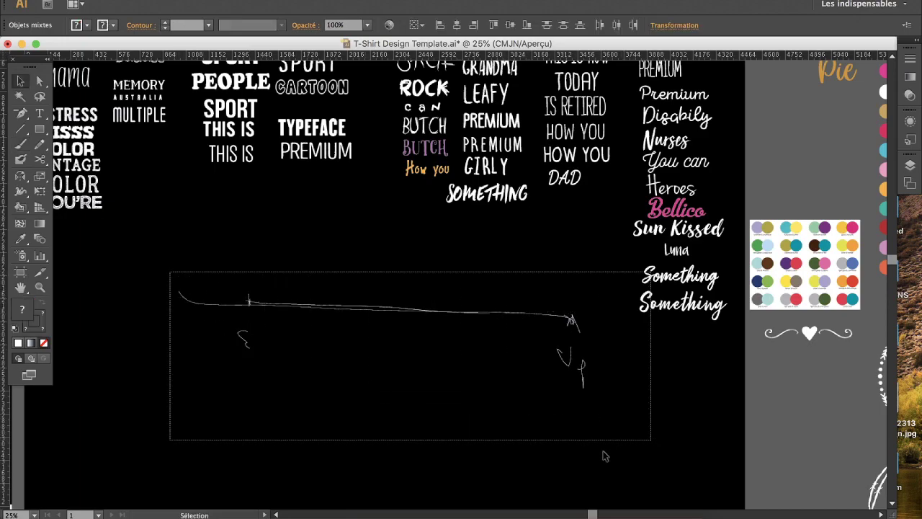
{"action": "key", "text": "Delete"}
{"action": "key", "text": "super+z"}
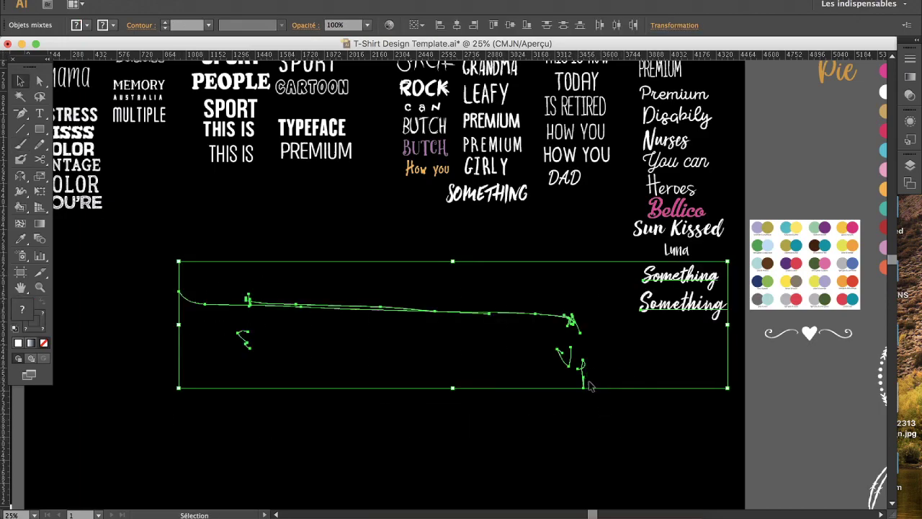
{"action": "key", "text": "XF86AudioMute"}
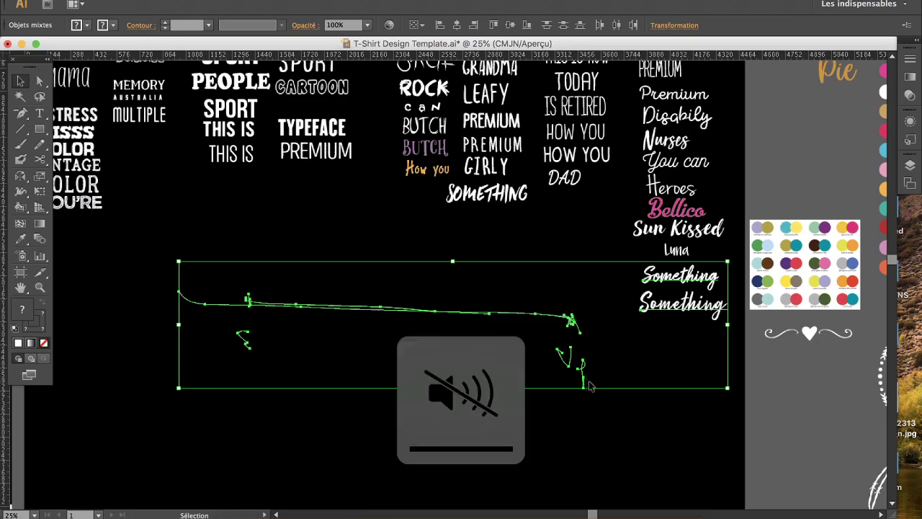
{"action": "left_click", "coordinate": [405, 238]}
{"action": "mouse_move", "coordinate": [598, 296]}
{"action": "left_mouse_down"}
{"action": "mouse_move", "coordinate": [430, 403]}
{"action": "mouse_move", "coordinate": [161, 395]}
{"action": "mouse_move", "coordinate": [187, 394]}
{"action": "left_mouse_up"}
{"action": "key", "text": "Delete"}
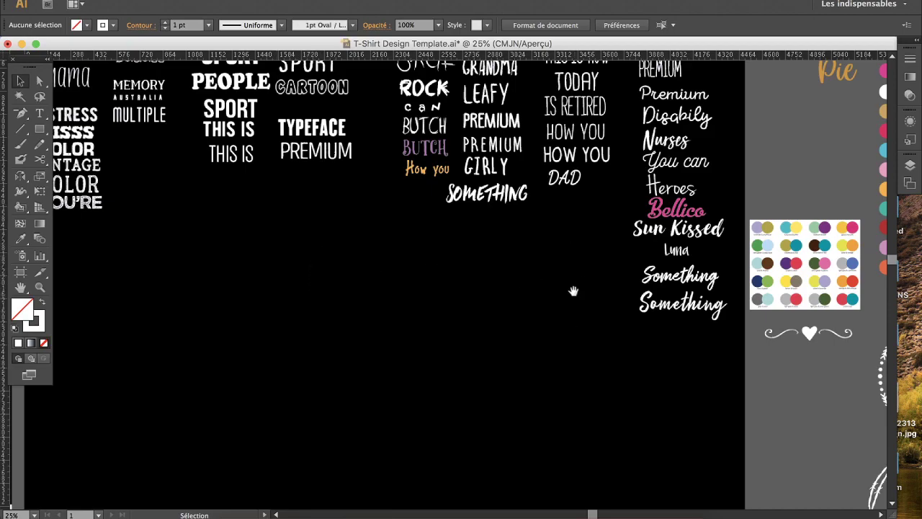
{"action": "scroll", "coordinate": [577, 294], "scroll_direction": "up", "scroll_amount": 5}
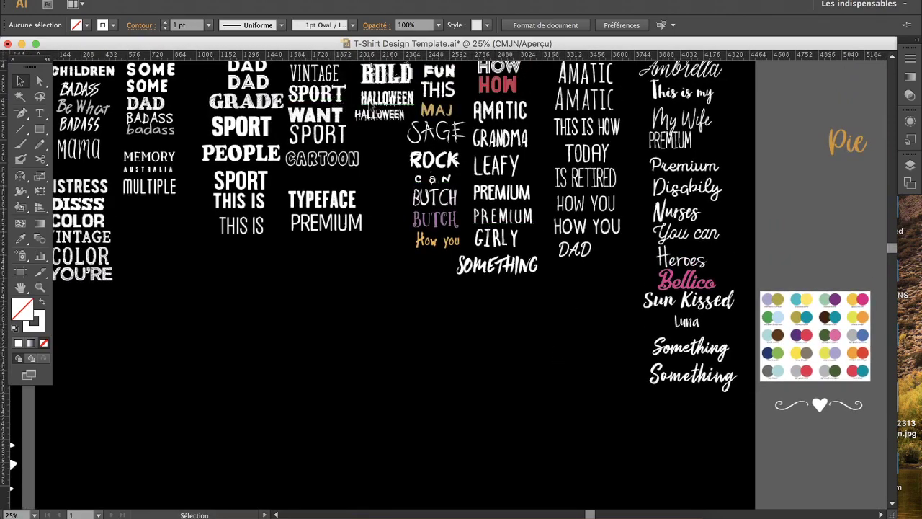
{"action": "left_click", "coordinate": [528, 513]}
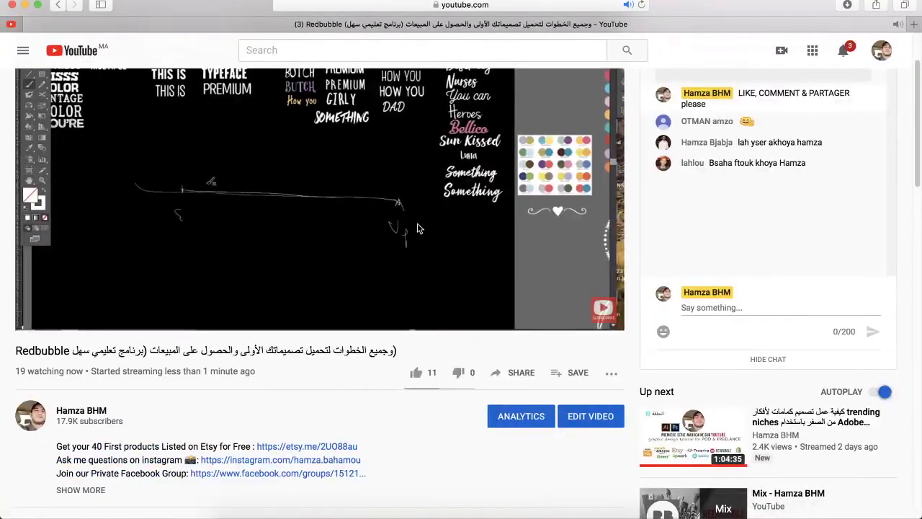
- Go to redbubble.com in the browser
{"action": "left_click", "coordinate": [382, 6]}
{"action": "type", "text": "redbubble.com"}
{"action": "key", "text": "Return"}
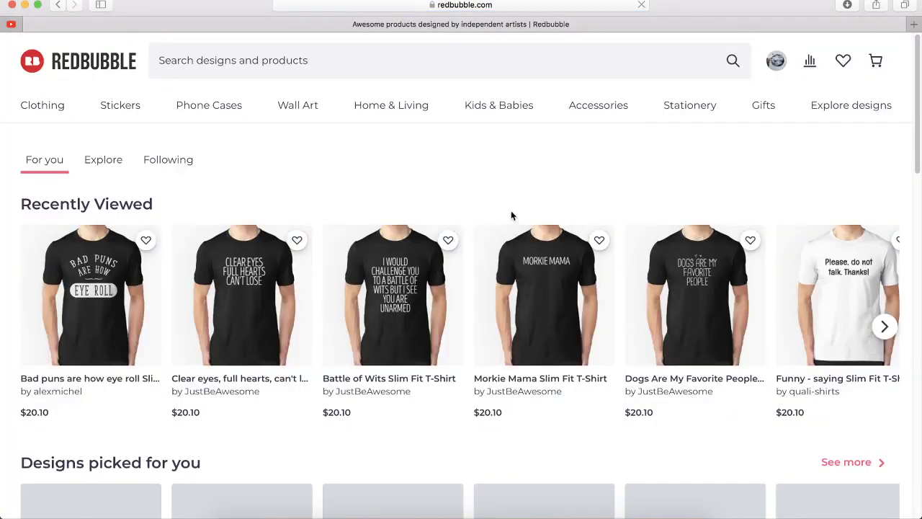
- Search Redbubble for 'funny shirt'
{"action": "left_click", "coordinate": [359, 58]}
{"action": "type", "text": "funny."}
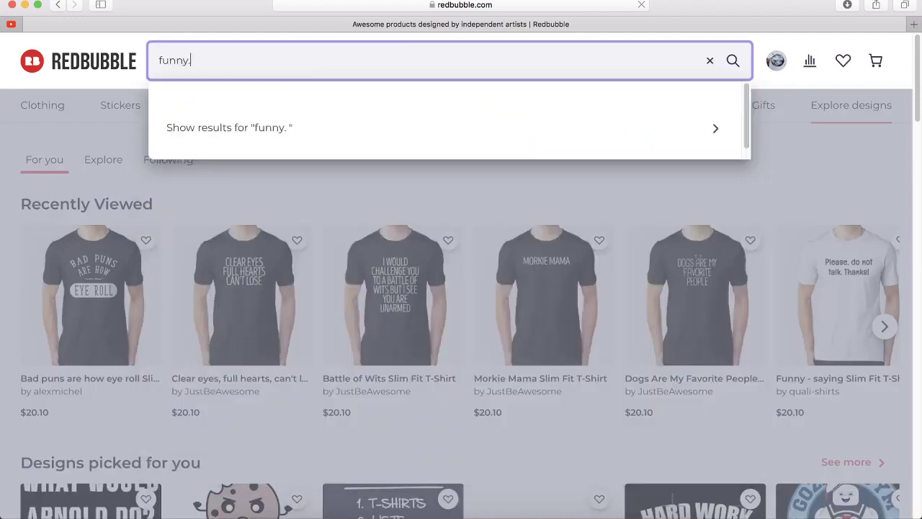
{"action": "key", "text": "BackSpace"}
{"action": "key", "text": "BackSpace"}
{"action": "type", "text": "shirt"}
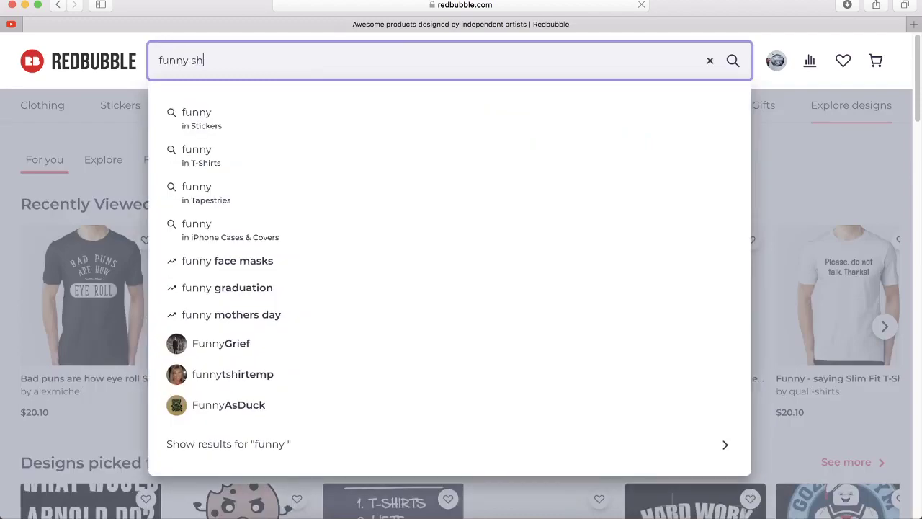
{"action": "key", "text": "Return"}
- Scroll through the Funny T-Shirts results grid to browse example designs
{"action": "scroll", "coordinate": [323, 179], "scroll_direction": "down", "scroll_amount": 5}
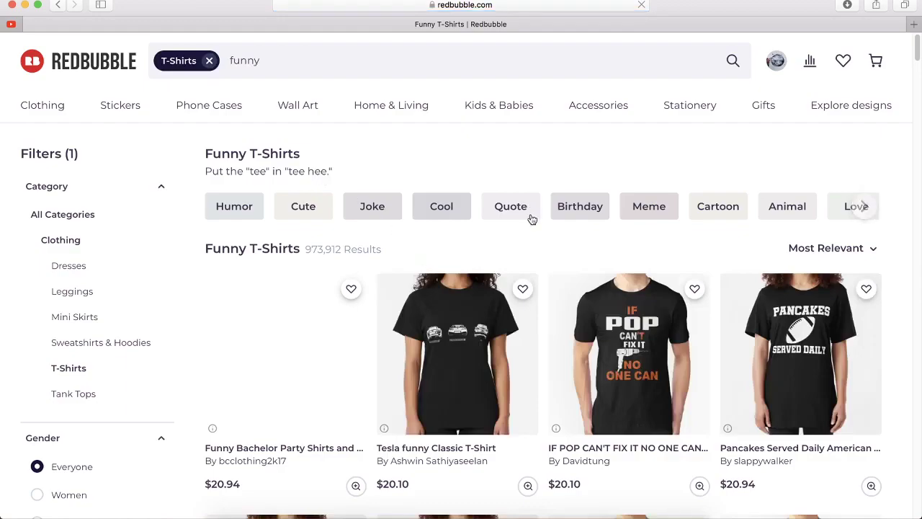
{"action": "scroll", "coordinate": [533, 223], "scroll_direction": "down", "scroll_amount": 2}
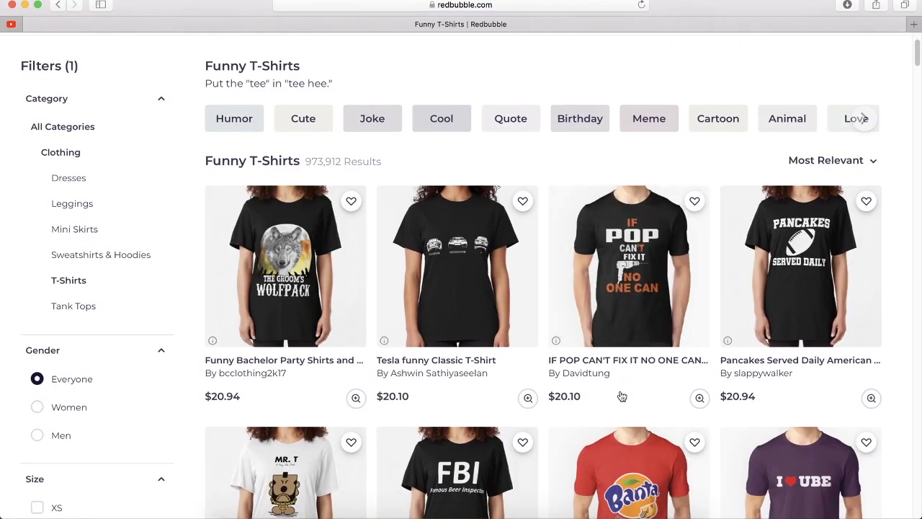
{"action": "scroll", "coordinate": [620, 382], "scroll_direction": "down", "scroll_amount": 6}
{"action": "scroll", "coordinate": [619, 371], "scroll_direction": "down", "scroll_amount": 4}
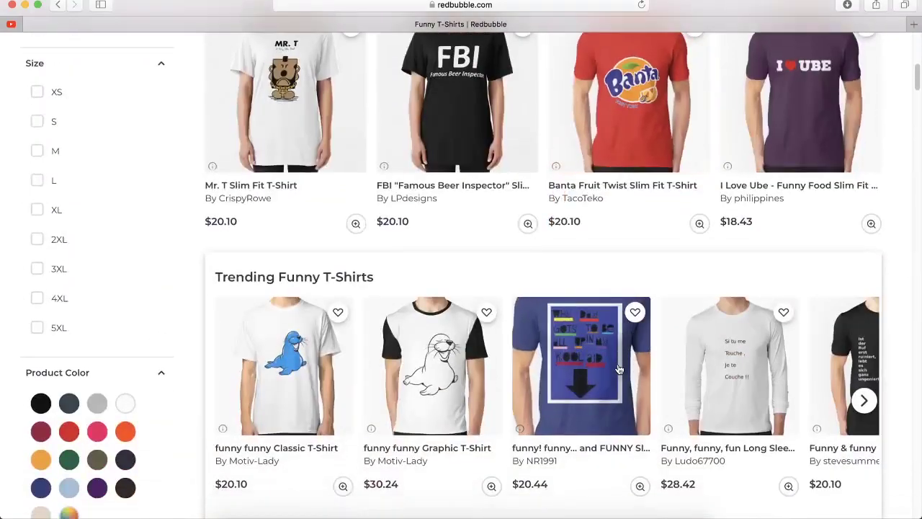
{"action": "scroll", "coordinate": [619, 259], "scroll_direction": "up", "scroll_amount": 2}
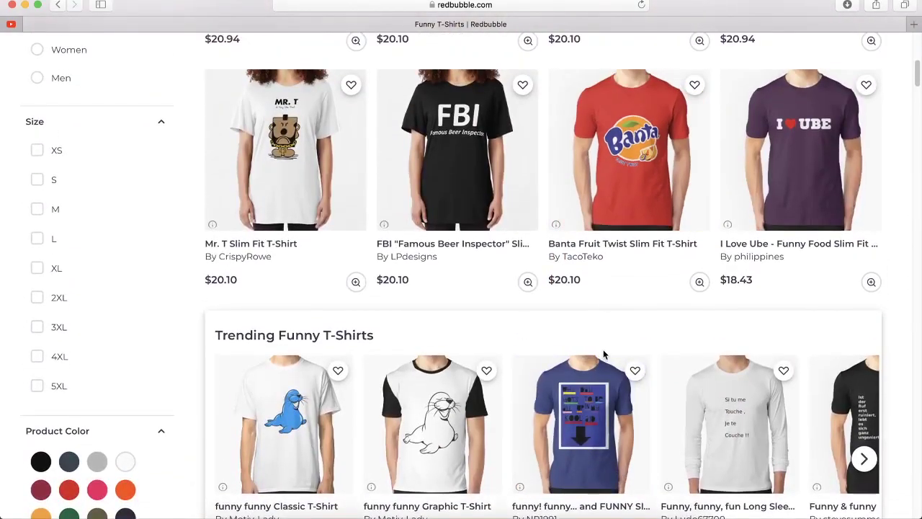
{"action": "scroll", "coordinate": [609, 346], "scroll_direction": "down", "scroll_amount": 5}
{"action": "scroll", "coordinate": [609, 346], "scroll_direction": "down", "scroll_amount": 6}
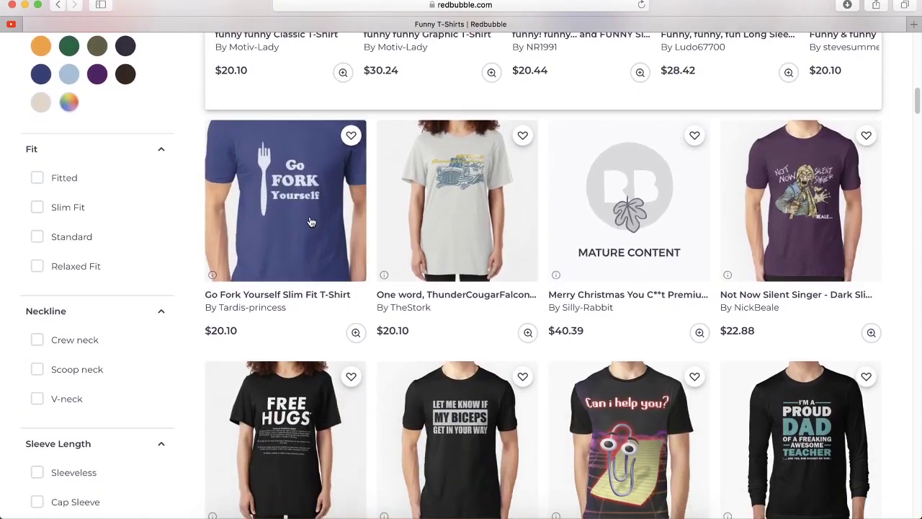
{"action": "scroll", "coordinate": [609, 289], "scroll_direction": "down", "scroll_amount": 5}
{"action": "scroll", "coordinate": [609, 281], "scroll_direction": "down", "scroll_amount": 7}
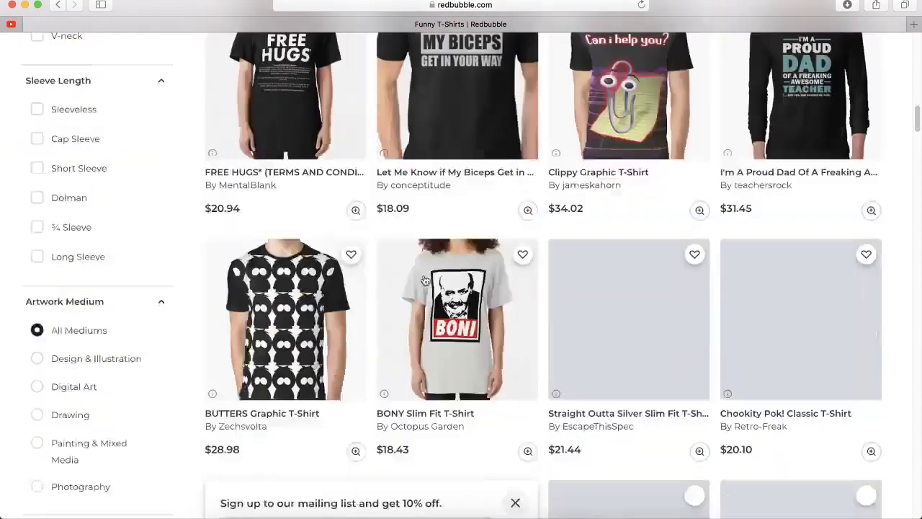
{"action": "scroll", "coordinate": [654, 284], "scroll_direction": "down", "scroll_amount": 12}
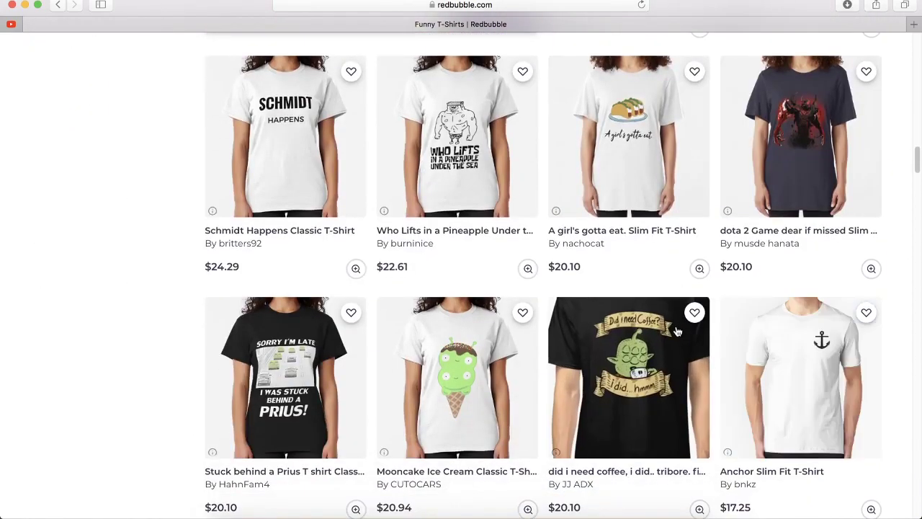
{"action": "scroll", "coordinate": [670, 330], "scroll_direction": "down", "scroll_amount": 4}
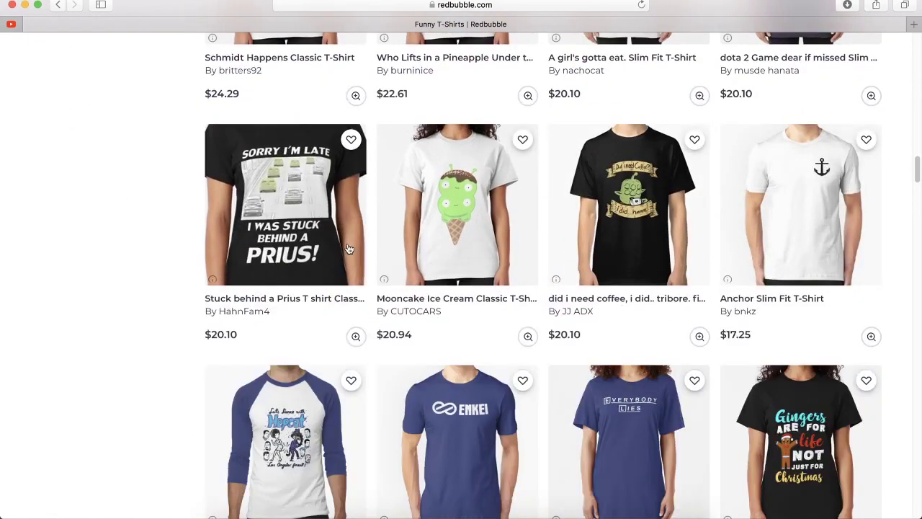
{"action": "scroll", "coordinate": [541, 346], "scroll_direction": "down", "scroll_amount": 3}
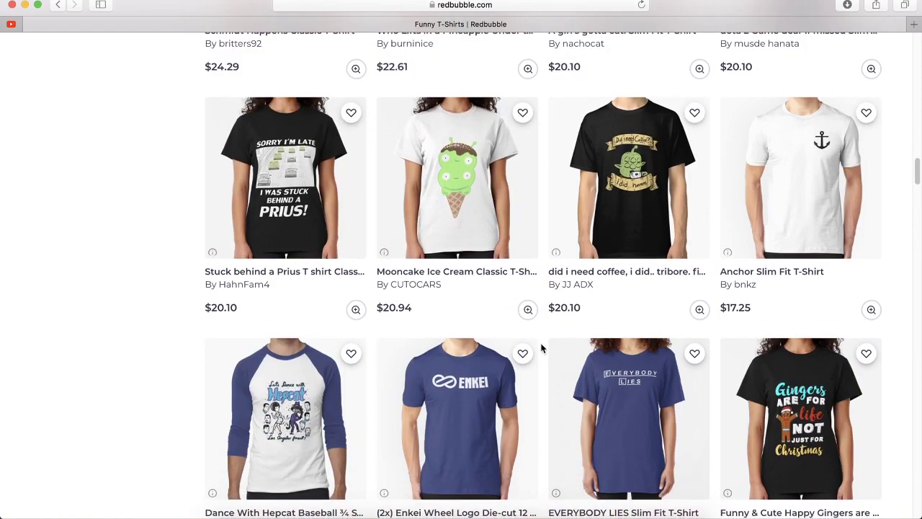
{"action": "scroll", "coordinate": [550, 344], "scroll_direction": "down", "scroll_amount": 1}
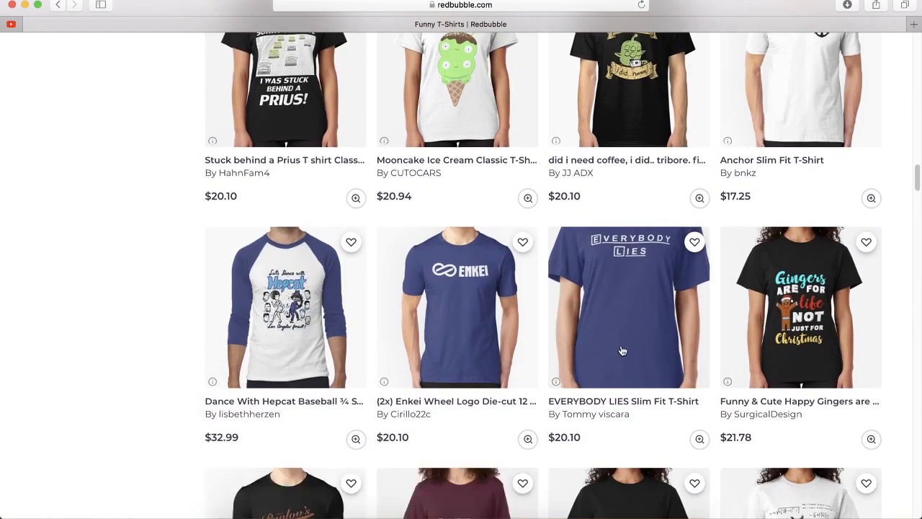
- Open the EVERYBODY LIES shirt in its own tab, select its title words, and paste into a new tab
{"action": "left_click", "coordinate": [618, 292], "text": "super"}
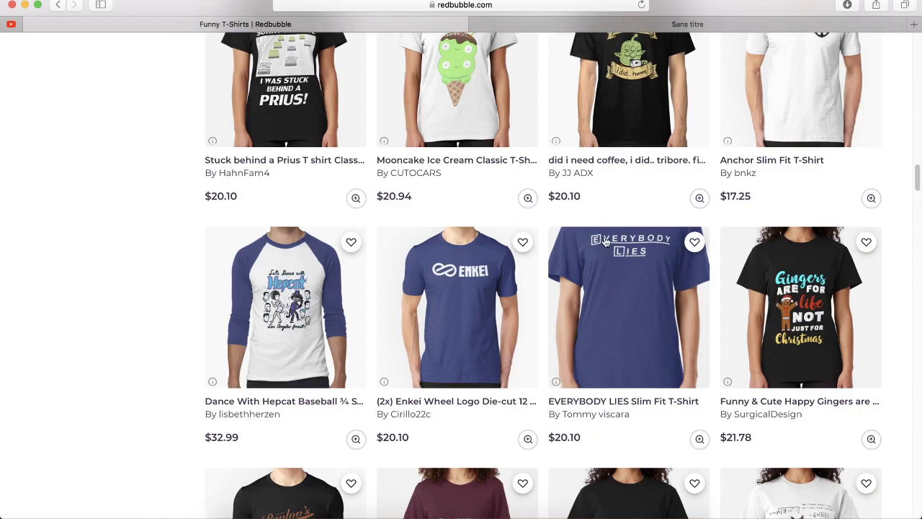
{"action": "left_click", "coordinate": [609, 25]}
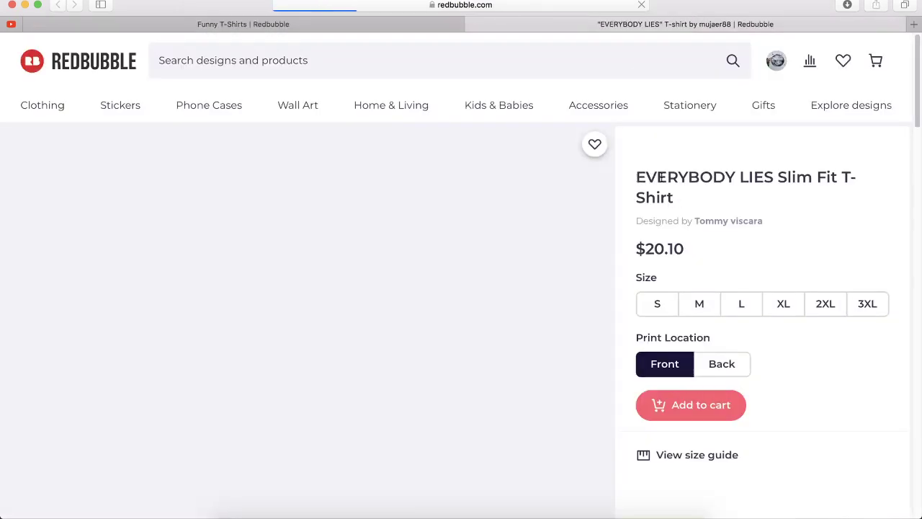
{"action": "left_click_drag", "start_coordinate": [636, 177], "coordinate": [774, 179]}
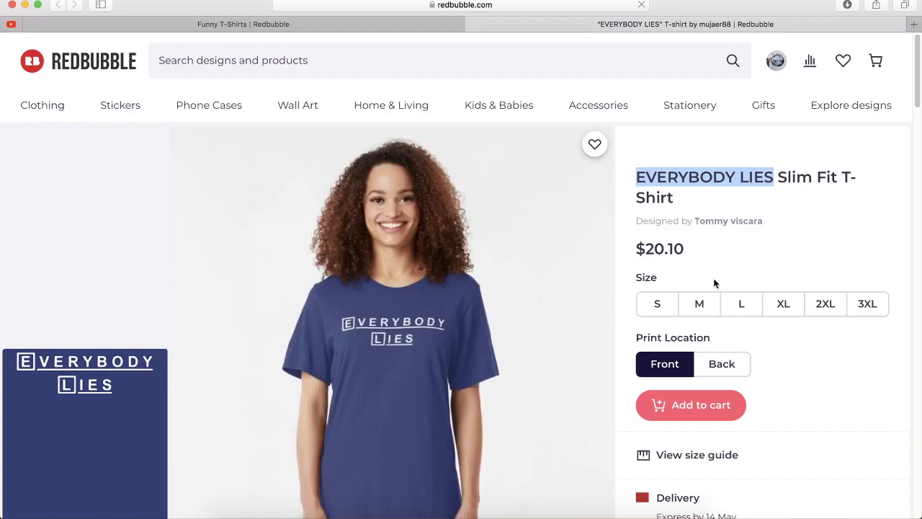
{"action": "left_click", "coordinate": [913, 28]}
{"action": "type", "text": "wd5g-4926-m773-a7yg"}
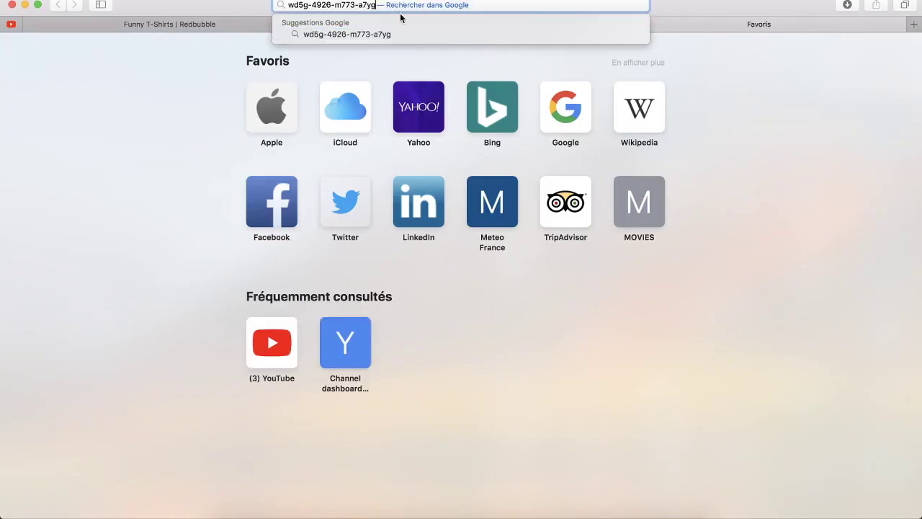
- Google 'EVERYBODY LIES' from a fresh tab, replacing the stray tab
{"action": "left_click", "coordinate": [619, 25]}
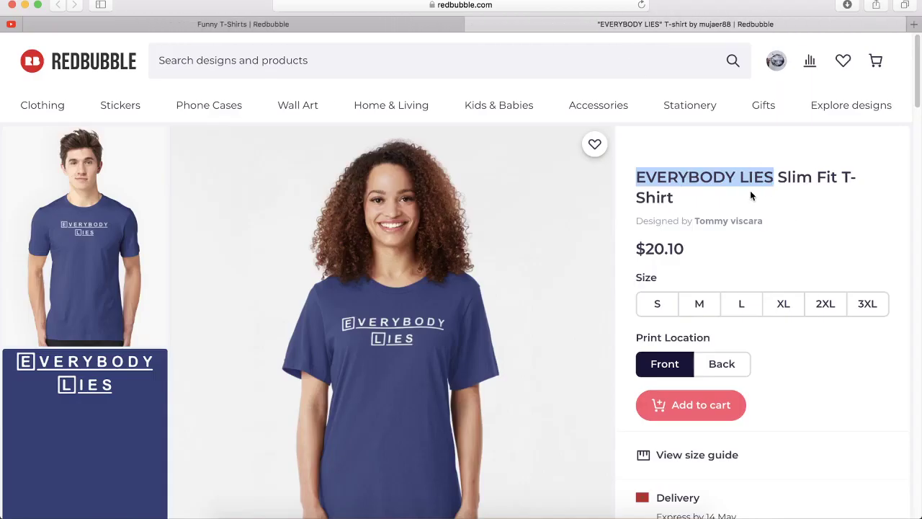
{"action": "left_click_drag", "start_coordinate": [735, 178], "coordinate": [775, 178]}
{"action": "key", "text": "super+c"}
{"action": "left_click", "coordinate": [914, 24]}
{"action": "key", "text": "super+v"}
{"action": "key", "text": "Return"}
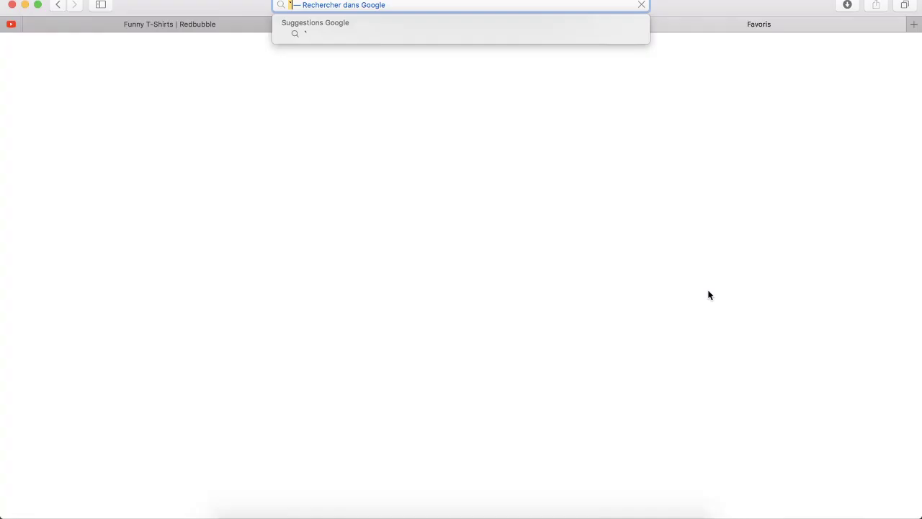
- Highlight the Everybody Lies book title, type and publication date in Google's panel
{"action": "left_click_drag", "start_coordinate": [591, 156], "coordinate": [695, 154]}
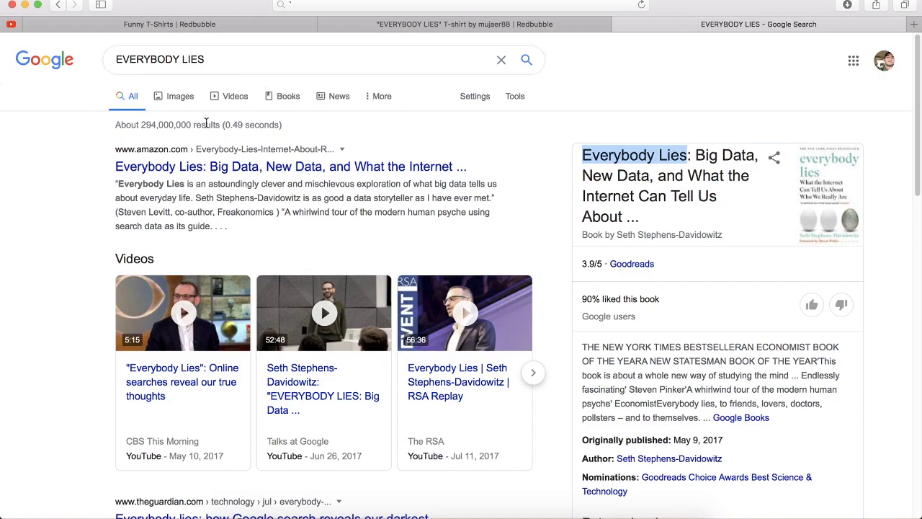
{"action": "double_click", "coordinate": [587, 236]}
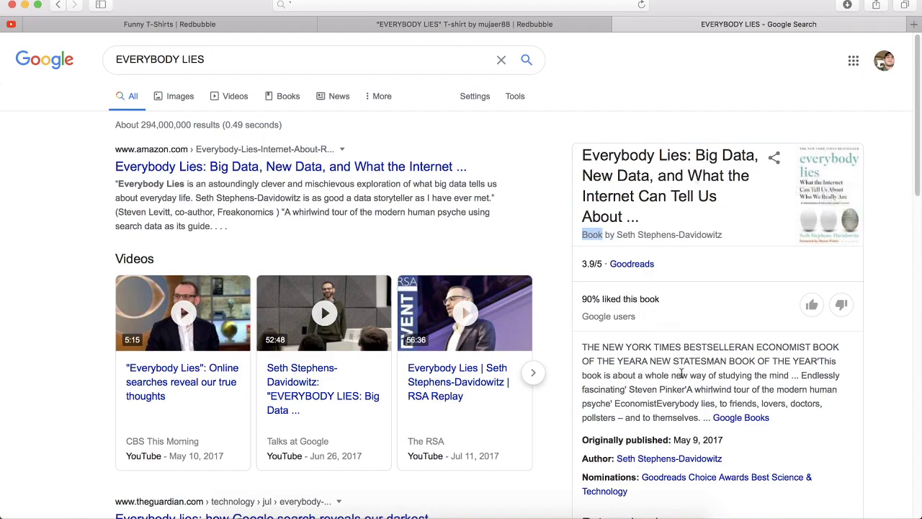
{"action": "left_click", "coordinate": [712, 442]}
{"action": "left_click_drag", "start_coordinate": [692, 441], "coordinate": [667, 441]}
- Close the Google and EVERYBODY LIES tabs and scroll further through the funny shirt results
{"action": "left_click", "coordinate": [620, 23]}
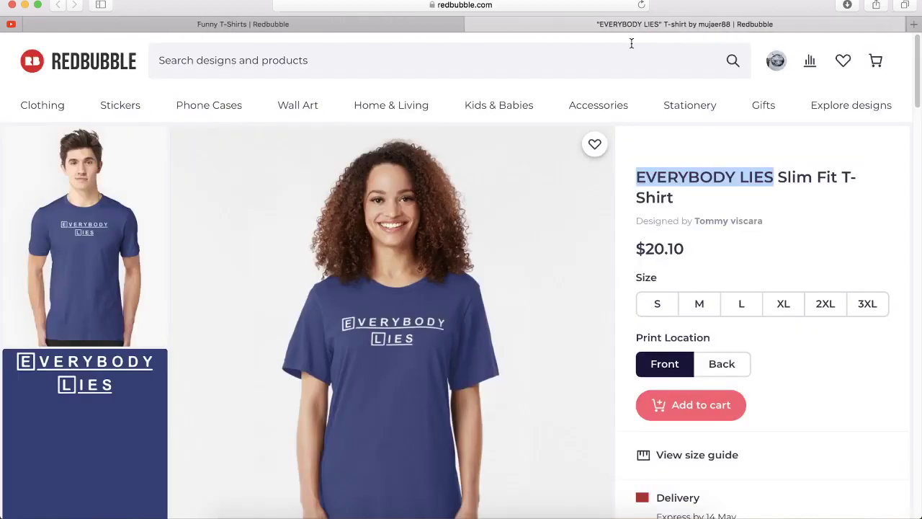
{"action": "left_click", "coordinate": [473, 25]}
{"action": "scroll", "coordinate": [473, 323], "scroll_direction": "down", "scroll_amount": 5}
{"action": "scroll", "coordinate": [493, 296], "scroll_direction": "down", "scroll_amount": 10}
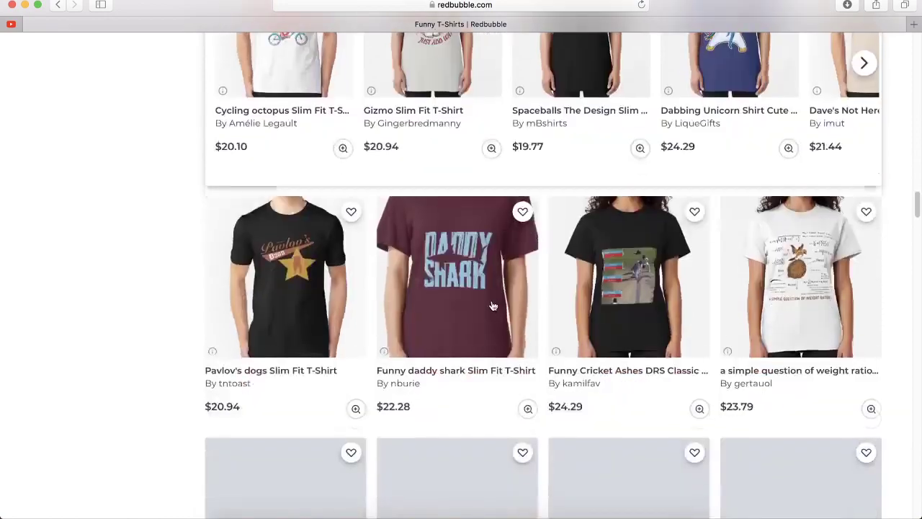
{"action": "scroll", "coordinate": [518, 357], "scroll_direction": "down", "scroll_amount": 10}
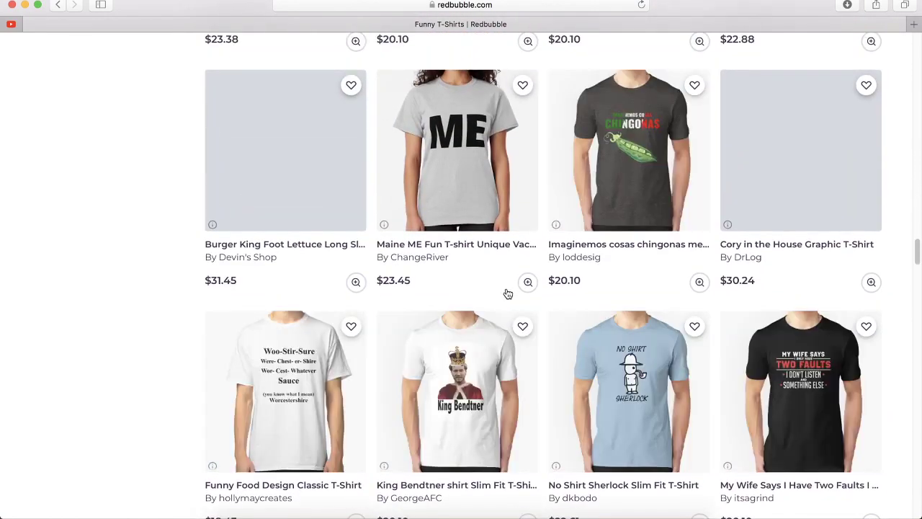
{"action": "scroll", "coordinate": [506, 292], "scroll_direction": "down", "scroll_amount": 2}
{"action": "scroll", "coordinate": [509, 295], "scroll_direction": "up", "scroll_amount": 2}
{"action": "scroll", "coordinate": [509, 294], "scroll_direction": "down", "scroll_amount": 6}
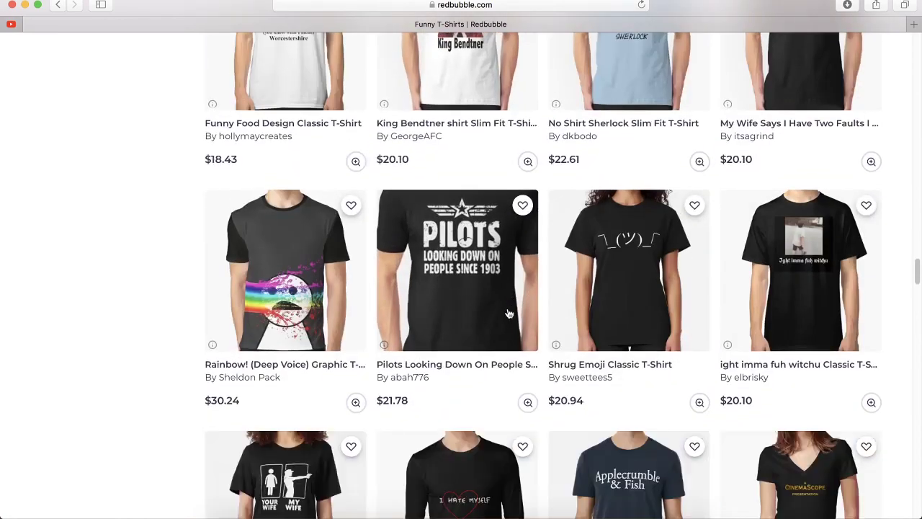
{"action": "scroll", "coordinate": [509, 317], "scroll_direction": "down", "scroll_amount": 6}
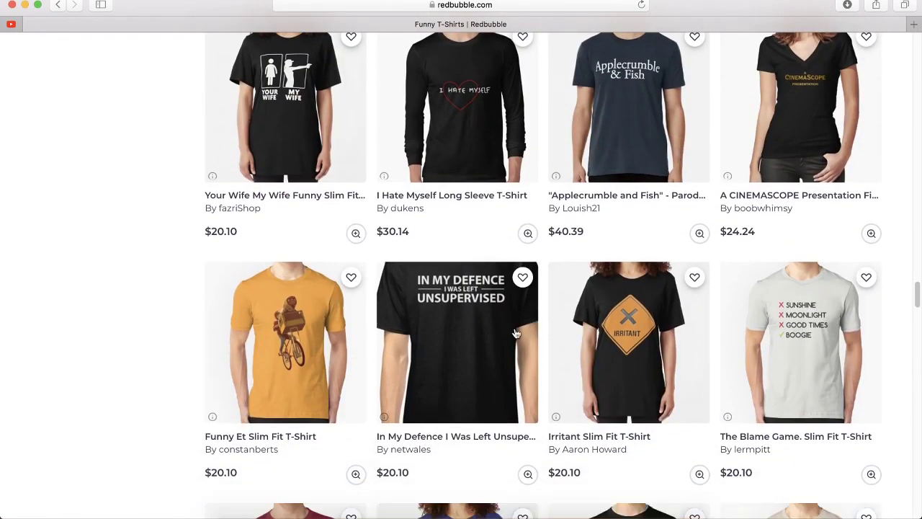
{"action": "scroll", "coordinate": [514, 321], "scroll_direction": "down", "scroll_amount": 2}
{"action": "scroll", "coordinate": [526, 314], "scroll_direction": "down", "scroll_amount": 3}
{"action": "scroll", "coordinate": [530, 314], "scroll_direction": "down", "scroll_amount": 10}
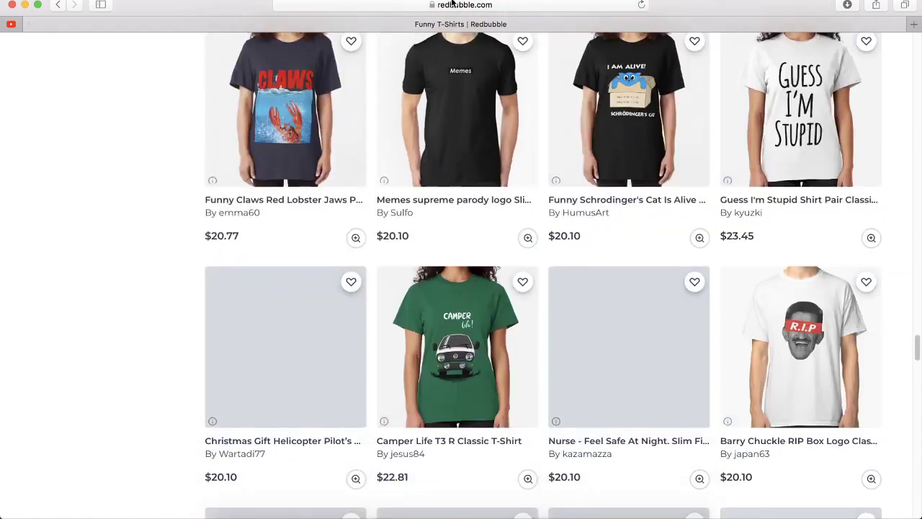
- Open the Guess I'm Stupid shirt and Google its title via Rechercher avec Google
{"action": "left_click", "coordinate": [796, 142]}
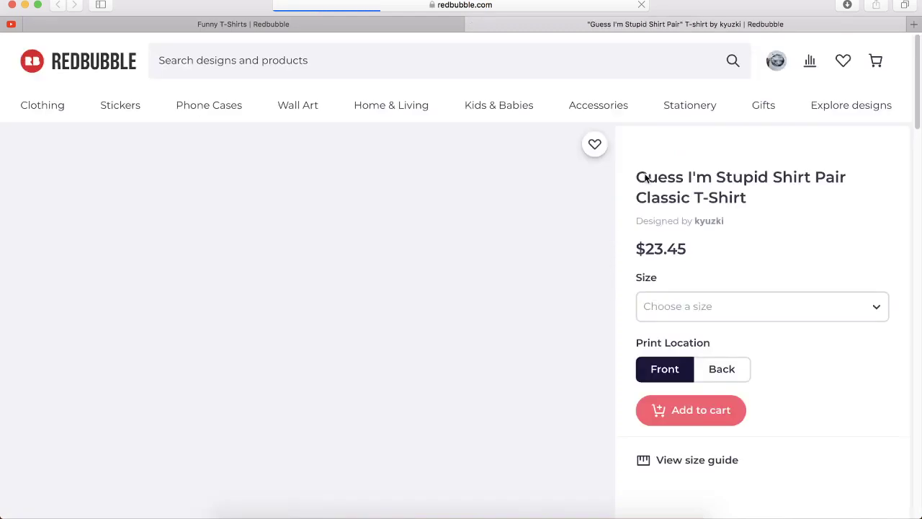
{"action": "left_click_drag", "start_coordinate": [637, 178], "coordinate": [766, 177]}
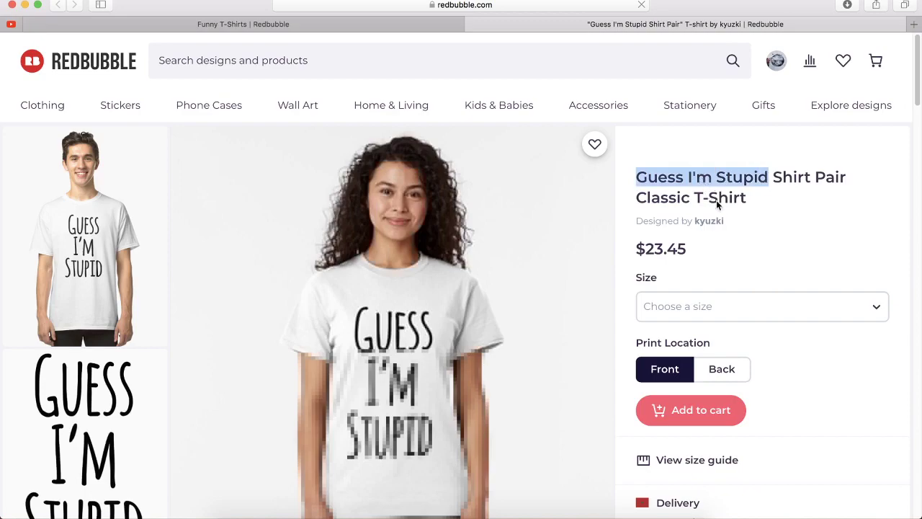
{"action": "right_click", "coordinate": [703, 178]}
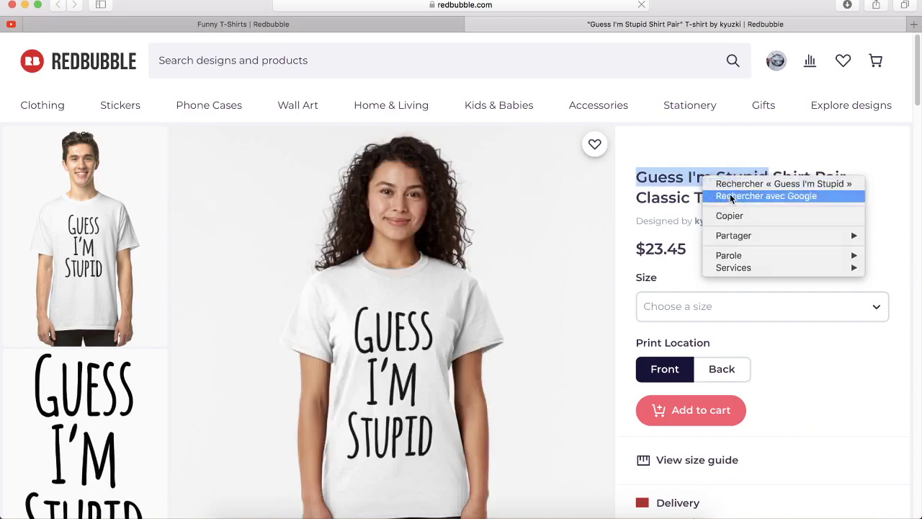
{"action": "left_click", "coordinate": [730, 197]}
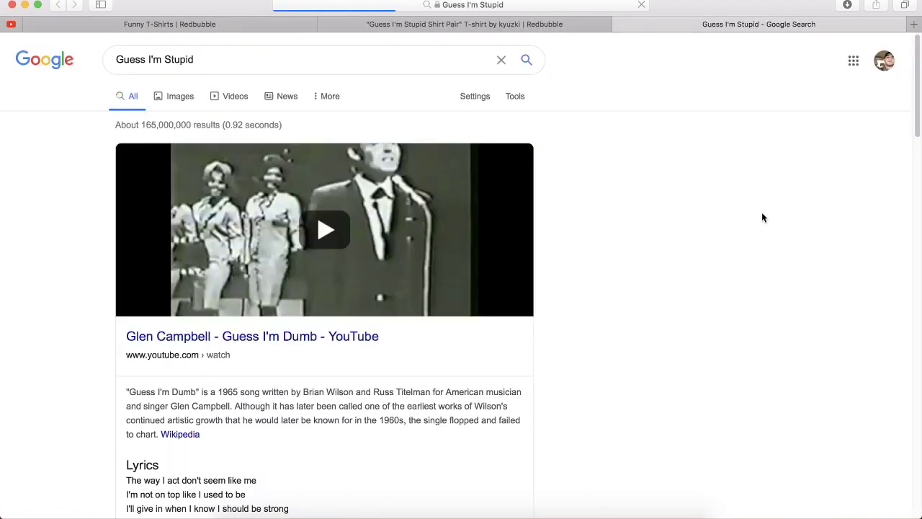
- Review the Guess I'm Stupid results, which show a Glen Campbell song, then close that tab
{"action": "scroll", "coordinate": [284, 286], "scroll_direction": "down", "scroll_amount": 2}
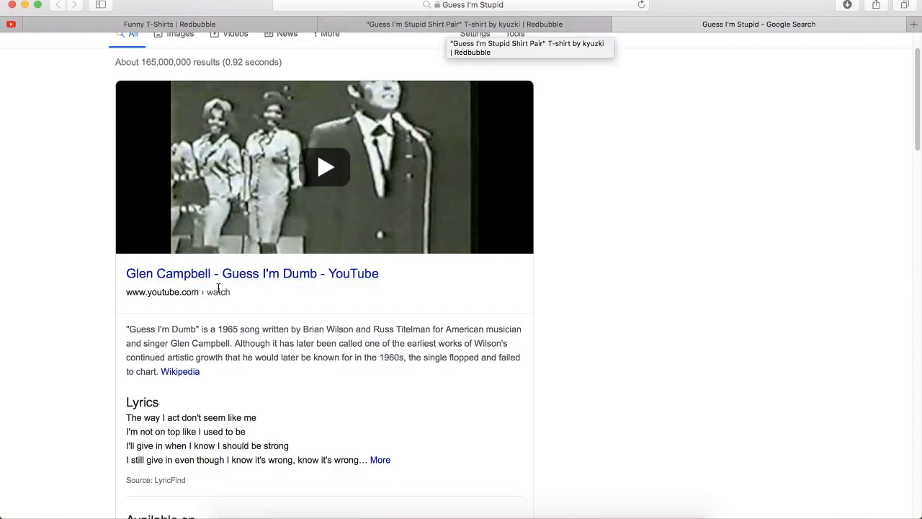
{"action": "scroll", "coordinate": [218, 289], "scroll_direction": "down", "scroll_amount": 2}
{"action": "scroll", "coordinate": [218, 289], "scroll_direction": "up", "scroll_amount": 3}
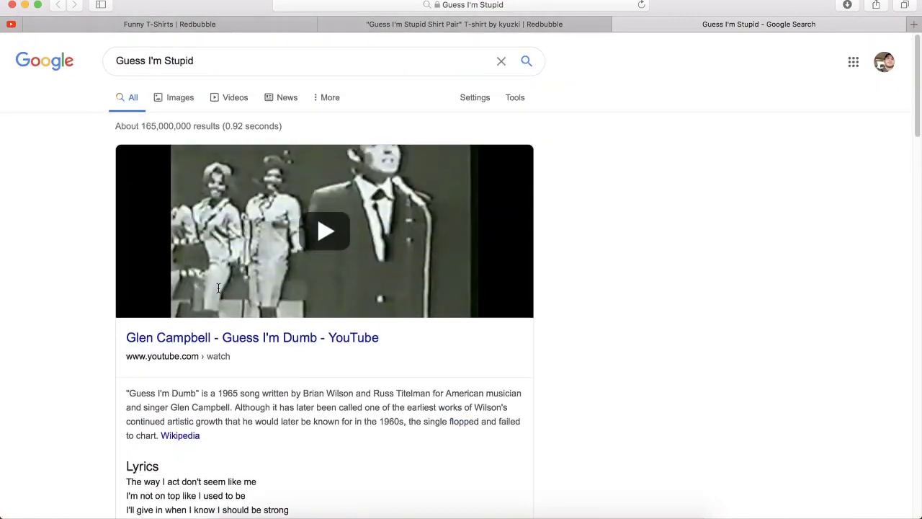
{"action": "left_click", "coordinate": [201, 60]}
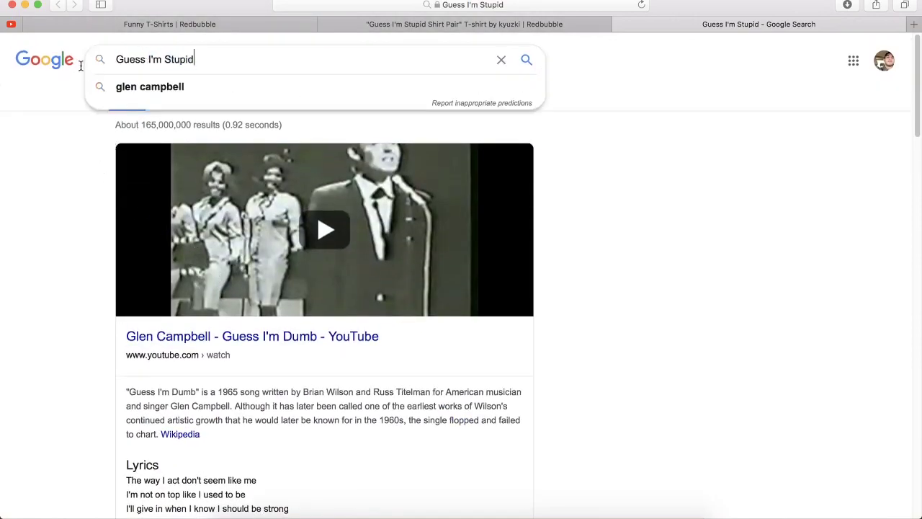
{"action": "key", "text": "super+a"}
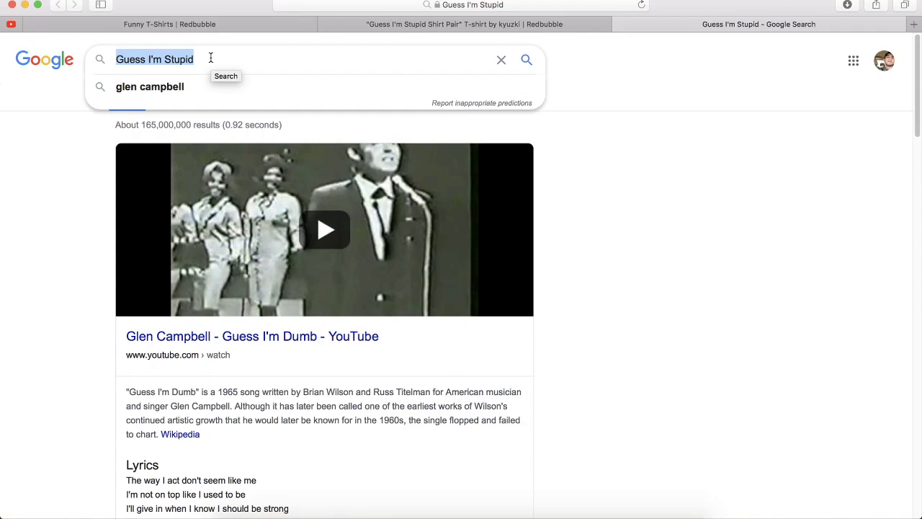
{"action": "double_click", "coordinate": [185, 56]}
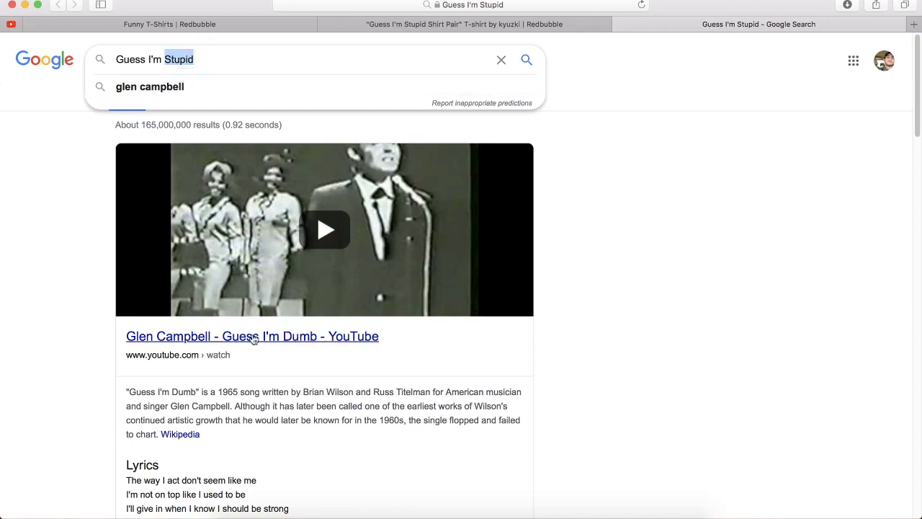
{"action": "left_click", "coordinate": [210, 62]}
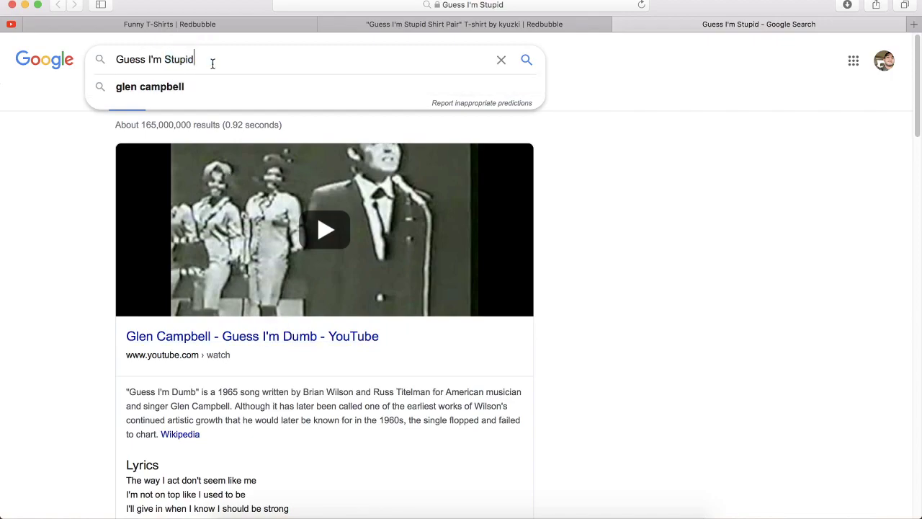
{"action": "left_click", "coordinate": [579, 80]}
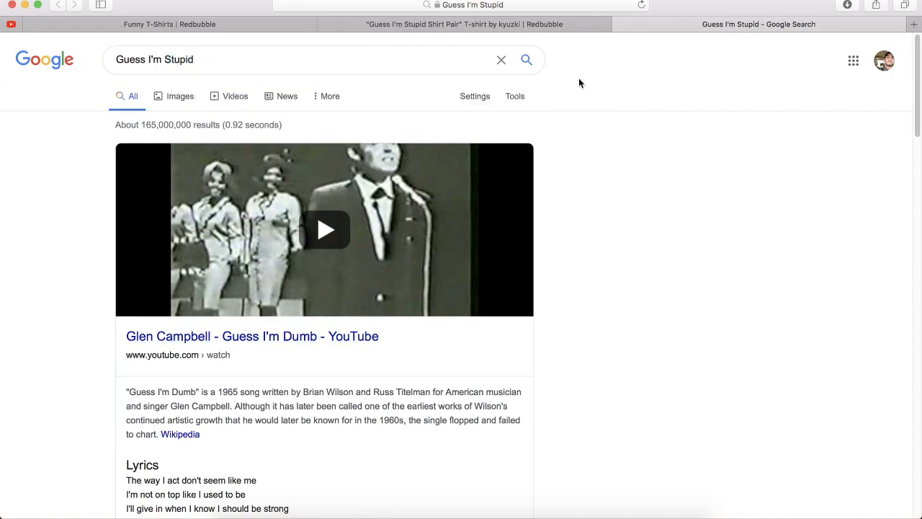
{"action": "left_click", "coordinate": [619, 24]}
{"action": "scroll", "coordinate": [560, 288], "scroll_direction": "down", "scroll_amount": 6}
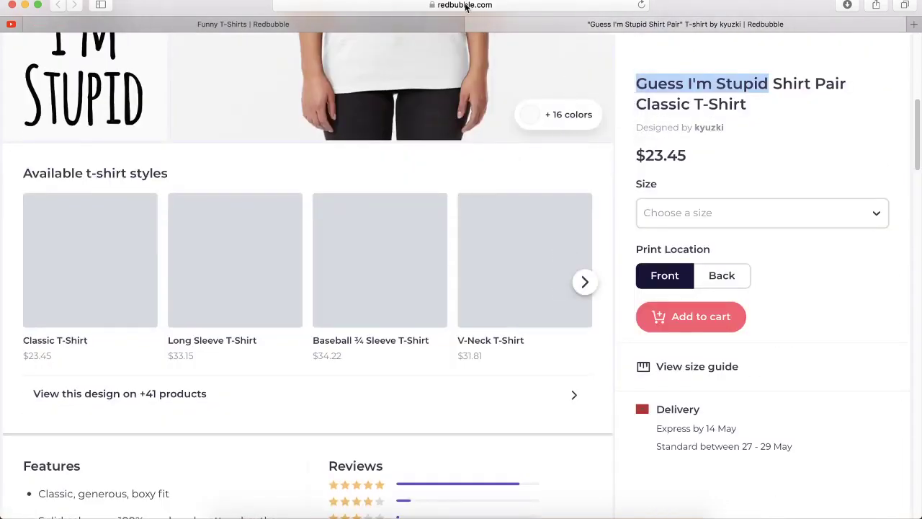
- Go to Etsy and search for 'teacher shirt'
{"action": "left_click", "coordinate": [466, 6]}
{"action": "type", "text": "etsy"}
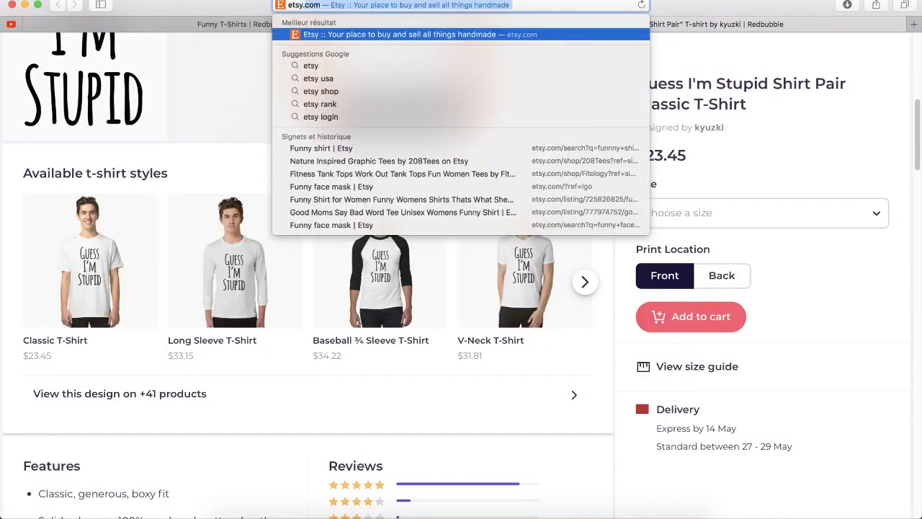
{"action": "key", "text": "Return"}
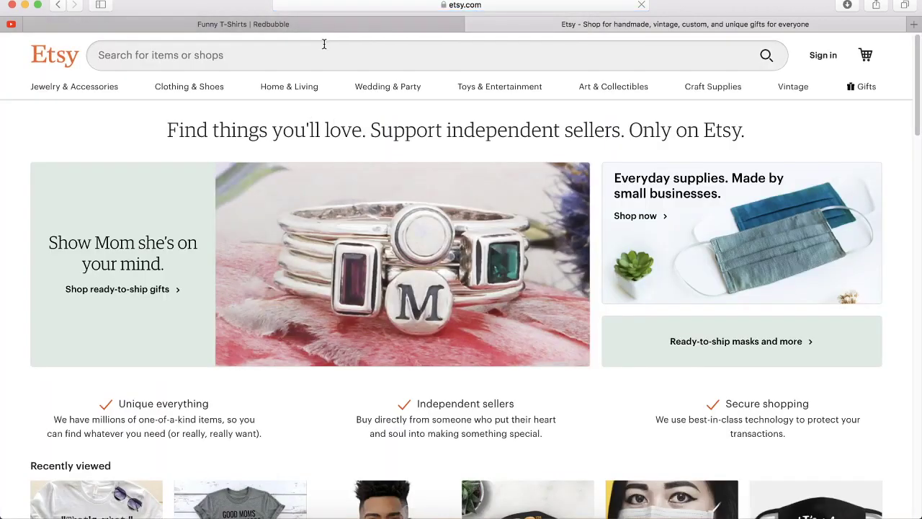
{"action": "left_click", "coordinate": [310, 57]}
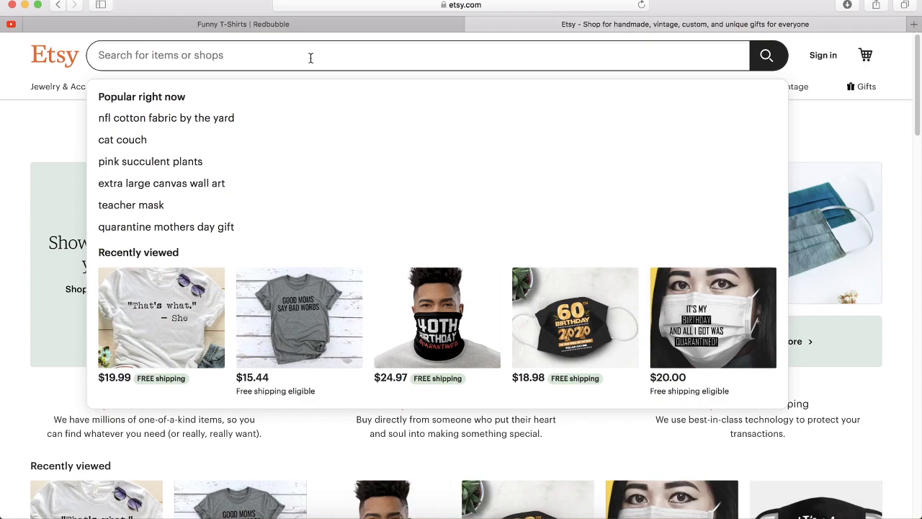
{"action": "type", "text": "teacher "}
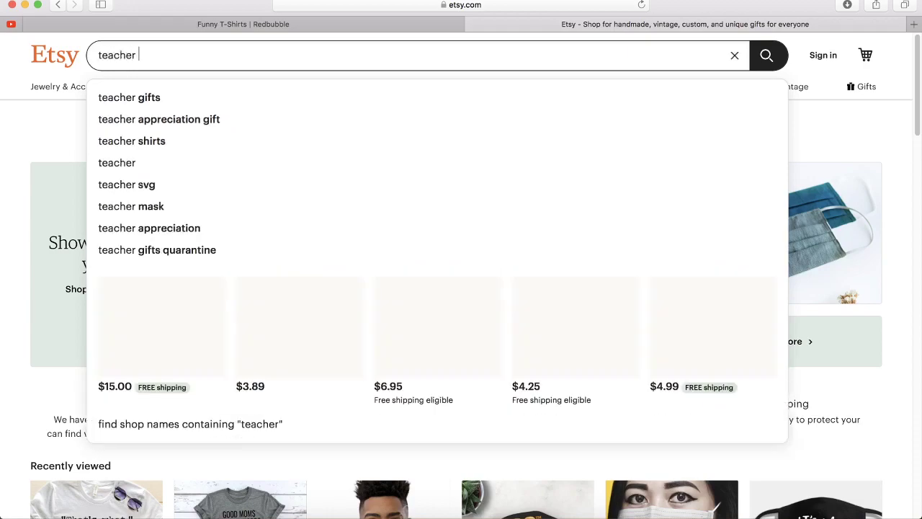
{"action": "type", "text": "shirt"}
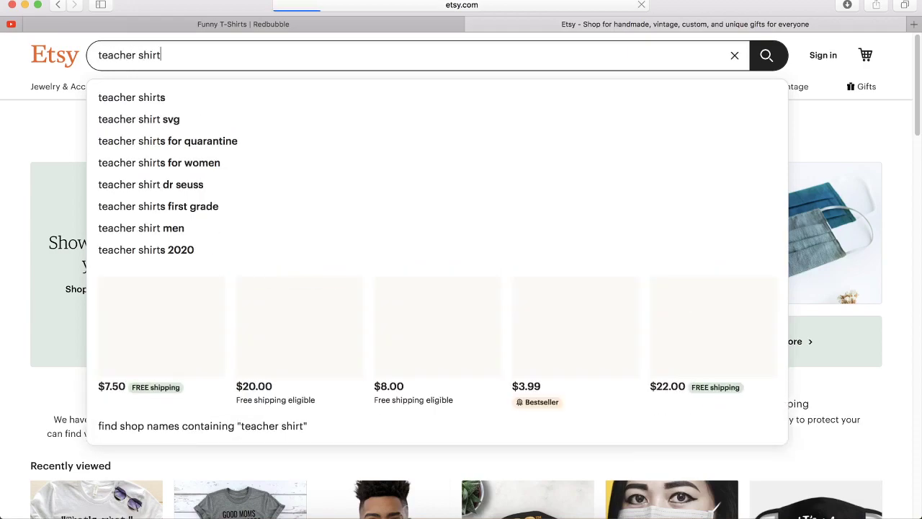
{"action": "key", "text": "Return"}
- Scroll the results and open the DEDICATED TEACHER From A Distance listing in a background tab
{"action": "scroll", "coordinate": [465, 290], "scroll_direction": "down", "scroll_amount": 2}
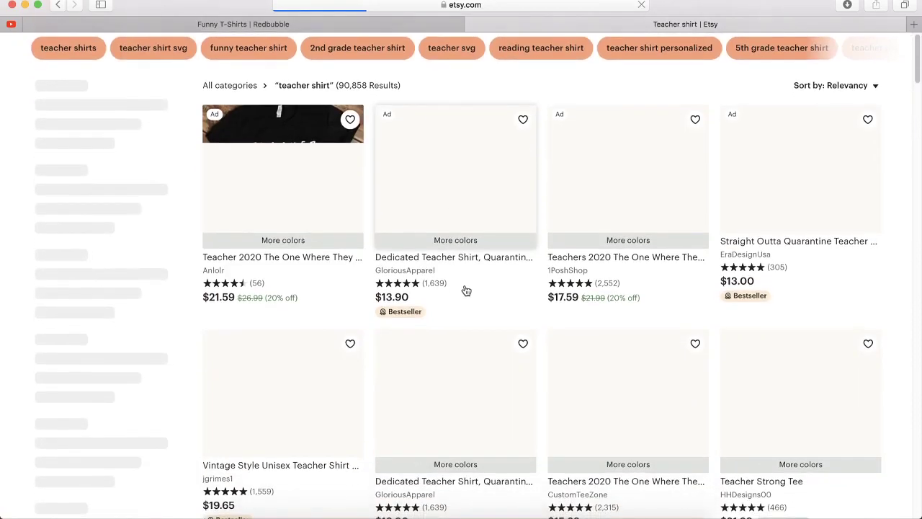
{"action": "scroll", "coordinate": [468, 293], "scroll_direction": "down", "scroll_amount": 3}
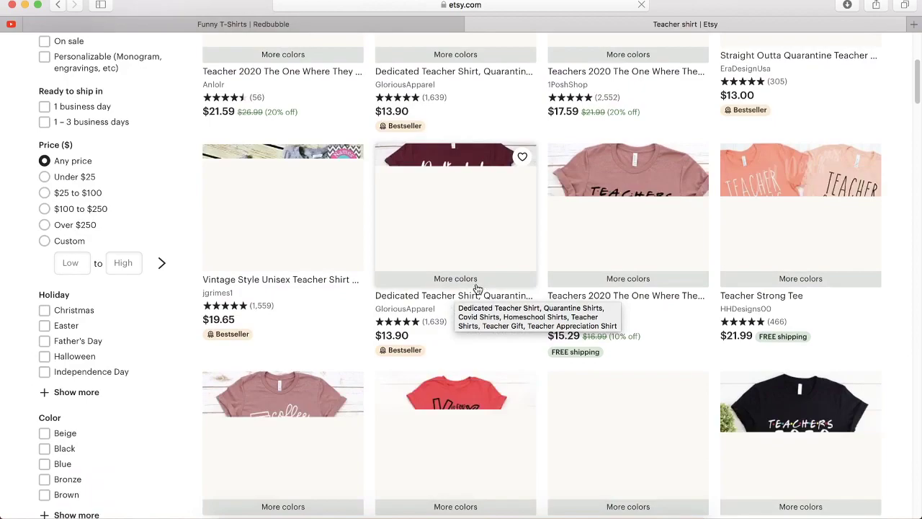
{"action": "scroll", "coordinate": [493, 295], "scroll_direction": "down", "scroll_amount": 1}
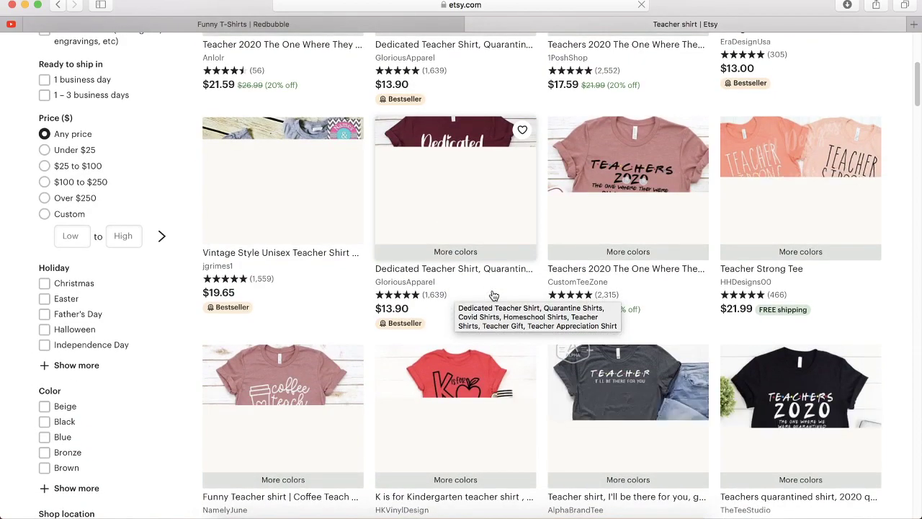
{"action": "scroll", "coordinate": [494, 296], "scroll_direction": "down", "scroll_amount": 3}
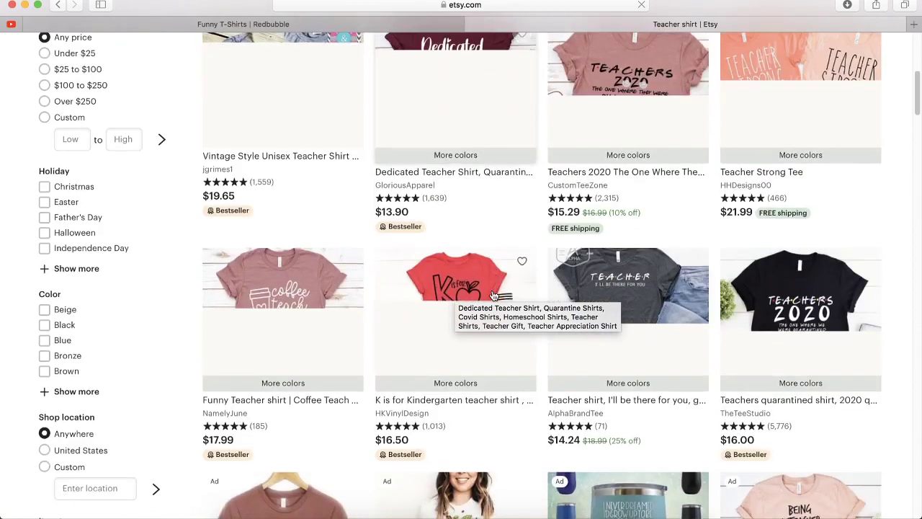
{"action": "scroll", "coordinate": [145, 258], "scroll_direction": "down", "scroll_amount": 4}
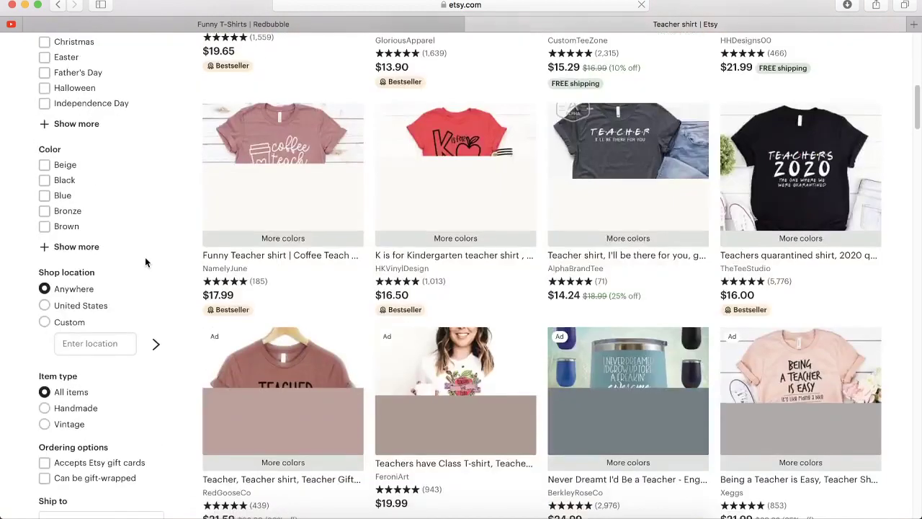
{"action": "scroll", "coordinate": [312, 319], "scroll_direction": "down", "scroll_amount": 1}
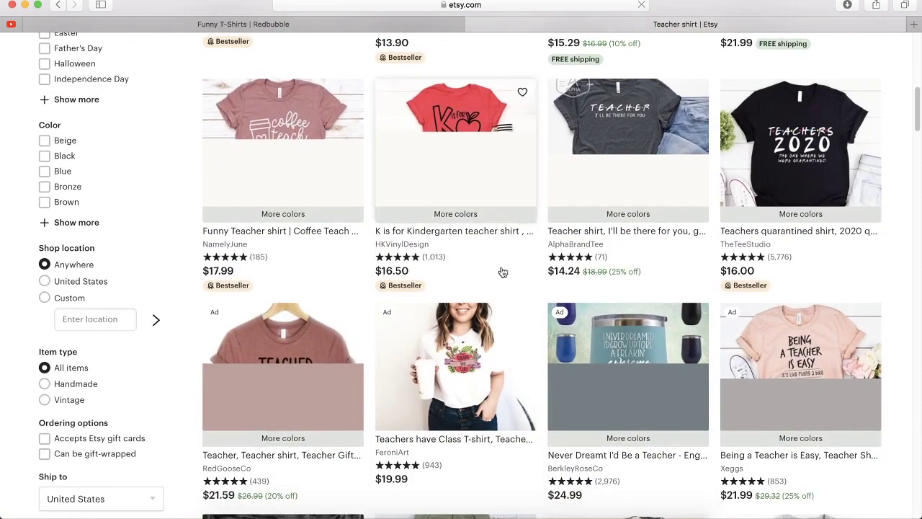
{"action": "scroll", "coordinate": [503, 272], "scroll_direction": "up", "scroll_amount": 2}
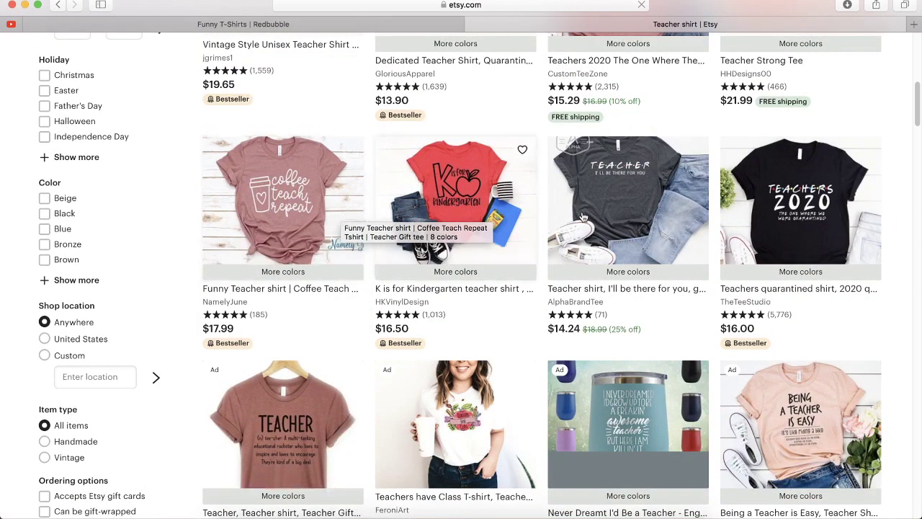
{"action": "scroll", "coordinate": [754, 221], "scroll_direction": "down", "scroll_amount": 1}
{"action": "scroll", "coordinate": [755, 220], "scroll_direction": "down", "scroll_amount": 10}
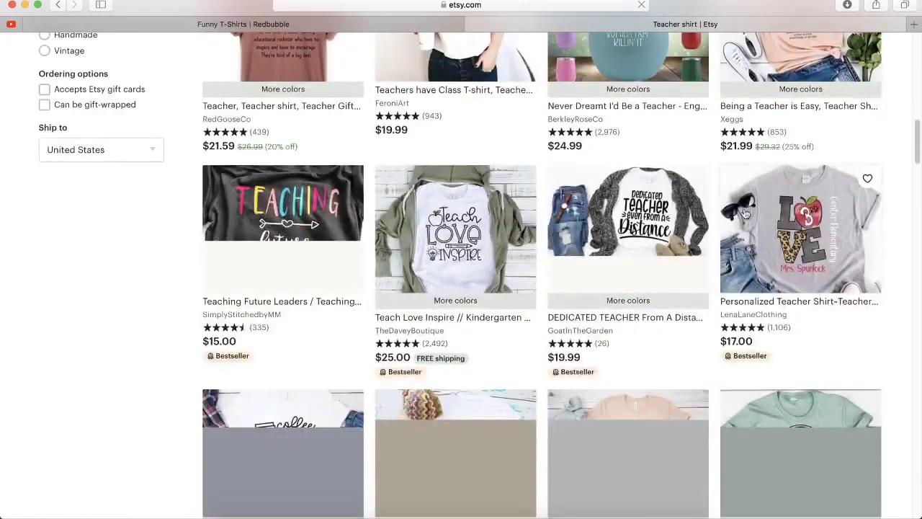
{"action": "scroll", "coordinate": [497, 263], "scroll_direction": "down", "scroll_amount": 4}
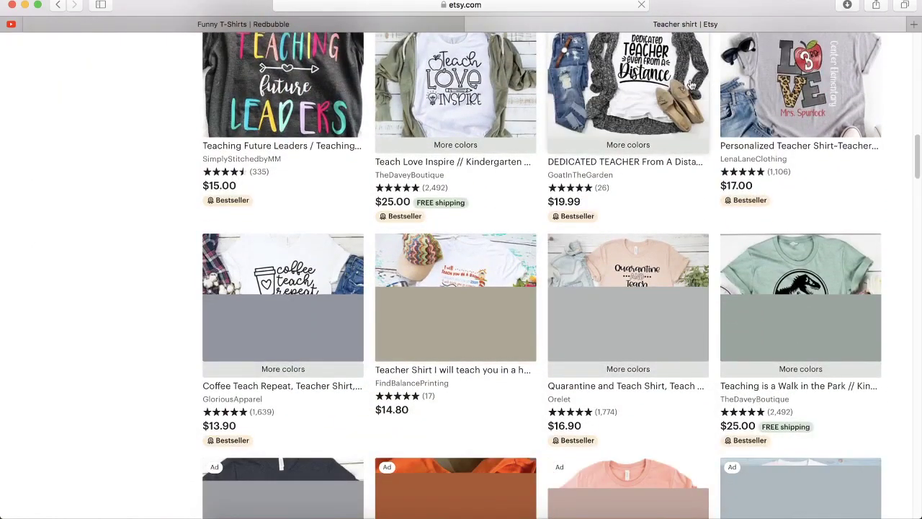
{"action": "left_click", "coordinate": [643, 114], "text": "super"}
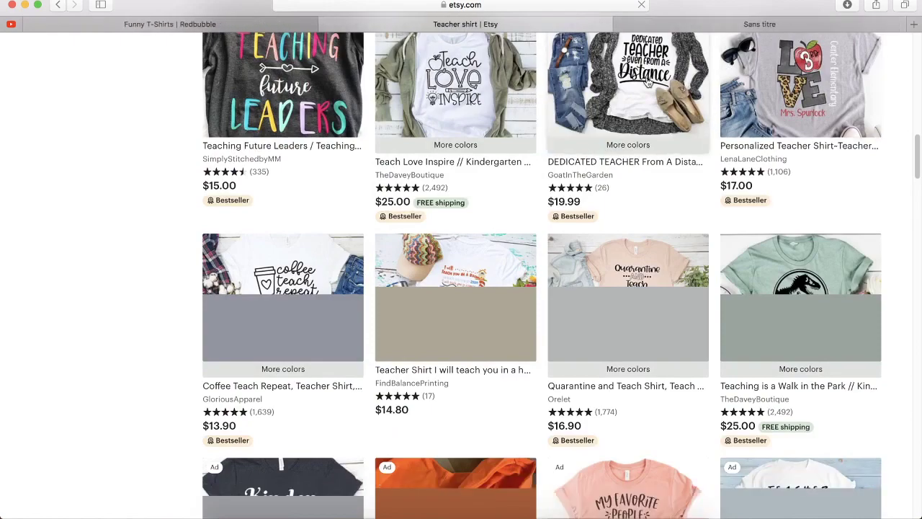
- Switch to the DEDICATED TEACHER From A Distance listing and copy its title text
{"action": "left_click", "coordinate": [657, 26]}
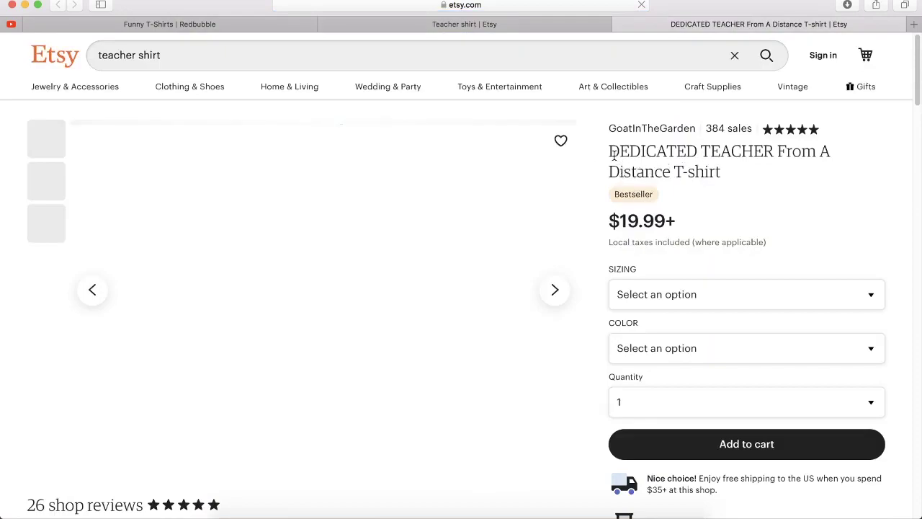
{"action": "left_click_drag", "start_coordinate": [611, 151], "coordinate": [631, 153]}
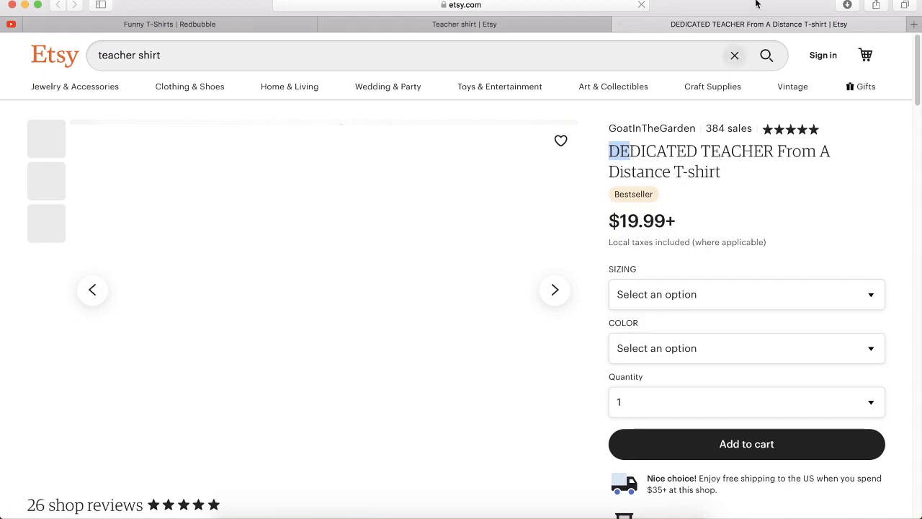
{"action": "left_click", "coordinate": [691, 171]}
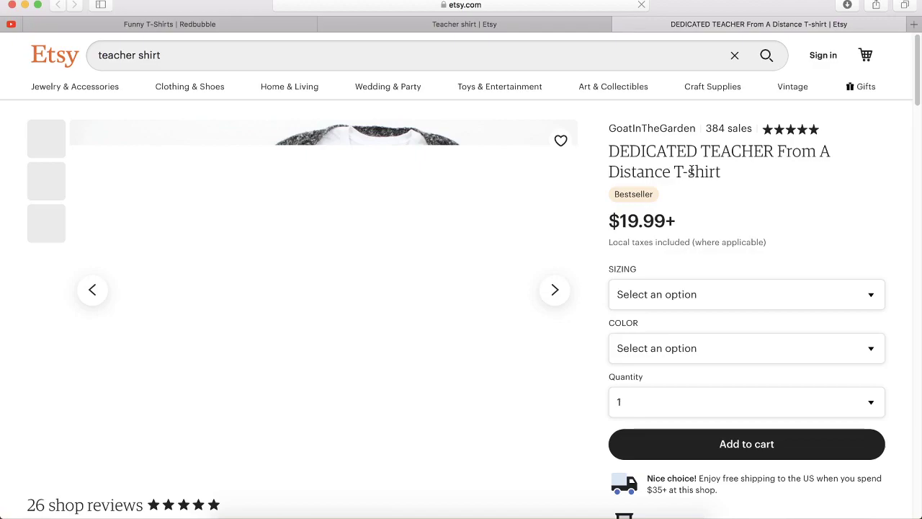
{"action": "left_click_drag", "start_coordinate": [608, 147], "coordinate": [673, 173]}
{"action": "key", "text": "super+c"}
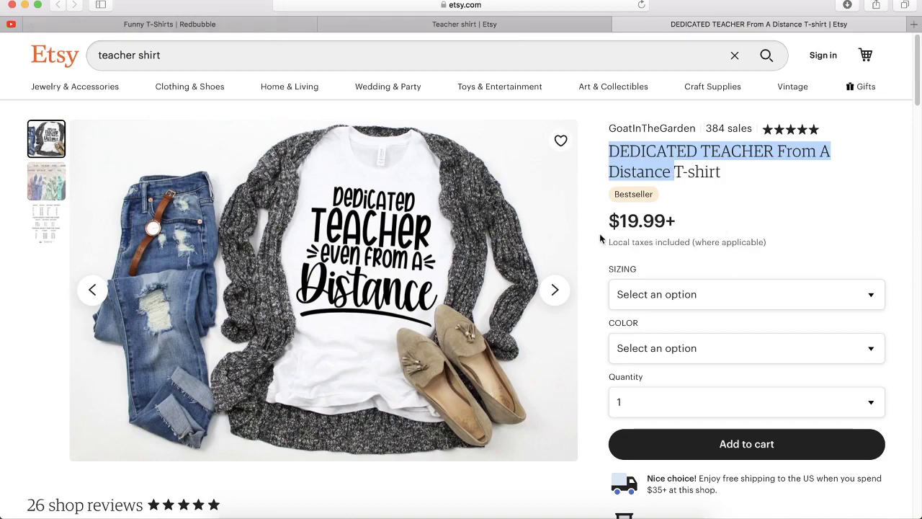
{"action": "key", "text": "ctrl+Left"}
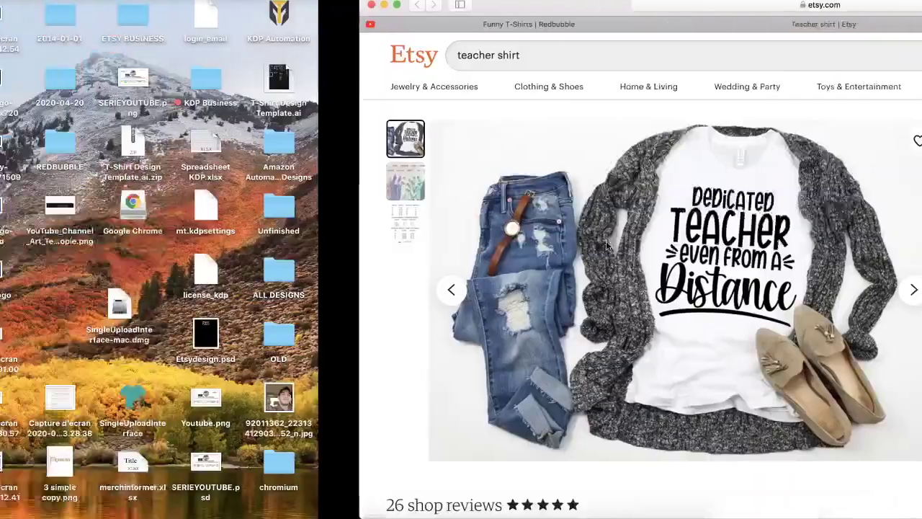
{"action": "key", "text": "ctrl+Right"}
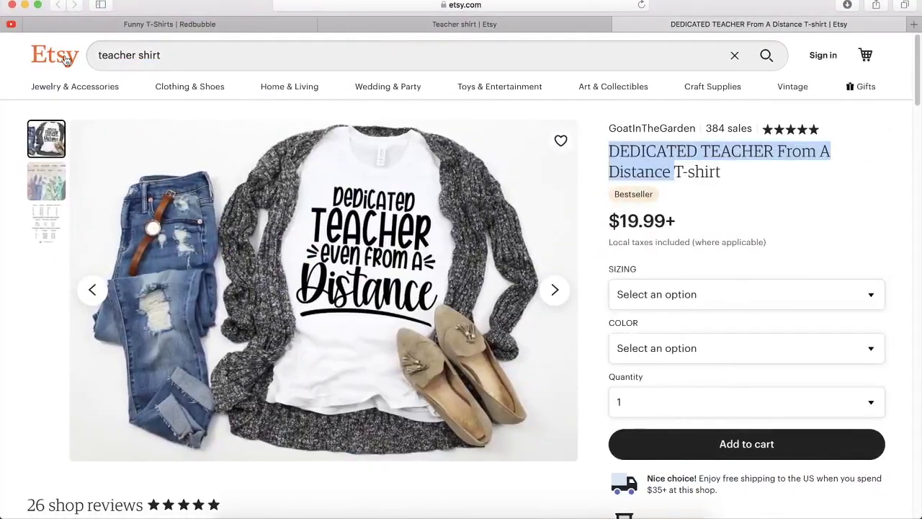
{"action": "left_click", "coordinate": [12, 25]}
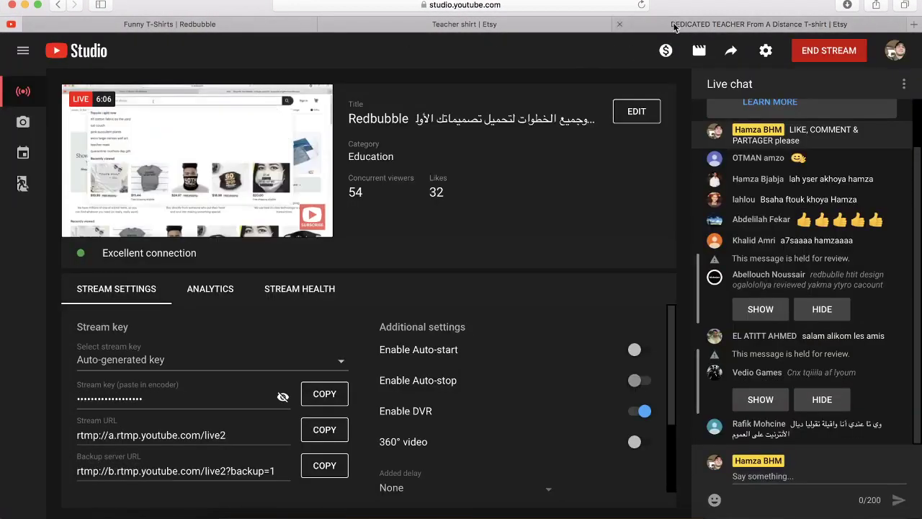
{"action": "left_click", "coordinate": [670, 29]}
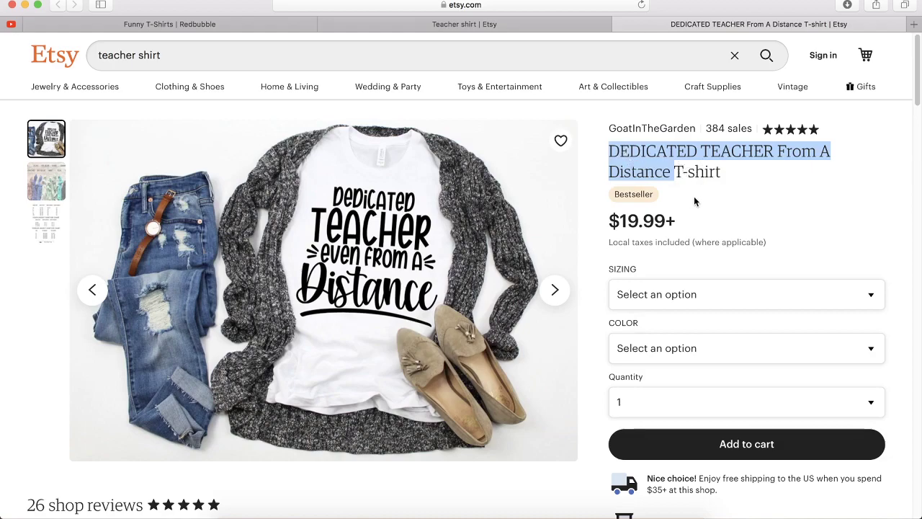
- Replace Etsy's search text with the copied title, inserting 'even' before 'From'
{"action": "triple_click", "coordinate": [356, 56]}
{"action": "key", "text": "super+v"}
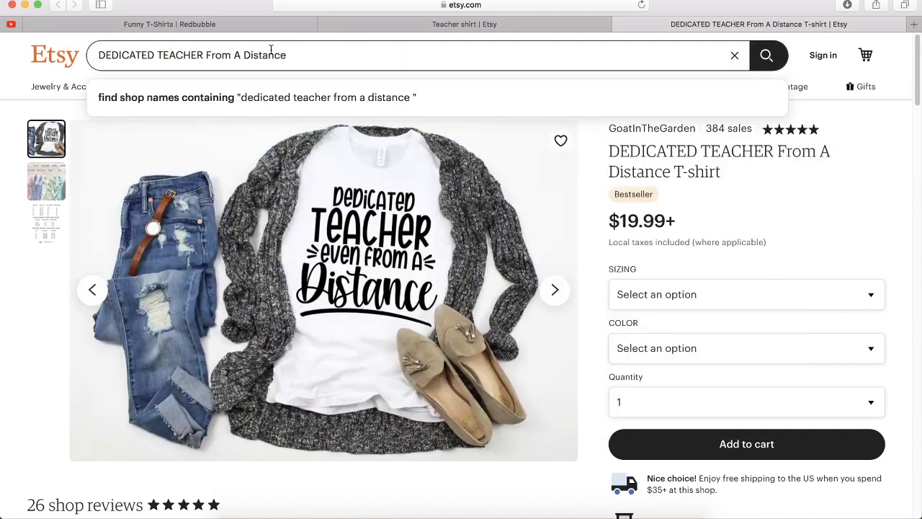
{"action": "left_click", "coordinate": [207, 56]}
{"action": "type", "text": "even"}
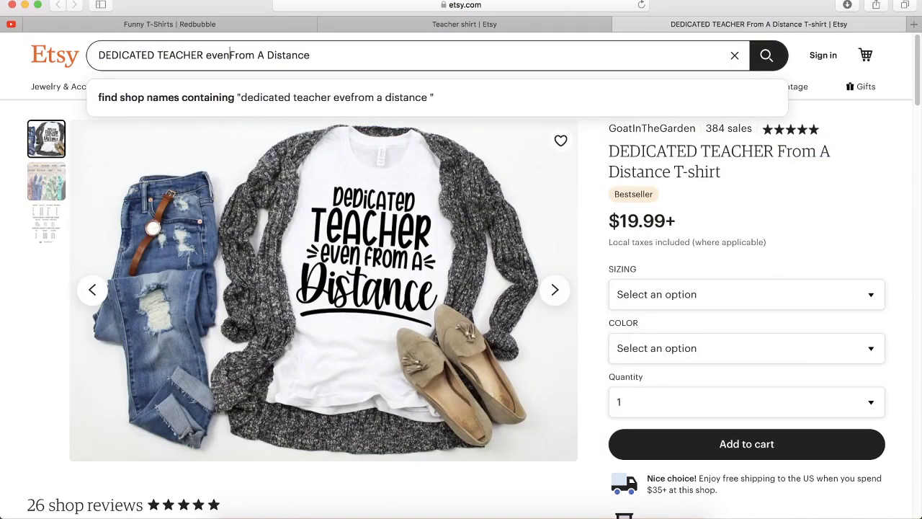
{"action": "triple_click", "coordinate": [322, 58]}
{"action": "type", "text": "c"}
{"action": "key", "text": "super+z"}
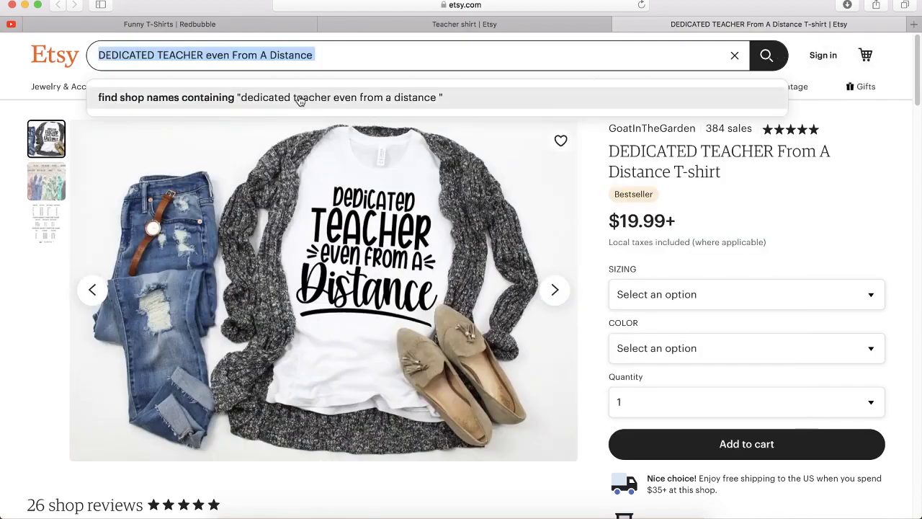
- Google 'DEDICATED TEACHER even From A Distance' in a new tab, then start typing 'uspto'
{"action": "left_click", "coordinate": [913, 25]}
{"action": "type", "text": "DEDICATED TEACHER even From A Distance"}
{"action": "key", "text": "Return"}
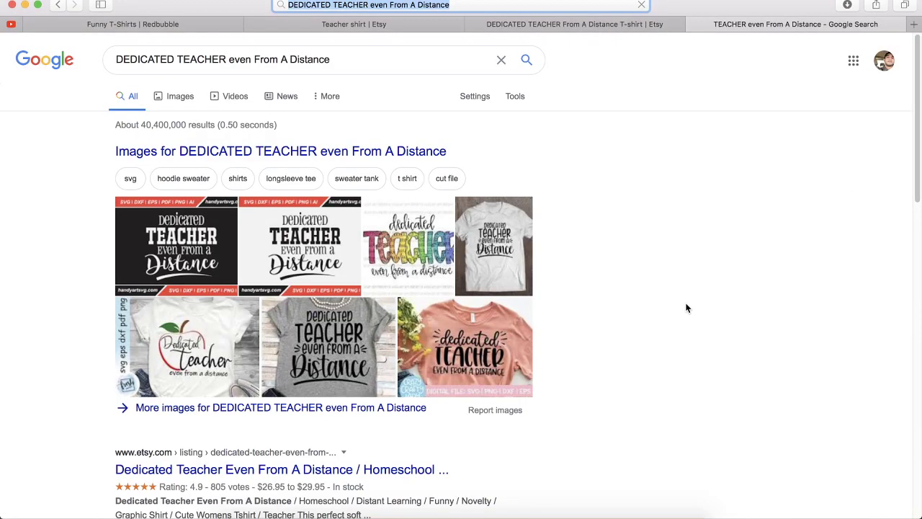
{"action": "scroll", "coordinate": [342, 271], "scroll_direction": "down", "scroll_amount": 3}
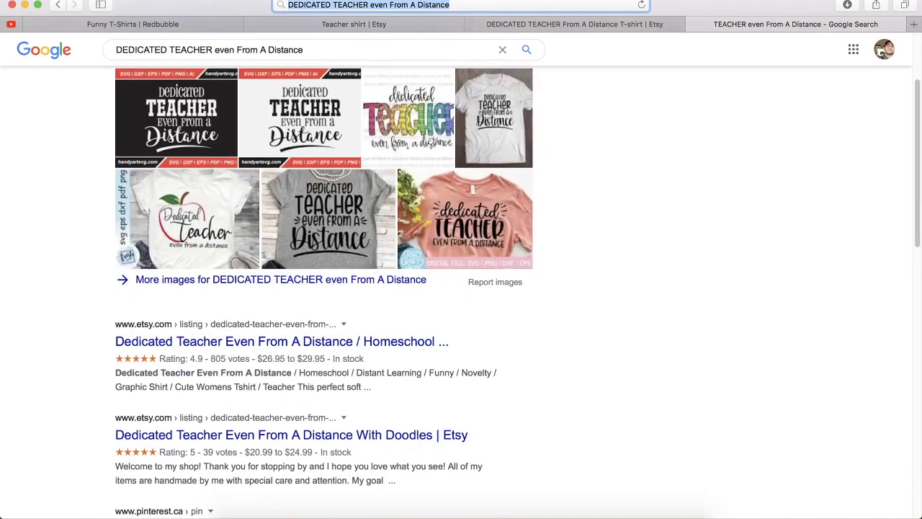
{"action": "type", "text": "uspto.gov"}
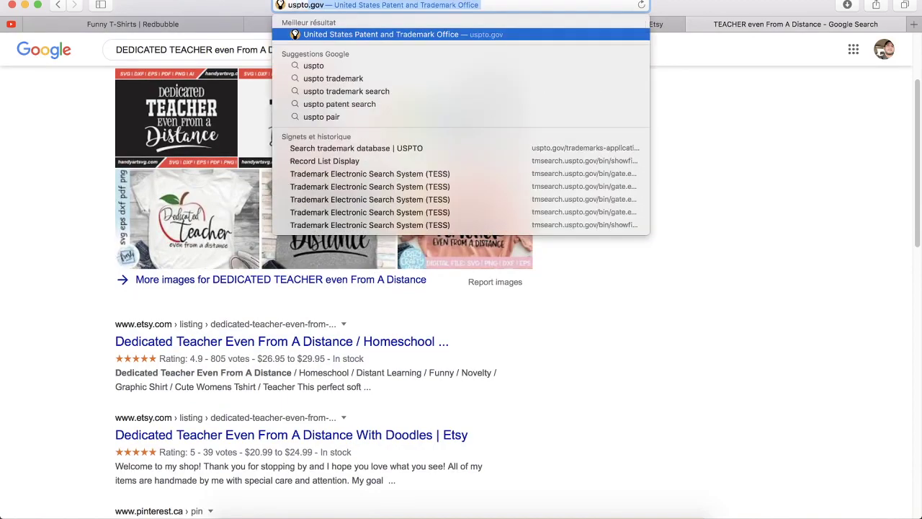
- Go from uspto.gov to the TESS structured trademark search form
{"action": "key", "text": "Return"}
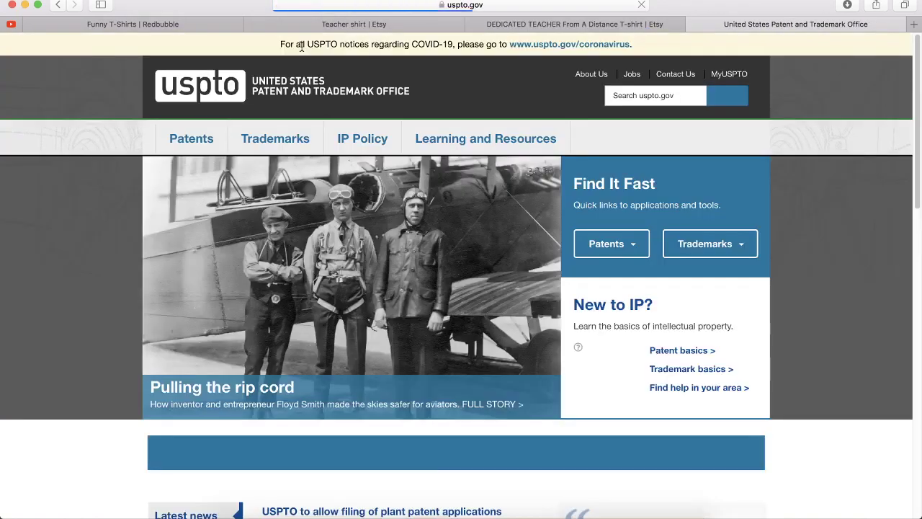
{"action": "mouse_move", "coordinate": [287, 144]}
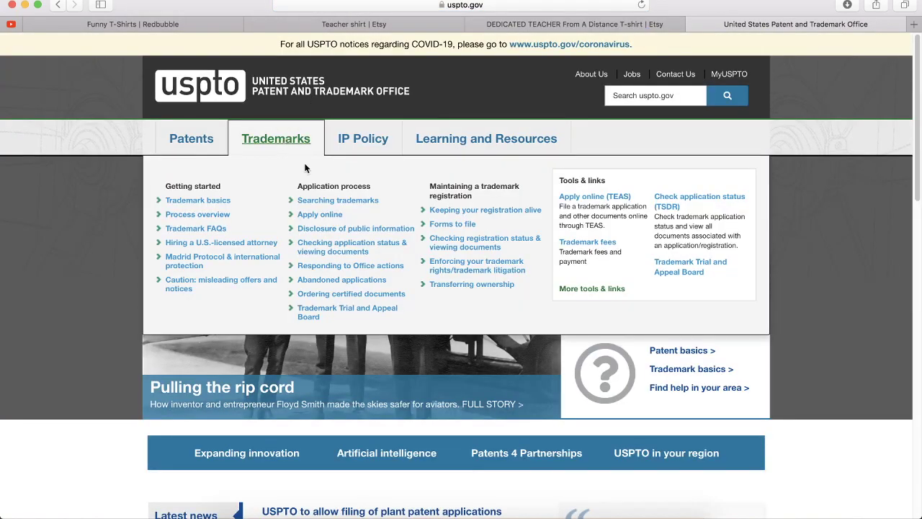
{"action": "left_click", "coordinate": [322, 202]}
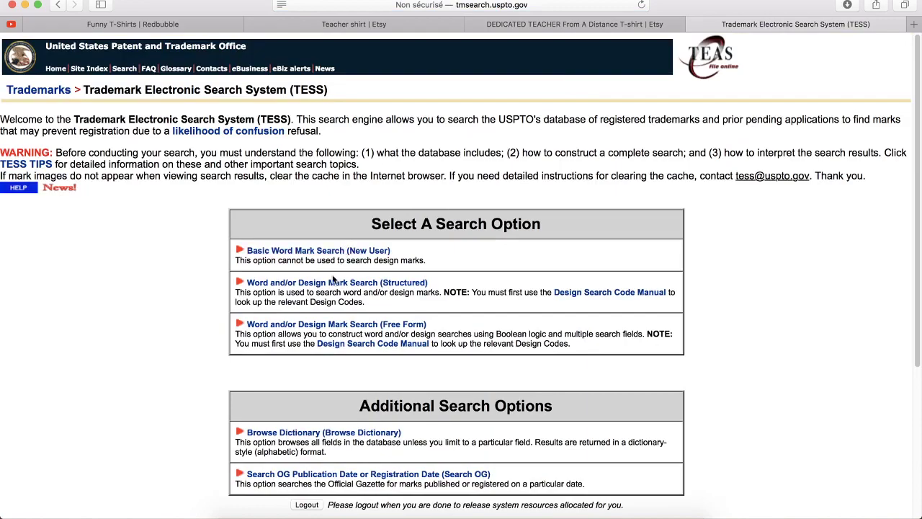
{"action": "left_click", "coordinate": [319, 289]}
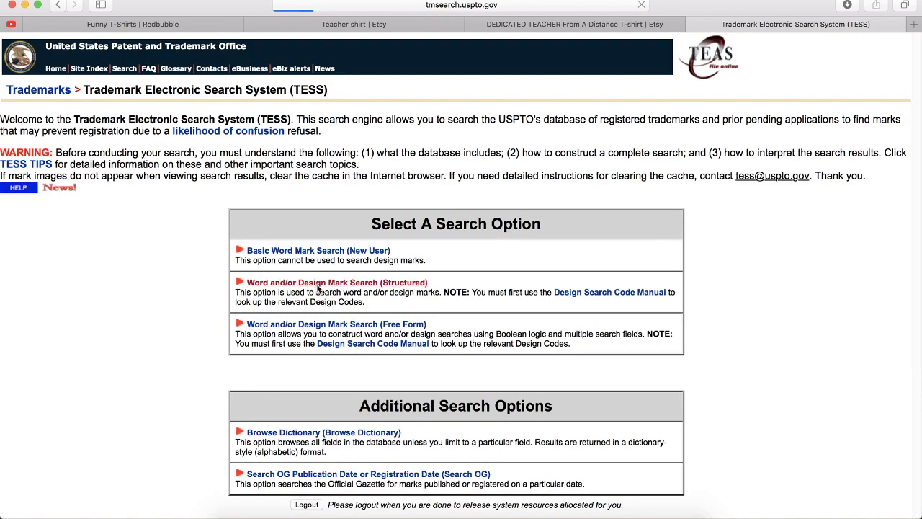
- Keep Basic Index for the first term, use operator AND, and search Goods & Services for class 025
{"action": "left_click", "coordinate": [618, 242]}
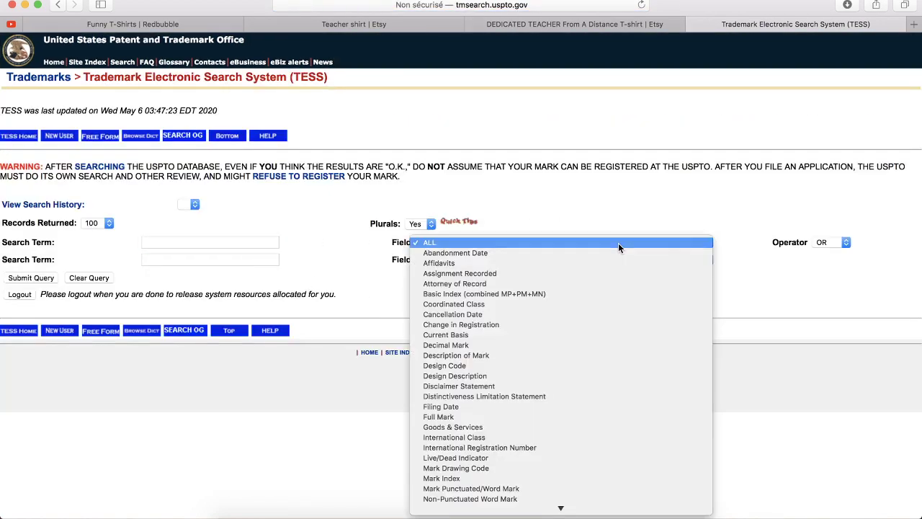
{"action": "scroll", "coordinate": [619, 249], "scroll_direction": "down", "scroll_amount": 1}
{"action": "key", "text": "Escape"}
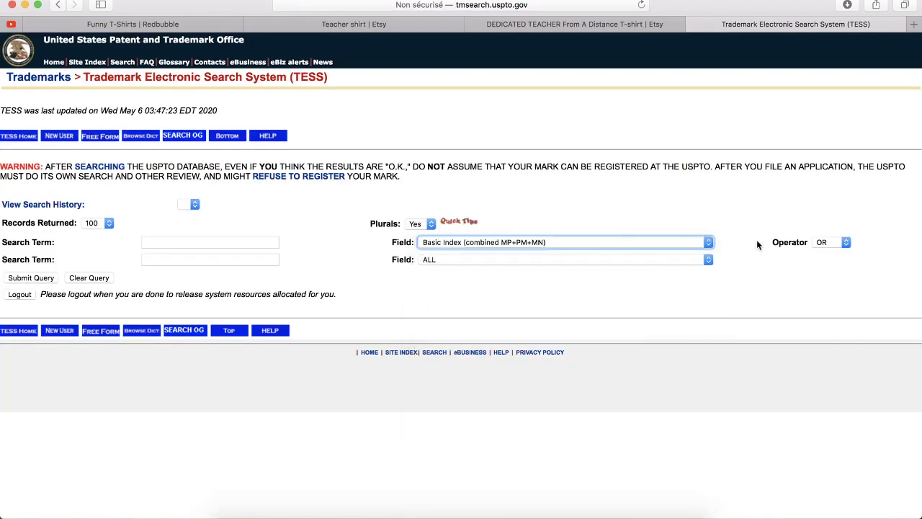
{"action": "left_click", "coordinate": [831, 242]}
{"action": "left_click", "coordinate": [826, 255]}
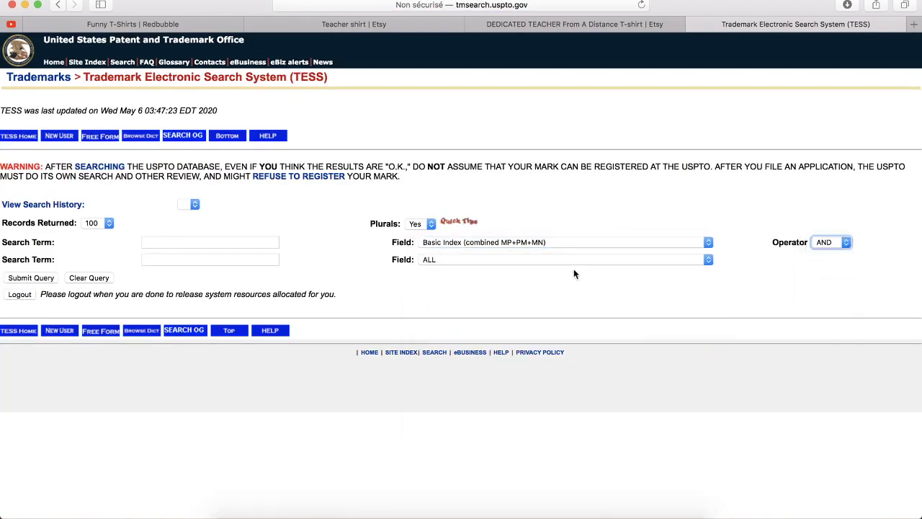
{"action": "left_click", "coordinate": [461, 263]}
{"action": "key", "text": "g"}
{"action": "key", "text": "Return"}
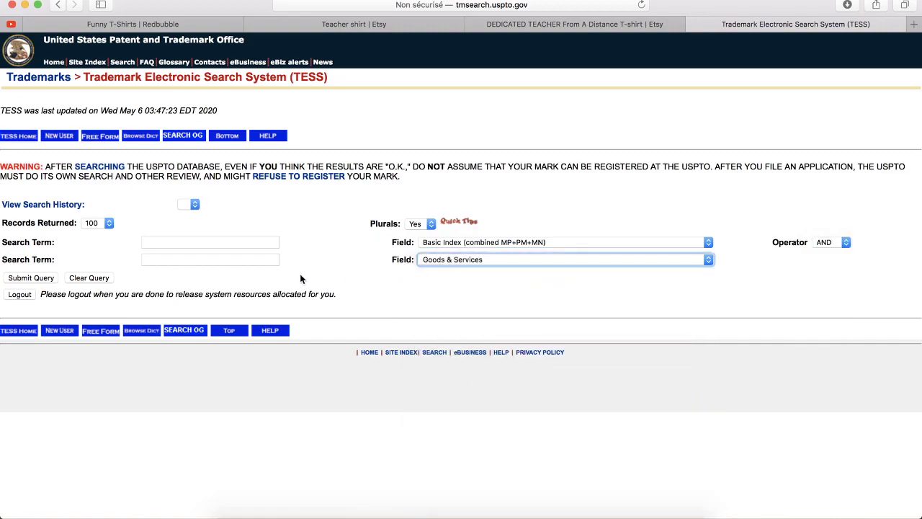
{"action": "left_click", "coordinate": [244, 257]}
{"action": "type", "text": "025"}
- Enter the quoted phrase "DEDICATED TEACHER even From A Distance" as the first term and submit the query
{"action": "left_click", "coordinate": [171, 244]}
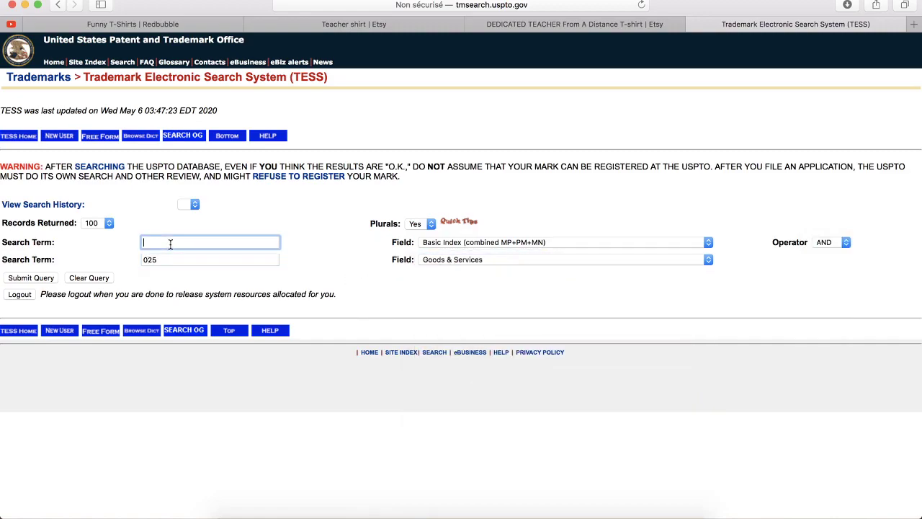
{"action": "type", "text": "DEDICATED TEACHER even From A Distance"}
{"action": "key", "text": "super+a"}
{"action": "type", "text": "\"v"}
{"action": "type", "text": "DEDICATED TEACHER even From A Distance"}
{"action": "type", "text": "\""}
{"action": "left_click", "coordinate": [31, 277]}
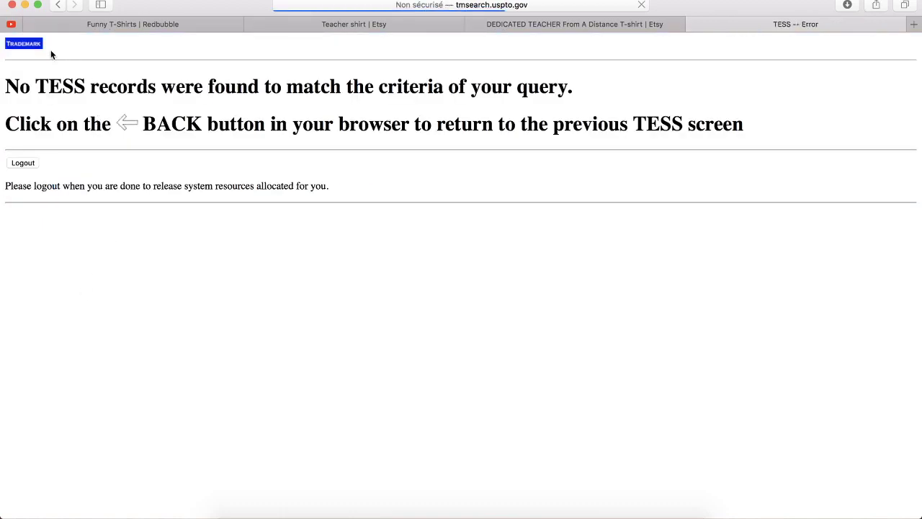
- Rerun the trademark search with only DEDICATED TEACHER as the first term
{"action": "left_click", "coordinate": [59, 6]}
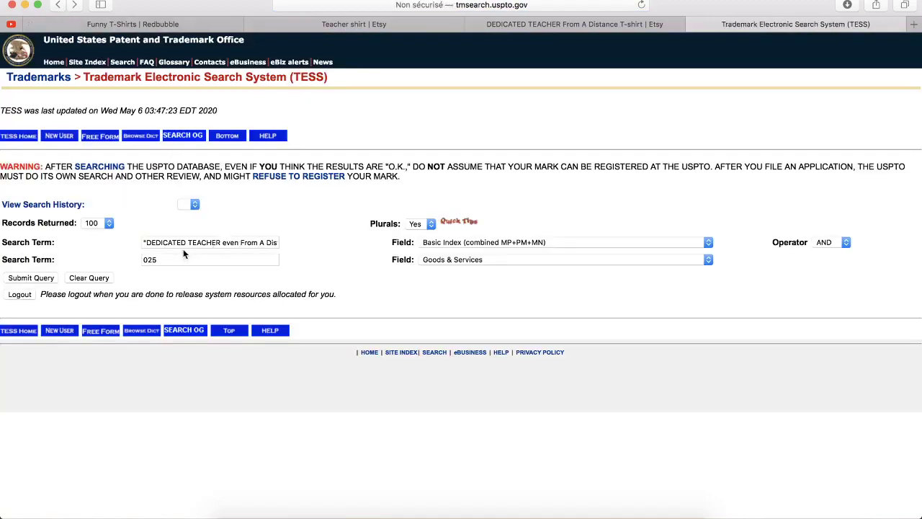
{"action": "left_click_drag", "start_coordinate": [222, 243], "coordinate": [274, 243]}
{"action": "key", "text": "super+c"}
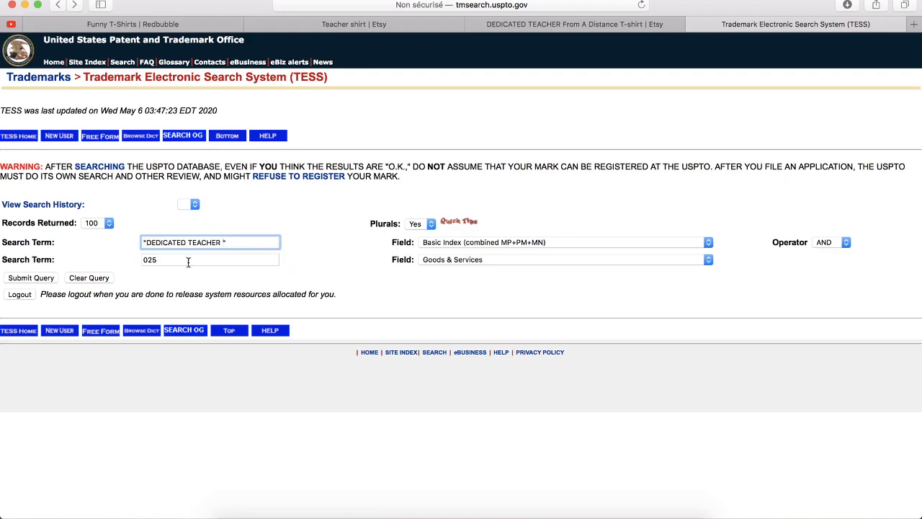
{"action": "key", "text": "Return"}
- Search From A Distance in class 025 and check the single record's typed-drawing code and DEAD status
{"action": "left_click", "coordinate": [57, 5]}
{"action": "left_click_drag", "start_coordinate": [198, 244], "coordinate": [146, 244]}
{"action": "key", "text": "super+v"}
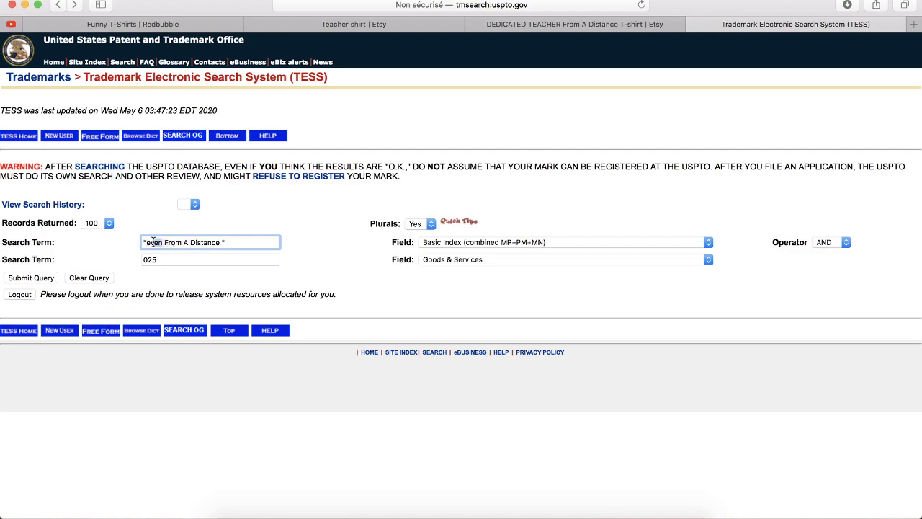
{"action": "key", "text": "BackSpace"}
{"action": "left_click", "coordinate": [31, 277]}
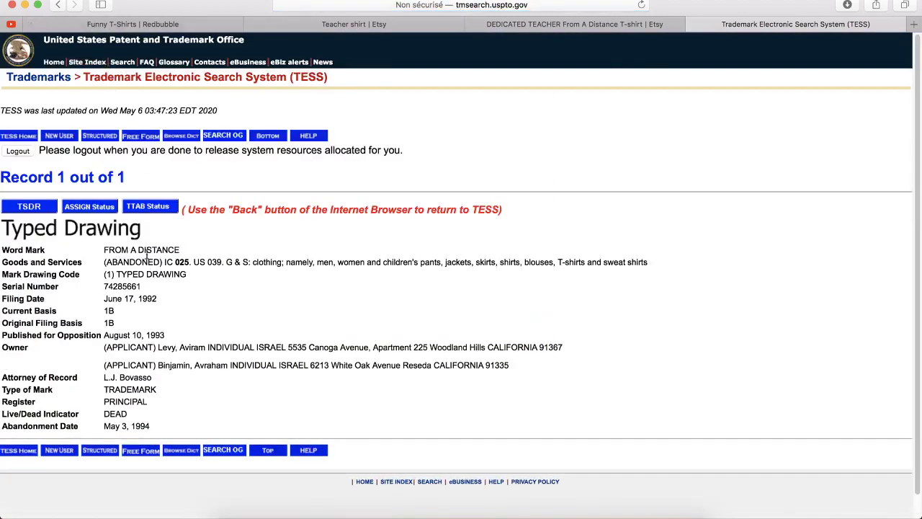
{"action": "mouse_move", "coordinate": [117, 274]}
{"action": "left_mouse_down"}
{"action": "mouse_move", "coordinate": [193, 280]}
{"action": "mouse_move", "coordinate": [136, 273]}
{"action": "left_mouse_up"}
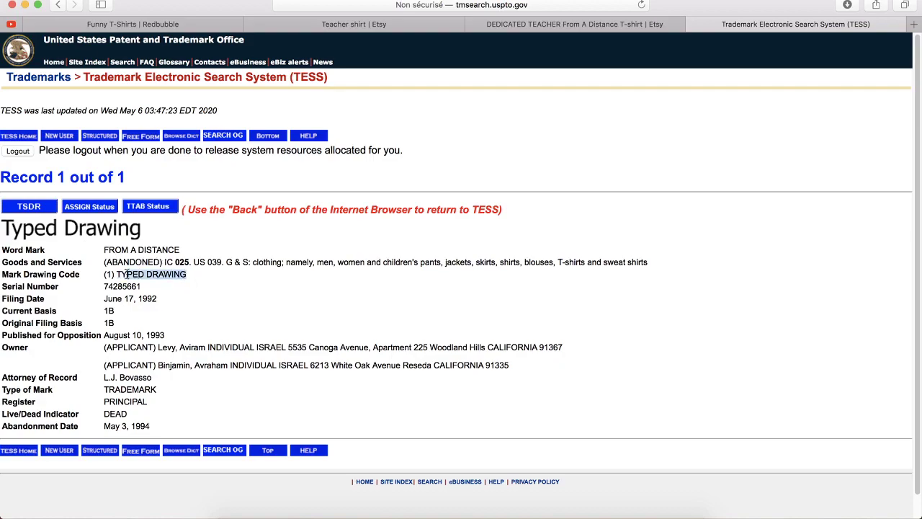
{"action": "double_click", "coordinate": [116, 413]}
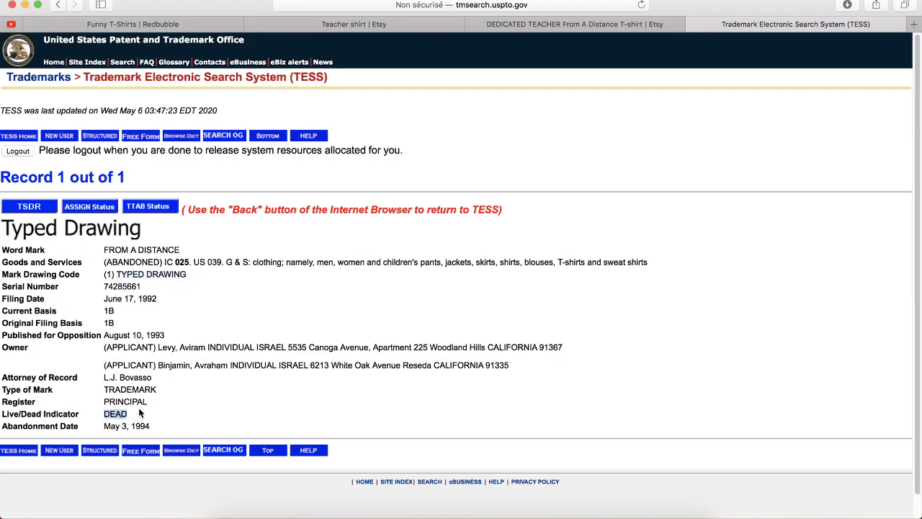
- Close the trademark tab, dismiss the Etsy search suggestions, and bring up an empty area of the Illustrator artboard
{"action": "left_click", "coordinate": [693, 25]}
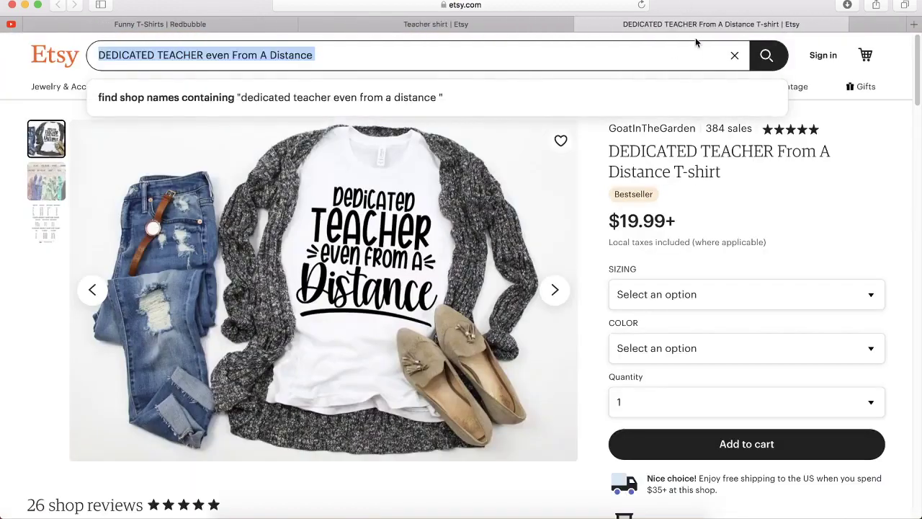
{"action": "left_click_drag", "start_coordinate": [609, 150], "coordinate": [654, 172]}
{"action": "left_click_drag", "start_coordinate": [362, 56], "coordinate": [91, 52]}
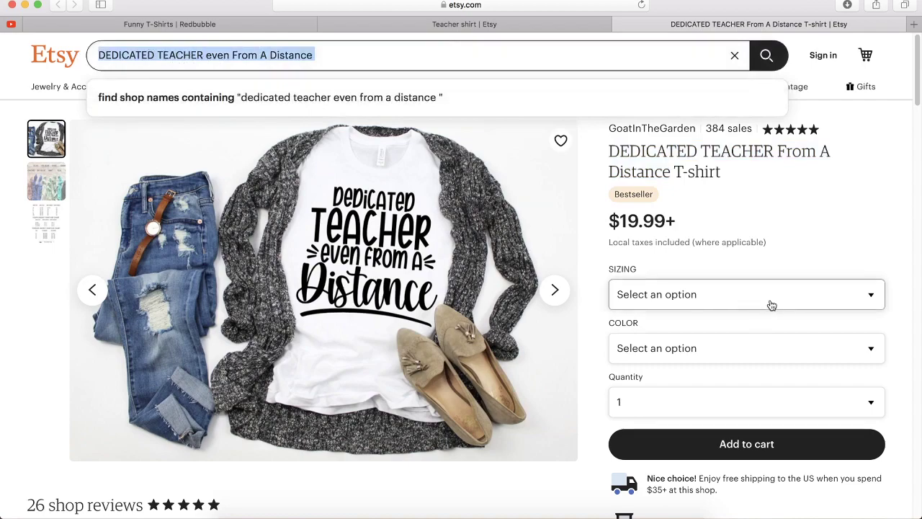
{"action": "left_click", "coordinate": [736, 202]}
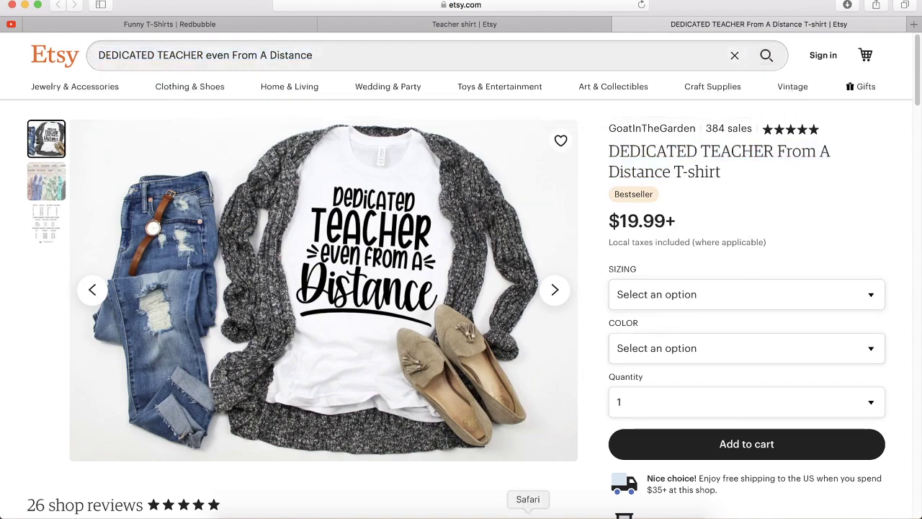
{"action": "left_click", "coordinate": [504, 512]}
{"action": "left_click_drag", "start_coordinate": [387, 379], "coordinate": [414, 209]}
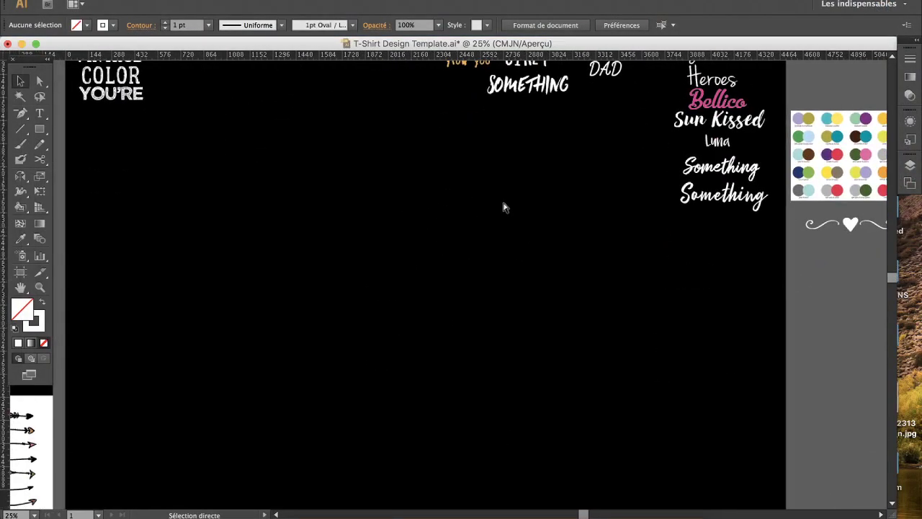
- Paste the phrase, give it the white Wicked Grit style, and centre it on the artboard
{"action": "key", "text": "super+v"}
{"action": "key", "text": "i"}
{"action": "scroll", "coordinate": [333, 179], "scroll_direction": "up", "scroll_amount": 2}
{"action": "left_click", "coordinate": [144, 154]}
{"action": "key", "text": "v"}
{"action": "left_click_drag", "start_coordinate": [507, 344], "coordinate": [365, 246]}
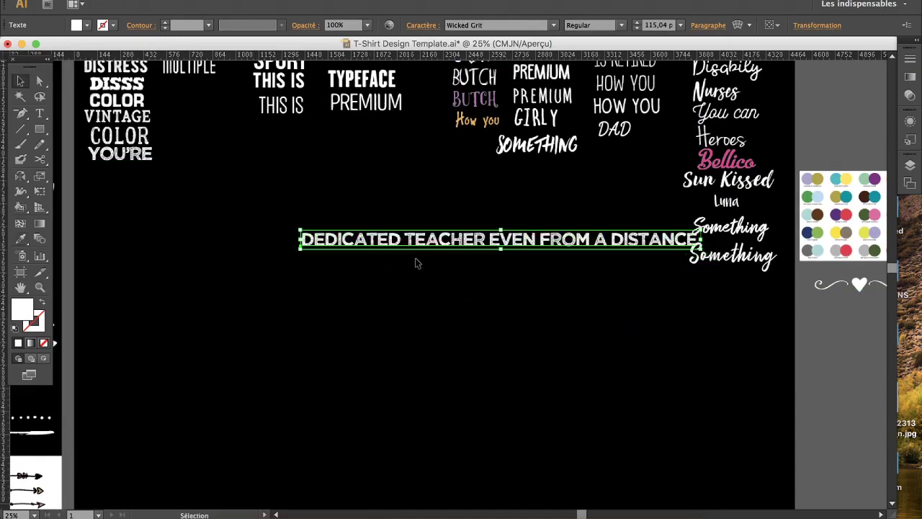
- Break the phrase into four lines: DEDICATED, TEACHER, EVEN FROM A, DISTANCE
{"action": "left_click", "coordinate": [416, 264]}
{"action": "double_click", "coordinate": [407, 240]}
{"action": "key", "text": "Return"}
{"action": "key", "text": "super+z"}
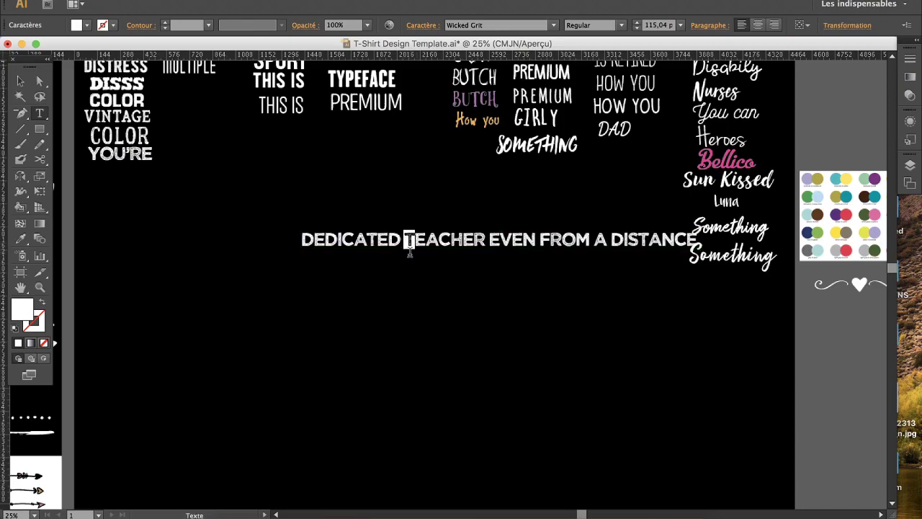
{"action": "key", "text": "Return"}
{"action": "key", "text": "super+z"}
{"action": "key", "text": "Left"}
{"action": "key", "text": "Return"}
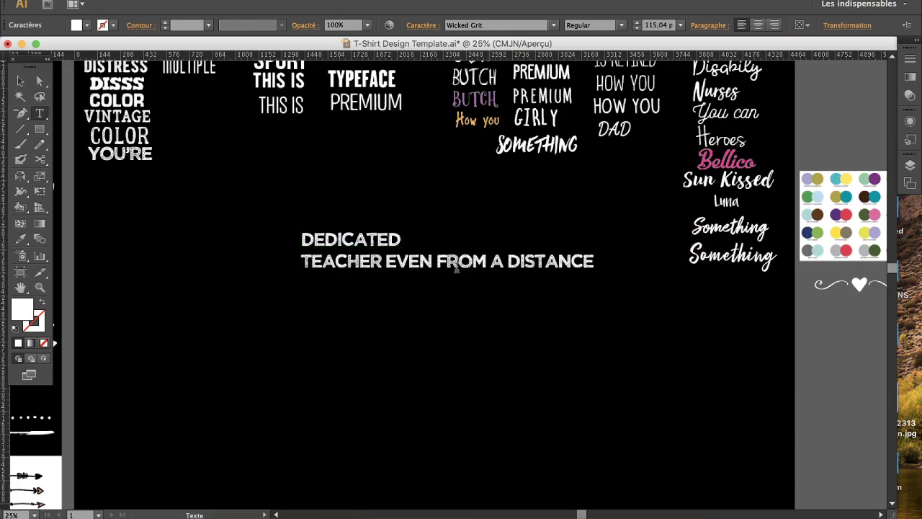
{"action": "key", "text": "super+Right"}
{"action": "key", "text": "Return"}
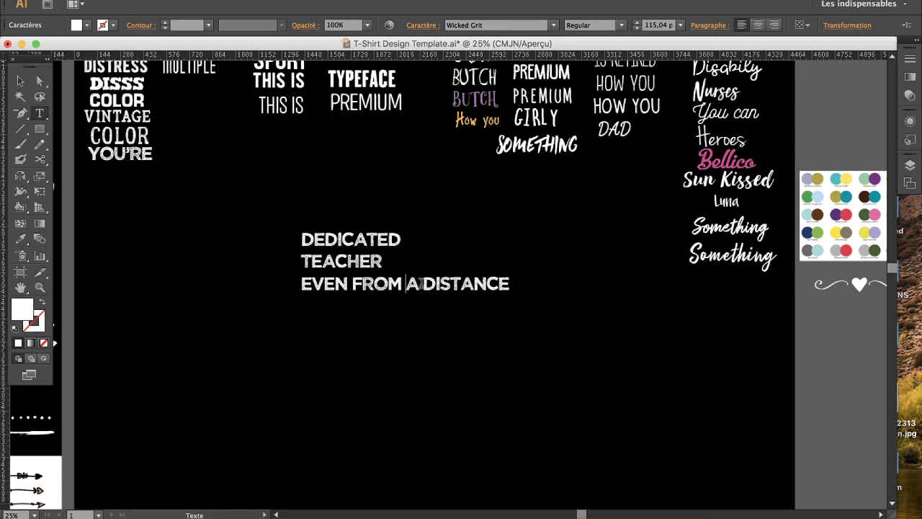
{"action": "key", "text": "Return"}
{"action": "key", "text": "Escape"}
- Split the text into separate line objects, ungroup them, and move DEDICATED upward
{"action": "key", "text": "super+alt+shift+f"}
{"action": "key", "text": "Return"}
{"action": "right_click", "coordinate": [373, 272]}
{"action": "left_click", "coordinate": [422, 342]}
{"action": "left_click", "coordinate": [447, 383]}
{"action": "left_click_drag", "start_coordinate": [354, 248], "coordinate": [587, 330]}
- Give DEDICATED the TYPEFACE sample's font and enlarge it
{"action": "key", "text": "i"}
{"action": "left_click", "coordinate": [424, 220]}
{"action": "key", "text": "v"}
{"action": "scroll", "coordinate": [475, 346], "scroll_direction": "down", "scroll_amount": 3}
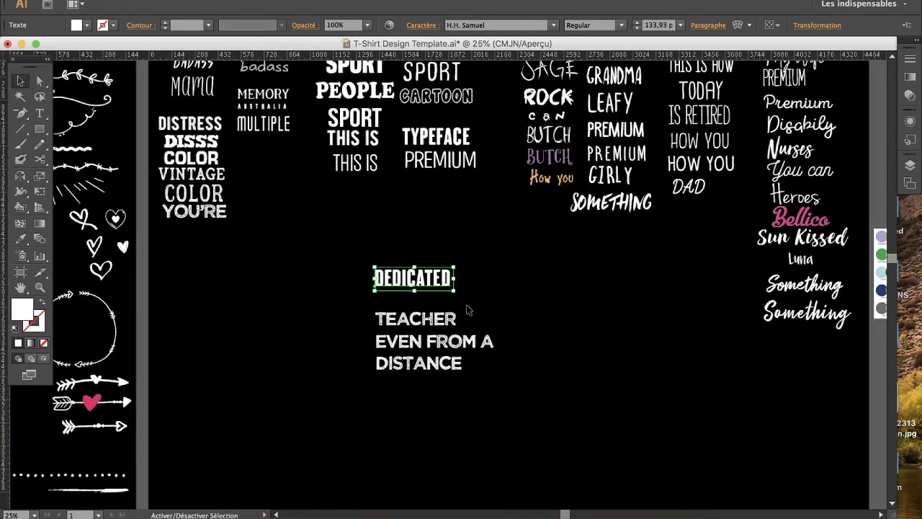
{"action": "left_click_drag", "start_coordinate": [454, 291], "coordinate": [427, 269]}
- Give TEACHER the COLOR sample's font and move it just under DEDICATED
{"action": "left_click", "coordinate": [435, 328]}
{"action": "key", "text": "i"}
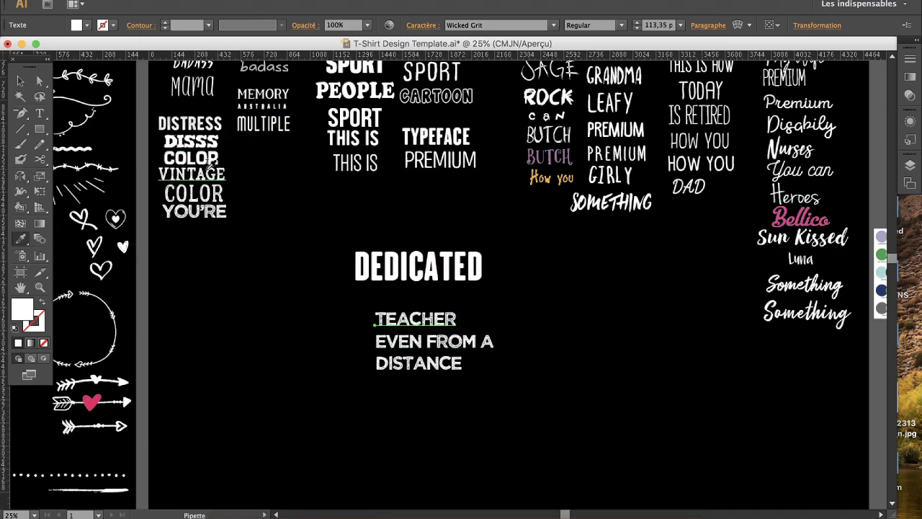
{"action": "left_click", "coordinate": [212, 175]}
{"action": "left_click", "coordinate": [213, 189]}
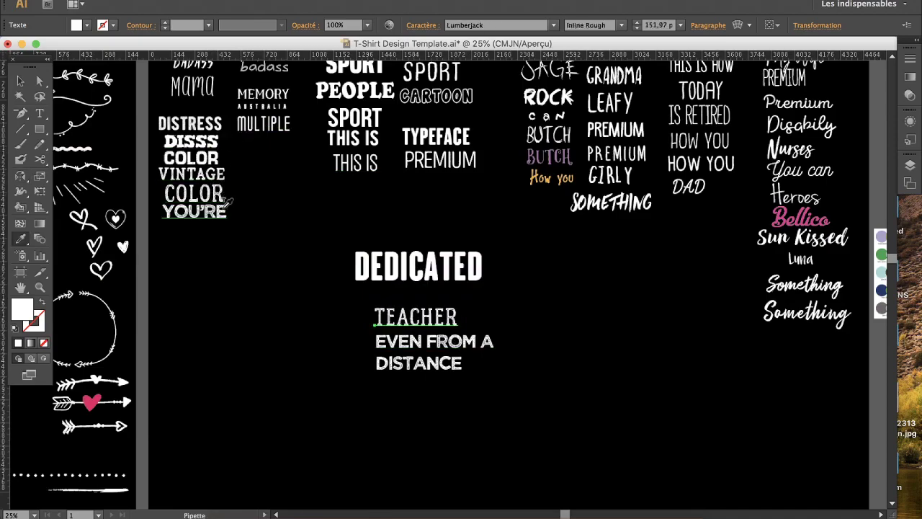
{"action": "key", "text": "v"}
{"action": "left_click_drag", "start_coordinate": [467, 336], "coordinate": [449, 283]}
- Check DEDICATED up close, then give 'even from a' the HOW YOU sample's font
{"action": "left_click", "coordinate": [485, 280]}
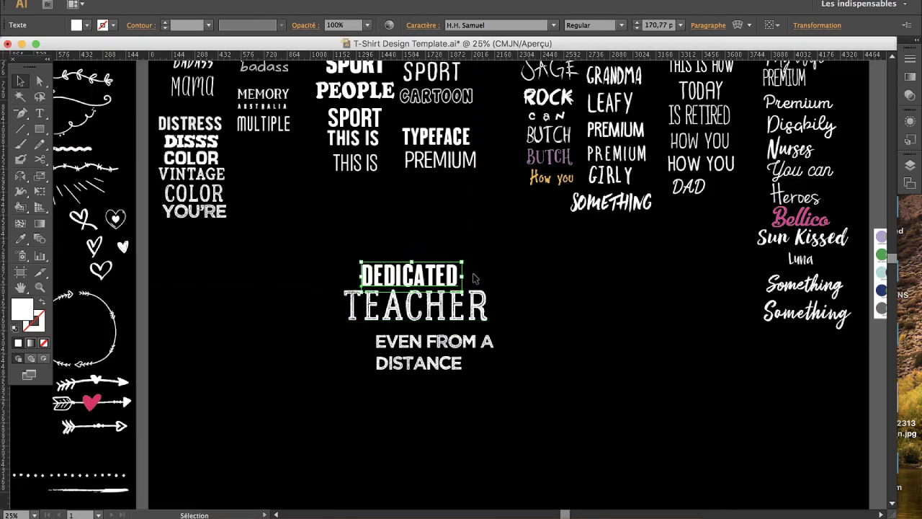
{"action": "key", "text": "super+equal"}
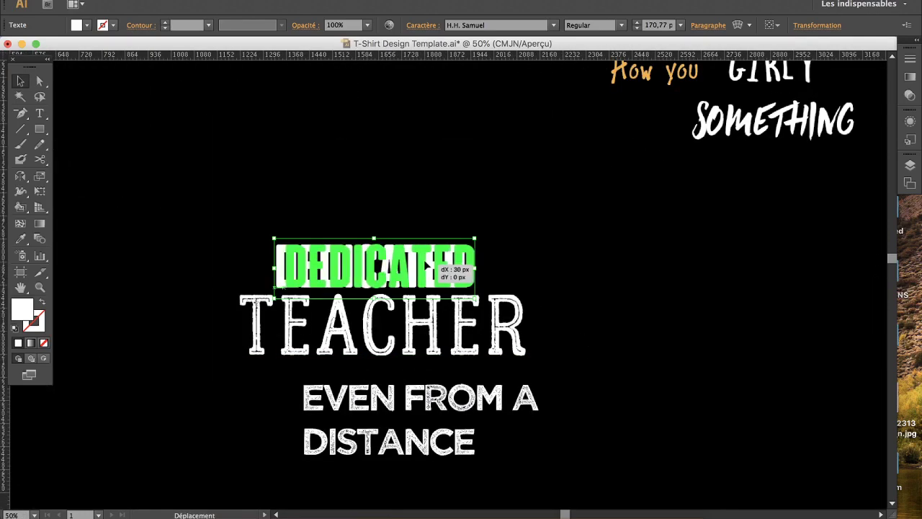
{"action": "left_click", "coordinate": [426, 219]}
{"action": "key", "text": "super+minus"}
{"action": "key", "text": "i"}
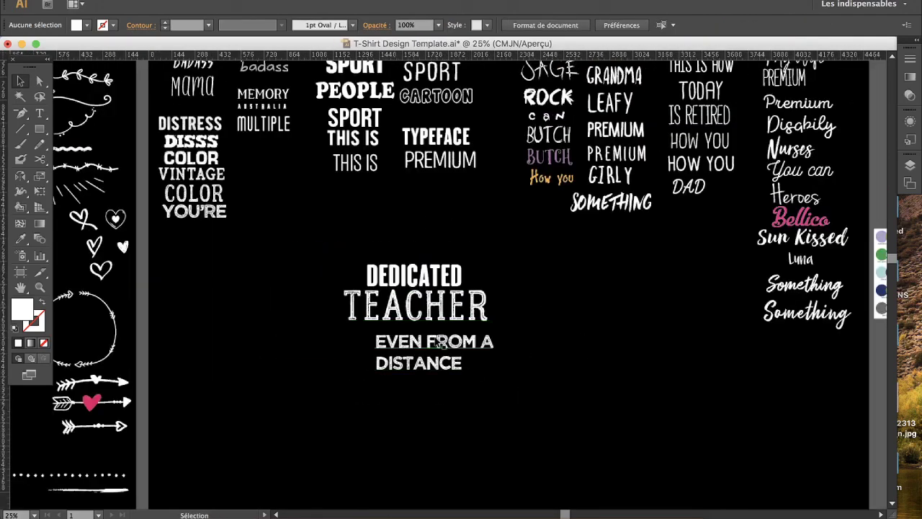
{"action": "left_click", "coordinate": [708, 162]}
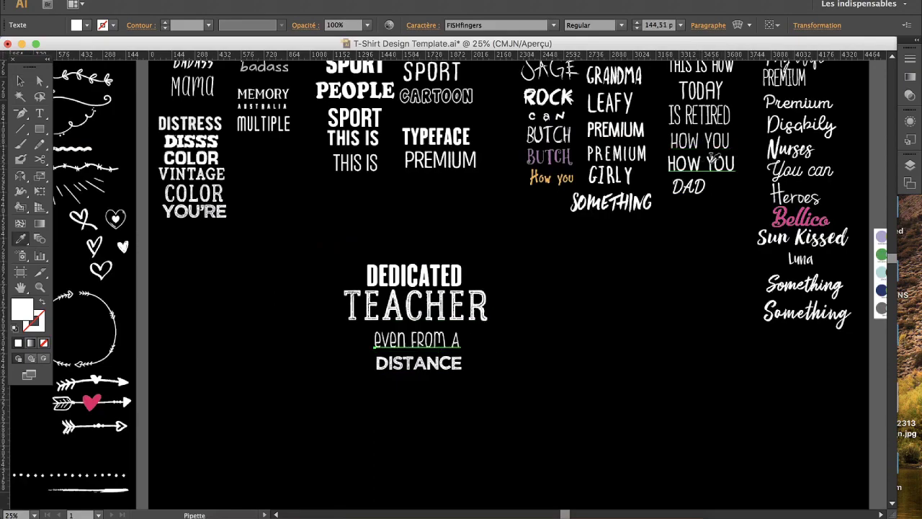
- Cancel the accidental Move dialog and delete a stray small path
{"action": "key", "text": "b"}
{"action": "left_click", "coordinate": [511, 383]}
{"action": "key", "text": "v"}
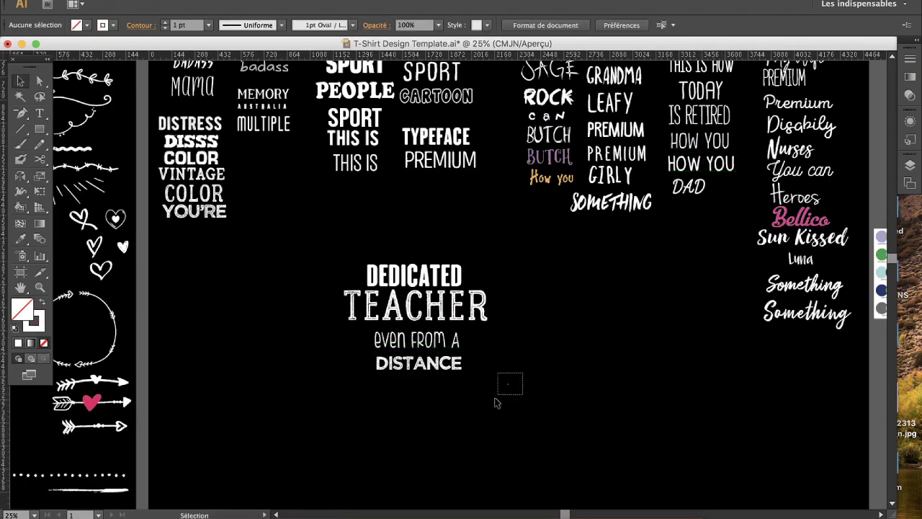
{"action": "key", "text": "Return"}
{"action": "left_click", "coordinate": [479, 446]}
{"action": "key", "text": "Delete"}
- Enlarge DISTANCE and shift it into place below the other lines
{"action": "key", "text": "super+plus"}
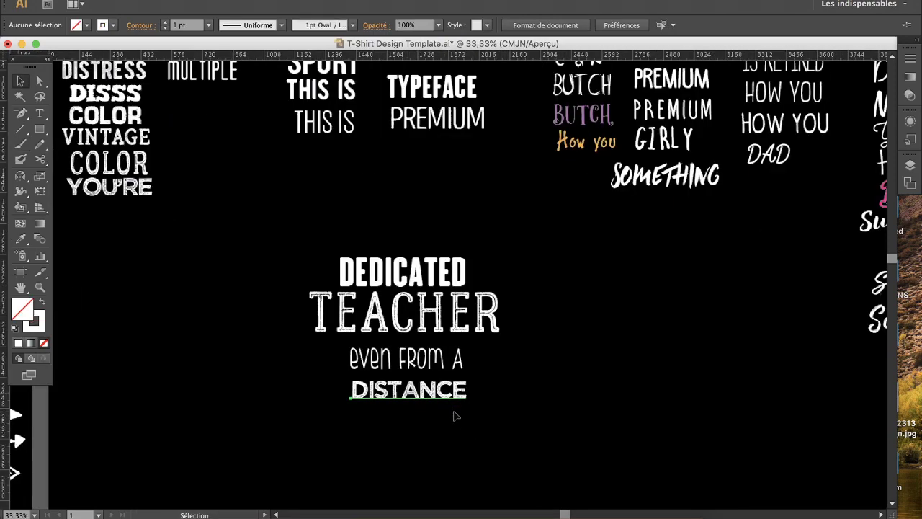
{"action": "left_click", "coordinate": [469, 412]}
{"action": "key", "text": "super+plus"}
{"action": "left_click", "coordinate": [475, 411], "text": "shift"}
{"action": "scroll", "coordinate": [490, 344], "scroll_direction": "down", "scroll_amount": 3}
{"action": "left_click_drag", "start_coordinate": [494, 370], "coordinate": [443, 382]}
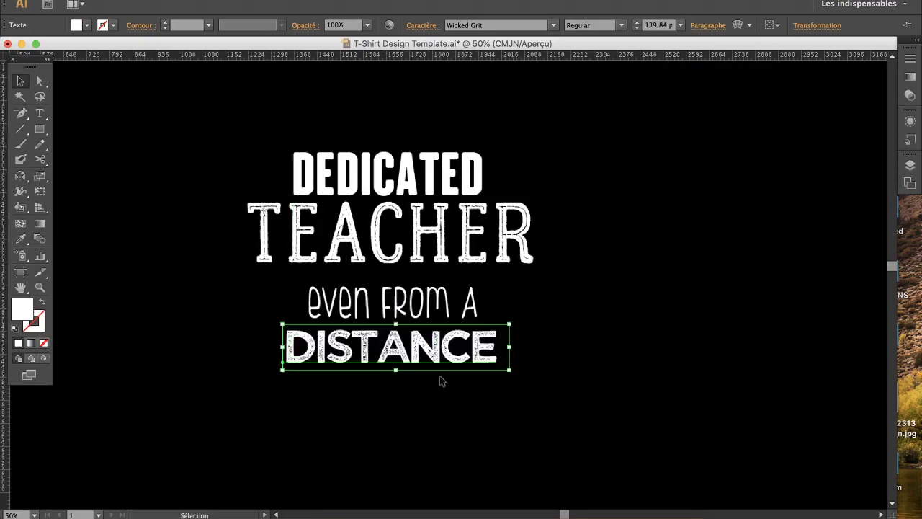
{"action": "left_click", "coordinate": [443, 410]}
- Scale the whole four-line phrase to about twice its size
{"action": "key", "text": "super+minus"}
{"action": "key", "text": "super+minus"}
{"action": "key", "text": "super+minus"}
{"action": "left_click_drag", "start_coordinate": [488, 245], "coordinate": [448, 289]}
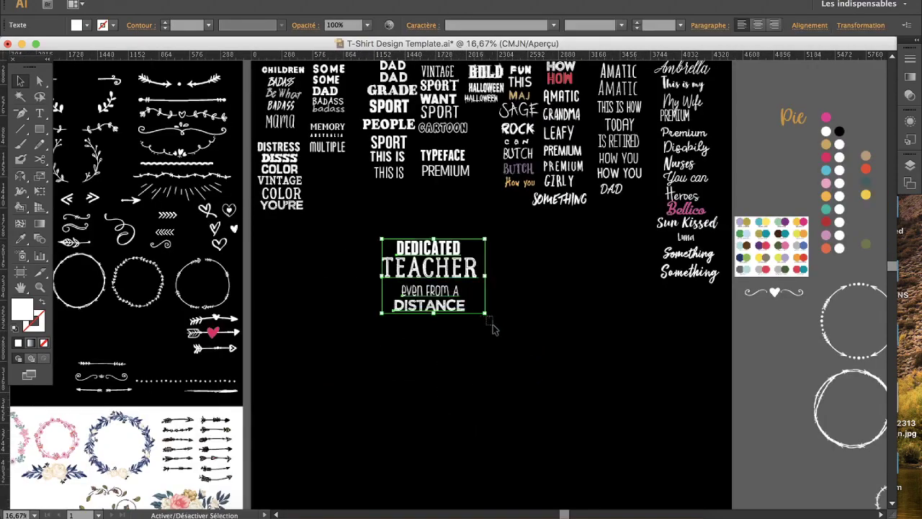
{"action": "left_click_drag", "start_coordinate": [488, 318], "coordinate": [595, 428]}
{"action": "left_click", "coordinate": [581, 437]}
- Nudge TEACHER down slightly, recentre the phrase, and bring back the Etsy listing for comparison
{"action": "left_click_drag", "start_coordinate": [520, 344], "coordinate": [521, 347]}
{"action": "left_click", "coordinate": [695, 414]}
{"action": "scroll", "coordinate": [695, 413], "scroll_direction": "down", "scroll_amount": 2}
{"action": "scroll", "coordinate": [533, 327], "scroll_direction": "up", "scroll_amount": 4}
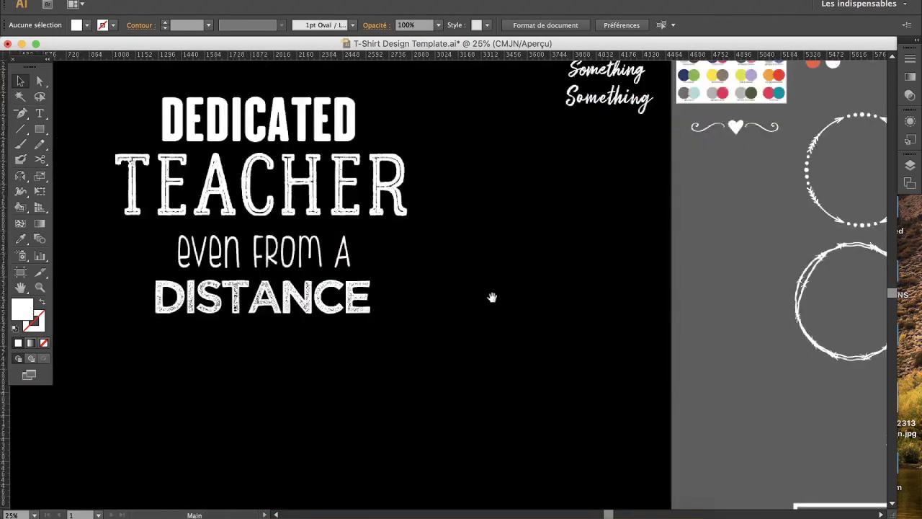
{"action": "left_click_drag", "start_coordinate": [501, 293], "coordinate": [560, 341]}
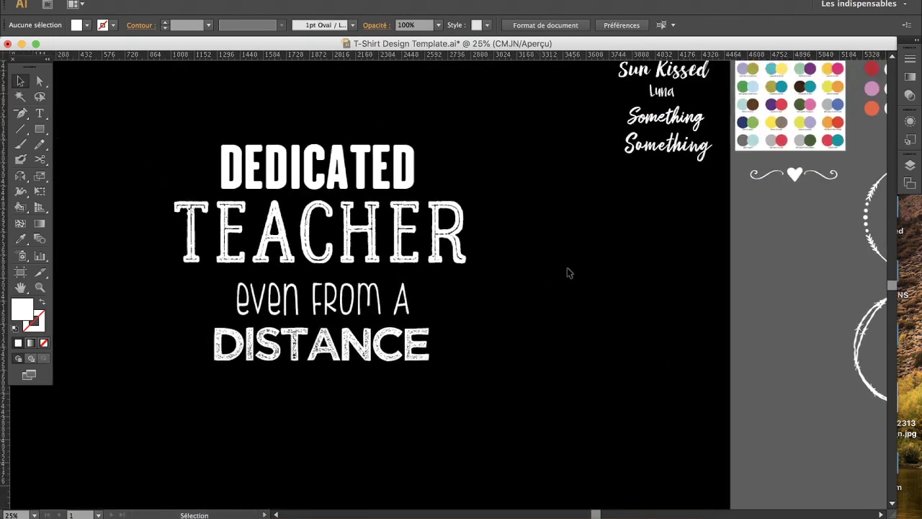
{"action": "left_click_drag", "start_coordinate": [536, 331], "coordinate": [555, 322]}
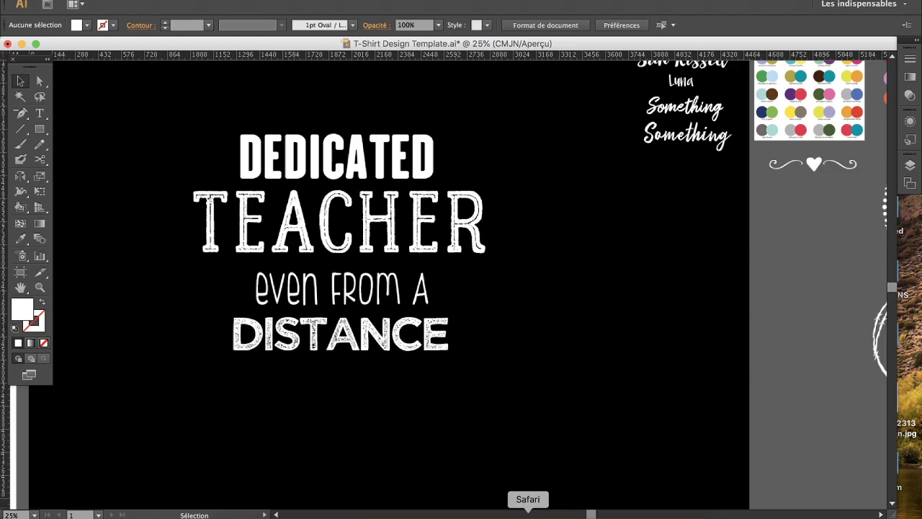
{"action": "left_click", "coordinate": [529, 514]}
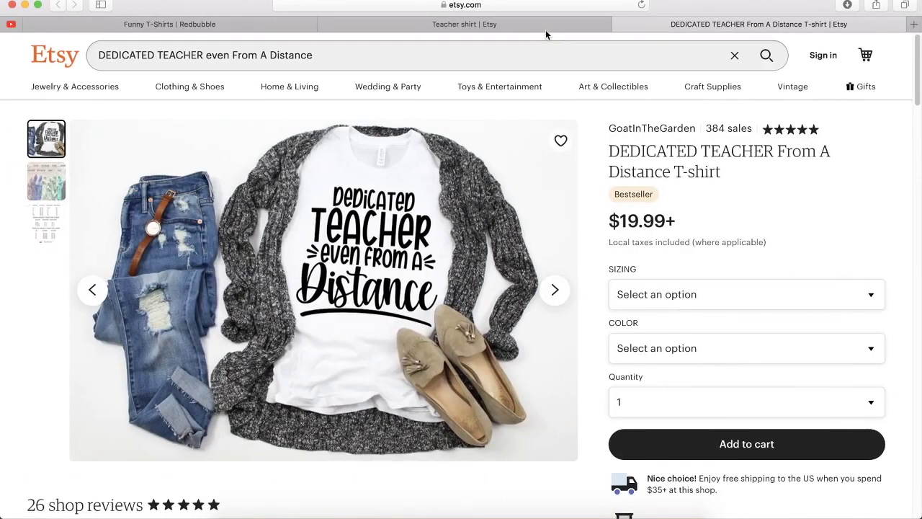
- In a new tab on freepik.com, search 'teacher' limited to free resources
{"action": "left_click", "coordinate": [913, 27]}
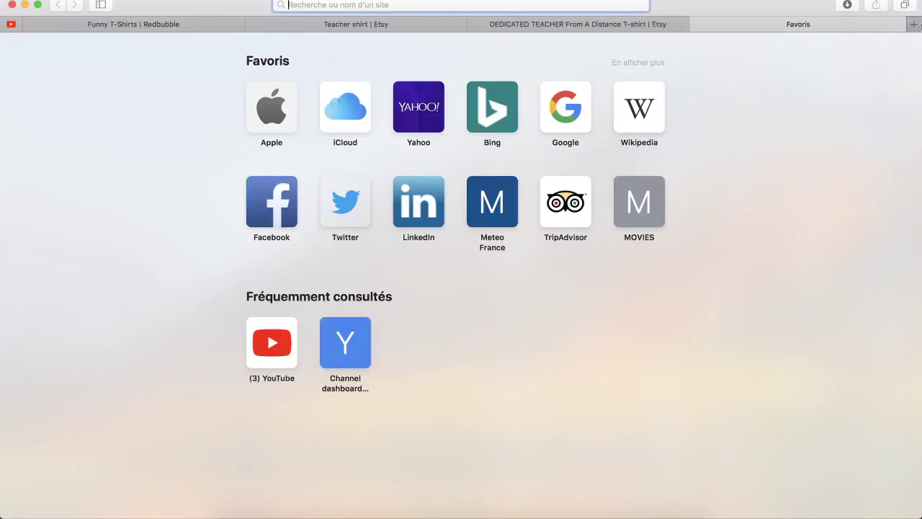
{"action": "type", "text": "freepik.com"}
{"action": "key", "text": "Return"}
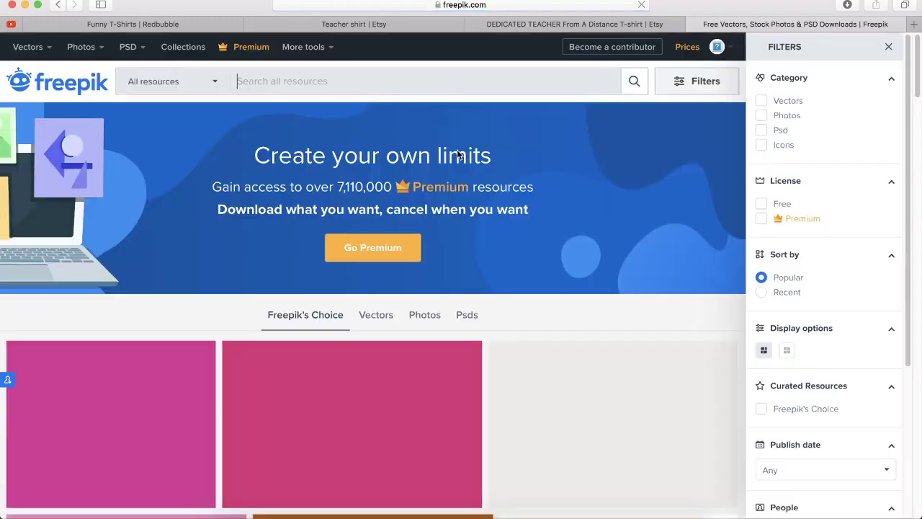
{"action": "left_click", "coordinate": [238, 81]}
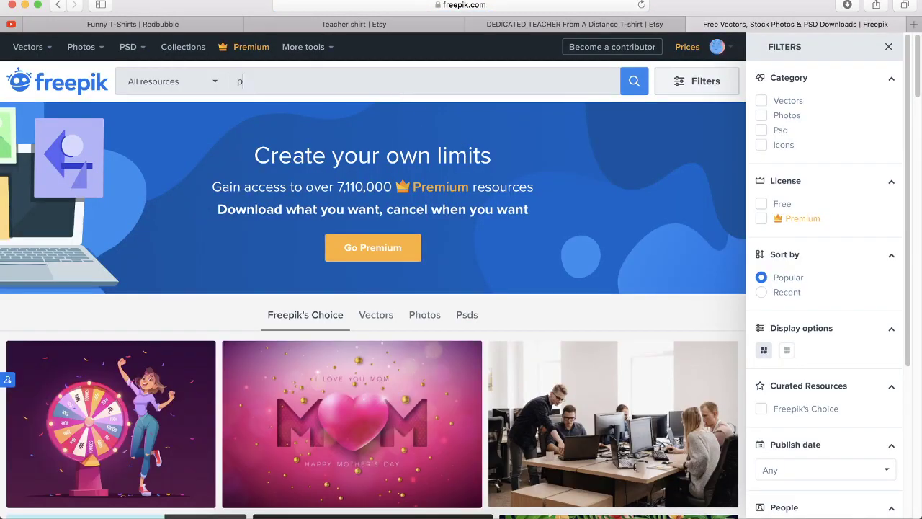
{"action": "type", "text": "teacher"}
{"action": "left_click", "coordinate": [214, 90]}
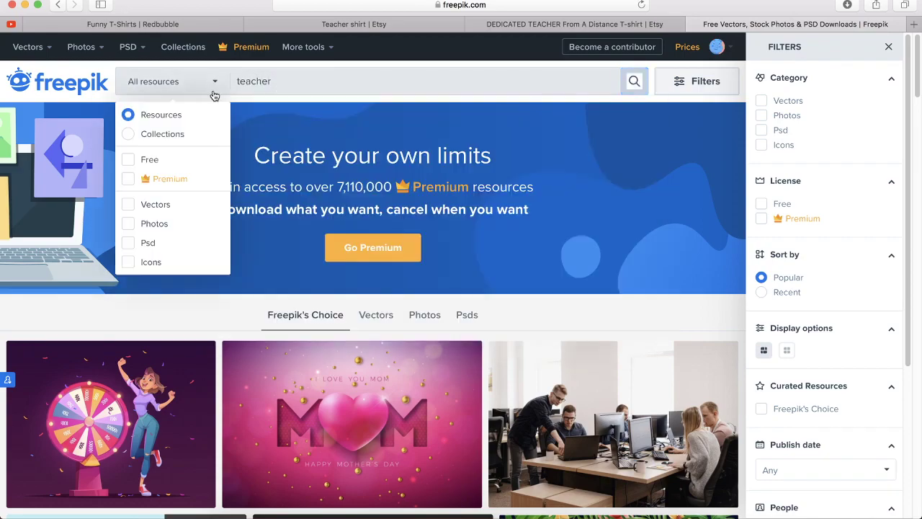
{"action": "left_click", "coordinate": [130, 160]}
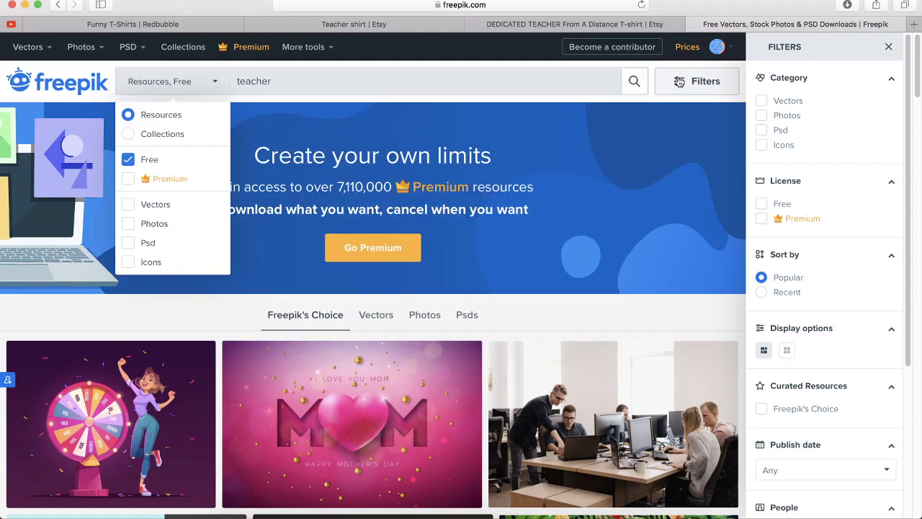
{"action": "left_click", "coordinate": [634, 81]}
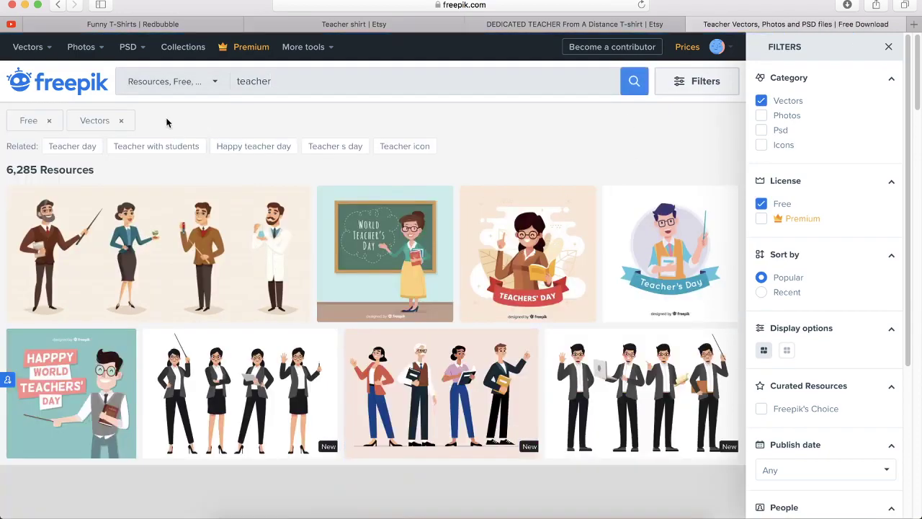
- Switch the resource filter from vectors to icons and rerun the search
{"action": "left_click", "coordinate": [186, 84]}
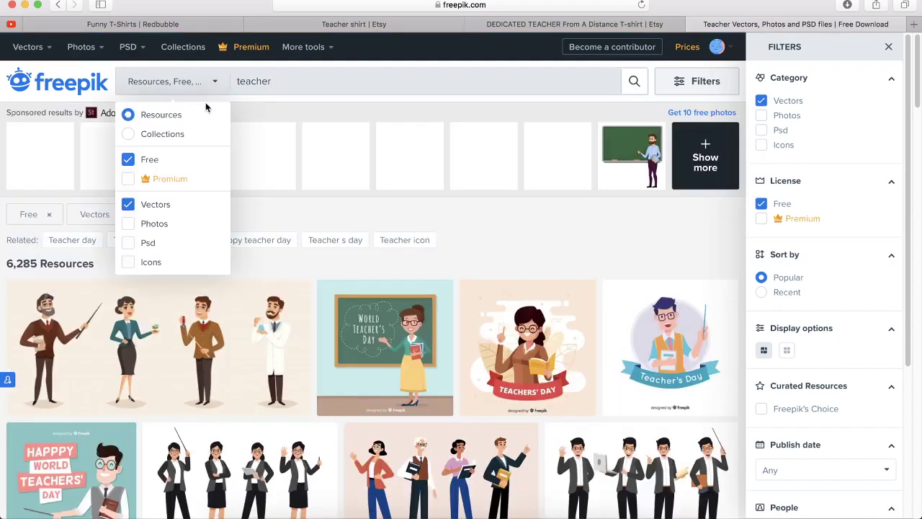
{"action": "left_click", "coordinate": [127, 205]}
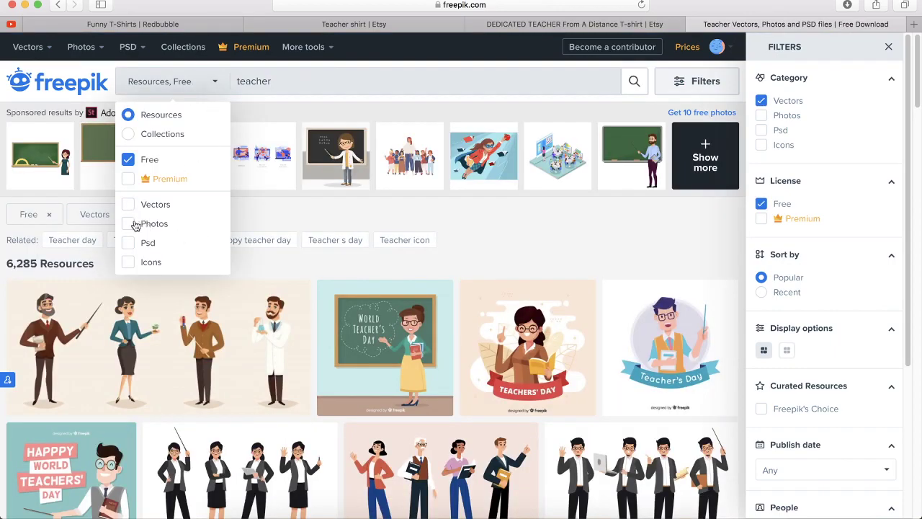
{"action": "left_click", "coordinate": [129, 263]}
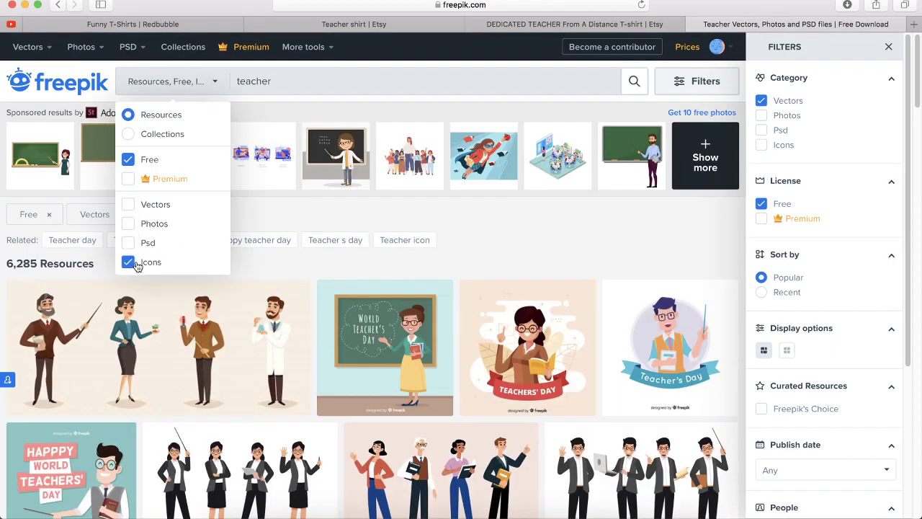
{"action": "left_click", "coordinate": [640, 88]}
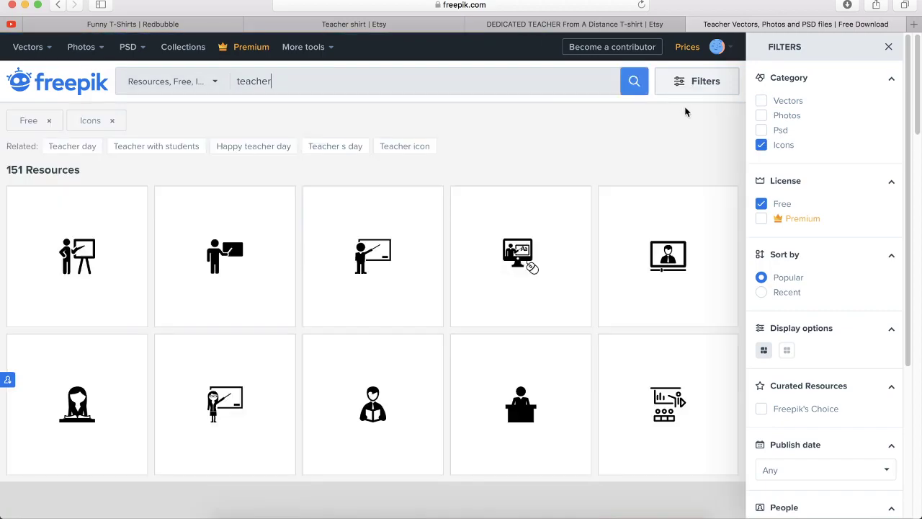
- Browse the teacher icon results and open the Educational book and apple icon
{"action": "scroll", "coordinate": [454, 360], "scroll_direction": "down", "scroll_amount": 10}
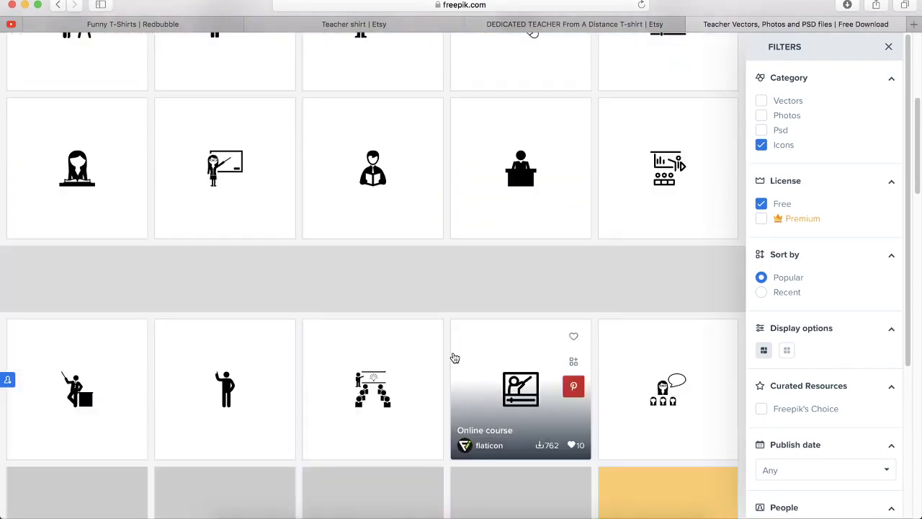
{"action": "scroll", "coordinate": [455, 358], "scroll_direction": "down", "scroll_amount": 8}
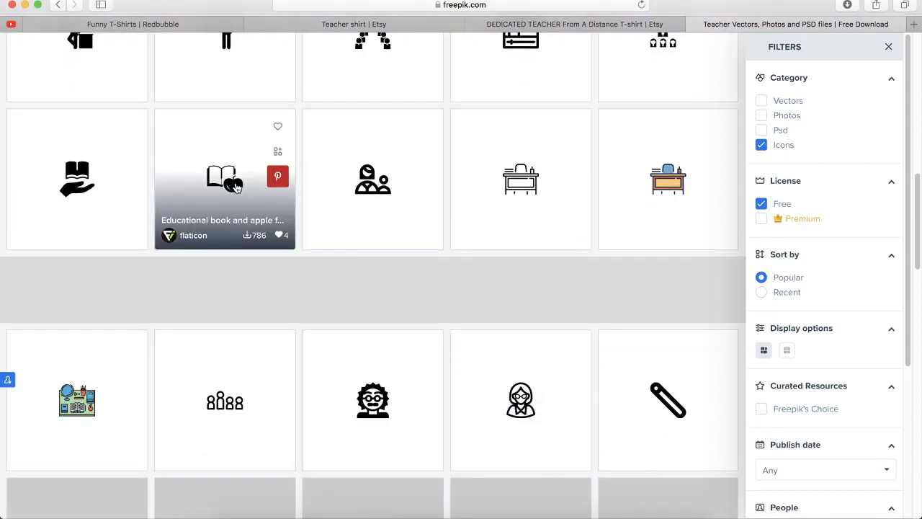
{"action": "scroll", "coordinate": [377, 354], "scroll_direction": "down", "scroll_amount": 10}
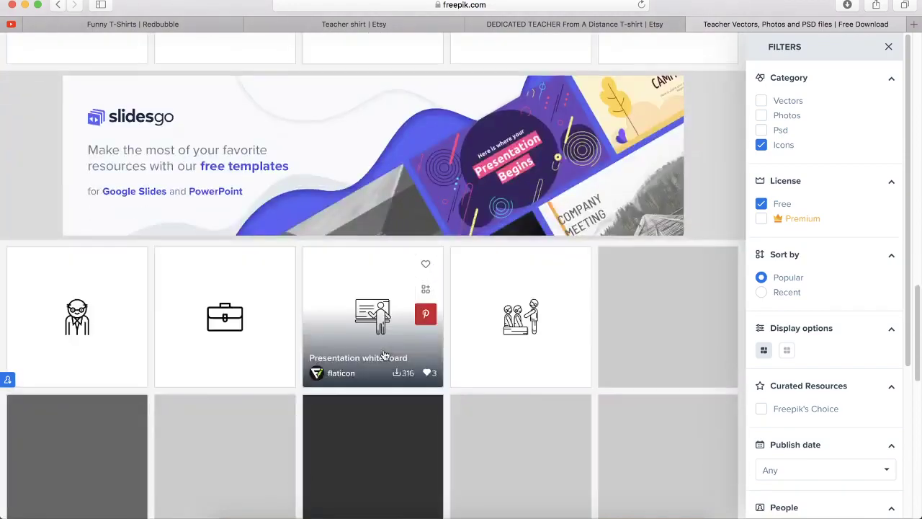
{"action": "scroll", "coordinate": [409, 384], "scroll_direction": "down", "scroll_amount": 5}
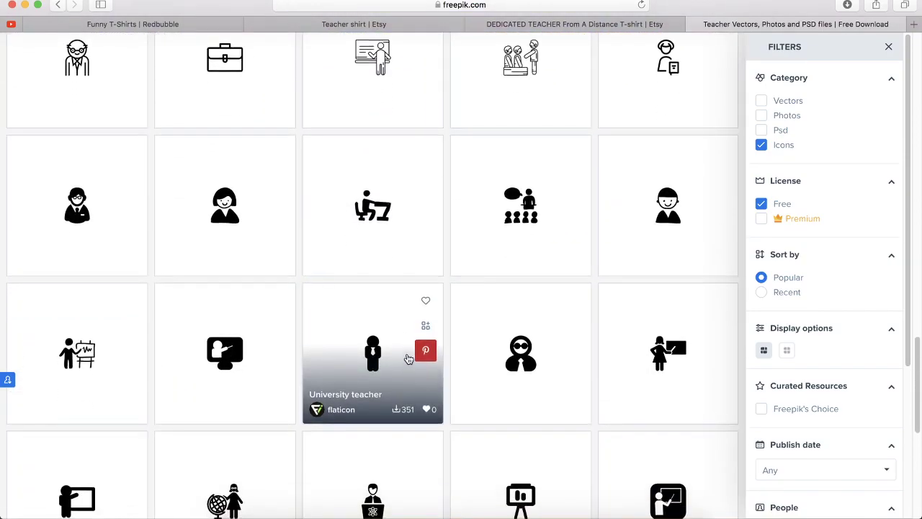
{"action": "scroll", "coordinate": [408, 358], "scroll_direction": "down", "scroll_amount": 5}
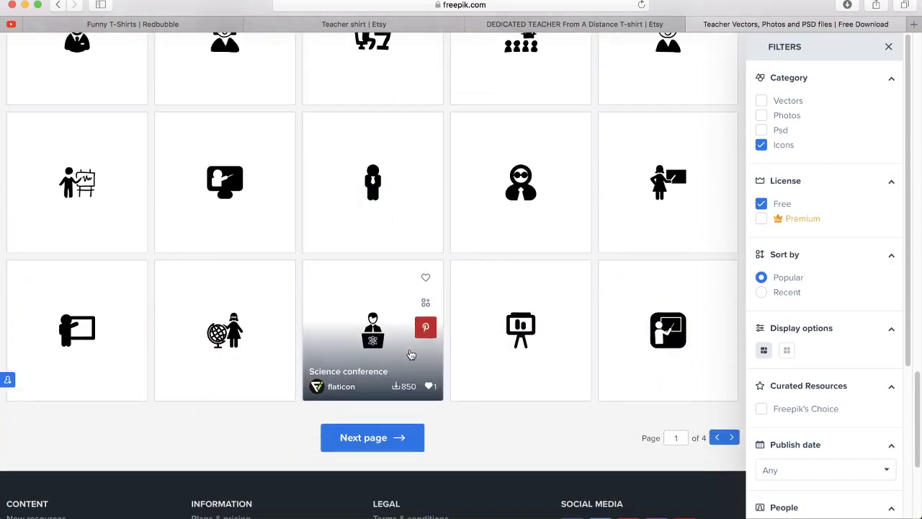
{"action": "scroll", "coordinate": [410, 354], "scroll_direction": "down", "scroll_amount": 1}
{"action": "scroll", "coordinate": [410, 353], "scroll_direction": "down", "scroll_amount": 3}
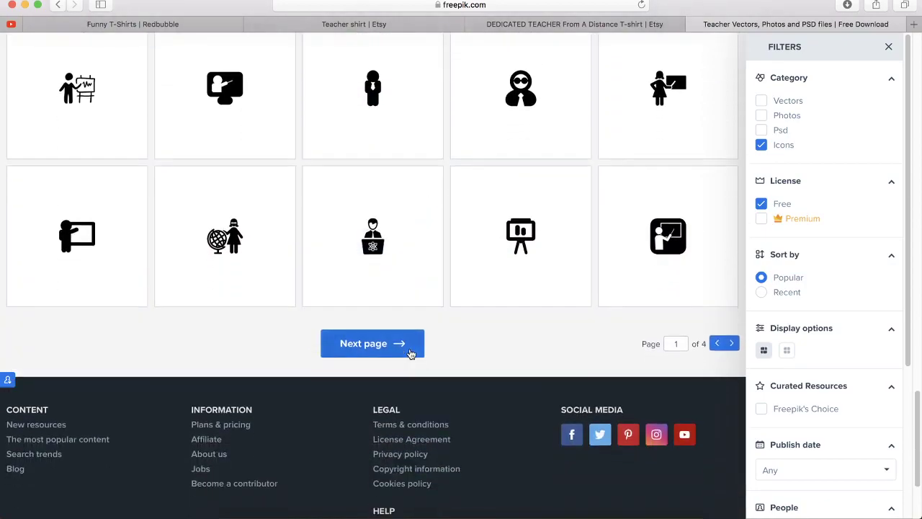
{"action": "scroll", "coordinate": [496, 355], "scroll_direction": "up", "scroll_amount": 2}
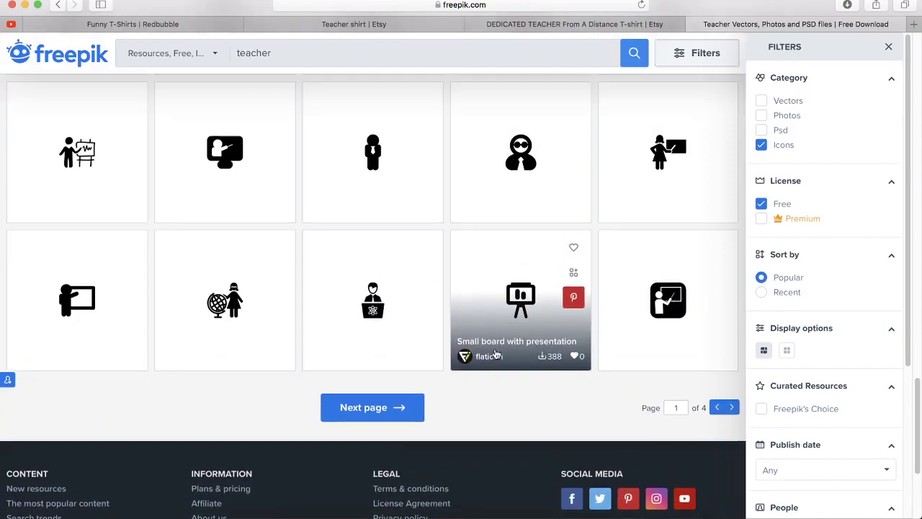
{"action": "scroll", "coordinate": [488, 343], "scroll_direction": "down", "scroll_amount": 5}
{"action": "scroll", "coordinate": [488, 344], "scroll_direction": "up", "scroll_amount": 4}
{"action": "left_click", "coordinate": [245, 216]}
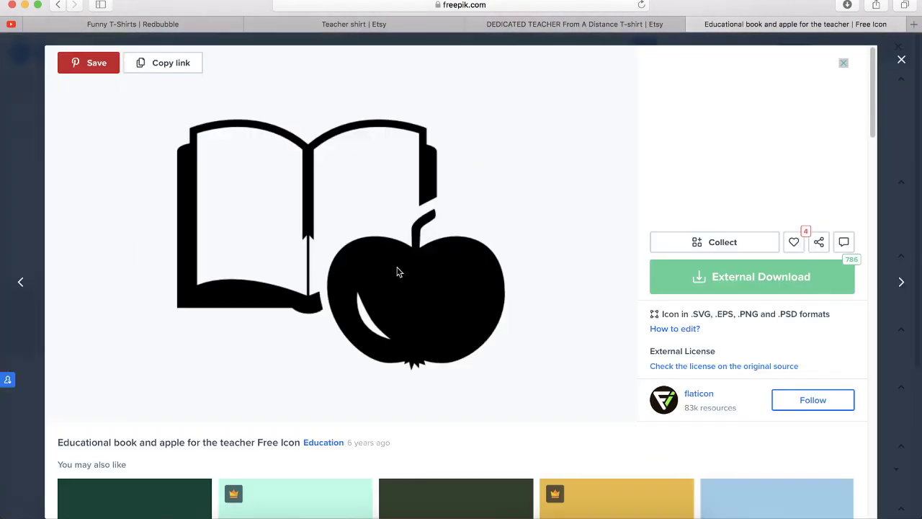
- Copy the book-and-apple image and return to Illustrator
{"action": "right_click", "coordinate": [397, 230]}
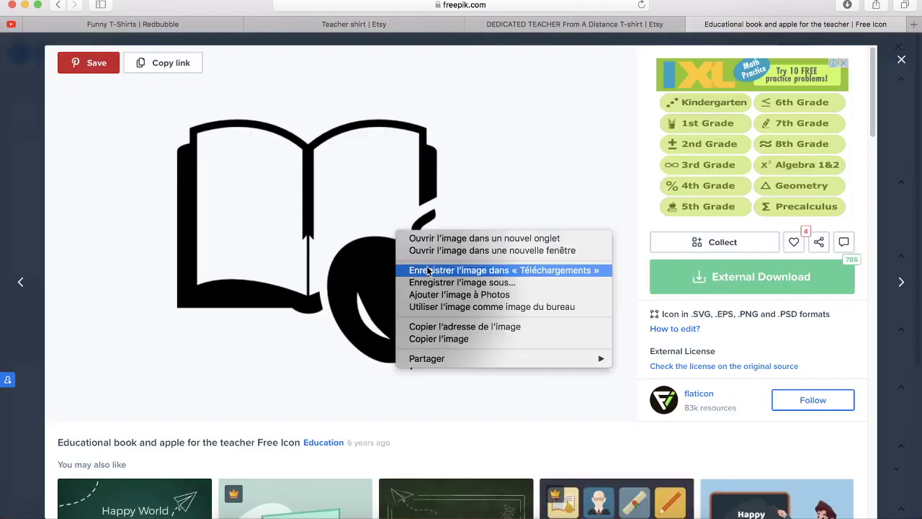
{"action": "left_click", "coordinate": [438, 339]}
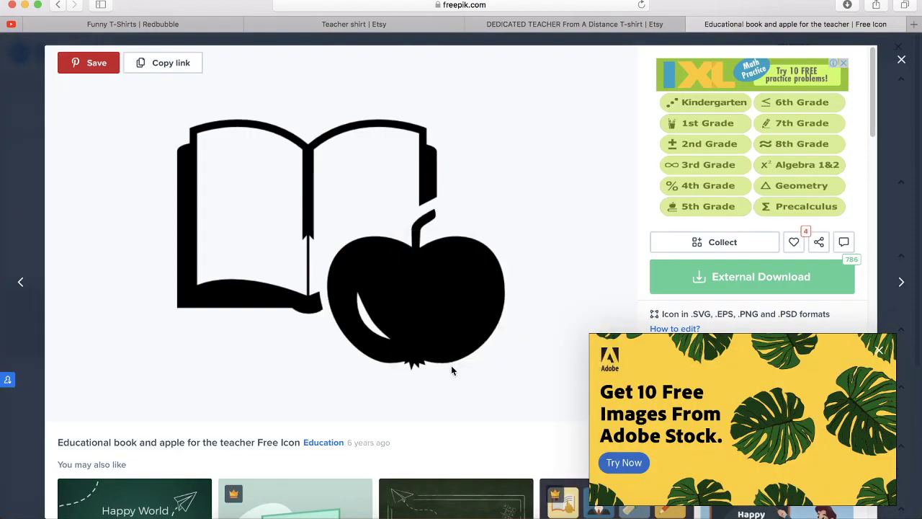
{"action": "left_click", "coordinate": [498, 511]}
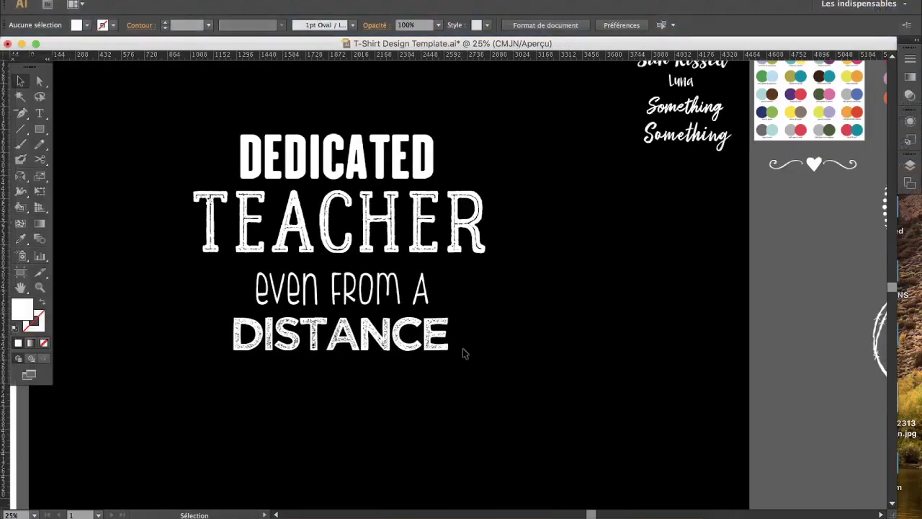
- Paste the book-and-apple icon, image-trace it, place it beside DISTANCE, and expand it to paths
{"action": "key", "text": "super+v"}
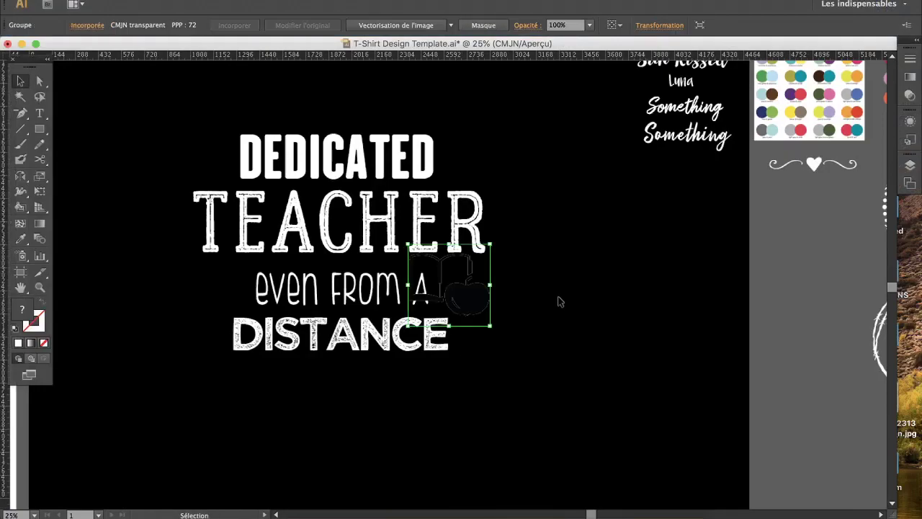
{"action": "left_click", "coordinate": [396, 24]}
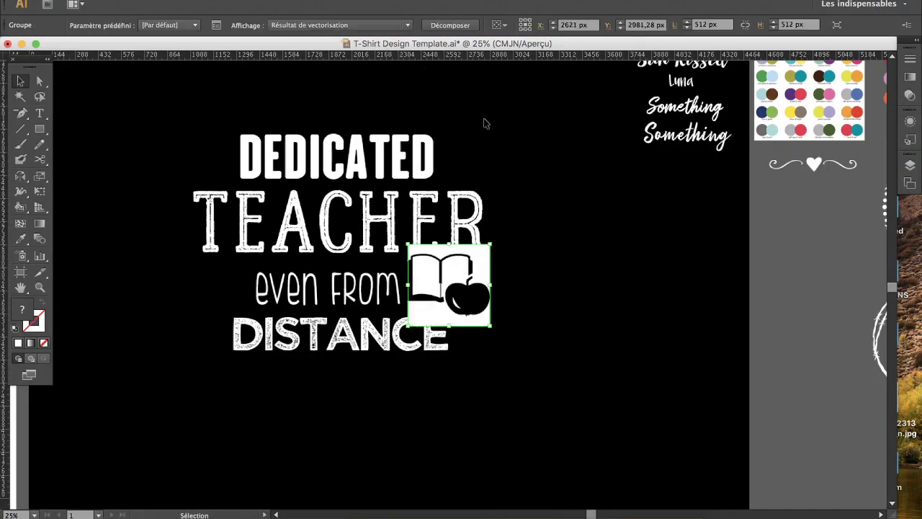
{"action": "left_click_drag", "start_coordinate": [468, 310], "coordinate": [563, 344]}
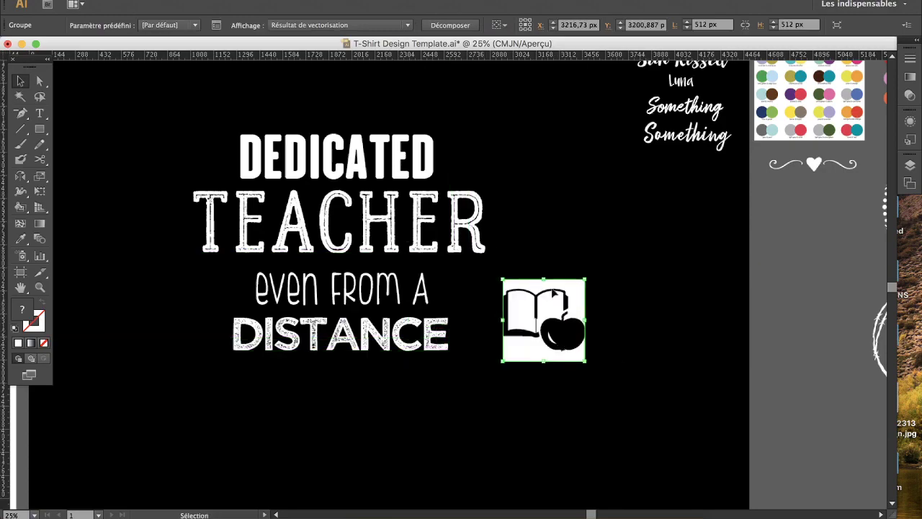
{"action": "left_click", "coordinate": [460, 30]}
- Ungroup the expanded book-and-apple icon twice
{"action": "right_click", "coordinate": [539, 295]}
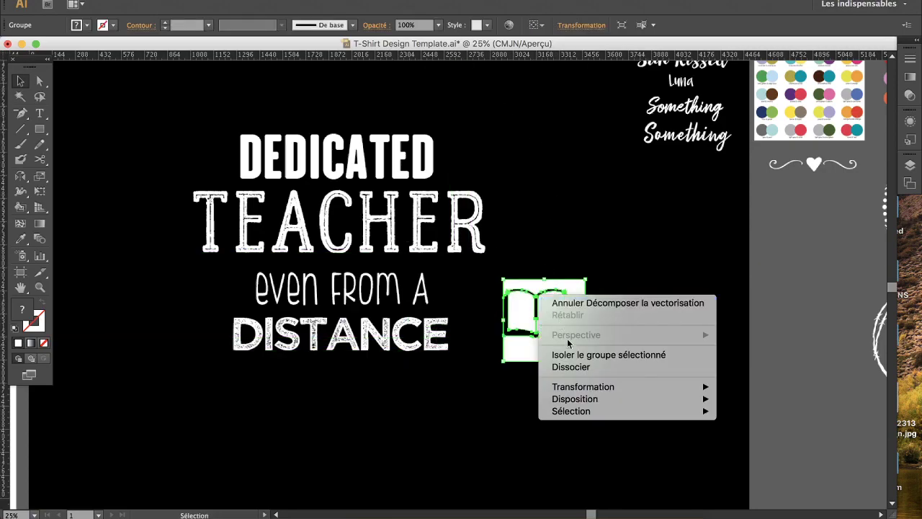
{"action": "left_click", "coordinate": [573, 368]}
{"action": "right_click", "coordinate": [539, 317]}
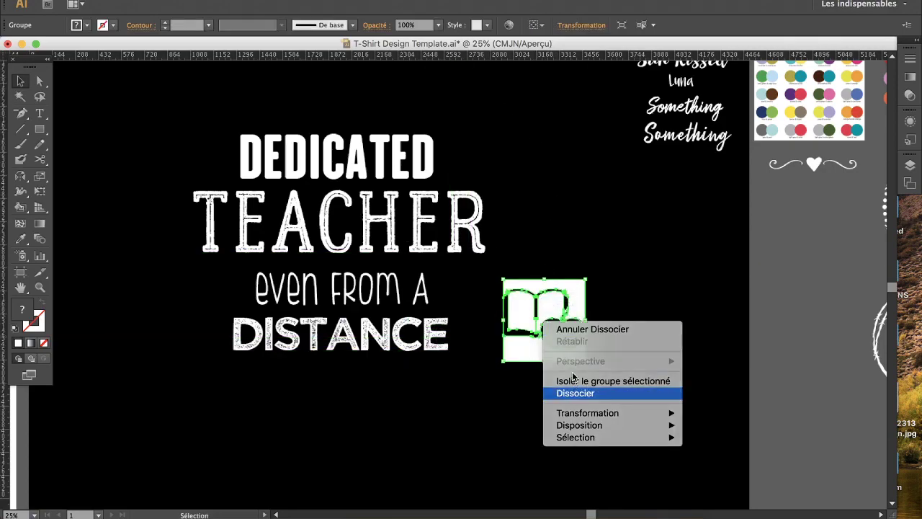
{"action": "left_click", "coordinate": [573, 391]}
- Try deleting the icon's white areas with the Magic Wand, undo, then move the icon above DEDICATED
{"action": "left_click", "coordinate": [20, 96]}
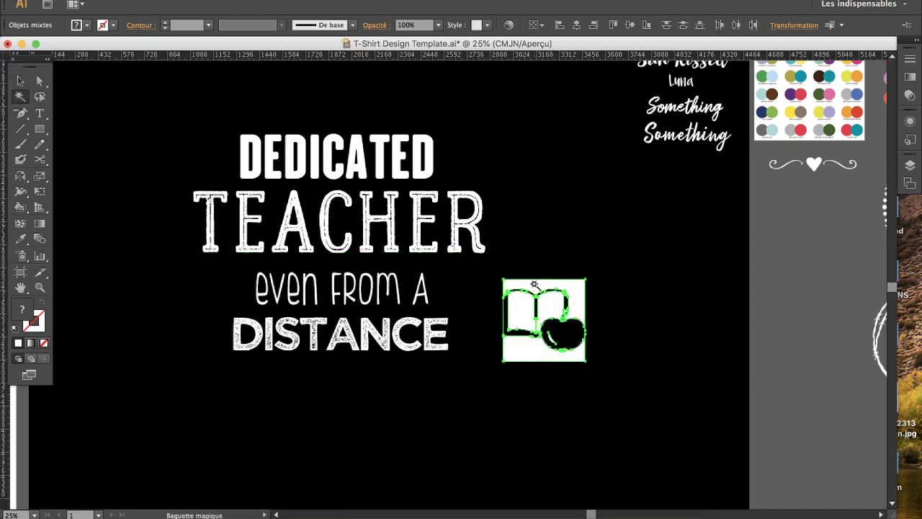
{"action": "left_click", "coordinate": [545, 307]}
{"action": "key", "text": "Delete"}
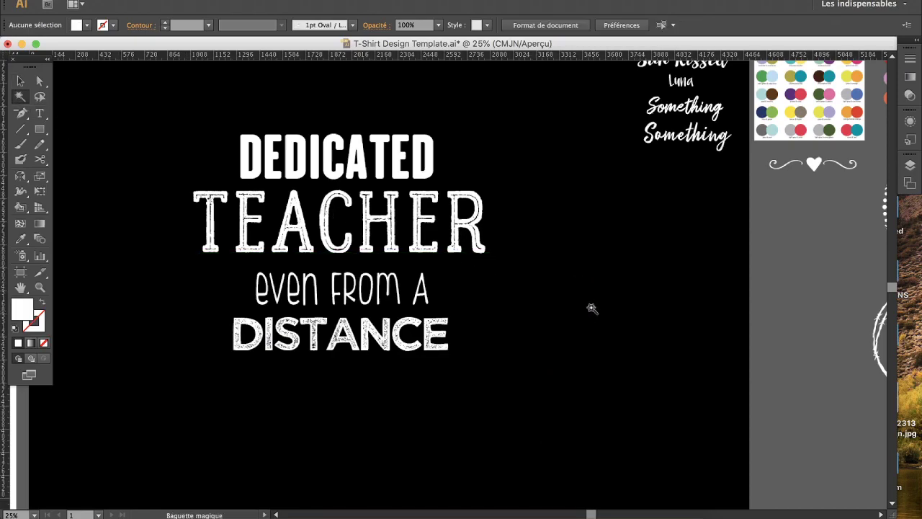
{"action": "key", "text": "ctrl+z"}
{"action": "key", "text": "v"}
{"action": "left_click_drag", "start_coordinate": [551, 343], "coordinate": [366, 125]}
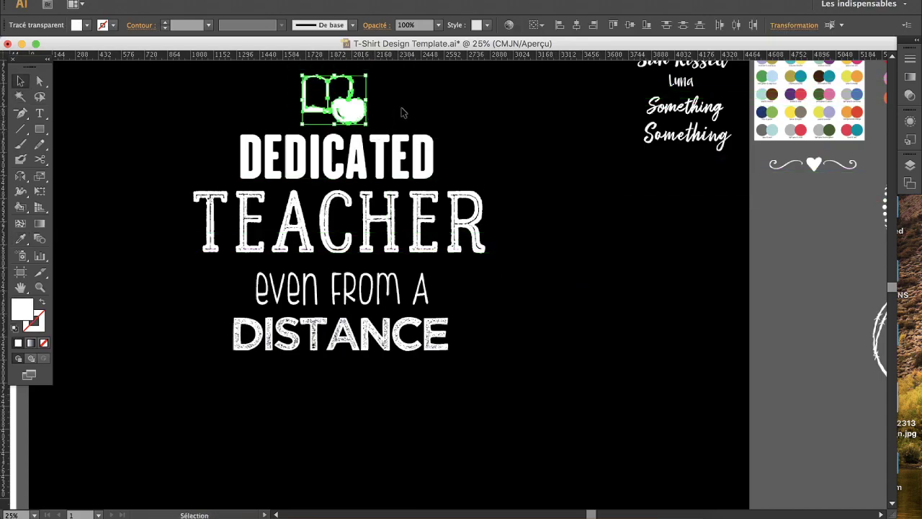
- Nudge the white book-and-apple icon a few pixels right so it centres above DEDICATED
{"action": "left_click", "coordinate": [404, 114]}
{"action": "scroll", "coordinate": [463, 160], "scroll_direction": "up", "scroll_amount": 2}
{"action": "scroll", "coordinate": [464, 160], "scroll_direction": "left", "scroll_amount": 1}
{"action": "left_click", "coordinate": [383, 184]}
{"action": "left_click_drag", "start_coordinate": [384, 183], "coordinate": [389, 185]}
{"action": "left_click", "coordinate": [479, 228]}
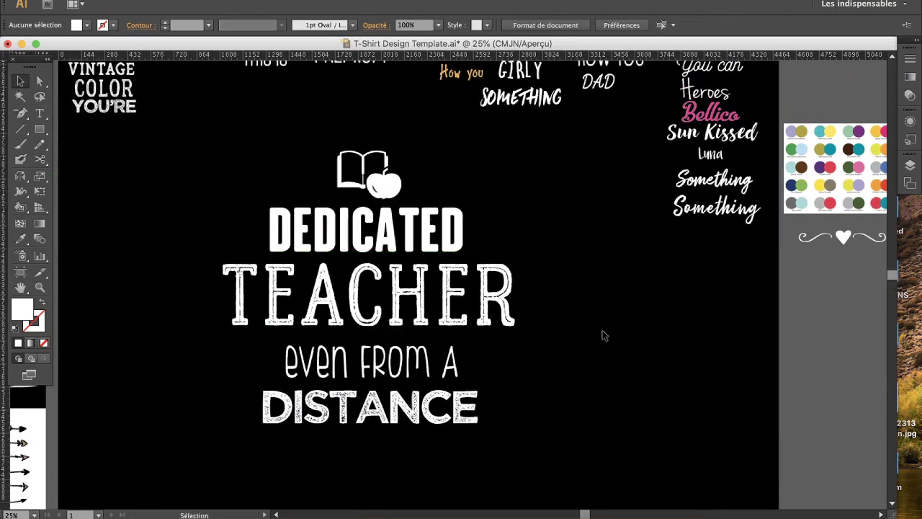
{"action": "scroll", "coordinate": [601, 379], "scroll_direction": "down", "scroll_amount": 5}
{"action": "scroll", "coordinate": [602, 380], "scroll_direction": "right", "scroll_amount": 2}
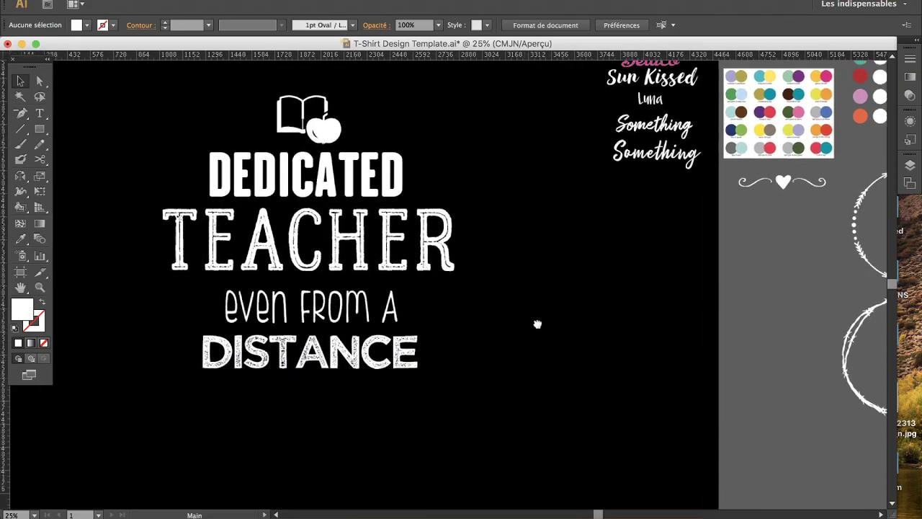
{"action": "scroll", "coordinate": [576, 343], "scroll_direction": "right", "scroll_amount": 4}
{"action": "key", "text": "super+plus"}
{"action": "key", "text": "super+plus"}
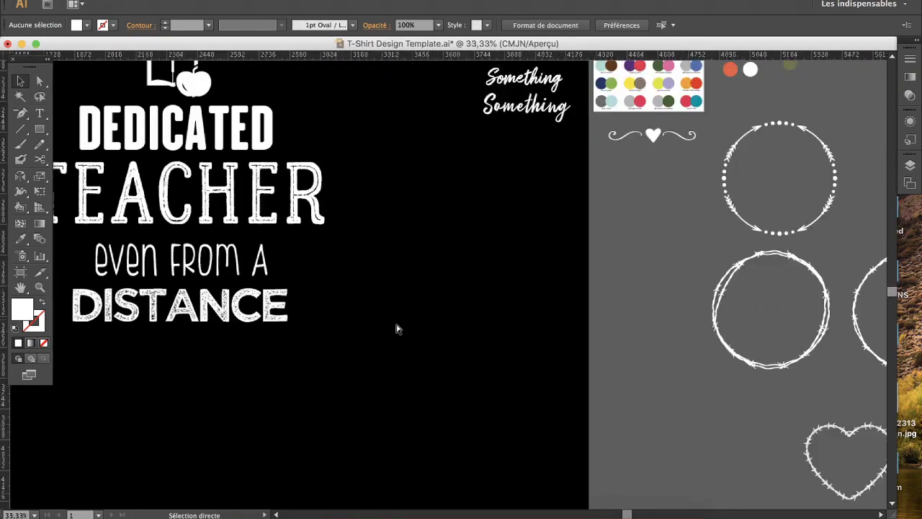
- Paint a Paintbrush swash under DISTANCE and set its stroke weight to 3 pt
{"action": "key", "text": "b"}
{"action": "mouse_move", "coordinate": [509, 343]}
{"action": "left_mouse_down"}
{"action": "mouse_move", "coordinate": [480, 339]}
{"action": "mouse_move", "coordinate": [464, 354]}
{"action": "mouse_move", "coordinate": [421, 352]}
{"action": "left_mouse_up"}
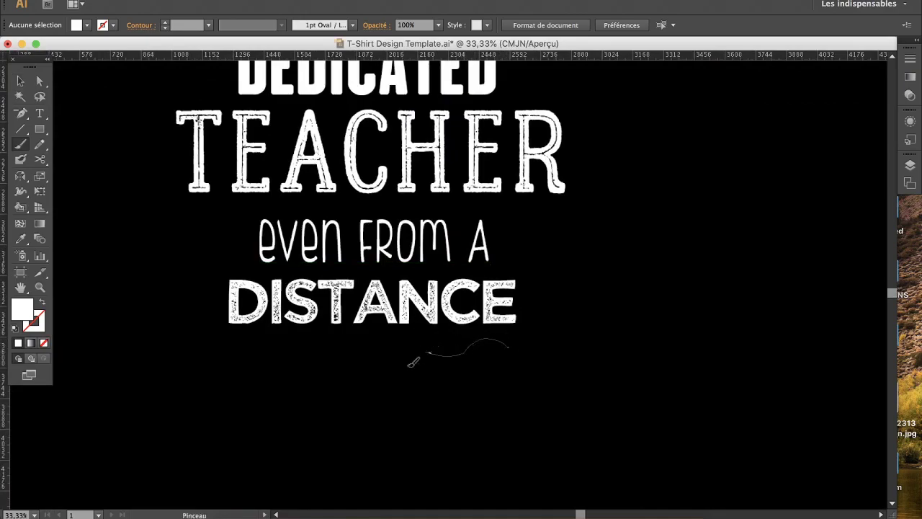
{"action": "key", "text": "v"}
{"action": "left_click", "coordinate": [208, 25]}
{"action": "left_click", "coordinate": [225, 110]}
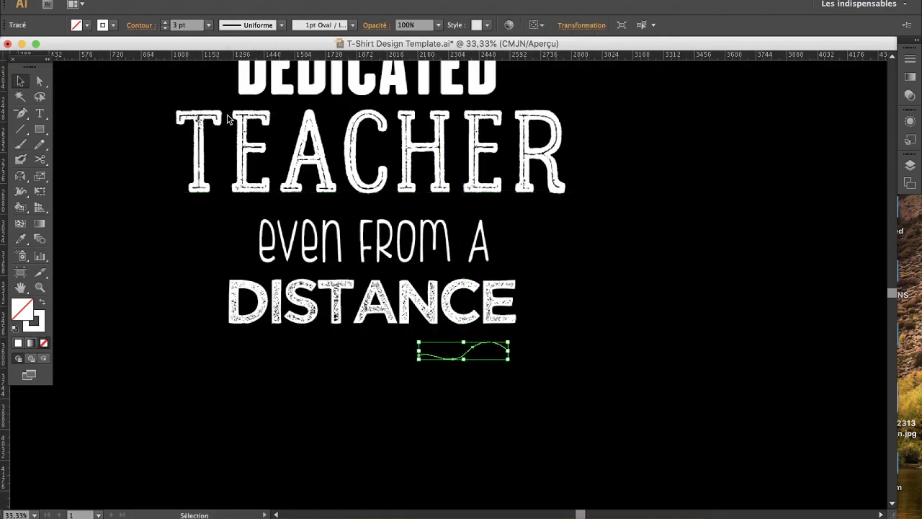
{"action": "left_click", "coordinate": [472, 393]}
- Change the swash to a 7 pt stroke weight, then delete it
{"action": "left_click", "coordinate": [450, 359]}
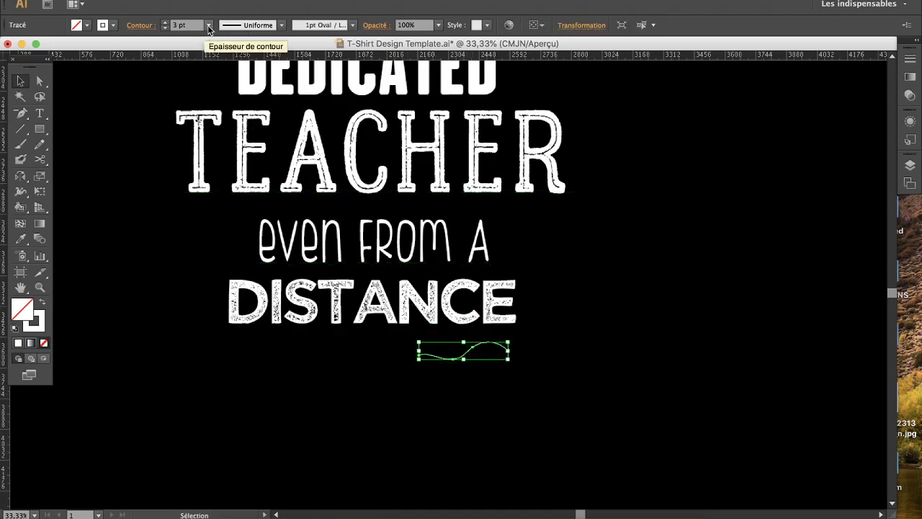
{"action": "left_click", "coordinate": [208, 26]}
{"action": "left_click", "coordinate": [224, 176]}
{"action": "left_click", "coordinate": [464, 389]}
{"action": "left_click", "coordinate": [469, 373]}
{"action": "key", "text": "Delete"}
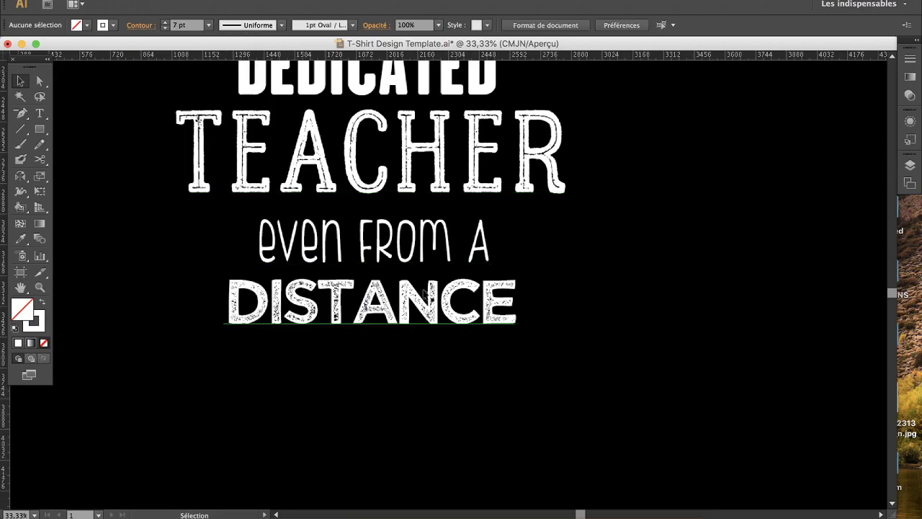
- Paint a new 14 pt swash under DISTANCE, cut it with Scissors, and delete it
{"action": "left_click", "coordinate": [208, 25]}
{"action": "left_click", "coordinate": [232, 238]}
{"action": "key", "text": "b"}
{"action": "mouse_move", "coordinate": [508, 348]}
{"action": "left_mouse_down"}
{"action": "mouse_move", "coordinate": [482, 338]}
{"action": "mouse_move", "coordinate": [455, 352]}
{"action": "left_mouse_up"}
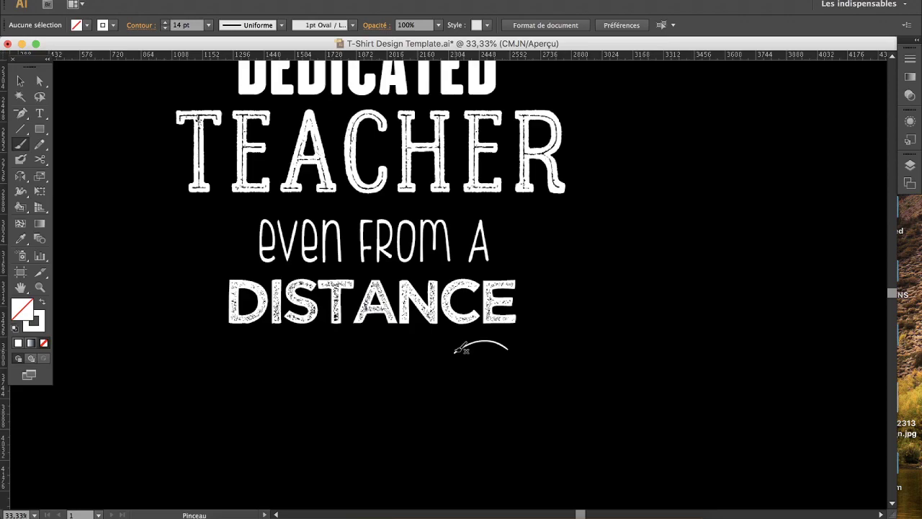
{"action": "key", "text": "v"}
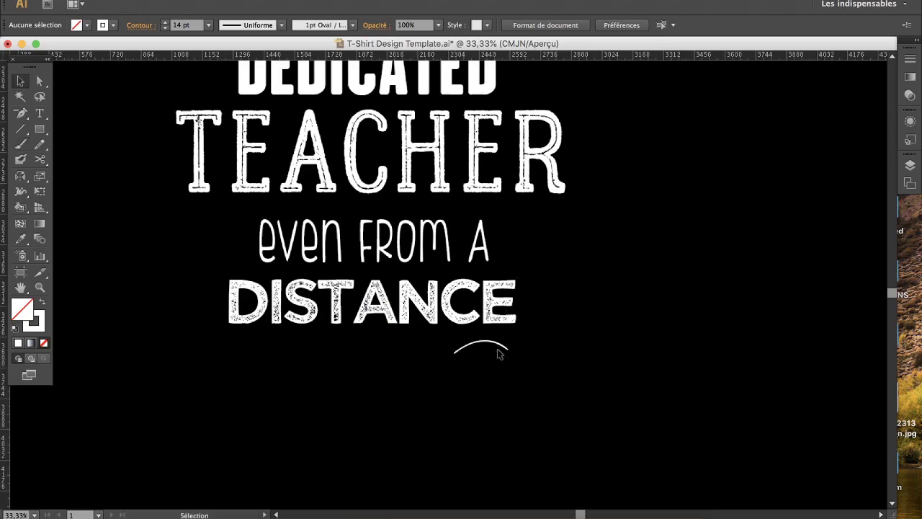
{"action": "left_click", "coordinate": [494, 350]}
{"action": "key", "text": "c"}
{"action": "left_click", "coordinate": [510, 350]}
{"action": "key", "text": "v"}
{"action": "key", "text": "Delete"}
- Nudge the book-and-apple icon slightly left and select all the design objects
{"action": "left_click_drag", "start_coordinate": [580, 315], "coordinate": [530, 441]}
{"action": "left_click_drag", "start_coordinate": [359, 136], "coordinate": [352, 137]}
{"action": "left_click", "coordinate": [411, 127]}
{"action": "left_click", "coordinate": [299, 143]}
{"action": "key", "text": "super+shift+a"}
{"action": "key", "text": "super+a"}
{"action": "scroll", "coordinate": [427, 193], "scroll_direction": "up", "scroll_amount": 5}
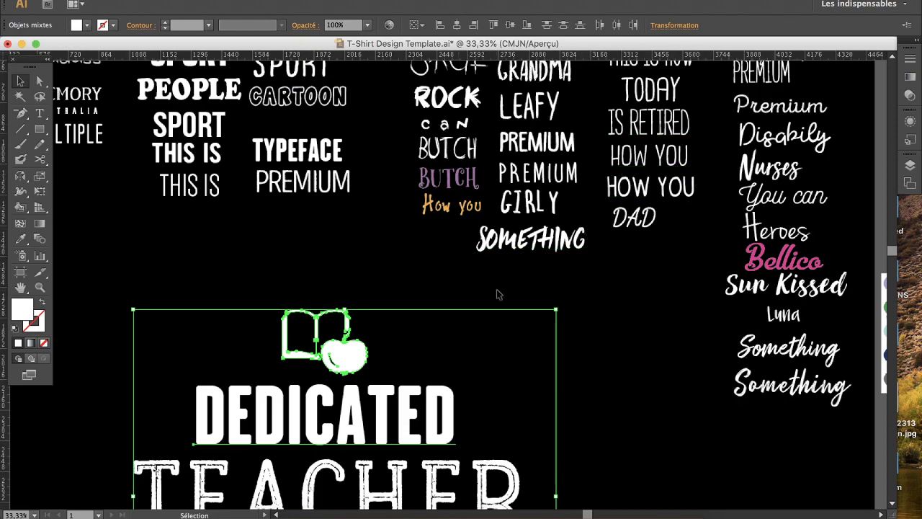
{"action": "scroll", "coordinate": [523, 274], "scroll_direction": "down", "scroll_amount": 5}
{"action": "left_click", "coordinate": [590, 389]}
{"action": "scroll", "coordinate": [574, 397], "scroll_direction": "down", "scroll_amount": 2}
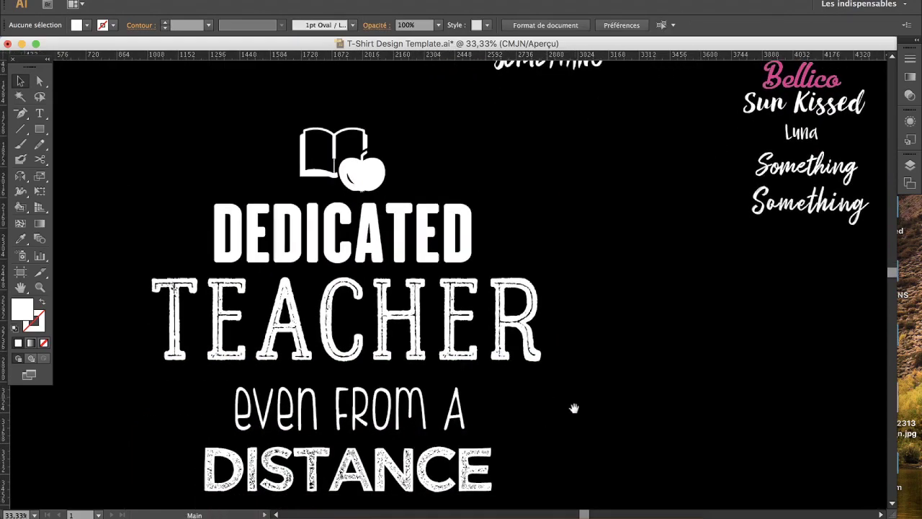
{"action": "scroll", "coordinate": [574, 408], "scroll_direction": "down", "scroll_amount": 2}
{"action": "left_click_drag", "start_coordinate": [407, 112], "coordinate": [286, 153]}
{"action": "mouse_move", "coordinate": [384, 152]}
{"action": "left_mouse_down"}
{"action": "mouse_move", "coordinate": [373, 142]}
{"action": "mouse_move", "coordinate": [363, 156]}
{"action": "mouse_move", "coordinate": [373, 142]}
{"action": "left_mouse_up"}
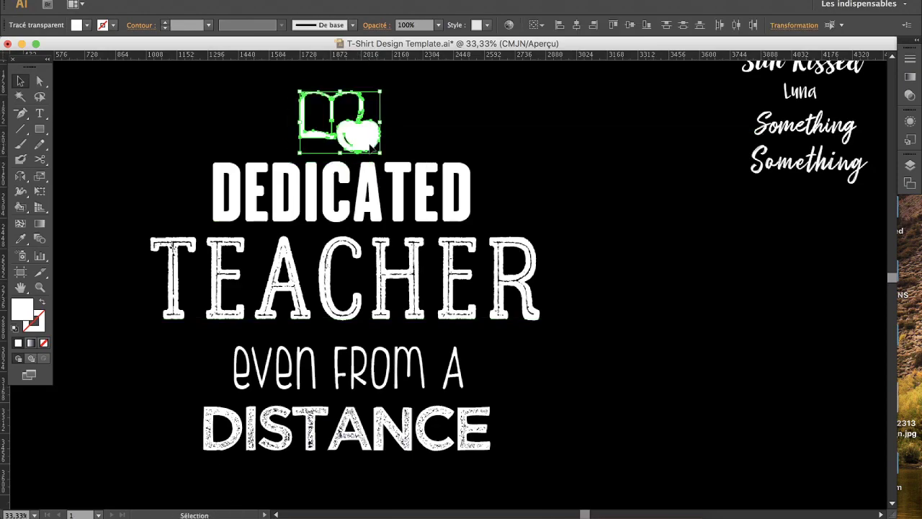
{"action": "left_click", "coordinate": [412, 140]}
{"action": "scroll", "coordinate": [541, 329], "scroll_direction": "down", "scroll_amount": 2}
{"action": "key", "text": "a"}
{"action": "key", "text": "v"}
{"action": "scroll", "coordinate": [531, 350], "scroll_direction": "down", "scroll_amount": 2}
{"action": "left_click_drag", "start_coordinate": [500, 348], "coordinate": [322, 431]}
{"action": "left_click_drag", "start_coordinate": [477, 407], "coordinate": [484, 431]}
{"action": "left_click", "coordinate": [460, 438]}
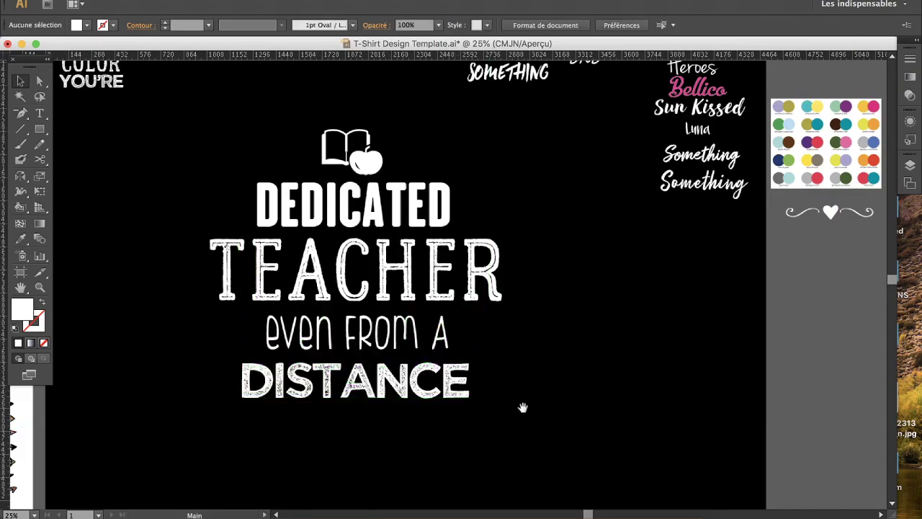
{"action": "scroll", "coordinate": [523, 406], "scroll_direction": "down", "scroll_amount": 3}
{"action": "scroll", "coordinate": [523, 405], "scroll_direction": "right", "scroll_amount": 2}
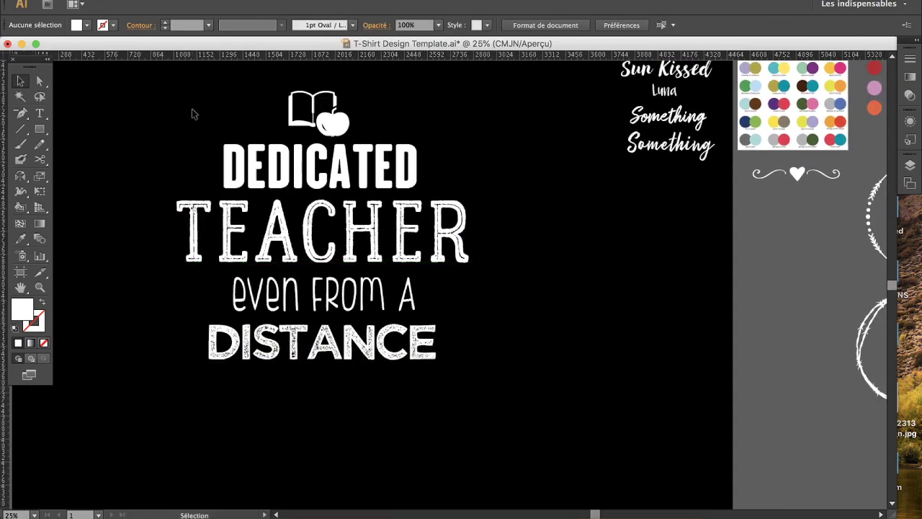
{"action": "left_click_drag", "start_coordinate": [160, 93], "coordinate": [494, 416]}
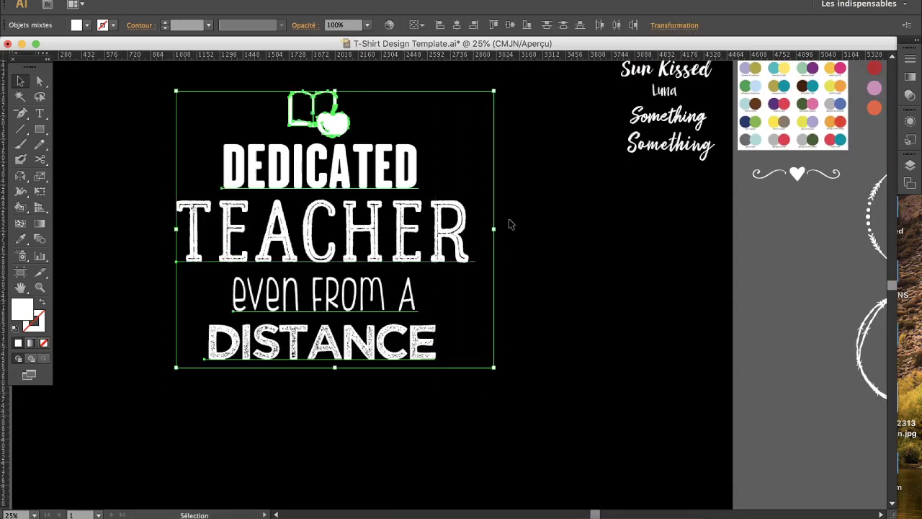
{"action": "left_click_drag", "start_coordinate": [497, 74], "coordinate": [165, 393]}
{"action": "left_click", "coordinate": [162, 398]}
{"action": "left_click_drag", "start_coordinate": [196, 292], "coordinate": [345, 369]}
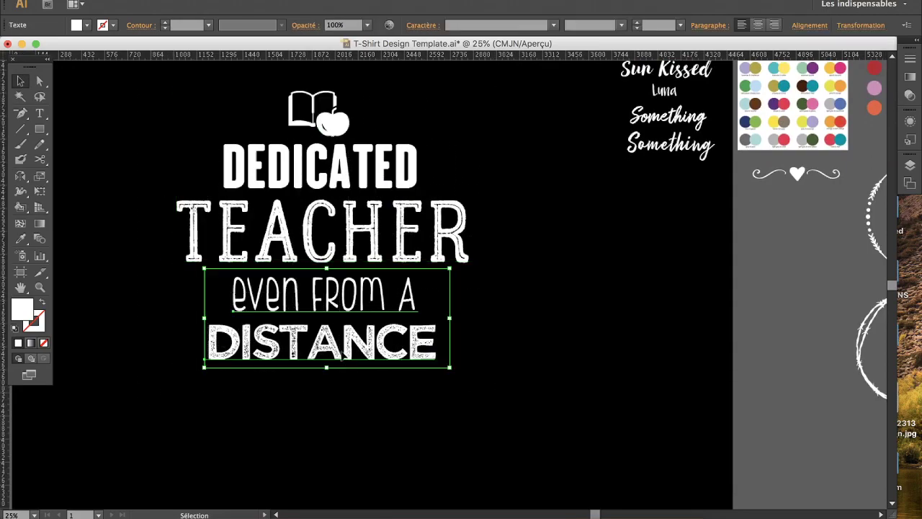
{"action": "left_click", "coordinate": [354, 393]}
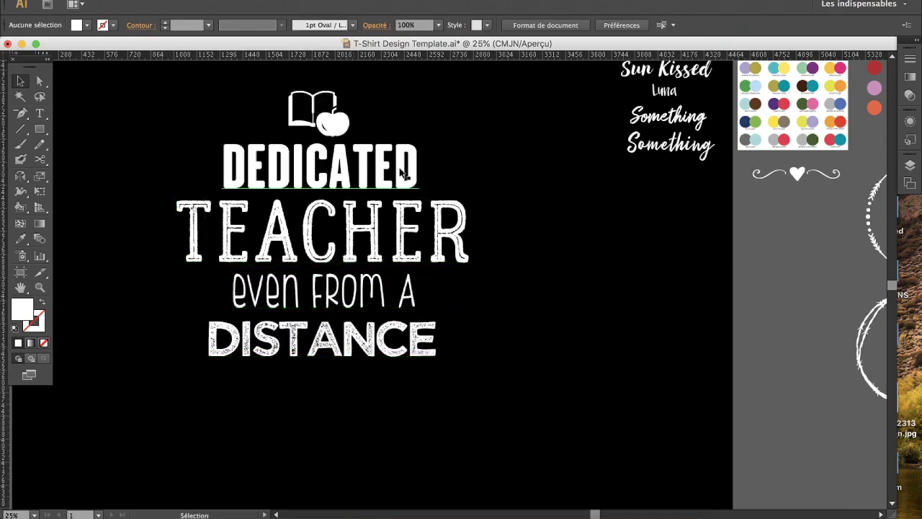
{"action": "left_click_drag", "start_coordinate": [367, 89], "coordinate": [268, 148]}
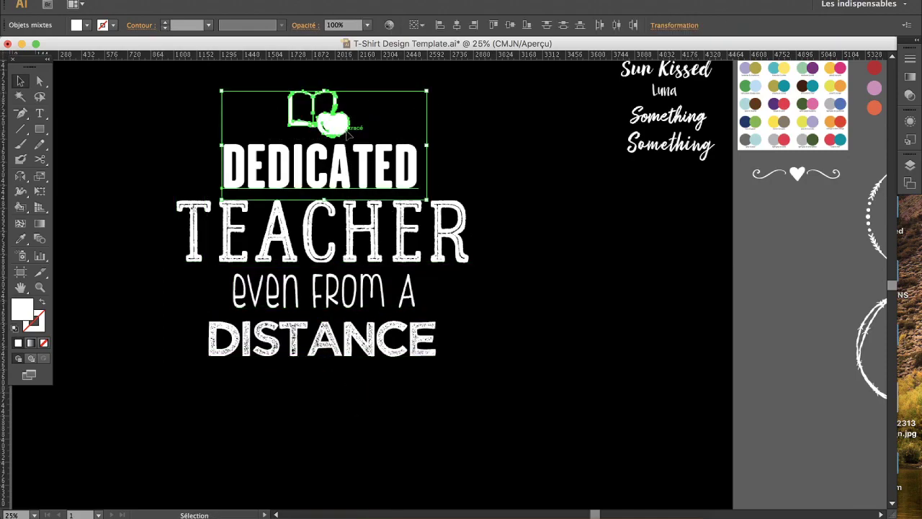
{"action": "left_click", "coordinate": [393, 182], "text": "shift"}
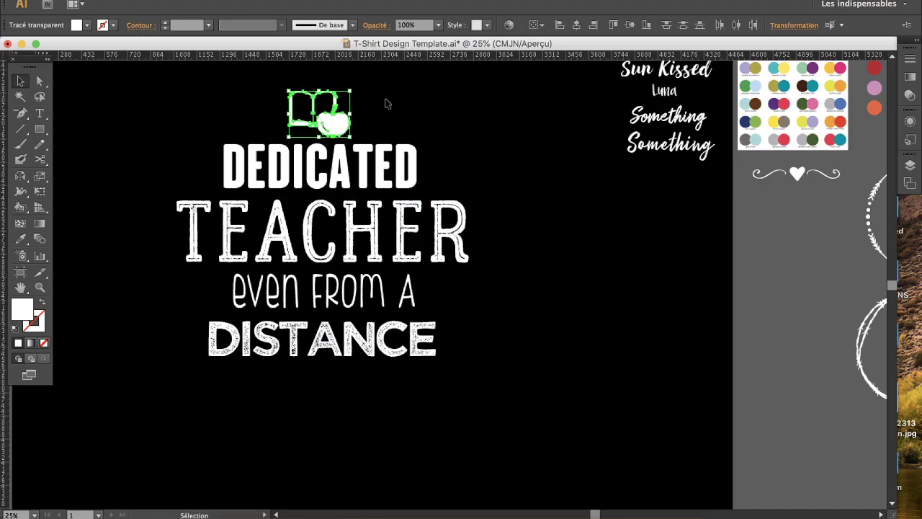
{"action": "left_click", "coordinate": [553, 276]}
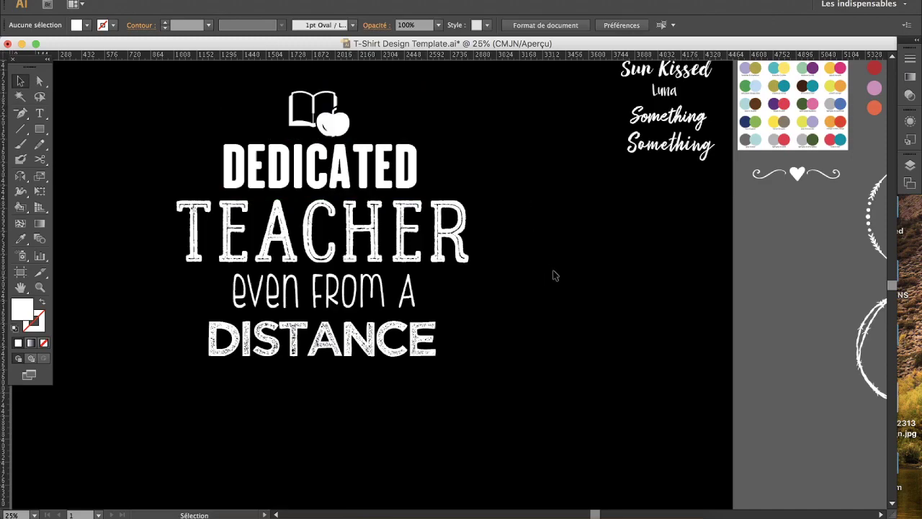
- Colour the TEACHER text light blue with the Eyedropper from the swatch palette
{"action": "left_click_drag", "start_coordinate": [538, 258], "coordinate": [549, 317]}
{"action": "left_click", "coordinate": [432, 303]}
{"action": "key", "text": "i"}
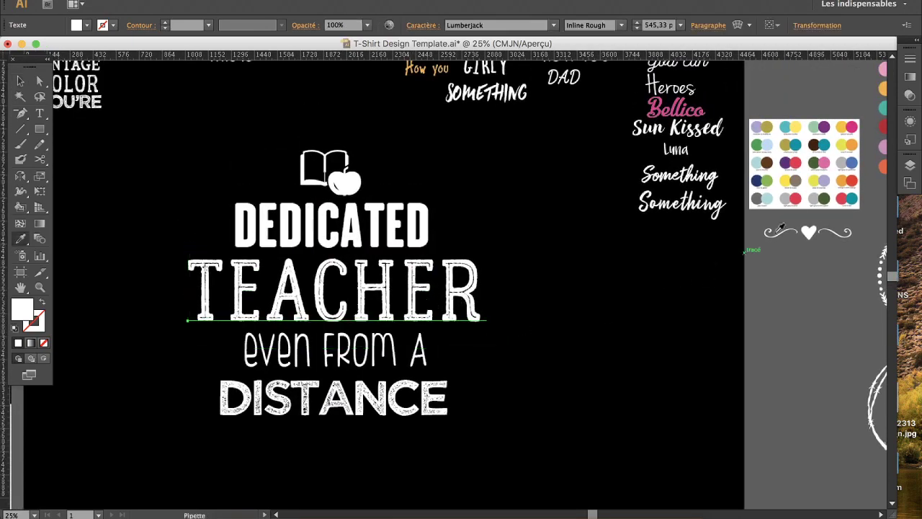
{"action": "left_click", "coordinate": [772, 201]}
{"action": "key", "text": "v"}
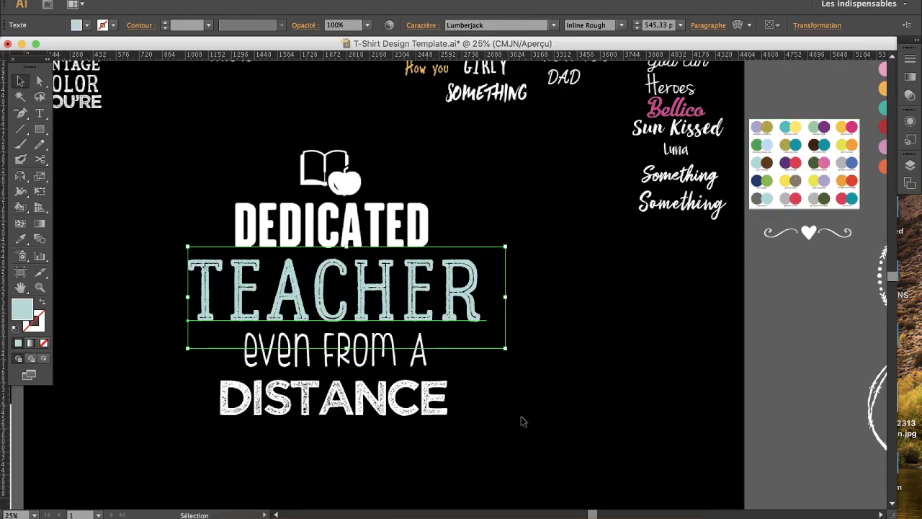
- Colour the DISTANCE text grey with the Eyedropper from the swatch palette
{"action": "left_click", "coordinate": [431, 411]}
{"action": "key", "text": "i"}
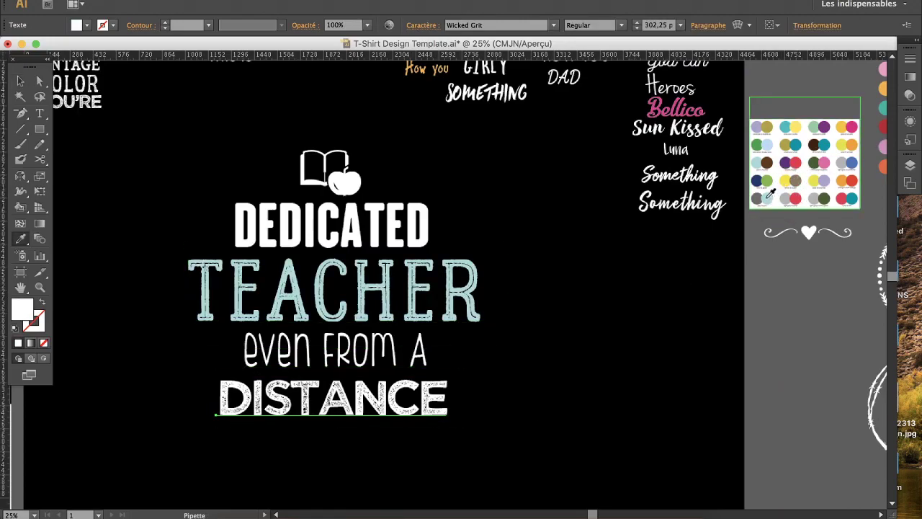
{"action": "left_click", "coordinate": [788, 201]}
{"action": "key", "text": "v"}
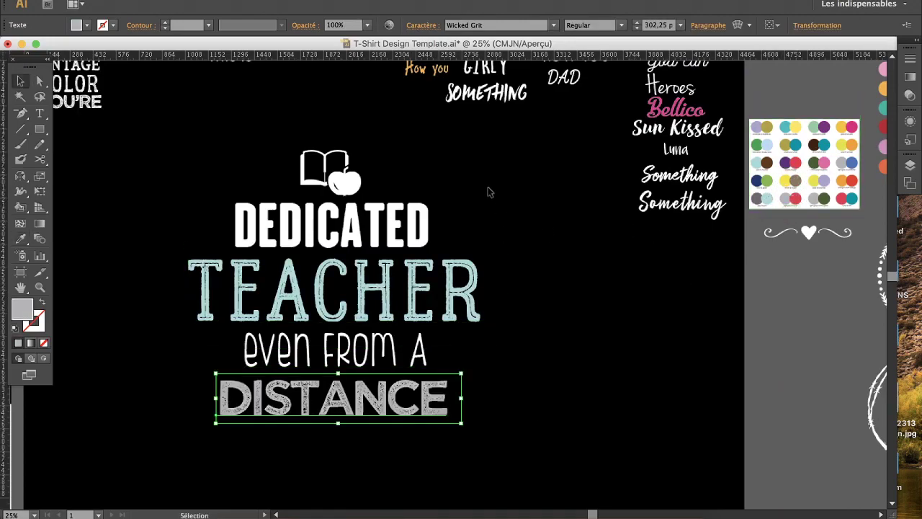
{"action": "left_click", "coordinate": [525, 404]}
- Marquee-select the entire design, copy it, and bring Photoshop to the front
{"action": "left_click_drag", "start_coordinate": [525, 404], "coordinate": [530, 304]}
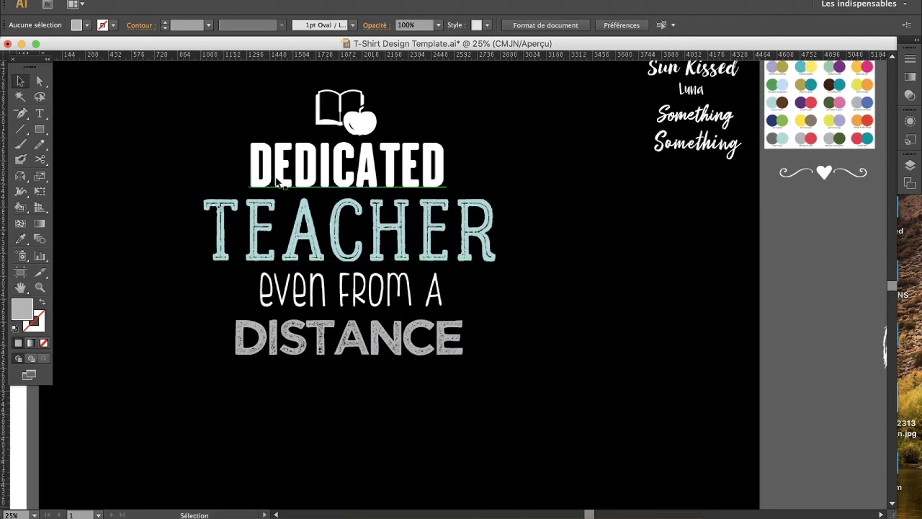
{"action": "left_click_drag", "start_coordinate": [204, 94], "coordinate": [515, 400]}
{"action": "key", "text": "a"}
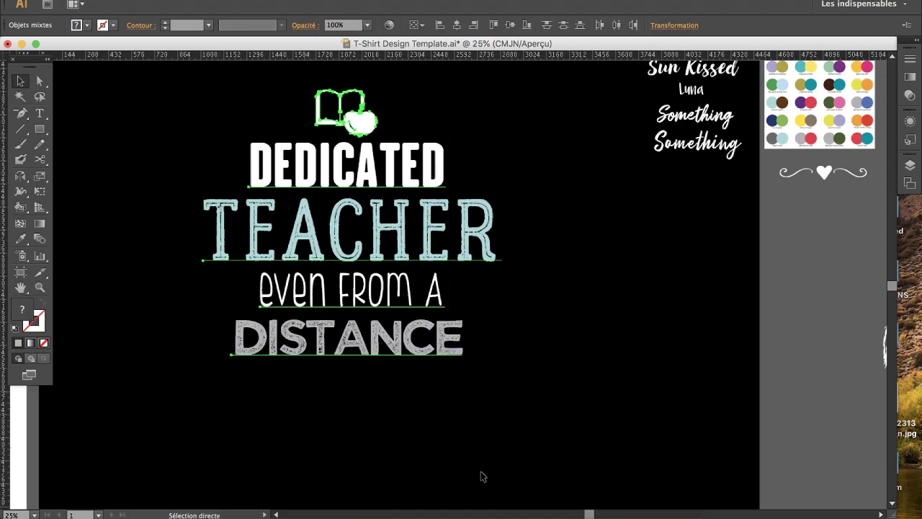
{"action": "key", "text": "v"}
{"action": "left_click", "coordinate": [469, 514]}
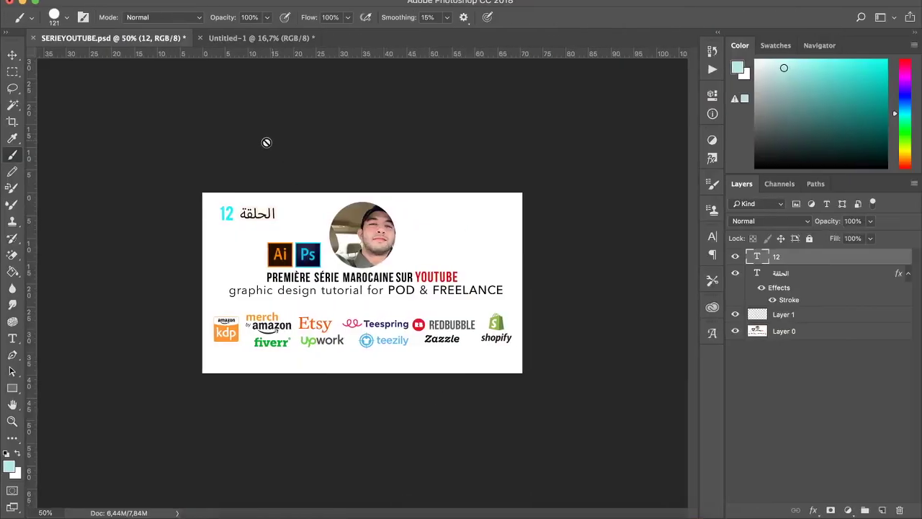
- In Untitled-1, delete the 30ST BIRTHDAY layer and then restore it
{"action": "left_click", "coordinate": [236, 38]}
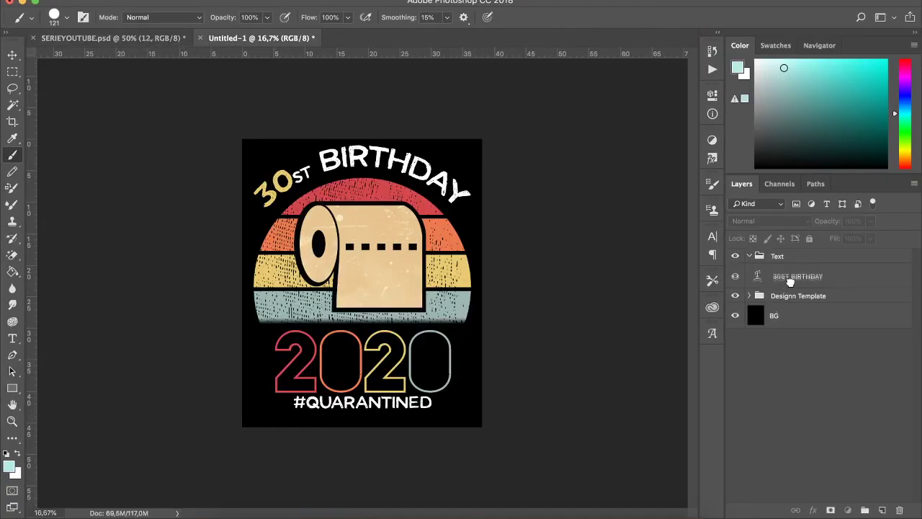
{"action": "left_click_drag", "start_coordinate": [789, 274], "coordinate": [787, 279]}
{"action": "key", "text": "BackSpace"}
{"action": "key", "text": "super+z"}
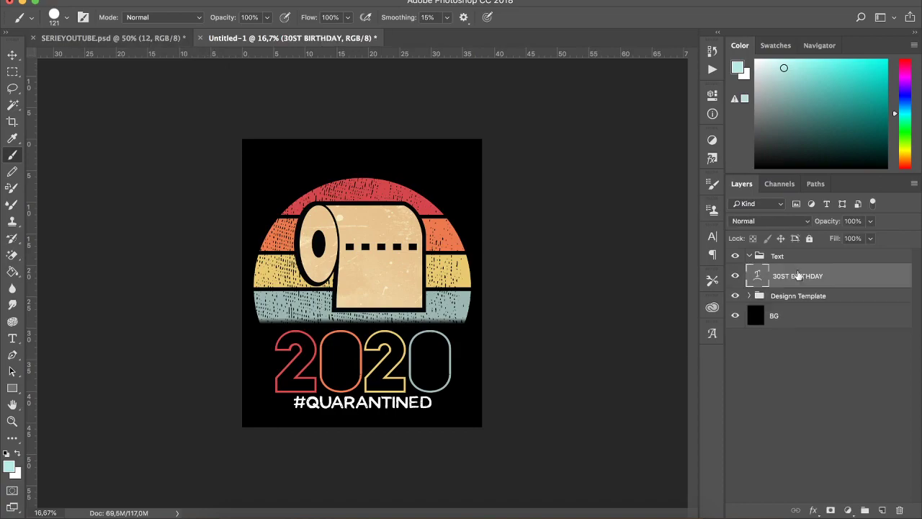
{"action": "key", "text": "super+alt+z"}
- Group the four layers as Group 1, put Layer 12 in Group 2, hide Group 1, and paste
{"action": "left_click", "coordinate": [803, 318], "text": "shift"}
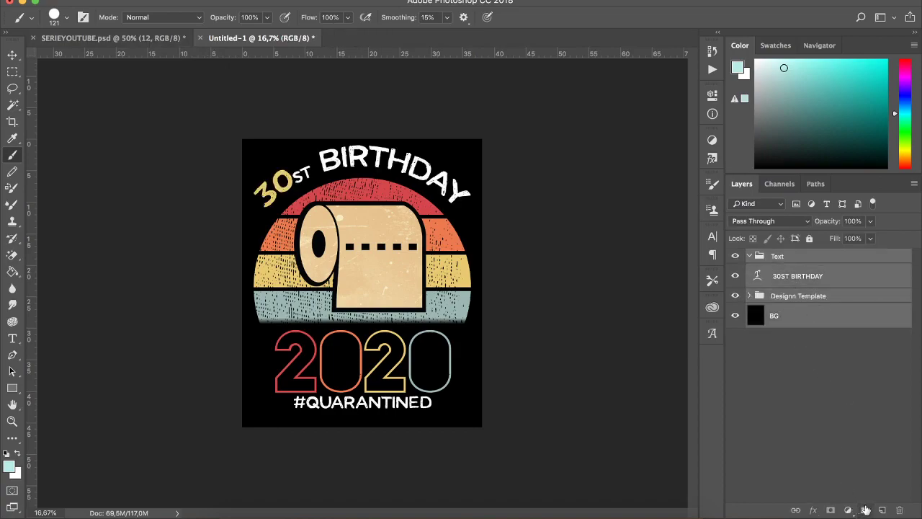
{"action": "left_click", "coordinate": [865, 509]}
{"action": "left_click", "coordinate": [864, 510]}
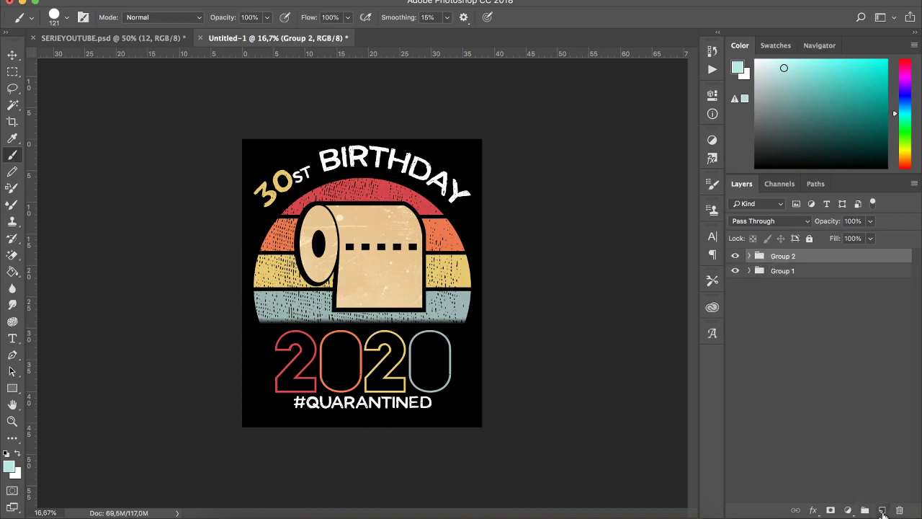
{"action": "left_click", "coordinate": [882, 511]}
{"action": "key", "text": "ctrl+z"}
{"action": "left_click_drag", "start_coordinate": [752, 263], "coordinate": [794, 288]}
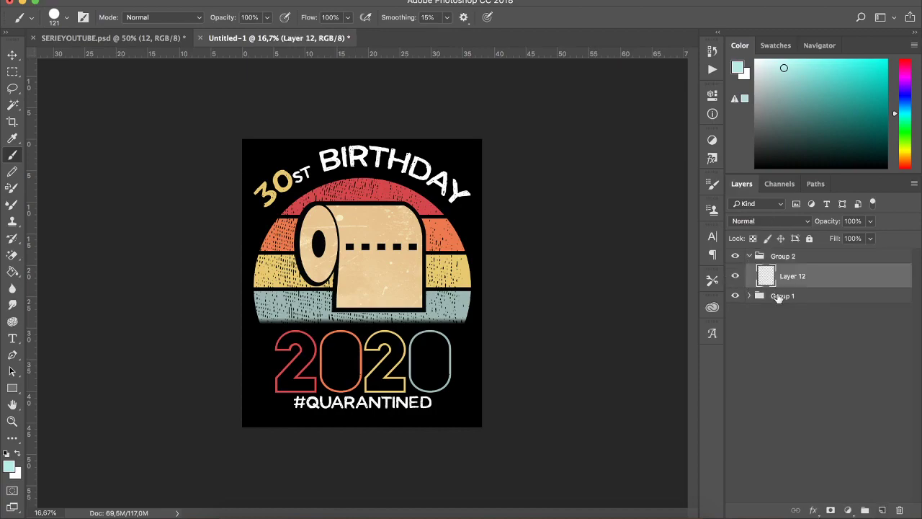
{"action": "left_click", "coordinate": [738, 296]}
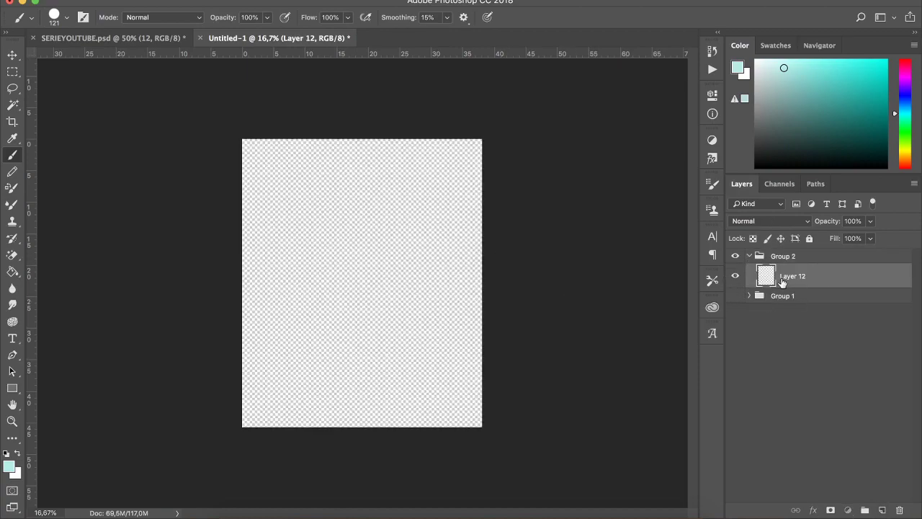
{"action": "key", "text": "super+v"}
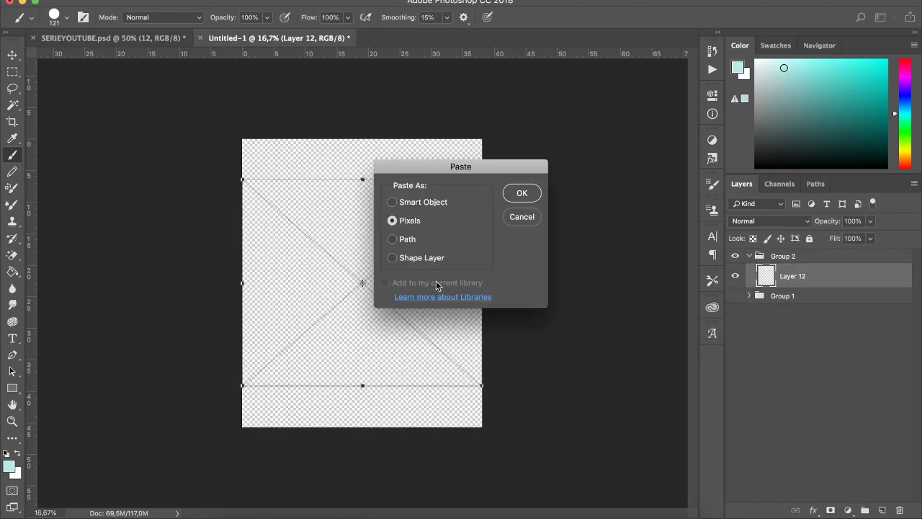
- Paste the teacher design as pixels, scale it to about 50%, and move it up
{"action": "key", "text": "Return"}
{"action": "left_click_drag", "start_coordinate": [476, 390], "coordinate": [457, 374]}
{"action": "left_click_drag", "start_coordinate": [412, 350], "coordinate": [385, 281]}
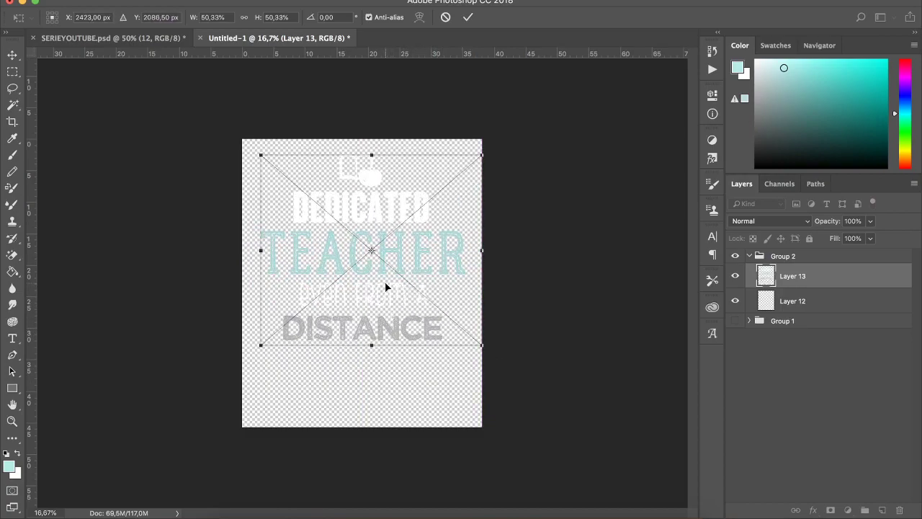
{"action": "key", "text": "Return"}
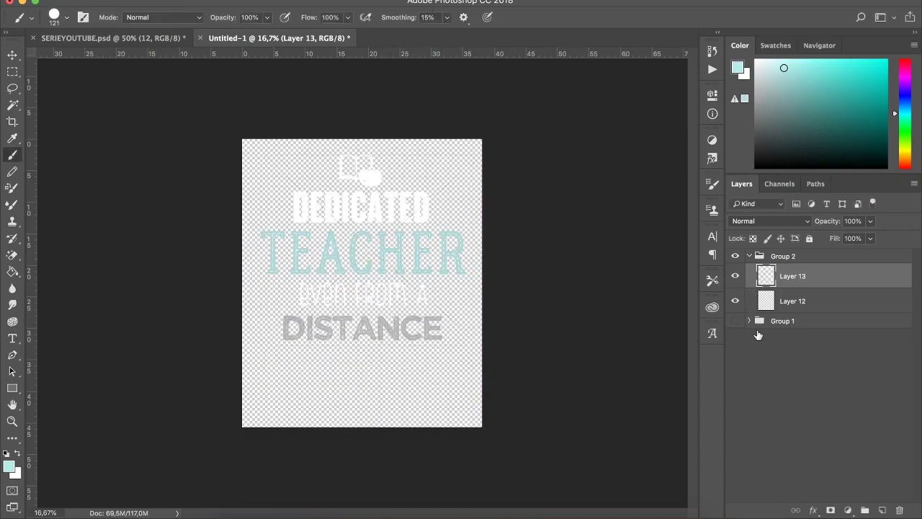
- Fill Layer 12 with black using the Paint Bucket and a sampled black foreground colour
{"action": "left_click", "coordinate": [753, 303]}
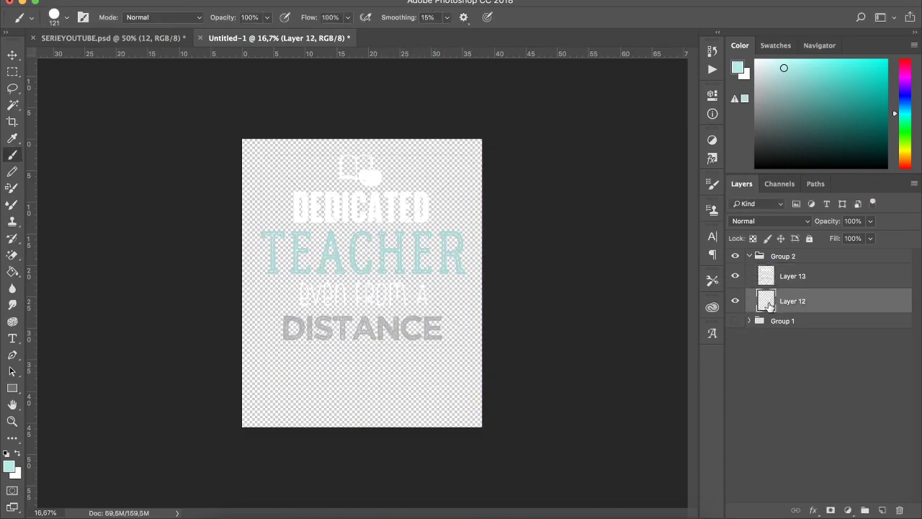
{"action": "left_click", "coordinate": [13, 272]}
{"action": "left_click", "coordinate": [10, 469]}
{"action": "left_click", "coordinate": [421, 326]}
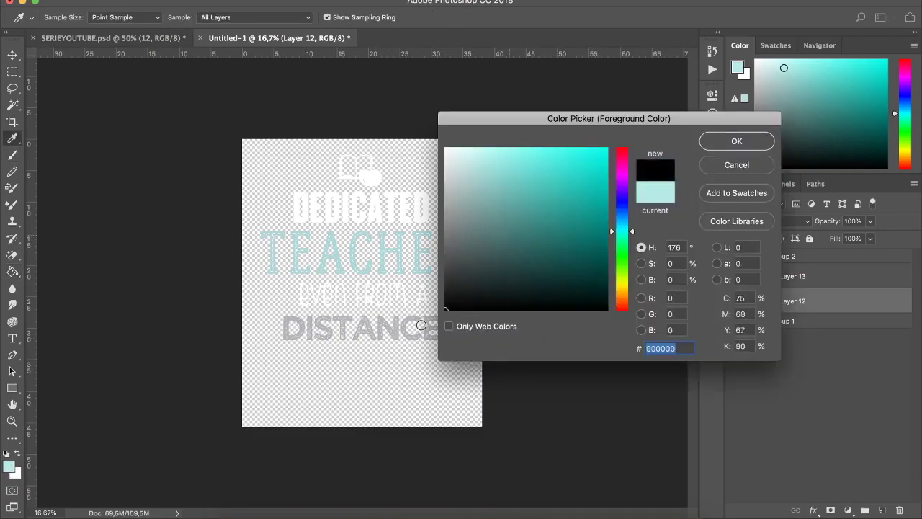
{"action": "left_click", "coordinate": [728, 148]}
{"action": "key", "text": "alt+BackSpace"}
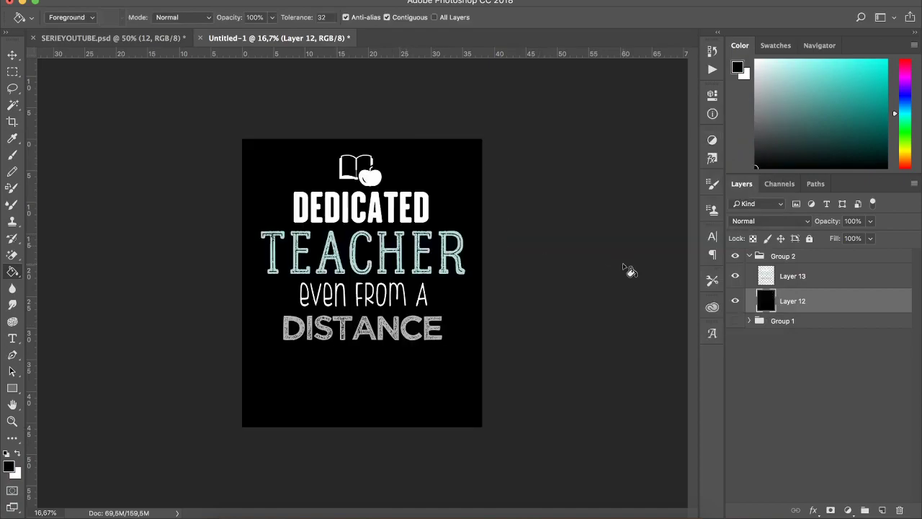
{"action": "key", "text": "super+plus"}
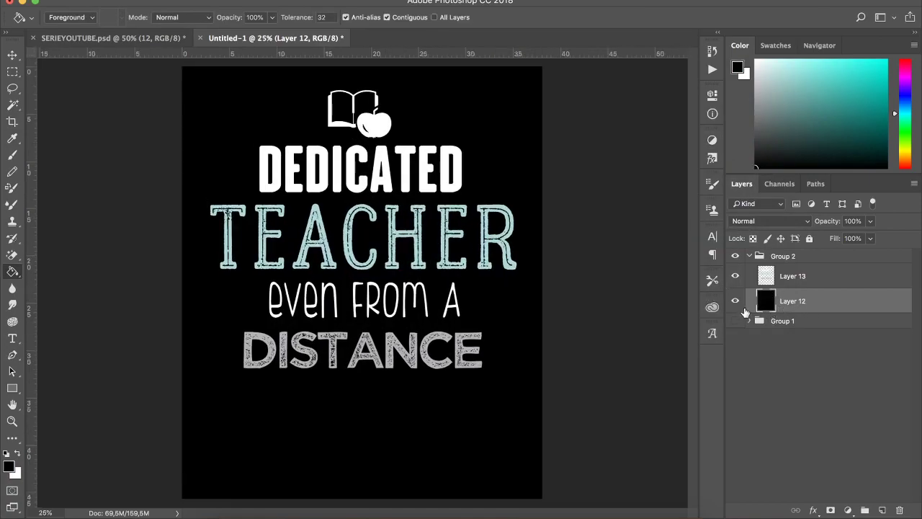
{"action": "key", "text": "super+minus"}
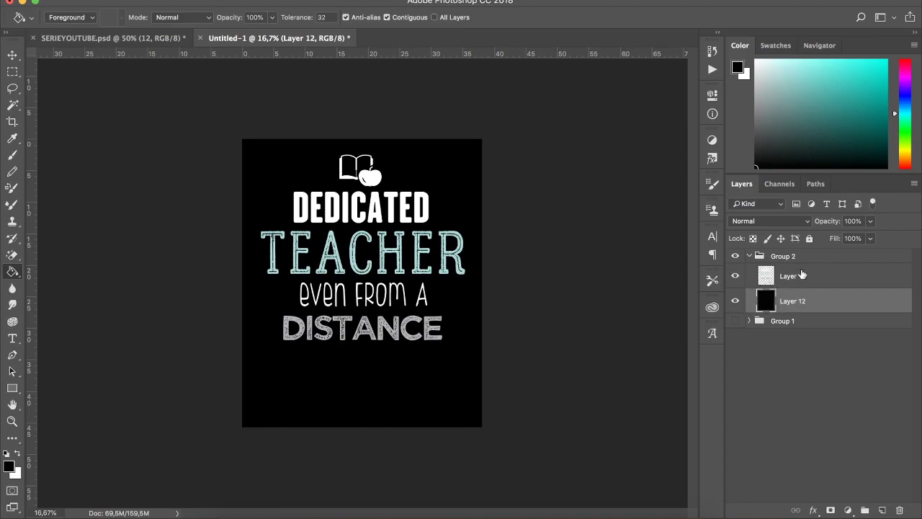
{"action": "key", "text": "super+plus"}
{"action": "key", "text": "super+minus"}
- Hide the black background layer and save a PNG copy named Design on the desktop
{"action": "left_click", "coordinate": [791, 285]}
{"action": "left_click", "coordinate": [735, 301]}
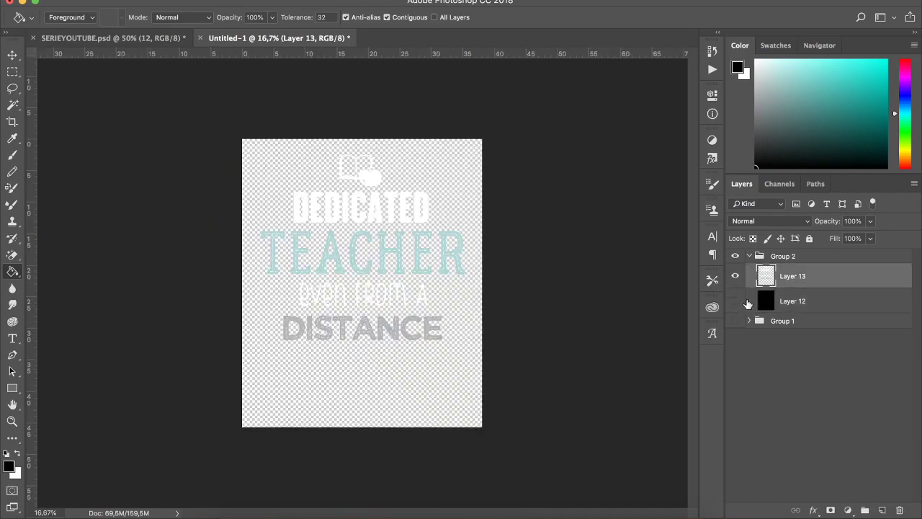
{"action": "key", "text": "super+shift+s"}
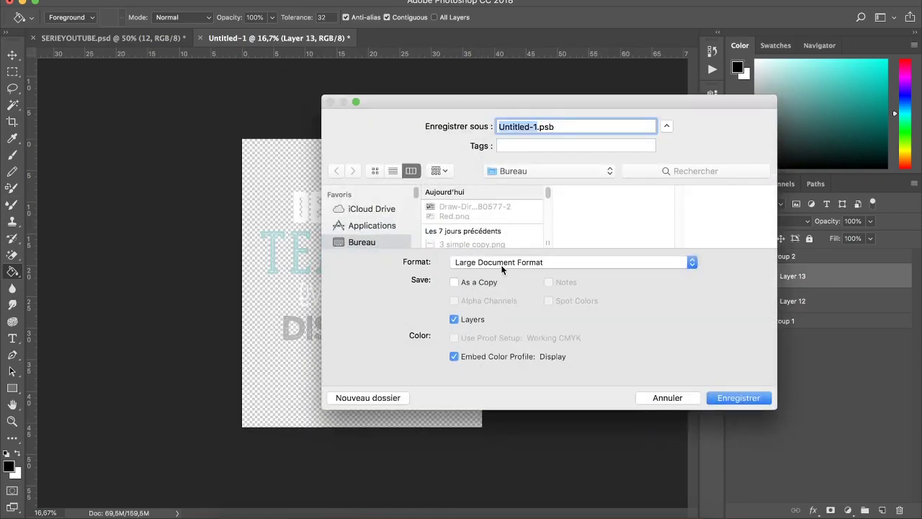
{"action": "left_click", "coordinate": [504, 265]}
{"action": "left_click", "coordinate": [497, 413]}
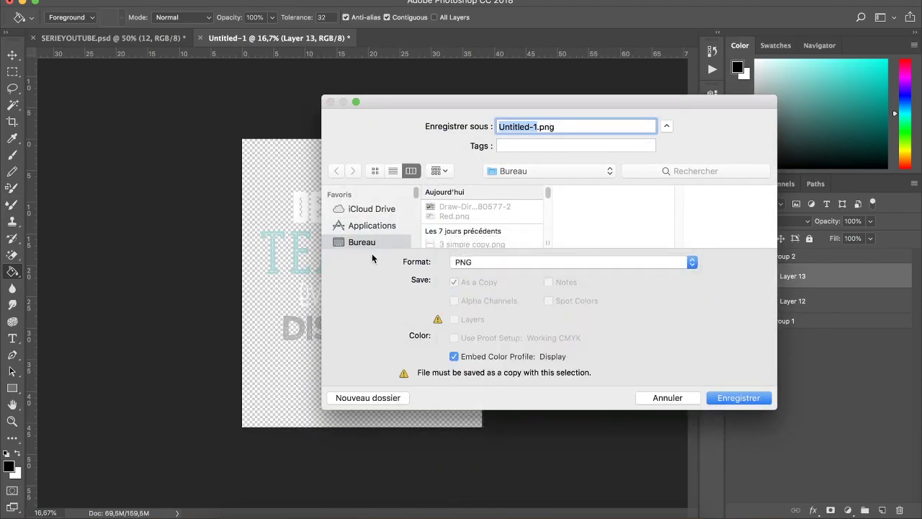
{"action": "type", "text": "Design"}
{"action": "key", "text": "Return"}
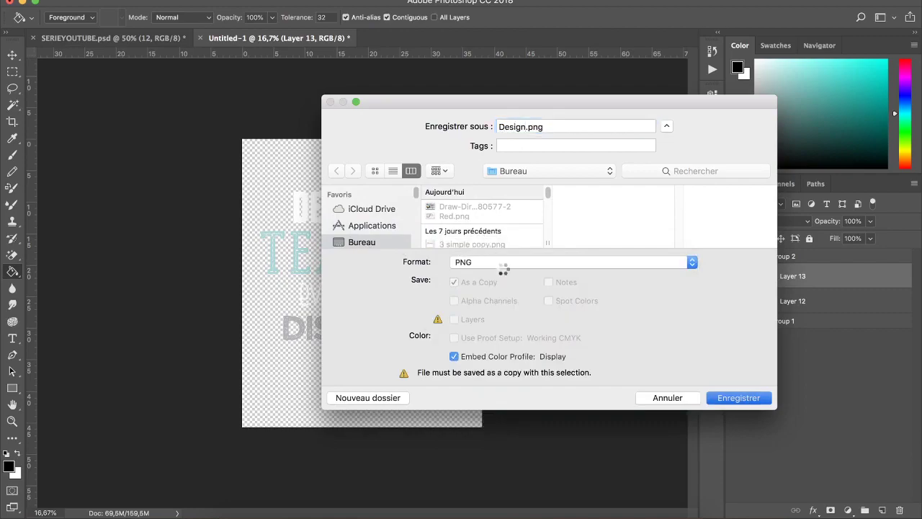
{"action": "key", "text": "Return"}
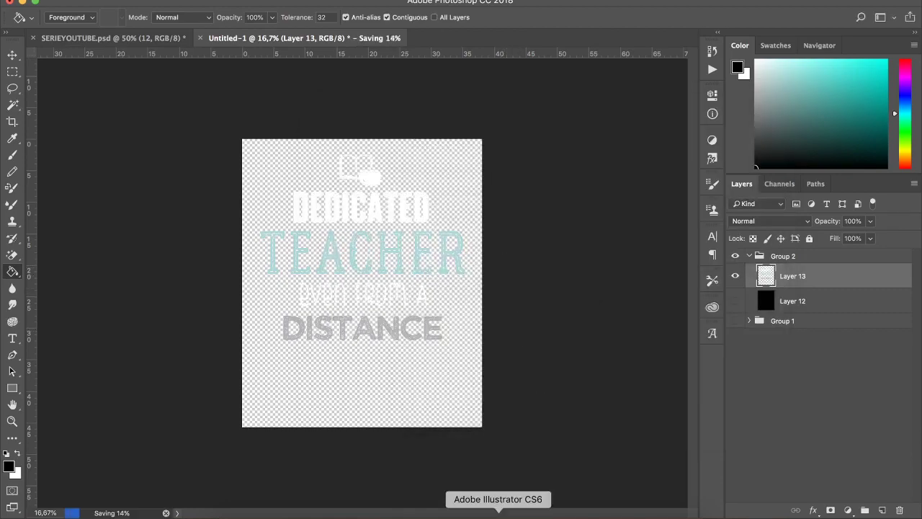
{"action": "left_click", "coordinate": [529, 516]}
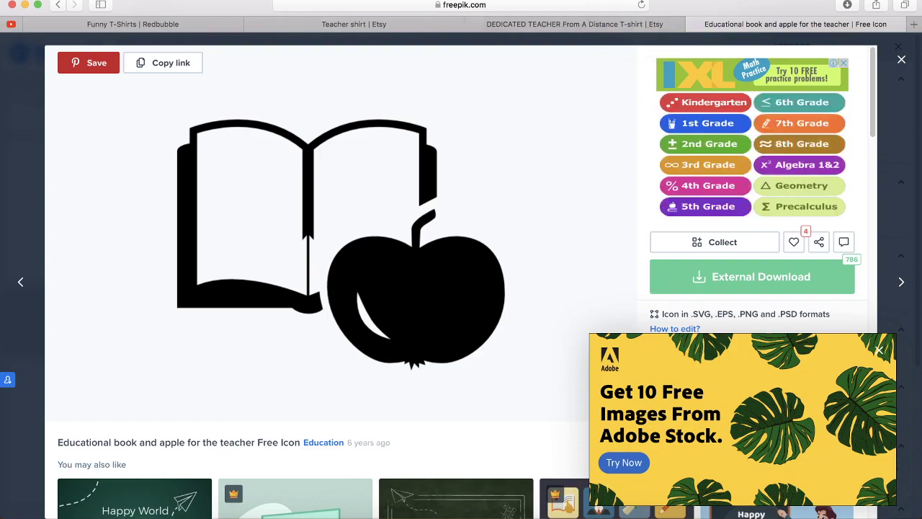
- Close the Freepik tab and browse the Etsy teacher shirt results and DEDICATED TEACHER product page
{"action": "left_click", "coordinate": [692, 26]}
{"action": "left_click", "coordinate": [547, 27]}
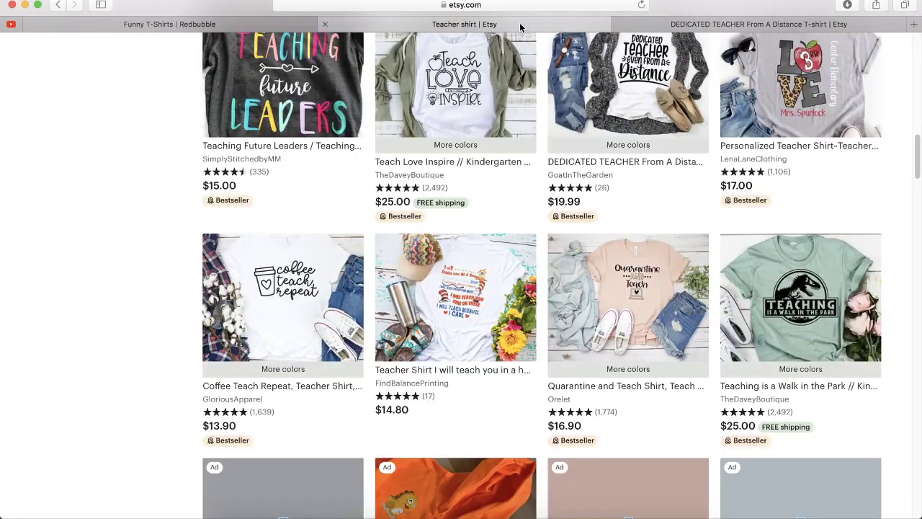
{"action": "scroll", "coordinate": [497, 270], "scroll_direction": "up", "scroll_amount": 15}
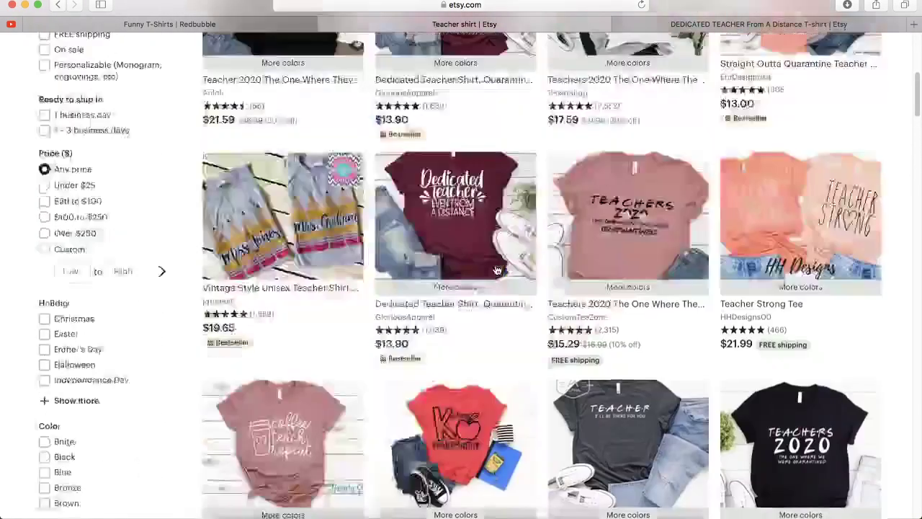
{"action": "left_click", "coordinate": [102, 55]}
{"action": "scroll", "coordinate": [467, 294], "scroll_direction": "down", "scroll_amount": 2}
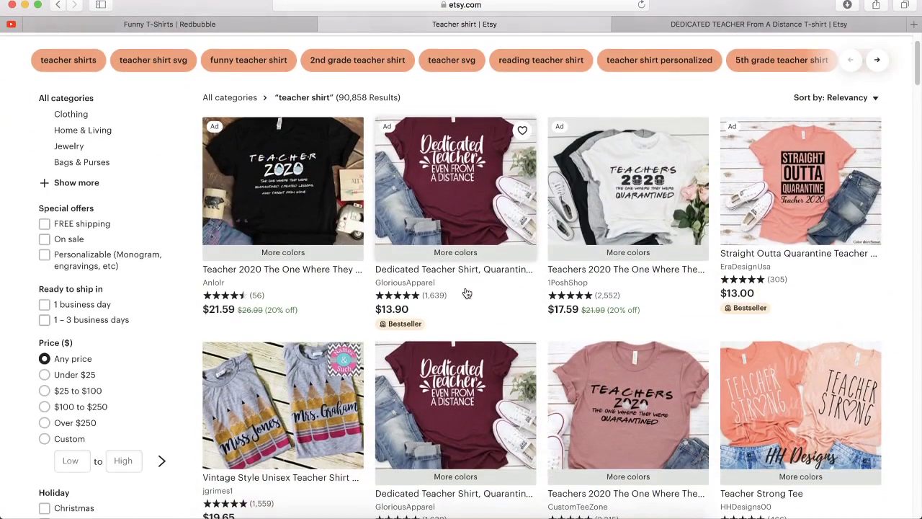
{"action": "left_click", "coordinate": [729, 24]}
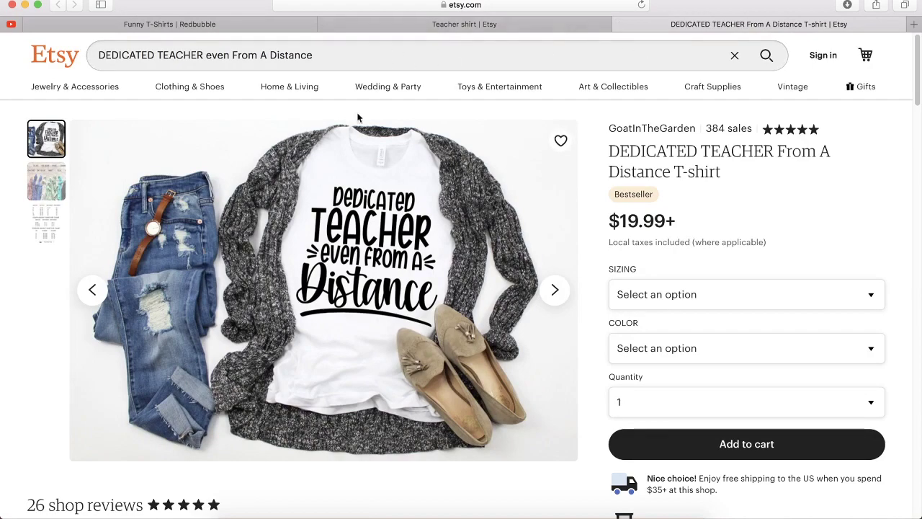
- Return to the Redbubble Funny T-Shirts tab and scroll to the top
{"action": "left_click", "coordinate": [204, 27]}
{"action": "scroll", "coordinate": [567, 218], "scroll_direction": "up", "scroll_amount": 5}
{"action": "scroll", "coordinate": [567, 217], "scroll_direction": "up", "scroll_amount": 10}
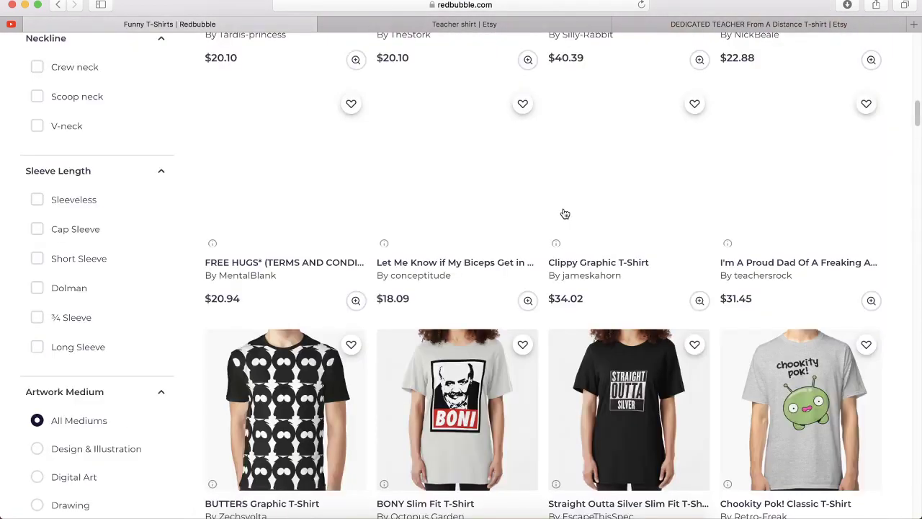
- Start a Redbubble new work and upload Design.png from the desktop to all products
{"action": "left_click", "coordinate": [777, 62]}
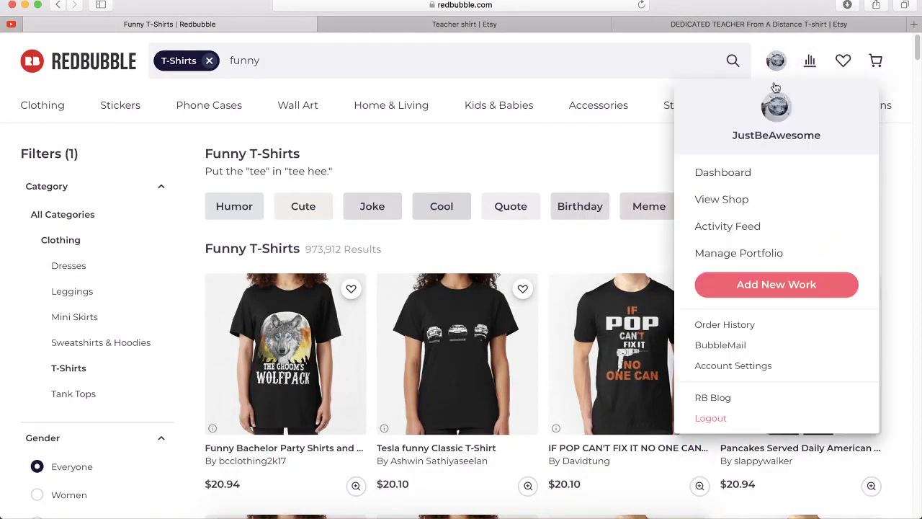
{"action": "left_click", "coordinate": [761, 287]}
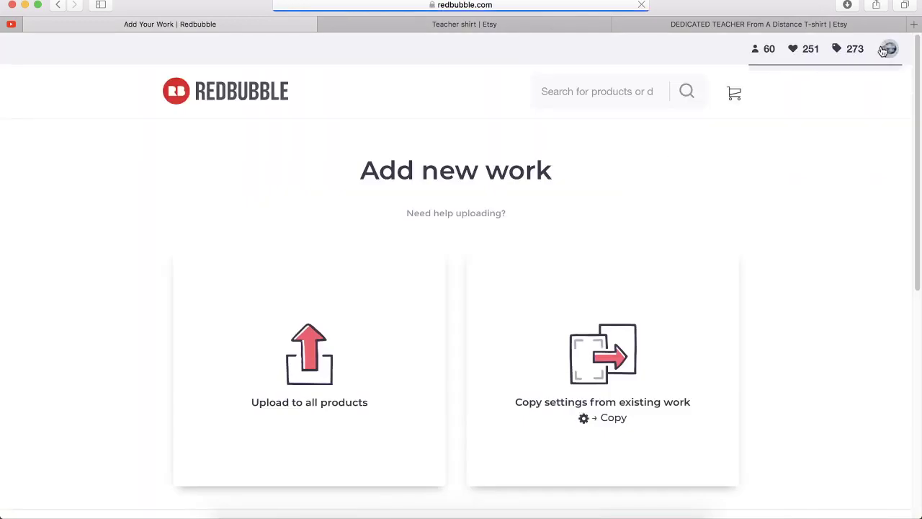
{"action": "left_click", "coordinate": [374, 328]}
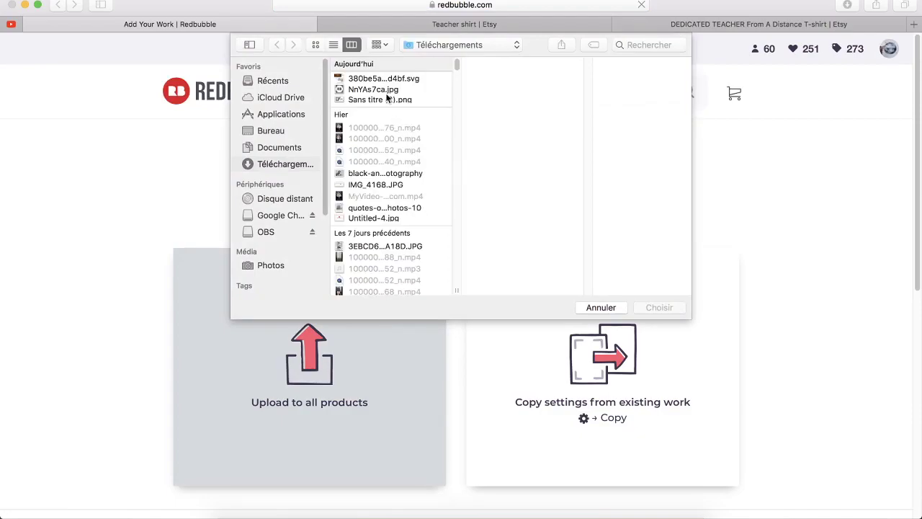
{"action": "left_click", "coordinate": [283, 133]}
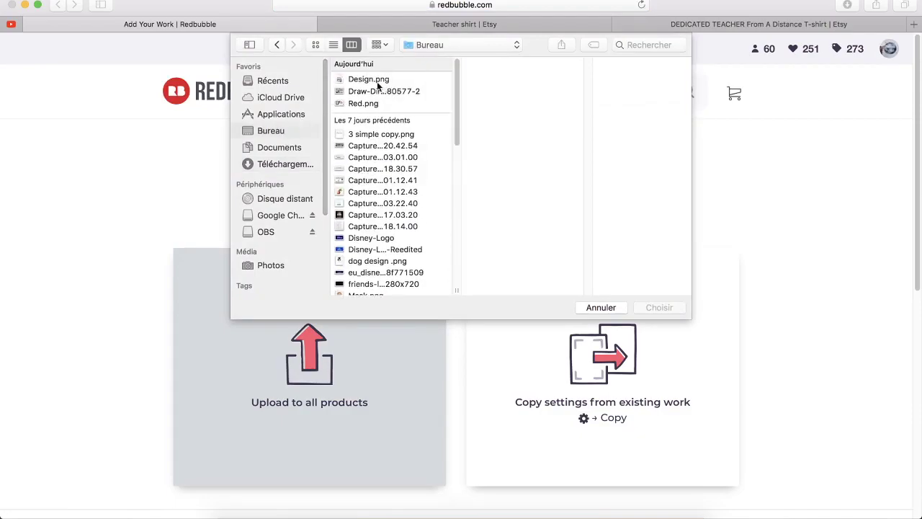
{"action": "left_click", "coordinate": [374, 80]}
{"action": "double_click", "coordinate": [374, 80]}
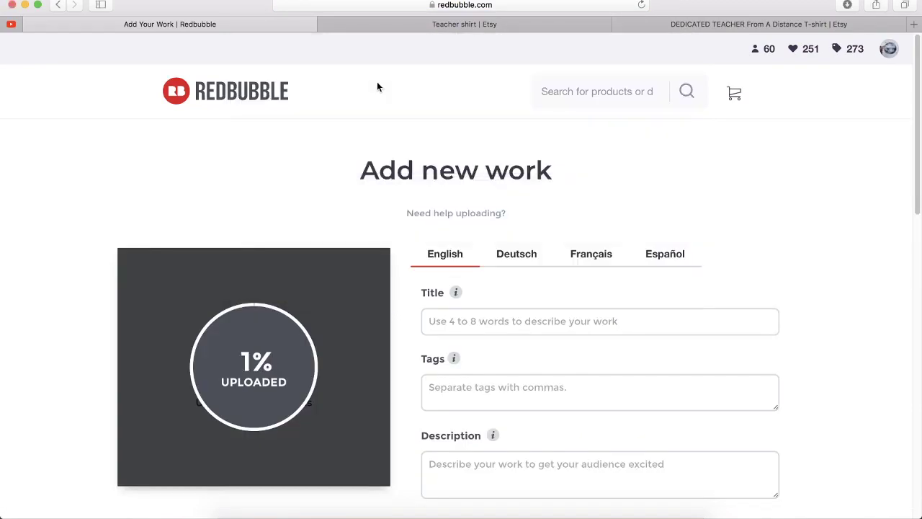
{"action": "scroll", "coordinate": [367, 289], "scroll_direction": "down", "scroll_amount": 1}
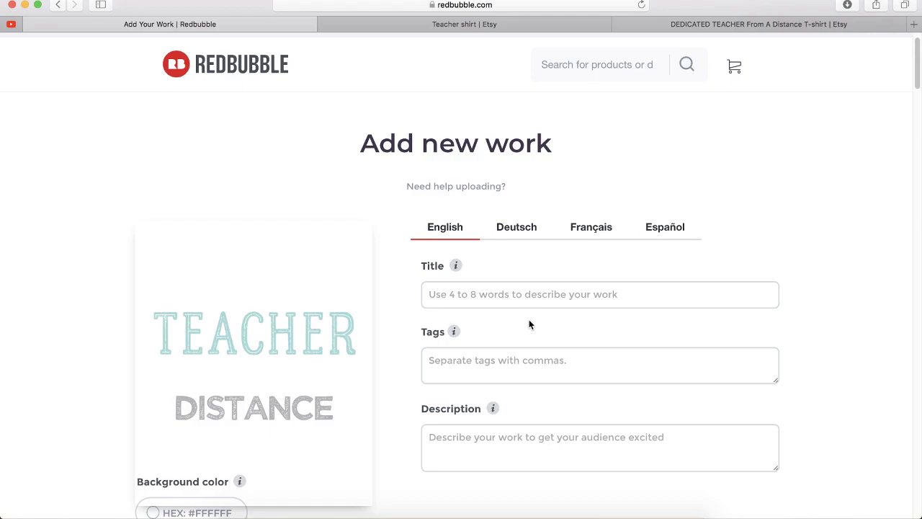
{"action": "scroll", "coordinate": [529, 324], "scroll_direction": "down", "scroll_amount": 2}
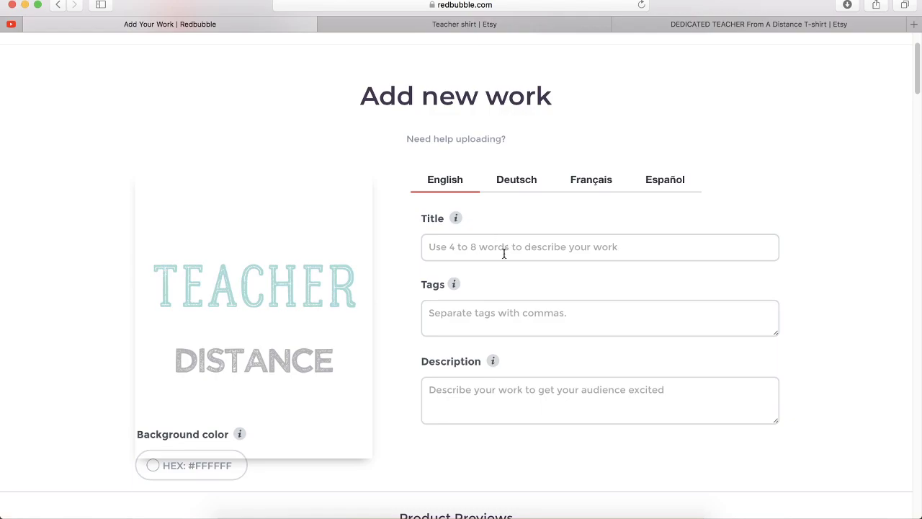
- Set Standard Print Clothing to black T-shirts with the design at 56% size
{"action": "left_click", "coordinate": [479, 258]}
{"action": "scroll", "coordinate": [503, 288], "scroll_direction": "down", "scroll_amount": 7}
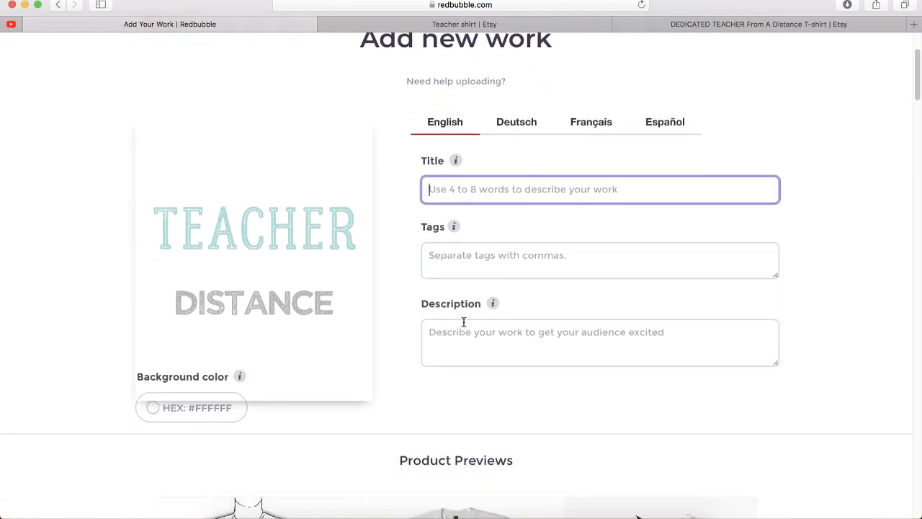
{"action": "scroll", "coordinate": [351, 372], "scroll_direction": "down", "scroll_amount": 2}
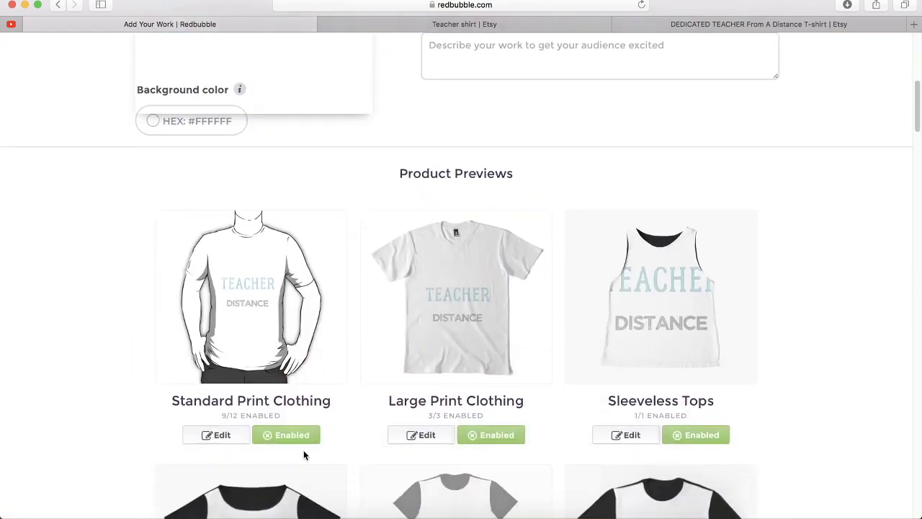
{"action": "left_click", "coordinate": [217, 435]}
{"action": "scroll", "coordinate": [598, 370], "scroll_direction": "down", "scroll_amount": 5}
{"action": "left_click", "coordinate": [633, 380]}
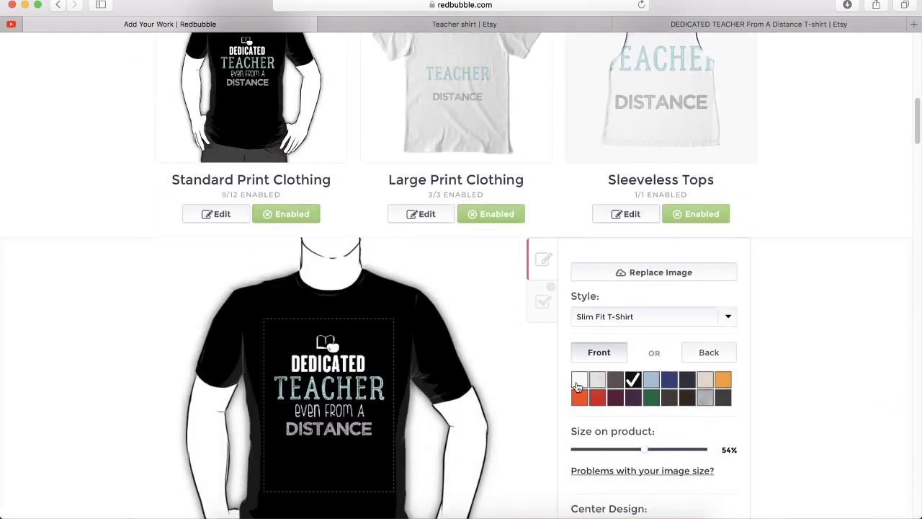
{"action": "scroll", "coordinate": [619, 397], "scroll_direction": "down", "scroll_amount": 2}
{"action": "mouse_move", "coordinate": [644, 384]}
{"action": "left_mouse_down"}
{"action": "mouse_move", "coordinate": [663, 385]}
{"action": "mouse_move", "coordinate": [646, 384]}
{"action": "left_mouse_up"}
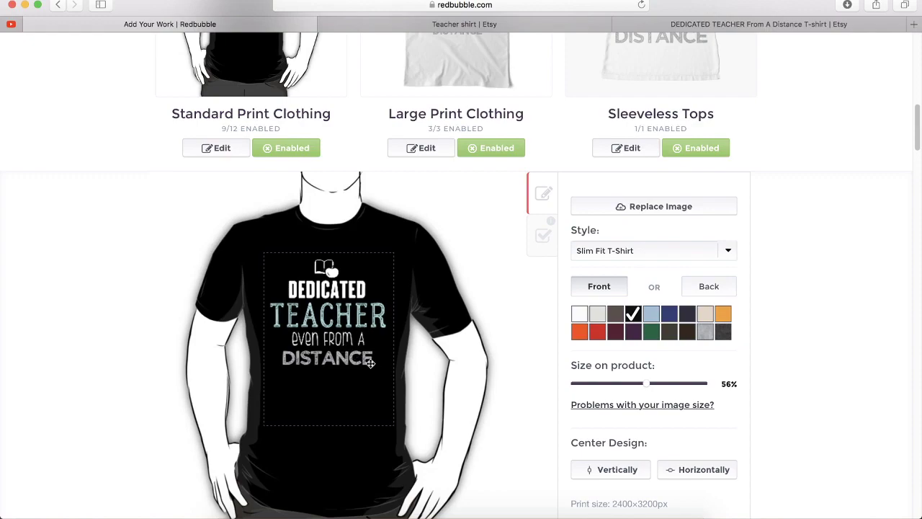
{"action": "scroll", "coordinate": [652, 458], "scroll_direction": "down", "scroll_amount": 4}
{"action": "left_click", "coordinate": [652, 463]}
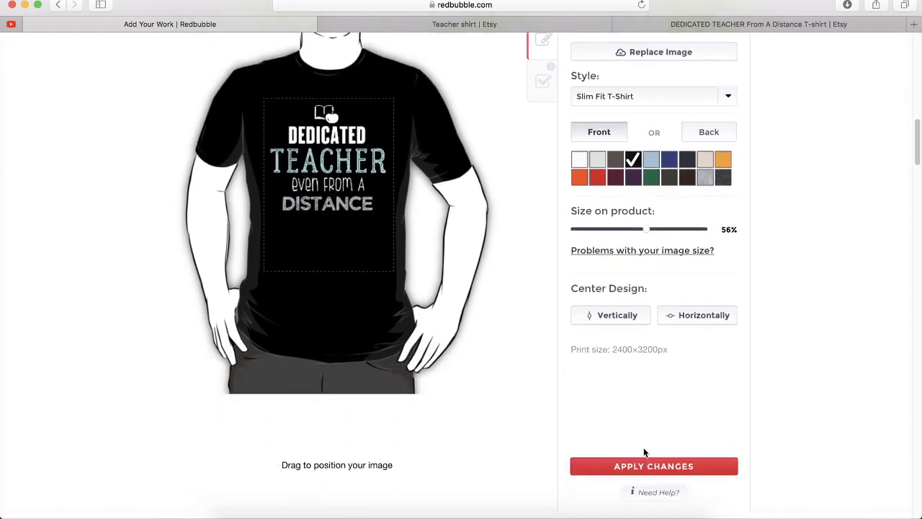
- Disable extra clothing, phone cases, wallets, pillows, pouches, prints and duvets
{"action": "left_click", "coordinate": [463, 191]}
{"action": "left_click", "coordinate": [673, 193]}
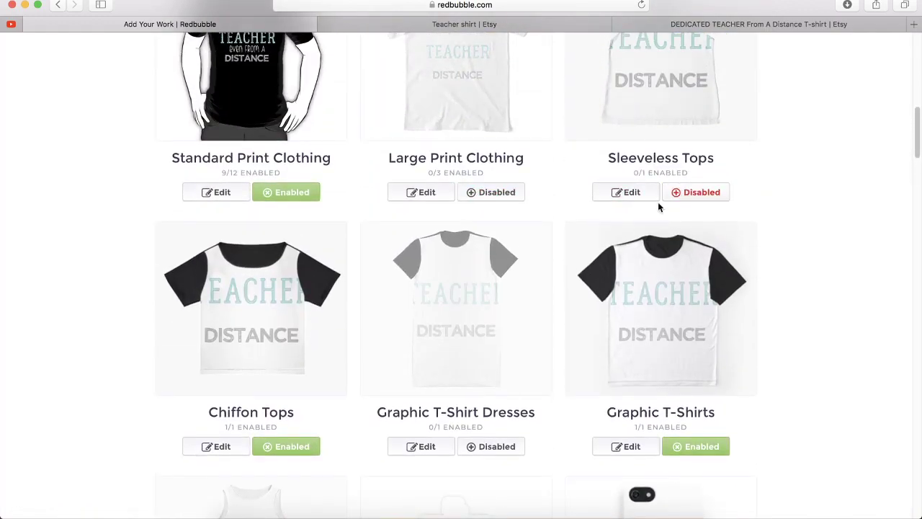
{"action": "left_click", "coordinate": [307, 447]}
{"action": "left_click", "coordinate": [695, 447]}
{"action": "scroll", "coordinate": [680, 469], "scroll_direction": "down", "scroll_amount": 5}
{"action": "left_click", "coordinate": [683, 463]}
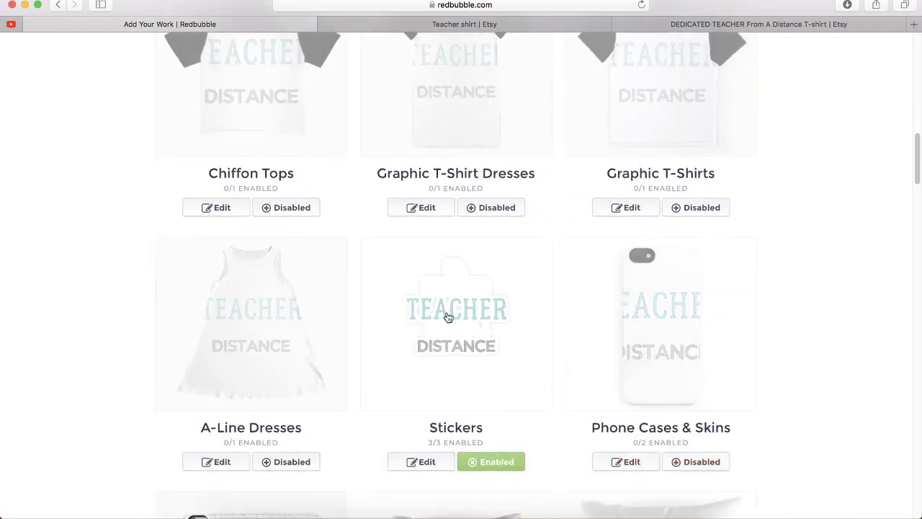
{"action": "scroll", "coordinate": [446, 317], "scroll_direction": "down", "scroll_amount": 5}
{"action": "scroll", "coordinate": [299, 324], "scroll_direction": "down", "scroll_amount": 2}
{"action": "left_click", "coordinate": [299, 422]}
{"action": "left_click", "coordinate": [480, 421]}
{"action": "scroll", "coordinate": [487, 404], "scroll_direction": "down", "scroll_amount": 4}
{"action": "left_click", "coordinate": [490, 404]}
{"action": "left_click", "coordinate": [303, 389]}
{"action": "left_click", "coordinate": [693, 404]}
- Disable mugs, scarves, tablet cases, journals, notebooks, bags, clocks, art boards, coasters, bottles and totes
{"action": "scroll", "coordinate": [516, 427], "scroll_direction": "down", "scroll_amount": 5}
{"action": "left_click", "coordinate": [494, 391]}
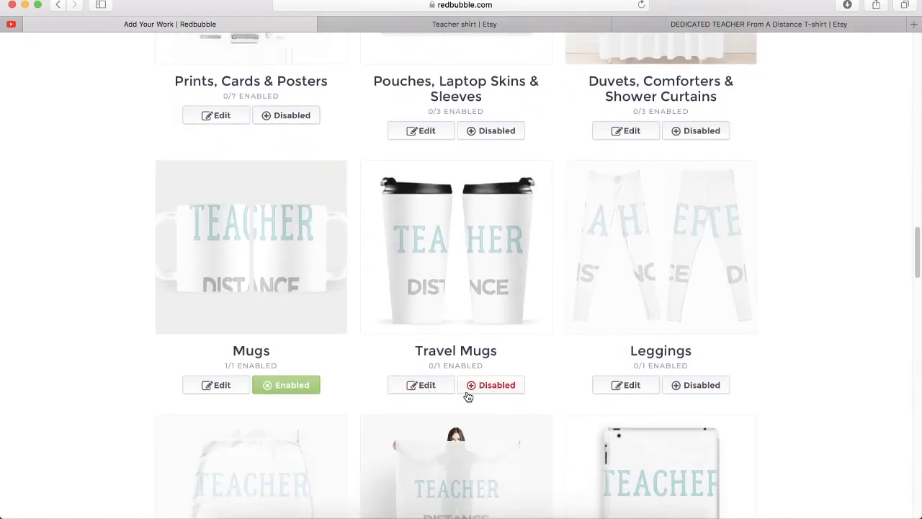
{"action": "left_click", "coordinate": [297, 391]}
{"action": "scroll", "coordinate": [351, 420], "scroll_direction": "down", "scroll_amount": 6}
{"action": "left_click", "coordinate": [490, 318]}
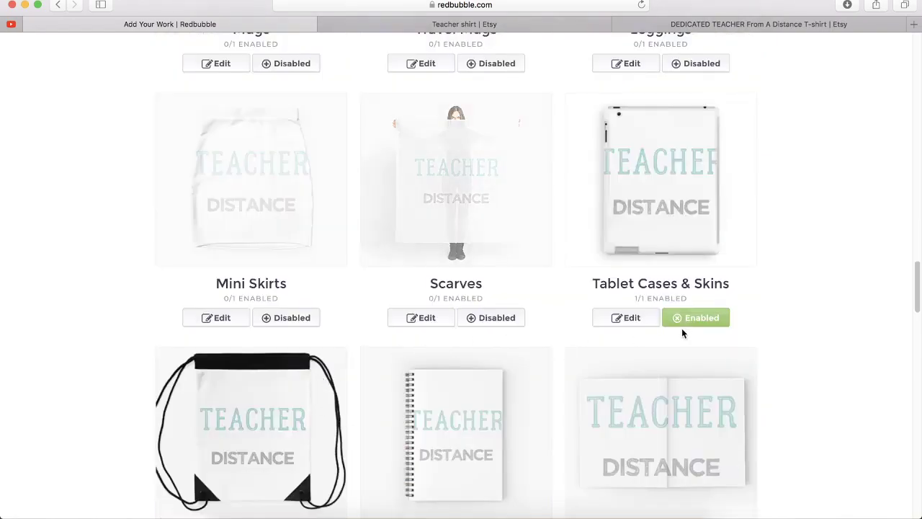
{"action": "double_click", "coordinate": [695, 317]}
{"action": "scroll", "coordinate": [692, 288], "scroll_direction": "down", "scroll_amount": 4}
{"action": "left_click", "coordinate": [693, 102]}
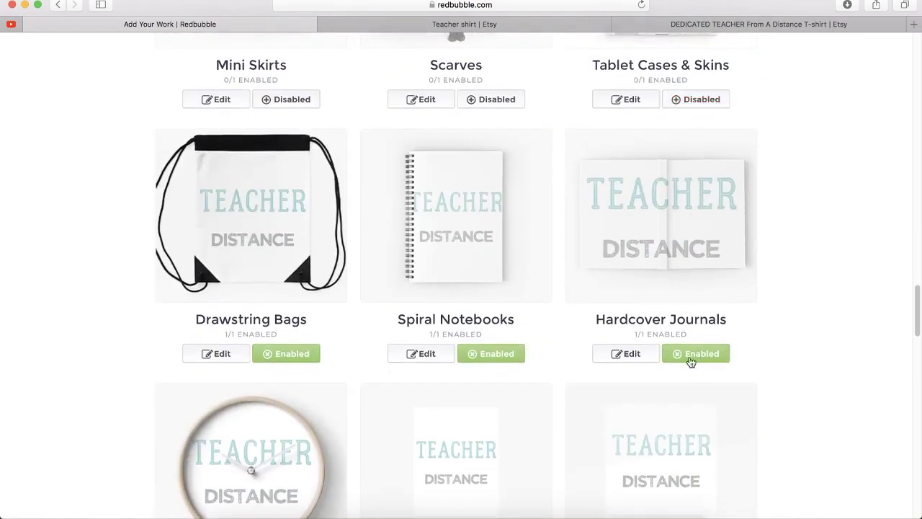
{"action": "left_click", "coordinate": [696, 356]}
{"action": "left_click", "coordinate": [491, 356]}
{"action": "left_click", "coordinate": [299, 353]}
{"action": "scroll", "coordinate": [317, 367], "scroll_direction": "down", "scroll_amount": 5}
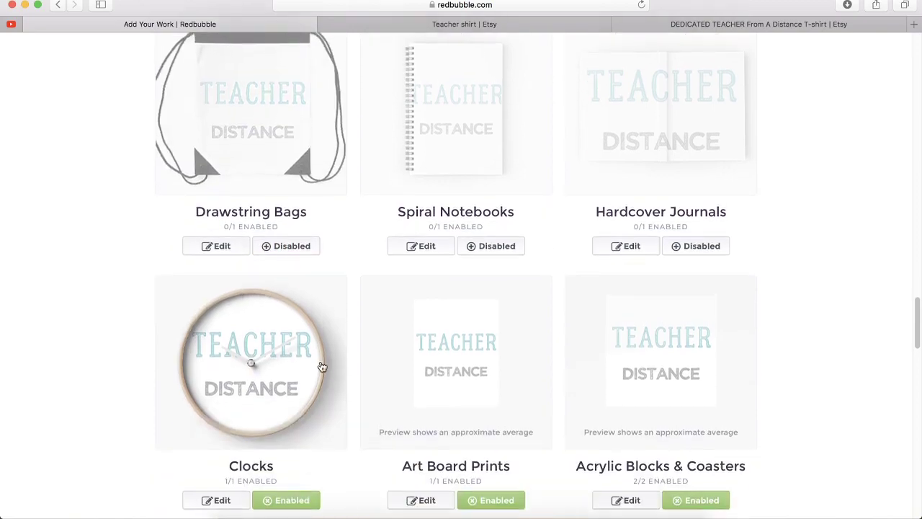
{"action": "left_click", "coordinate": [295, 422]}
{"action": "left_click", "coordinate": [465, 421]}
{"action": "left_click", "coordinate": [681, 424]}
{"action": "scroll", "coordinate": [685, 404], "scroll_direction": "down", "scroll_amount": 6}
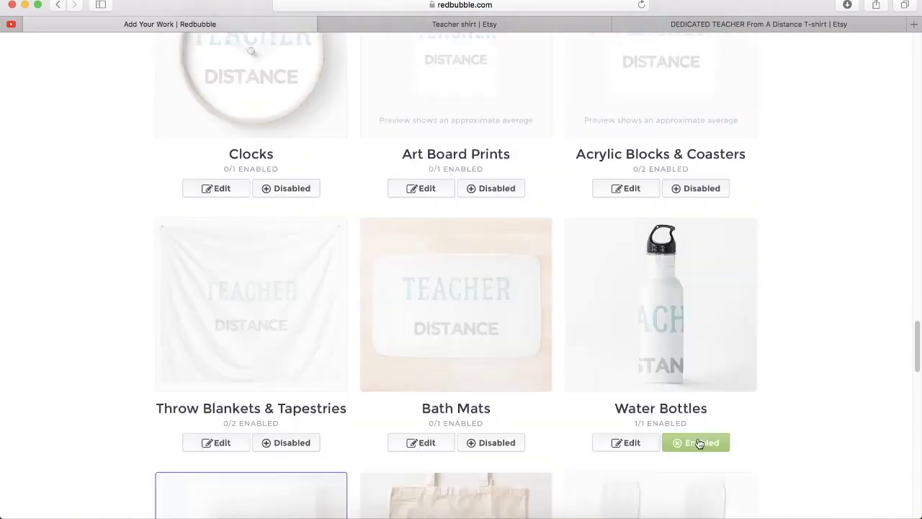
{"action": "left_click", "coordinate": [693, 358]}
{"action": "scroll", "coordinate": [353, 354], "scroll_direction": "down", "scroll_amount": 5}
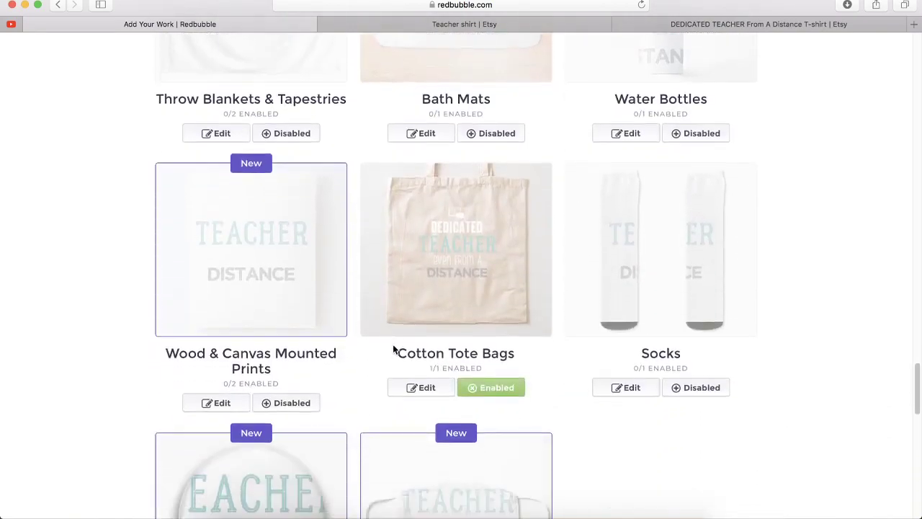
{"action": "left_click", "coordinate": [482, 350]}
{"action": "scroll", "coordinate": [495, 372], "scroll_direction": "down", "scroll_amount": 3}
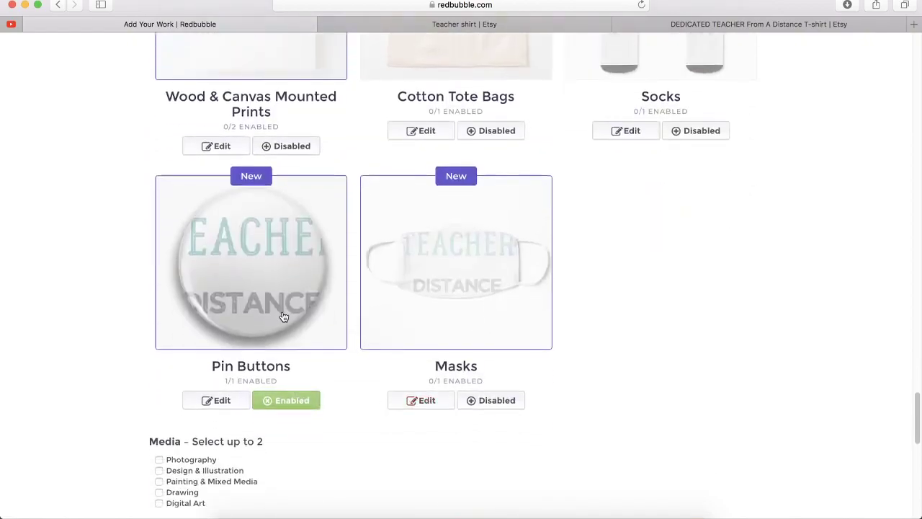
{"action": "left_click", "coordinate": [294, 344]}
{"action": "scroll", "coordinate": [631, 407], "scroll_direction": "down", "scroll_amount": 2}
- Give the Pin Buttons product a pure black background
{"action": "left_click", "coordinate": [729, 349]}
{"action": "left_click_drag", "start_coordinate": [730, 403], "coordinate": [721, 451]}
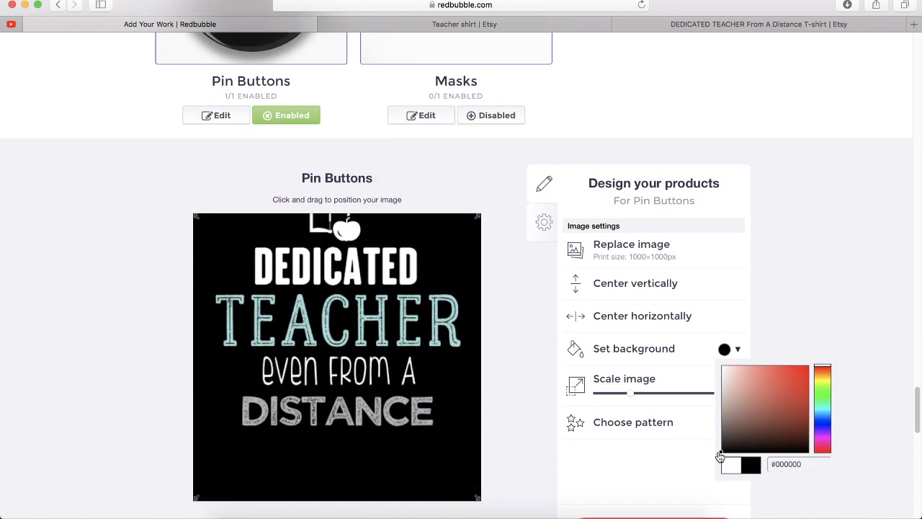
{"action": "left_click", "coordinate": [705, 481]}
- Scale the pin design to 14% and apply the changes
{"action": "left_click_drag", "start_coordinate": [631, 392], "coordinate": [619, 392]}
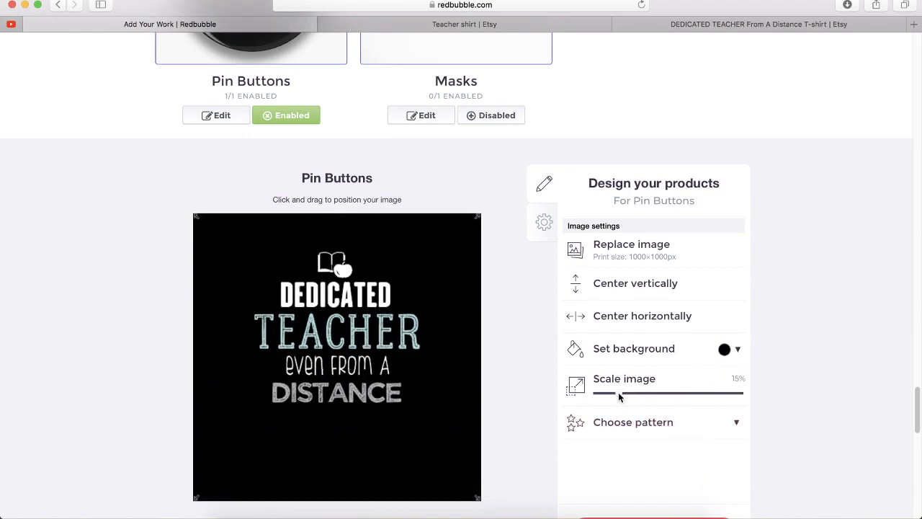
{"action": "scroll", "coordinate": [619, 392], "scroll_direction": "up", "scroll_amount": 4}
{"action": "scroll", "coordinate": [635, 431], "scroll_direction": "down", "scroll_amount": 3}
{"action": "left_click_drag", "start_coordinate": [618, 441], "coordinate": [611, 442]}
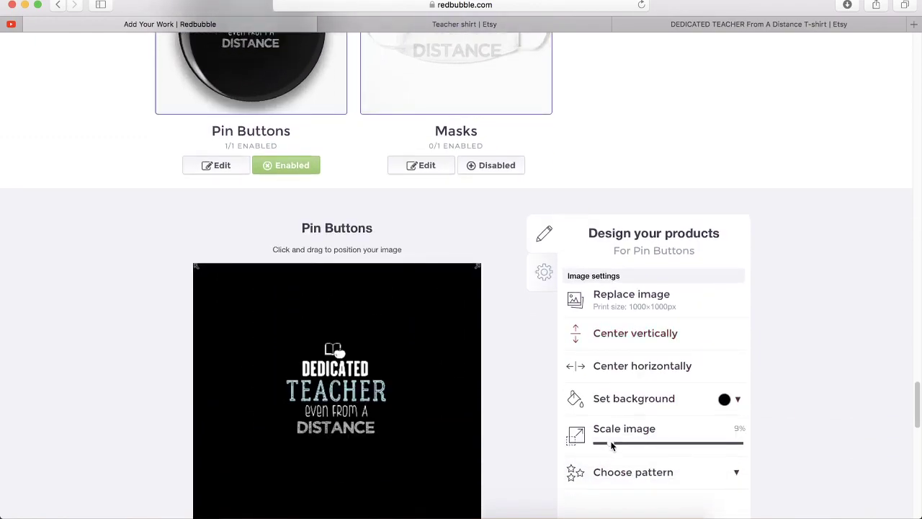
{"action": "scroll", "coordinate": [612, 442], "scroll_direction": "up", "scroll_amount": 3}
{"action": "scroll", "coordinate": [587, 370], "scroll_direction": "down", "scroll_amount": 1}
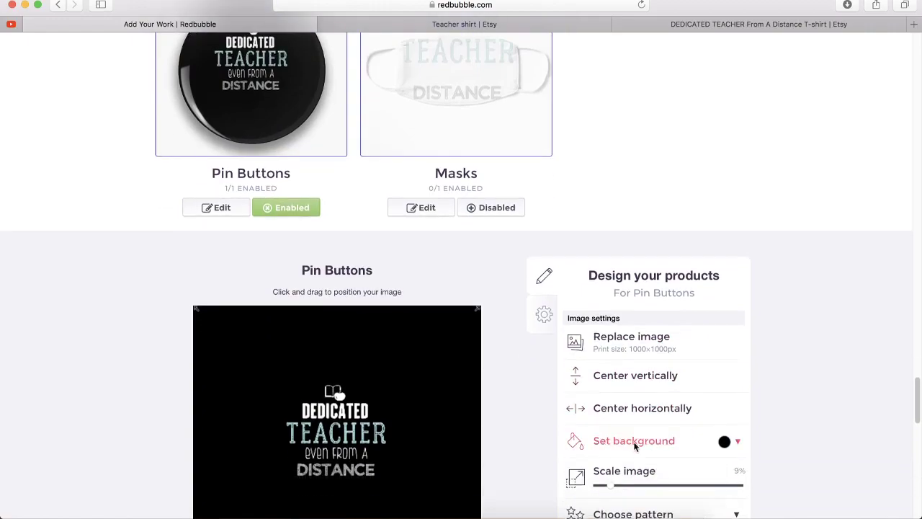
{"action": "left_click", "coordinate": [618, 490]}
{"action": "left_click_drag", "start_coordinate": [396, 462], "coordinate": [397, 476]}
{"action": "scroll", "coordinate": [397, 476], "scroll_direction": "up", "scroll_amount": 2}
{"action": "scroll", "coordinate": [397, 477], "scroll_direction": "down", "scroll_amount": 3}
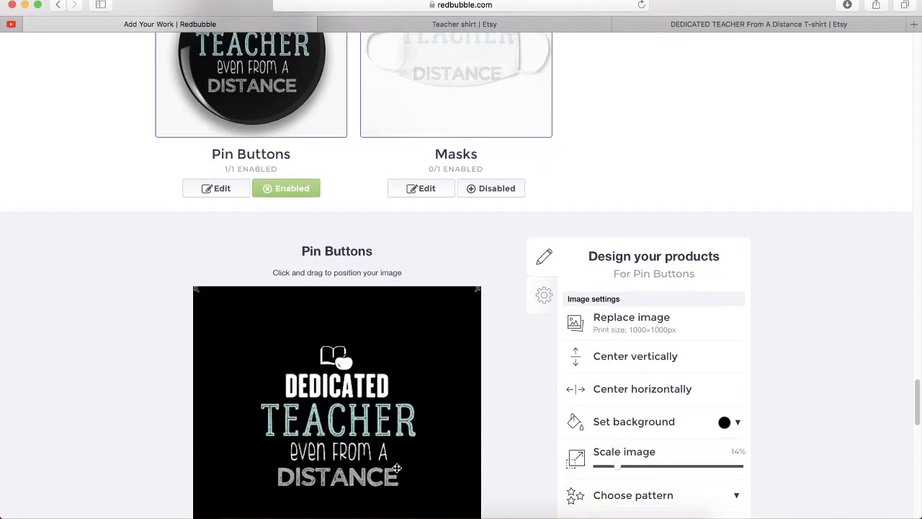
{"action": "scroll", "coordinate": [376, 455], "scroll_direction": "up", "scroll_amount": 2}
{"action": "scroll", "coordinate": [376, 456], "scroll_direction": "down", "scroll_amount": 6}
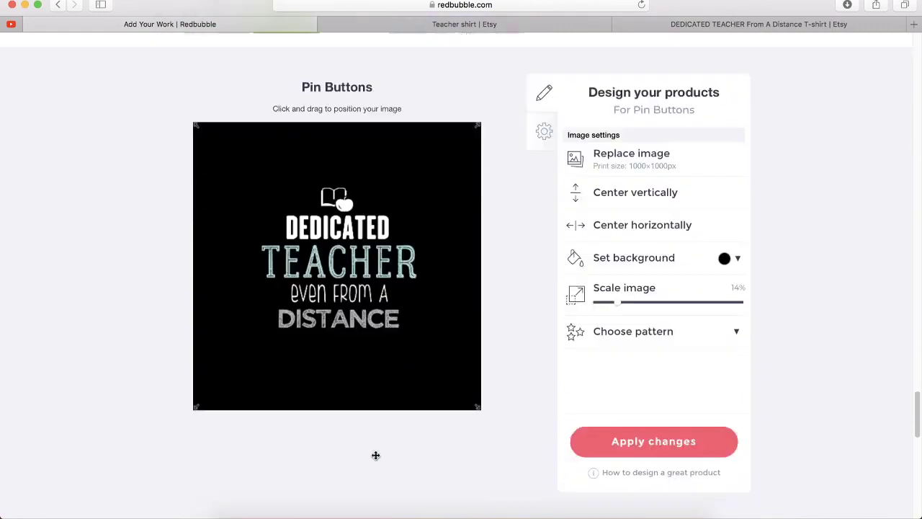
{"action": "scroll", "coordinate": [629, 377], "scroll_direction": "up", "scroll_amount": 5}
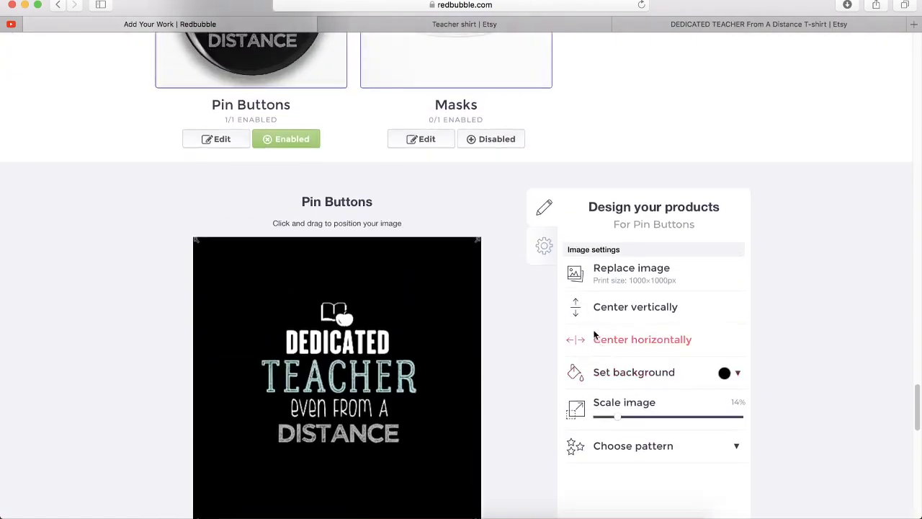
{"action": "scroll", "coordinate": [597, 339], "scroll_direction": "down", "scroll_amount": 4}
{"action": "left_click", "coordinate": [644, 417]}
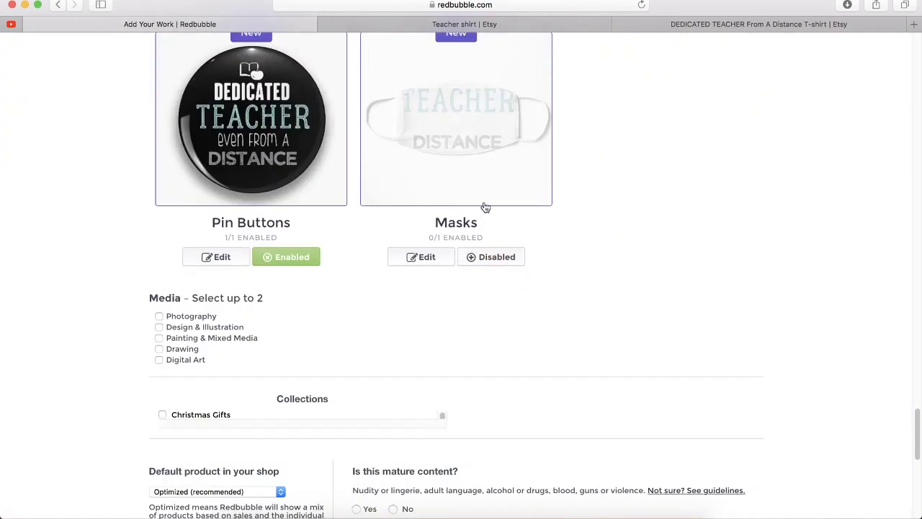
- Enable Masks and give them a black background
{"action": "left_click", "coordinate": [427, 257]}
{"action": "scroll", "coordinate": [477, 149], "scroll_direction": "down", "scroll_amount": 4}
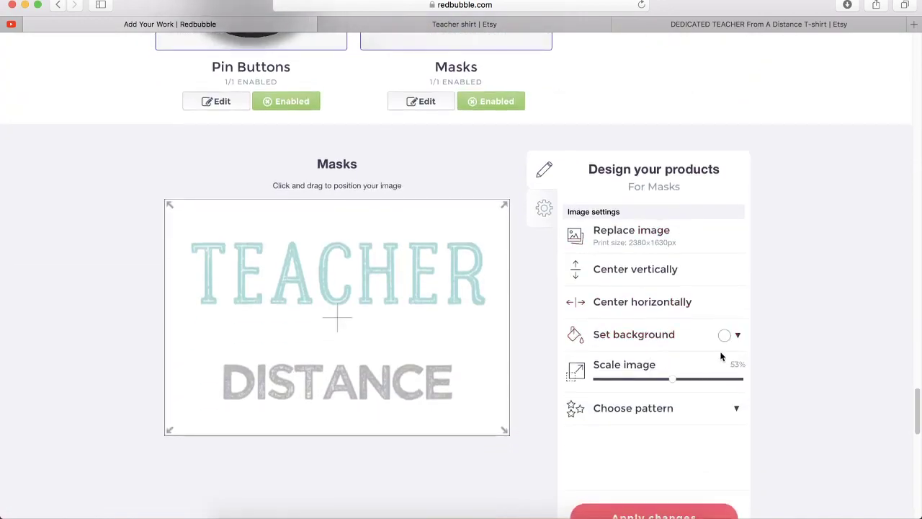
{"action": "left_click", "coordinate": [726, 335]}
{"action": "left_click", "coordinate": [746, 404]}
{"action": "left_click_drag", "start_coordinate": [745, 420], "coordinate": [713, 442]}
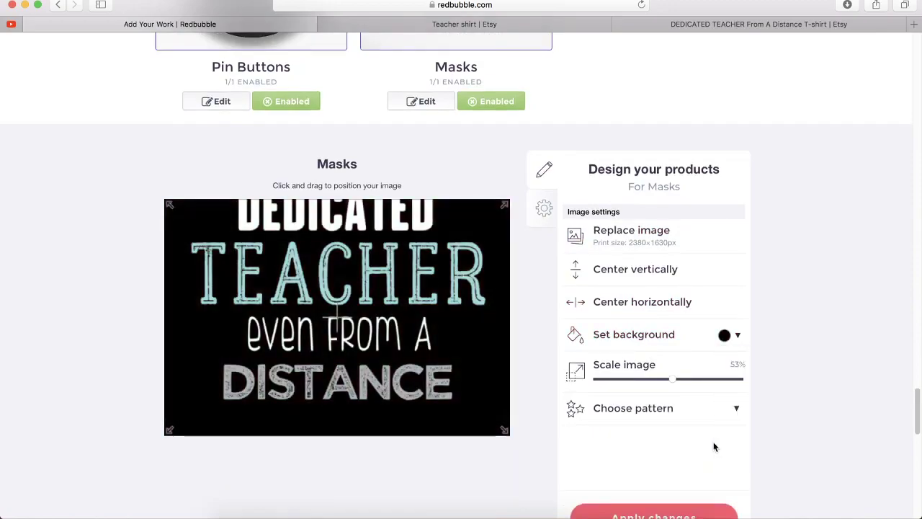
{"action": "left_click", "coordinate": [646, 387]}
- Scale the mask design to 29% and apply the changes
{"action": "scroll", "coordinate": [639, 385], "scroll_direction": "up", "scroll_amount": 4}
{"action": "scroll", "coordinate": [638, 385], "scroll_direction": "down", "scroll_amount": 3}
{"action": "left_click_drag", "start_coordinate": [350, 370], "coordinate": [390, 401]}
{"action": "scroll", "coordinate": [395, 401], "scroll_direction": "up", "scroll_amount": 3}
{"action": "scroll", "coordinate": [395, 400], "scroll_direction": "down", "scroll_amount": 3}
{"action": "scroll", "coordinate": [389, 402], "scroll_direction": "up", "scroll_amount": 2}
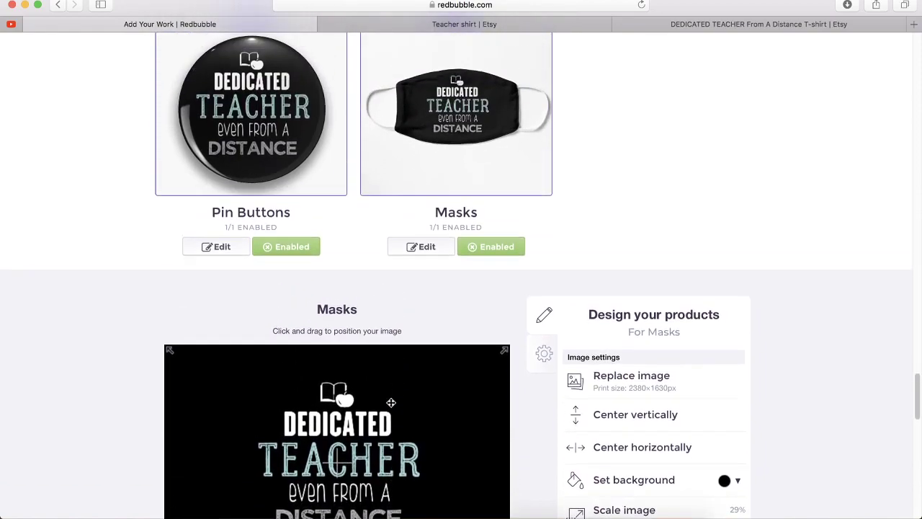
{"action": "scroll", "coordinate": [391, 402], "scroll_direction": "down", "scroll_amount": 3}
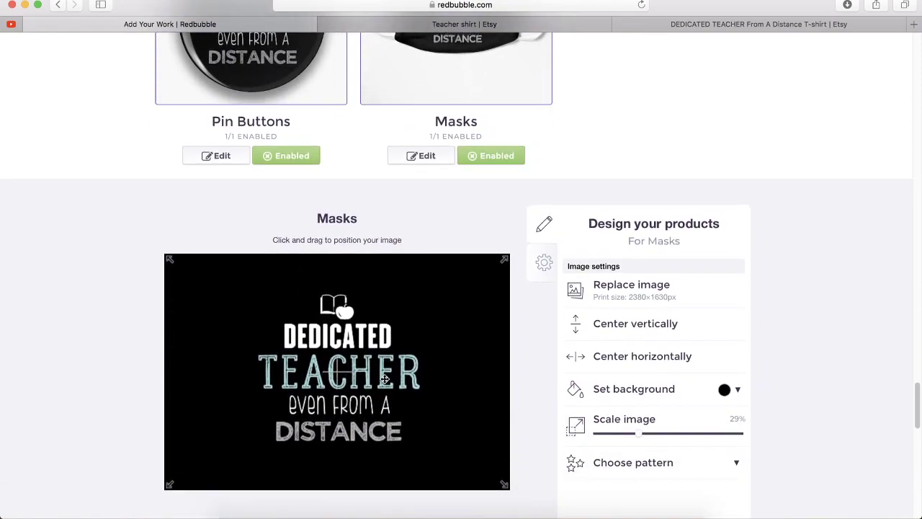
{"action": "scroll", "coordinate": [385, 380], "scroll_direction": "up", "scroll_amount": 2}
{"action": "scroll", "coordinate": [385, 379], "scroll_direction": "down", "scroll_amount": 4}
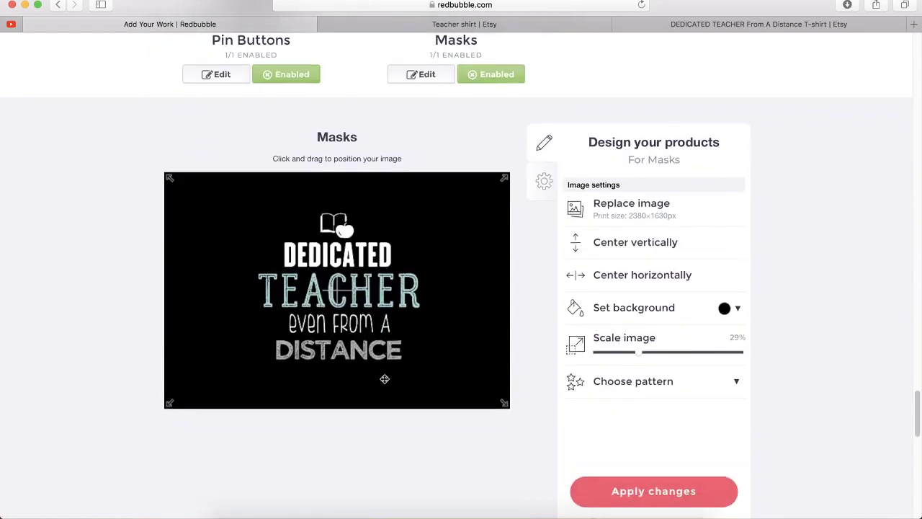
{"action": "left_click", "coordinate": [688, 492]}
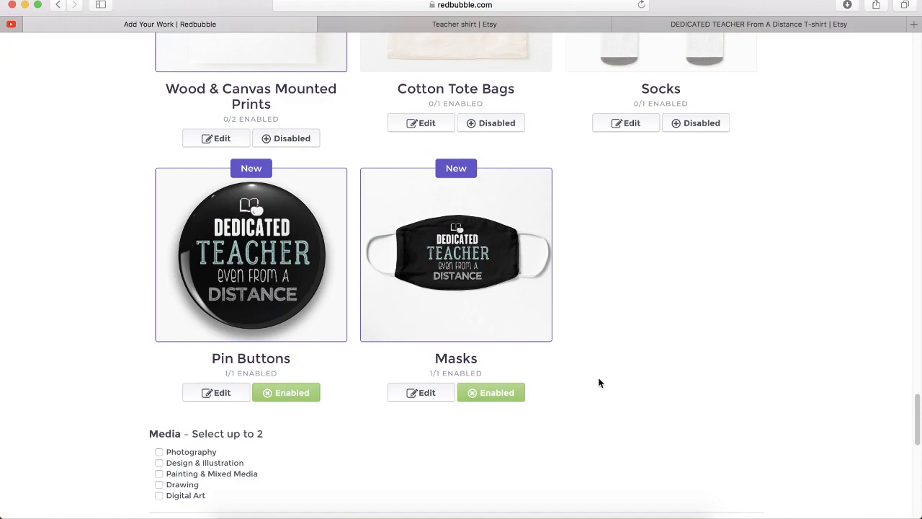
- Tick Design & Illustration and Digital Art, and make T-Shirts & Hoodies the default product
{"action": "scroll", "coordinate": [627, 382], "scroll_direction": "down", "scroll_amount": 7}
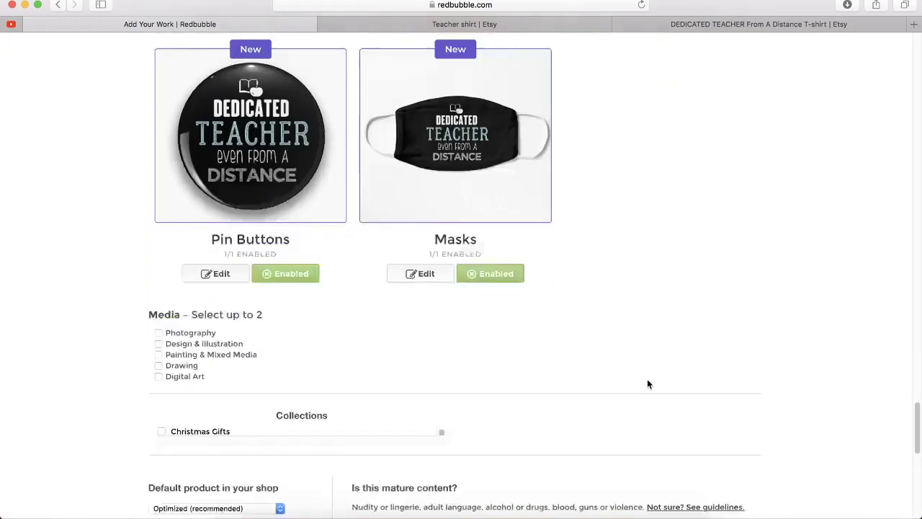
{"action": "left_click", "coordinate": [160, 230]}
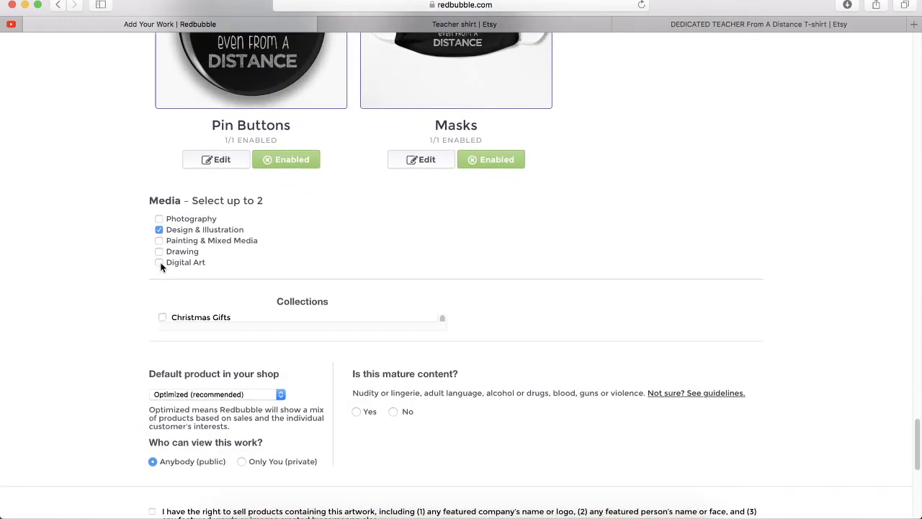
{"action": "left_click", "coordinate": [159, 263]}
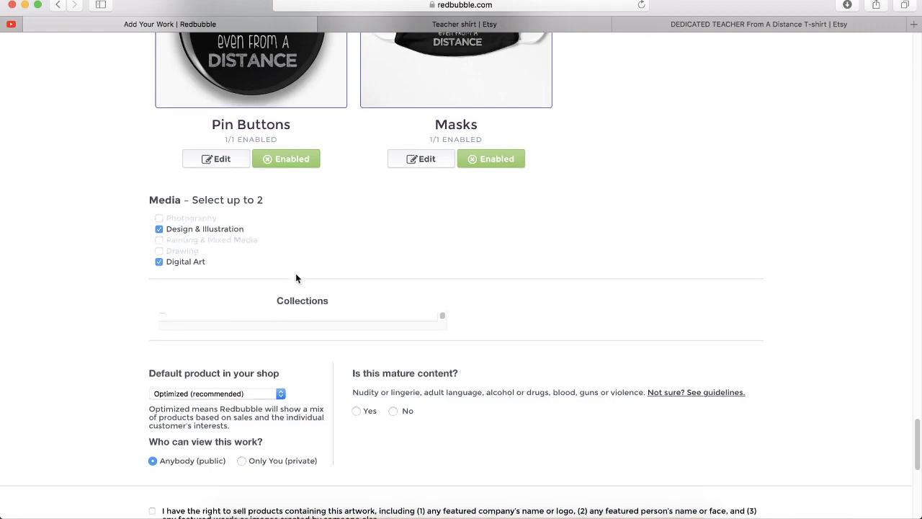
{"action": "scroll", "coordinate": [218, 268], "scroll_direction": "down", "scroll_amount": 2}
{"action": "left_click", "coordinate": [244, 324]}
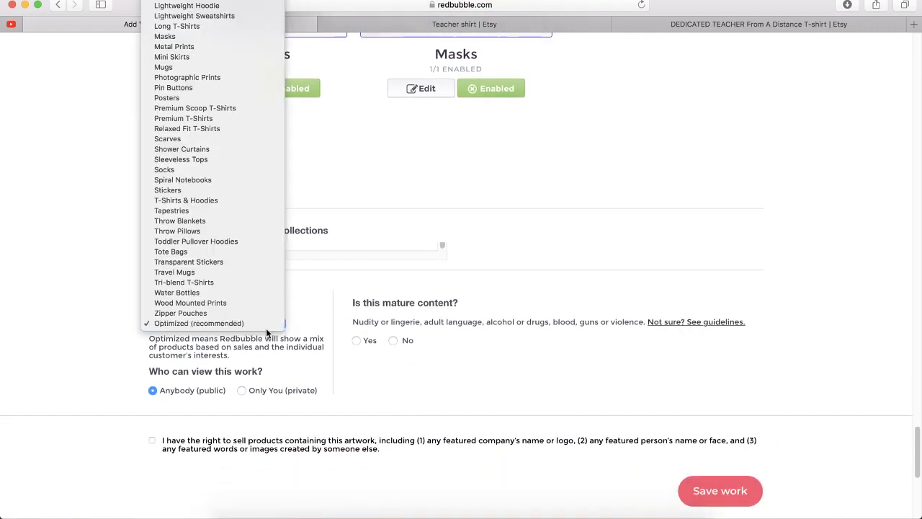
{"action": "left_click", "coordinate": [228, 199]}
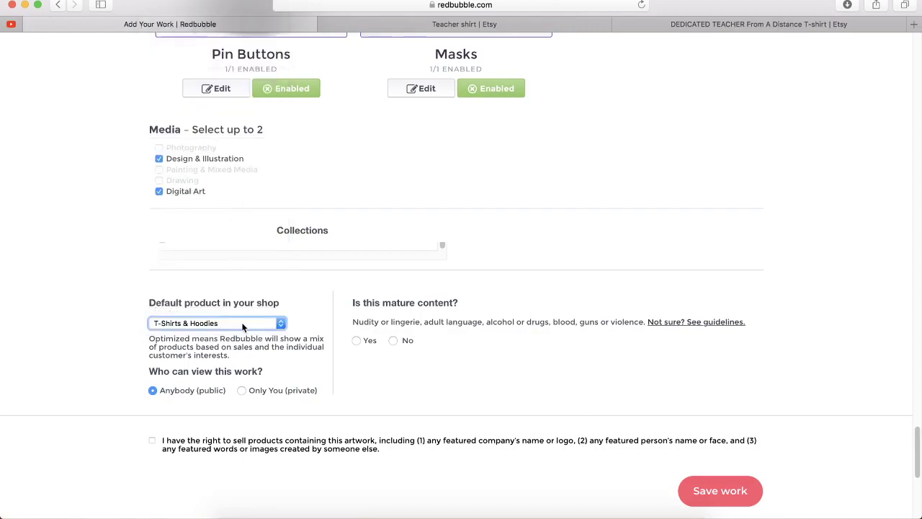
- Mark the work as not mature content, highlighting the description's examples
{"action": "left_click", "coordinate": [394, 340]}
{"action": "scroll", "coordinate": [348, 369], "scroll_direction": "down", "scroll_amount": 2}
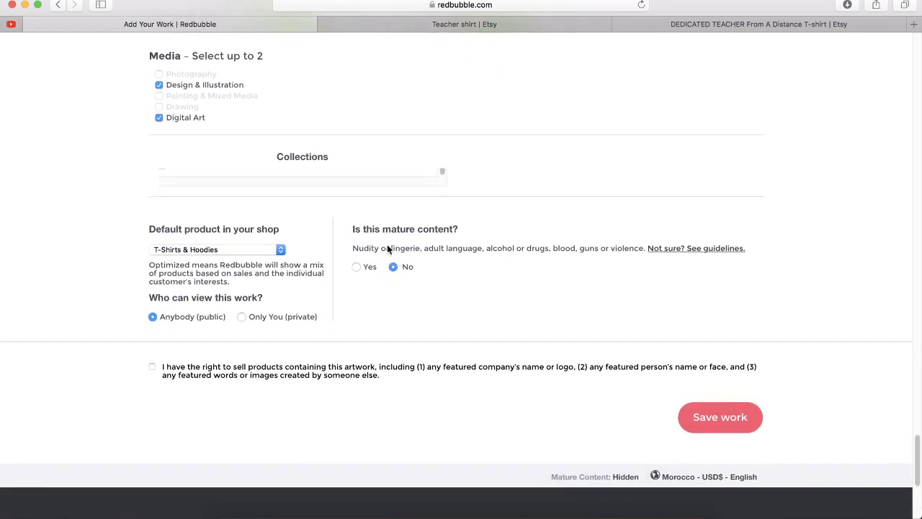
{"action": "left_click_drag", "start_coordinate": [352, 248], "coordinate": [585, 251]}
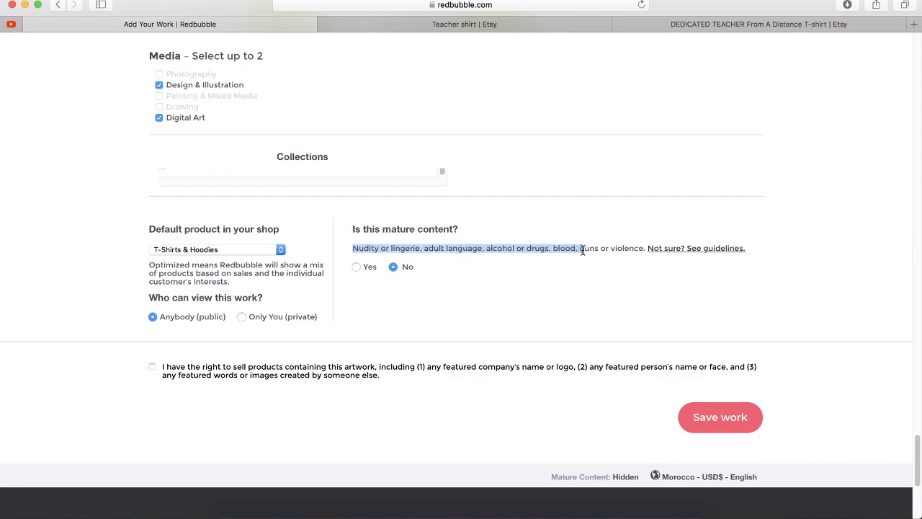
{"action": "left_click", "coordinate": [488, 259]}
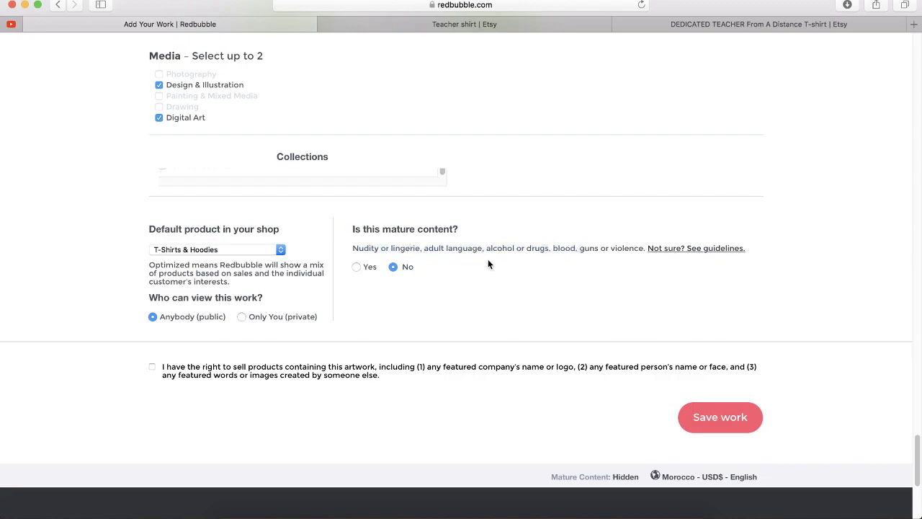
{"action": "left_click_drag", "start_coordinate": [350, 248], "coordinate": [405, 253]}
{"action": "left_click_drag", "start_coordinate": [487, 251], "coordinate": [516, 250]}
{"action": "scroll", "coordinate": [482, 302], "scroll_direction": "down", "scroll_amount": 1}
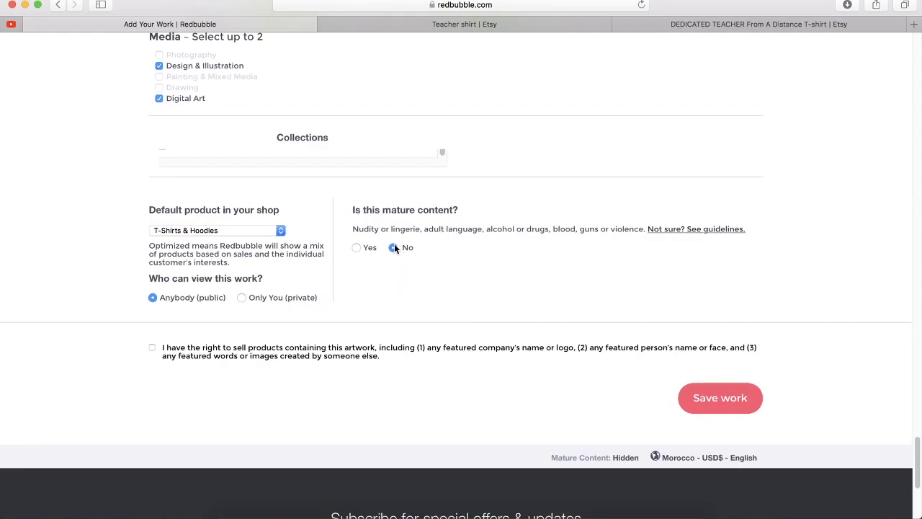
{"action": "left_click_drag", "start_coordinate": [355, 220], "coordinate": [577, 229]}
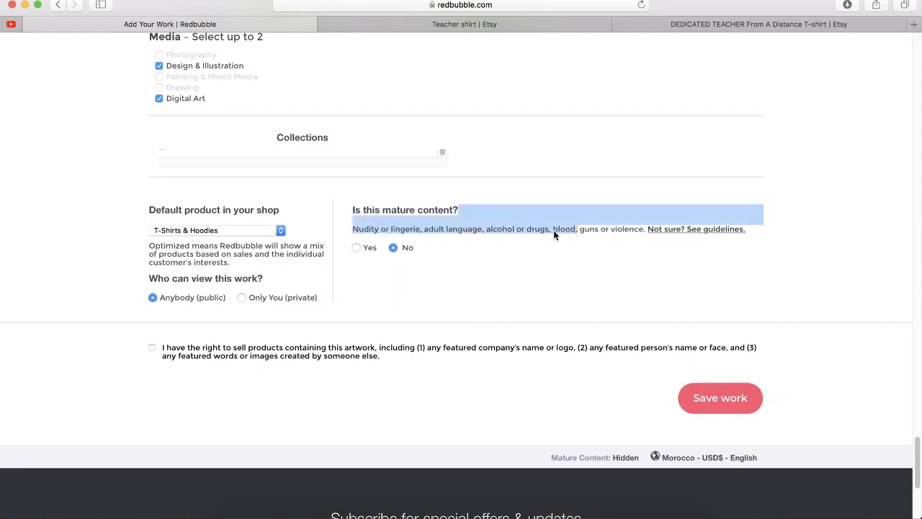
{"action": "left_click", "coordinate": [356, 247]}
{"action": "left_click", "coordinate": [393, 248]}
- Confirm the right to sell this artwork
{"action": "scroll", "coordinate": [367, 333], "scroll_direction": "down", "scroll_amount": 1}
{"action": "scroll", "coordinate": [366, 333], "scroll_direction": "down", "scroll_amount": 3}
{"action": "left_click", "coordinate": [165, 276]}
{"action": "scroll", "coordinate": [237, 288], "scroll_direction": "up", "scroll_amount": 15}
{"action": "scroll", "coordinate": [588, 344], "scroll_direction": "down", "scroll_amount": 8}
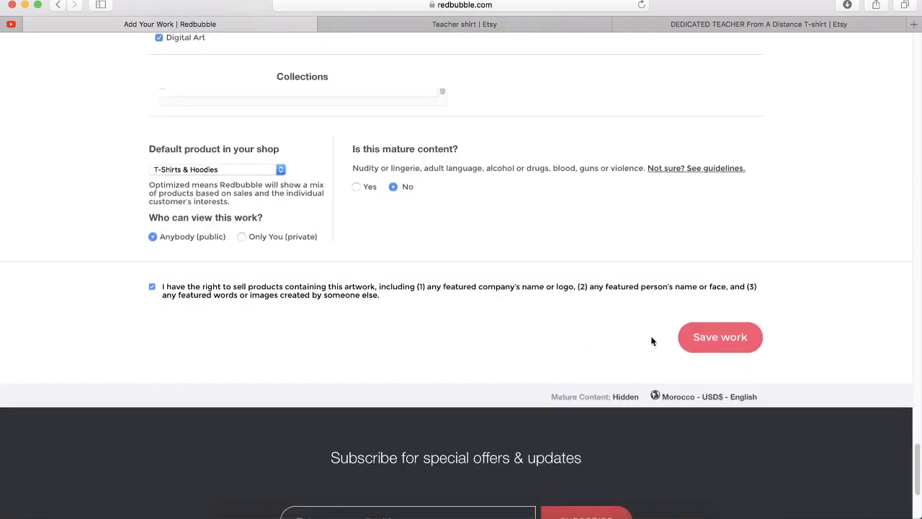
- Scroll back up and place the cursor in the Tags field
{"action": "scroll", "coordinate": [716, 349], "scroll_direction": "up", "scroll_amount": 15}
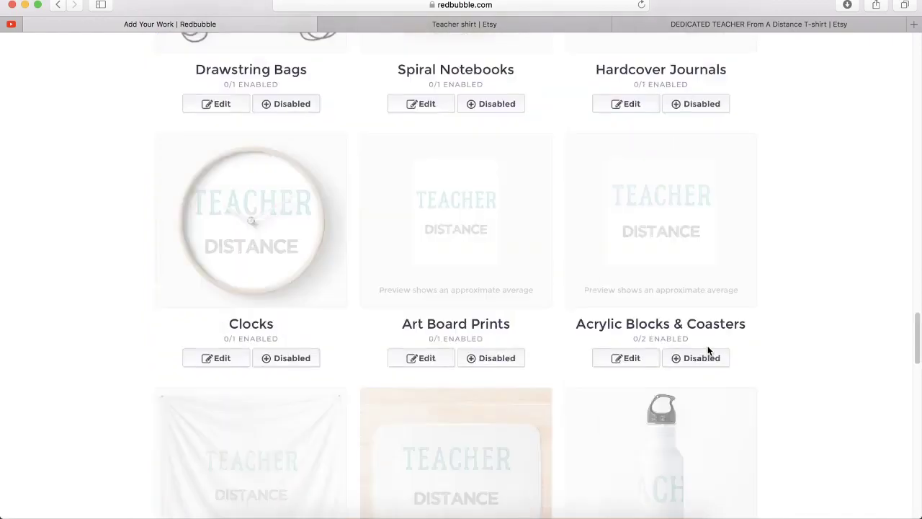
{"action": "scroll", "coordinate": [706, 334], "scroll_direction": "up", "scroll_amount": 10}
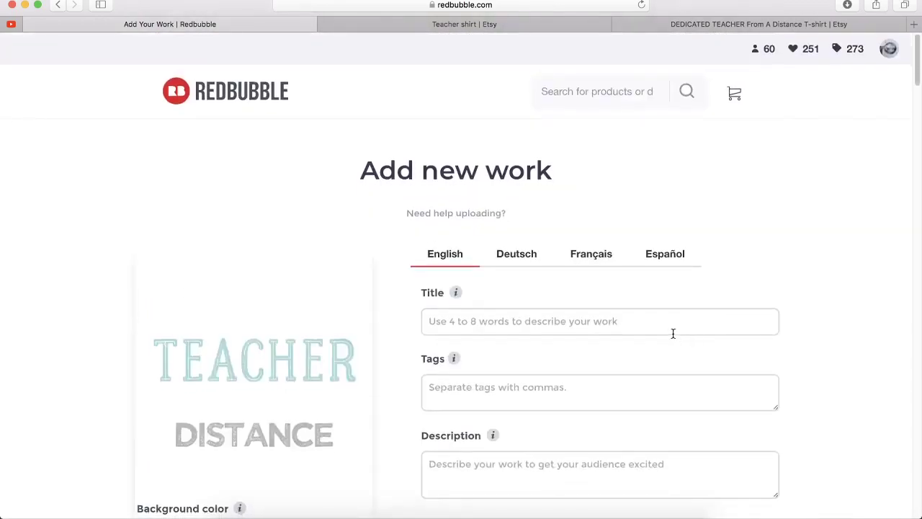
{"action": "scroll", "coordinate": [663, 330], "scroll_direction": "down", "scroll_amount": 5}
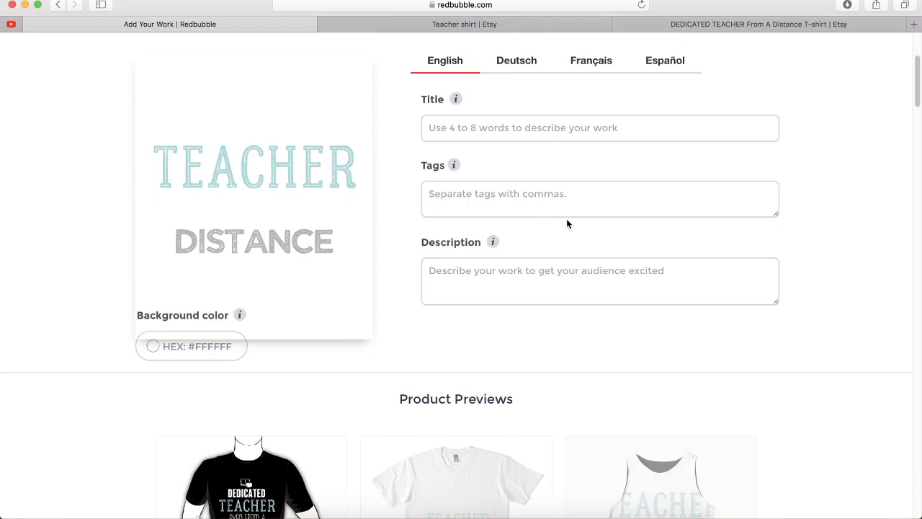
{"action": "left_click", "coordinate": [527, 204]}
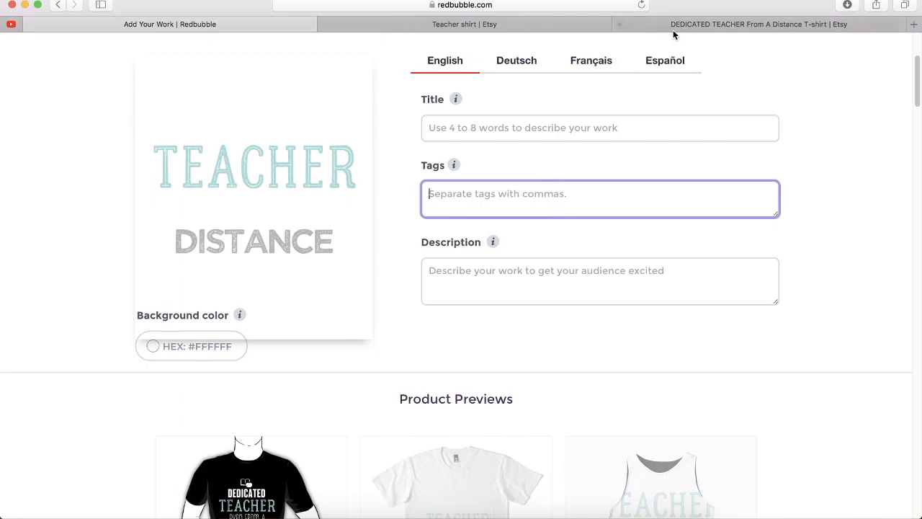
- Review the Etsy teacher-shirt search and the DEDICATED TEACHER listing tabs
{"action": "left_click", "coordinate": [520, 29]}
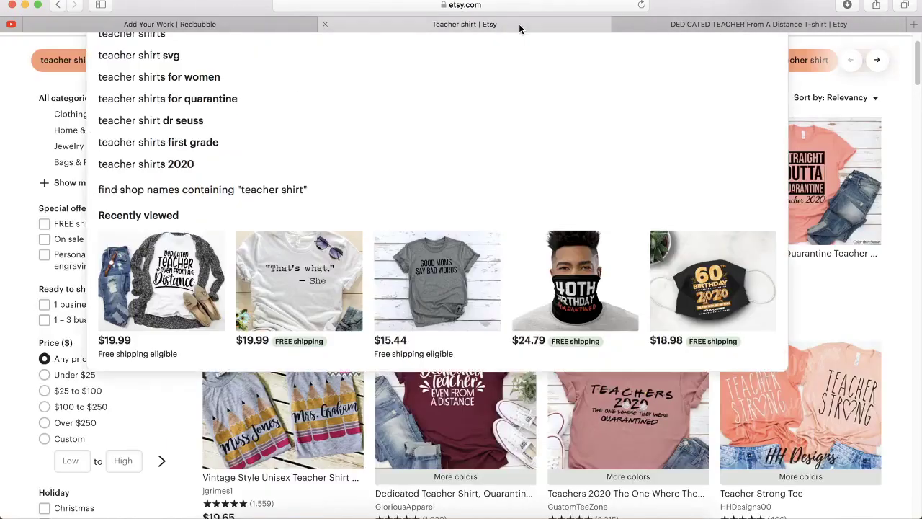
{"action": "left_click", "coordinate": [474, 6]}
{"action": "left_click", "coordinate": [710, 29]}
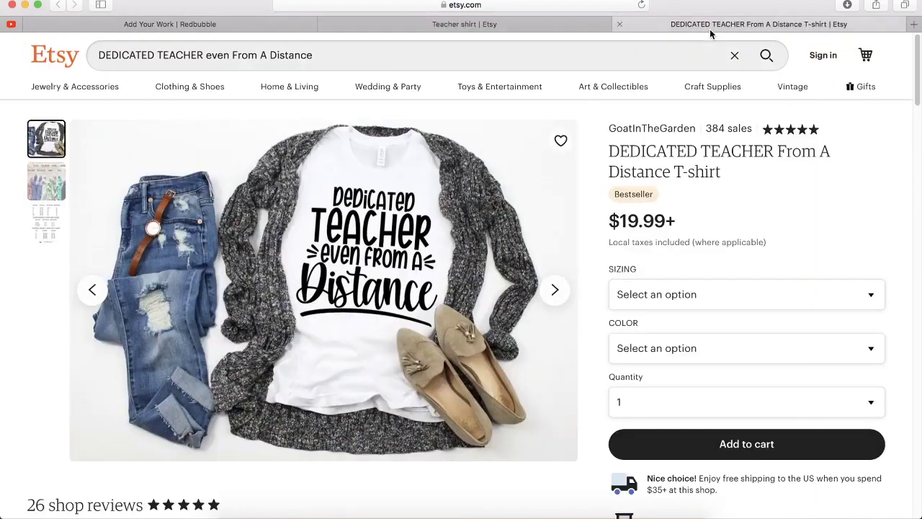
{"action": "left_click", "coordinate": [547, 7]}
- Load redbubble.com in a new browser tab
{"action": "left_click", "coordinate": [913, 24]}
{"action": "type", "text": "redbubble.com"}
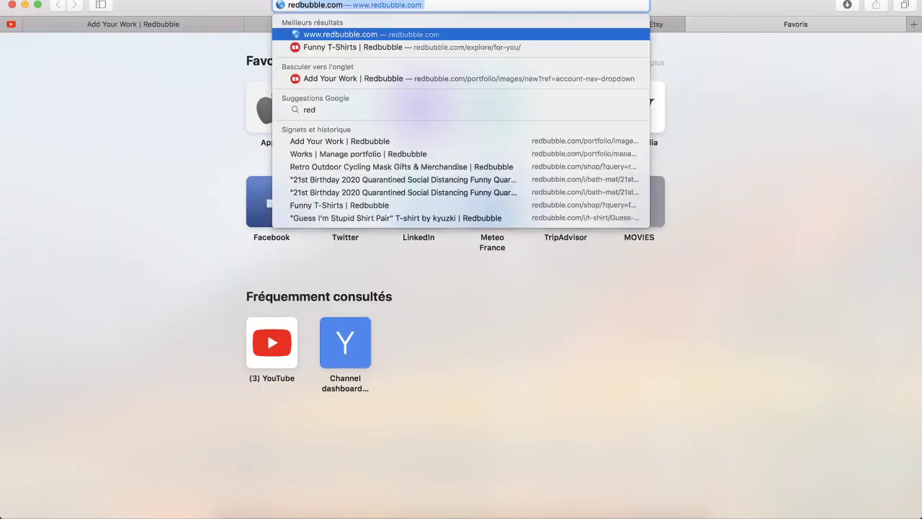
{"action": "key", "text": "Return"}
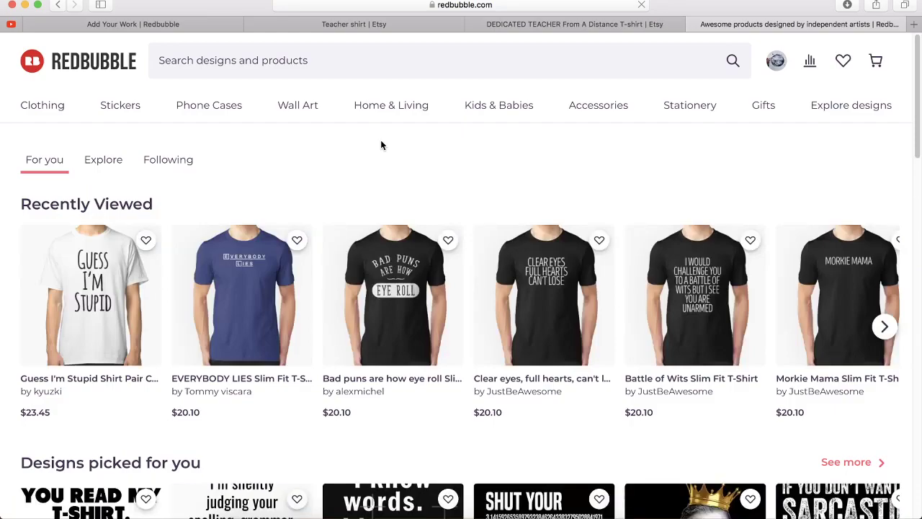
- Search Redbubble for 'funny shirt' and select the row of related tags
{"action": "left_click", "coordinate": [289, 73]}
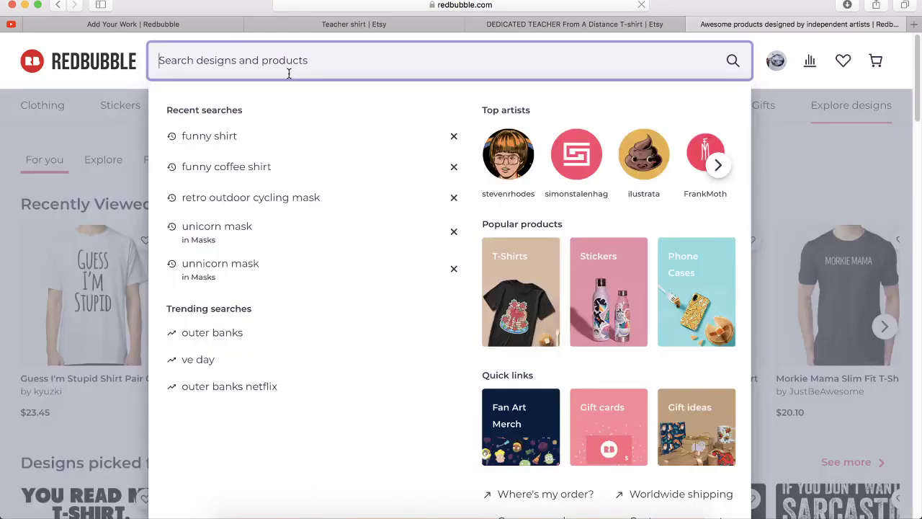
{"action": "type", "text": "fun"}
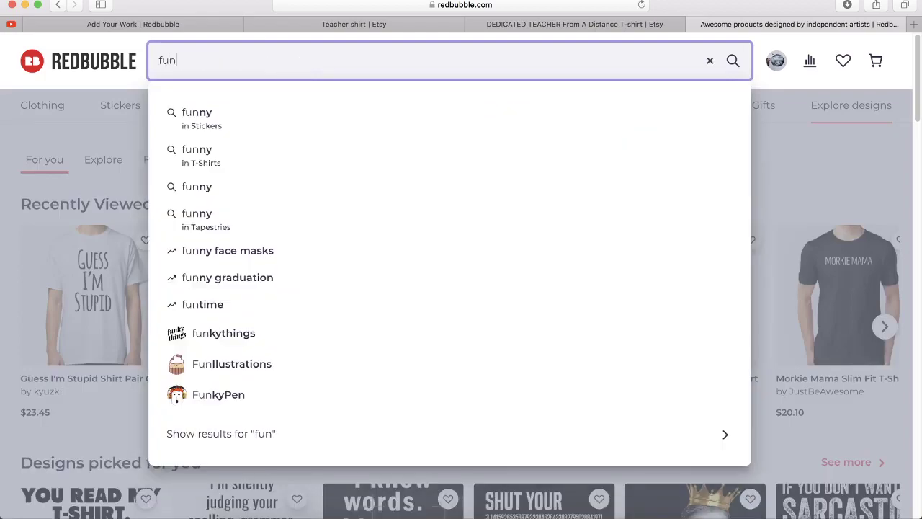
{"action": "type", "text": "ny shirt"}
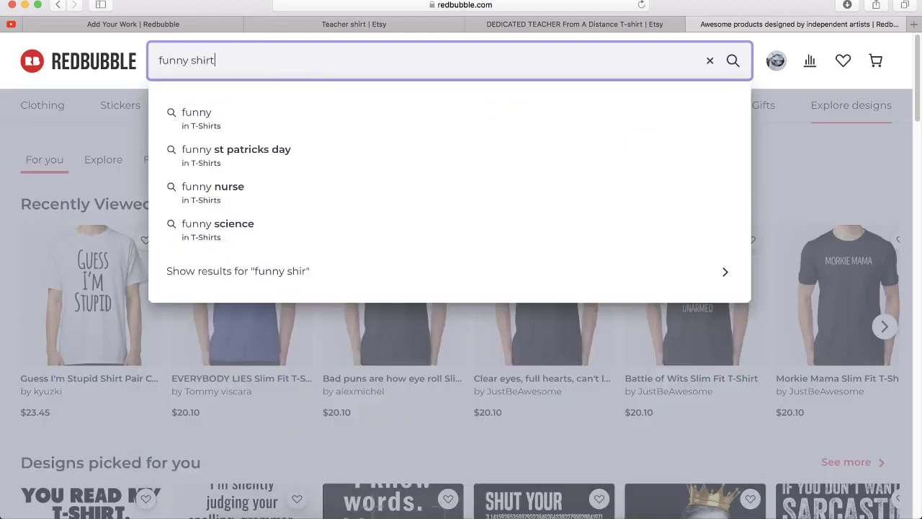
{"action": "key", "text": "Return"}
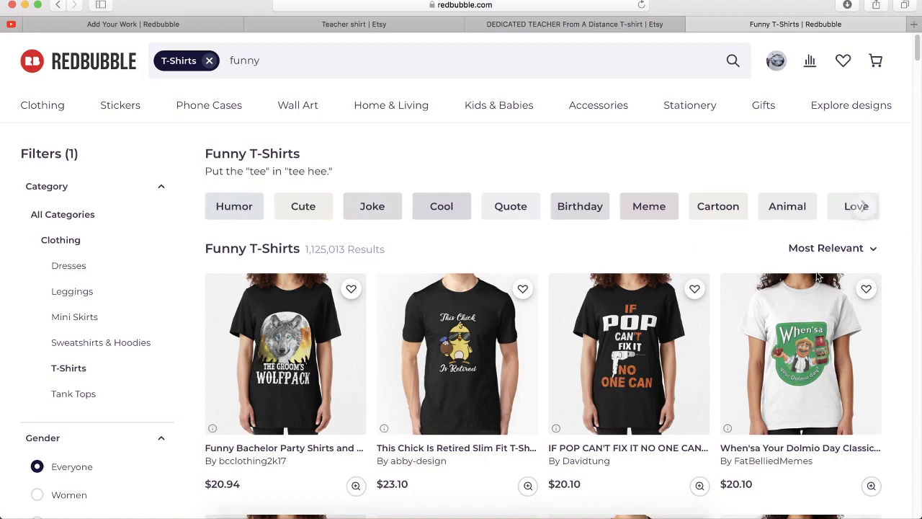
{"action": "scroll", "coordinate": [828, 253], "scroll_direction": "down", "scroll_amount": 2}
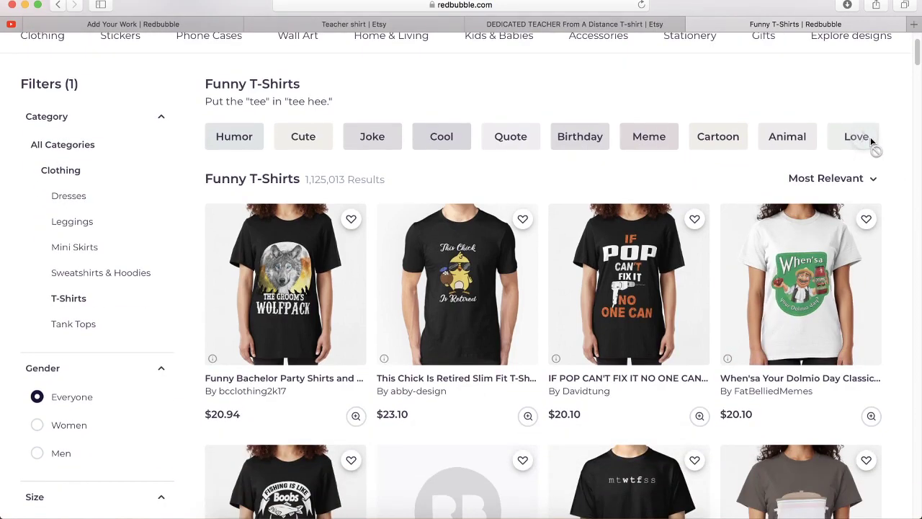
{"action": "left_click_drag", "start_coordinate": [203, 141], "coordinate": [229, 129]}
{"action": "key", "text": "super+c"}
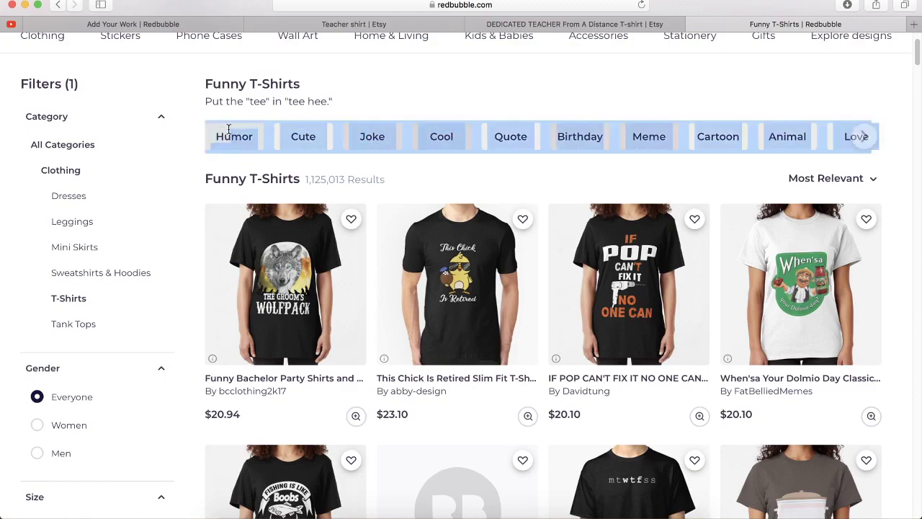
- Open Delim.co in a new tab and clear an incorrect paste
{"action": "left_click", "coordinate": [915, 25]}
{"action": "type", "text": "delim"}
{"action": "key", "text": "Return"}
{"action": "left_click", "coordinate": [146, 172]}
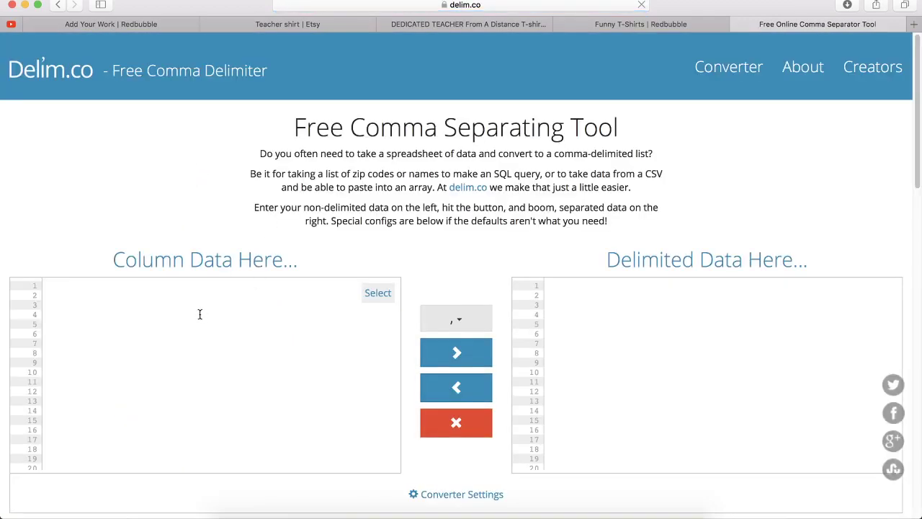
{"action": "type", "text": "Distance ever from A TEACHER DEDICATED"}
{"action": "key", "text": "super+a"}
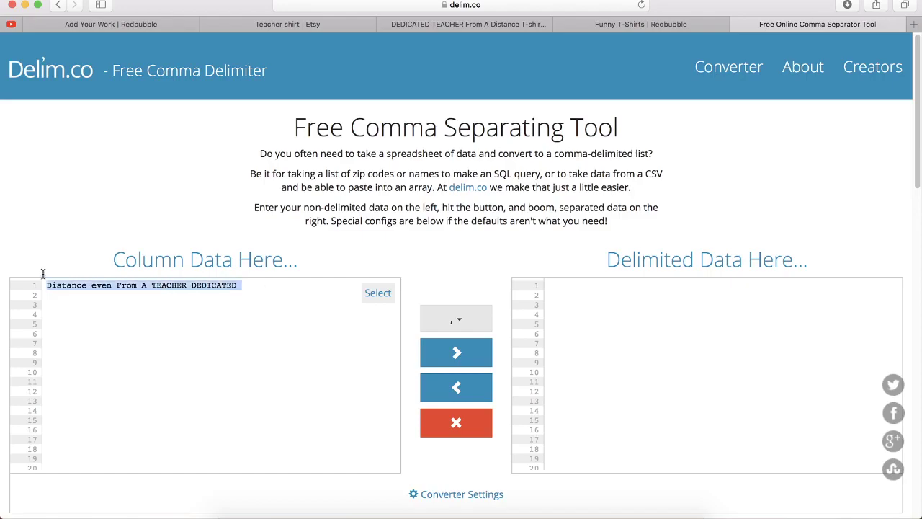
{"action": "key", "text": "BackSpace"}
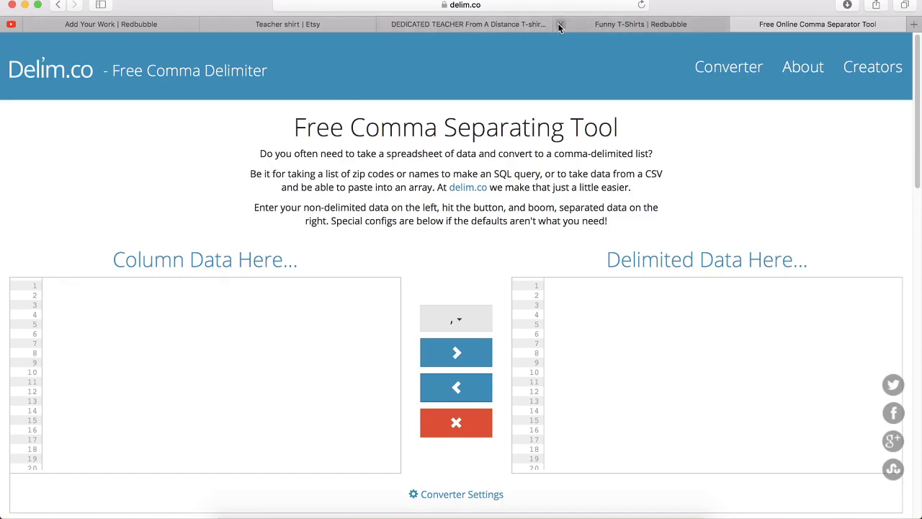
- Paste the copied tags into Delim.co's column box and convert them to comma-separated text
{"action": "left_click", "coordinate": [597, 25]}
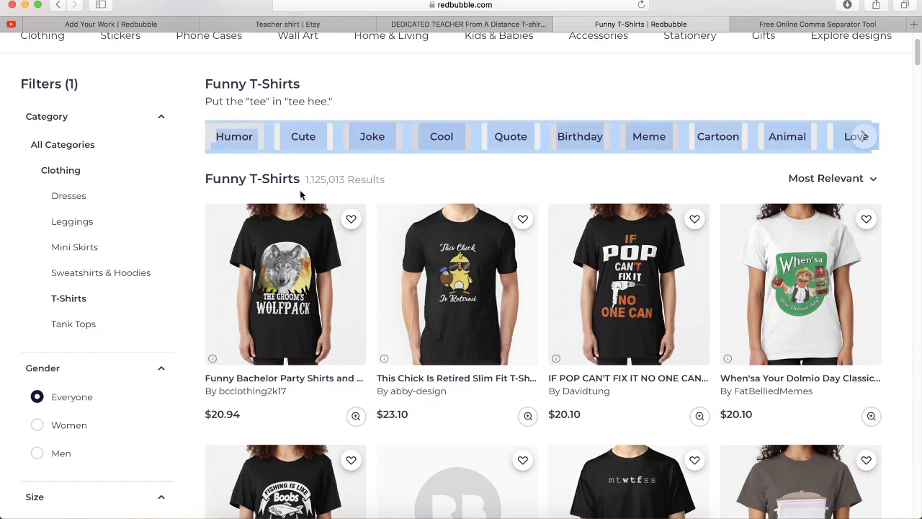
{"action": "left_click", "coordinate": [746, 23]}
{"action": "left_click", "coordinate": [237, 282]}
{"action": "key", "text": "super+v"}
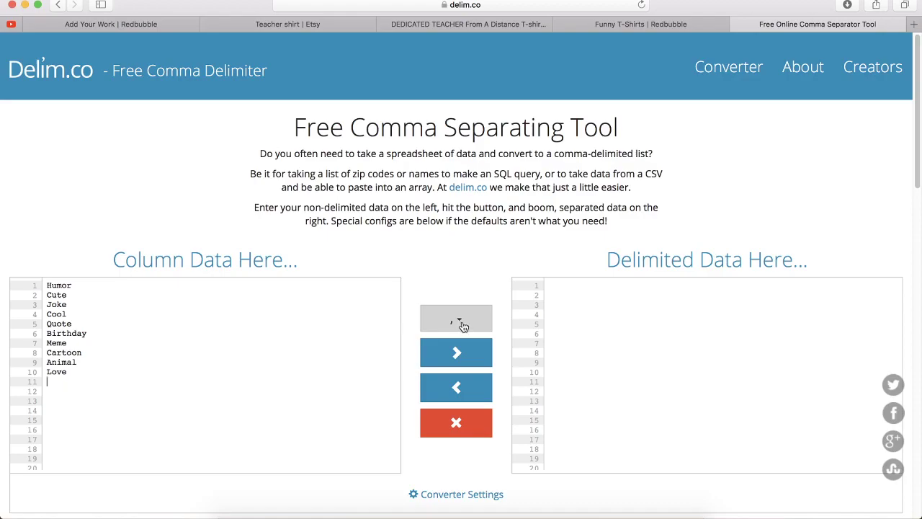
{"action": "left_click", "coordinate": [463, 354]}
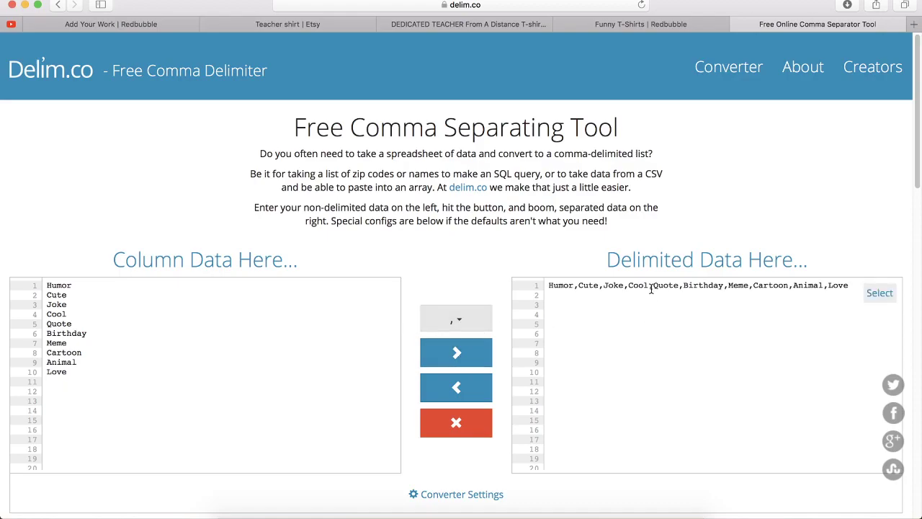
- Paste the comma-separated tags into Redbubble's Tags field, ending with a comma
{"action": "left_click", "coordinate": [876, 295]}
{"action": "key", "text": "super+c"}
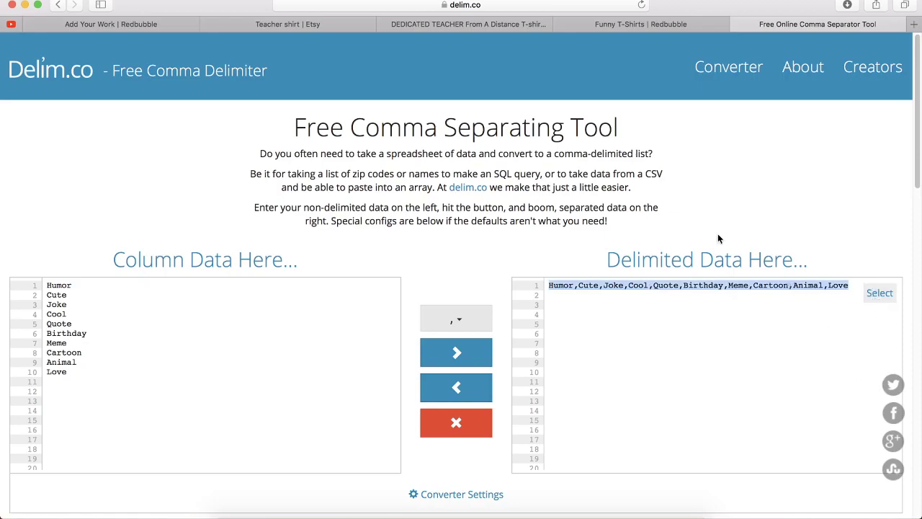
{"action": "left_click", "coordinate": [141, 28]}
{"action": "key", "text": "super+v"}
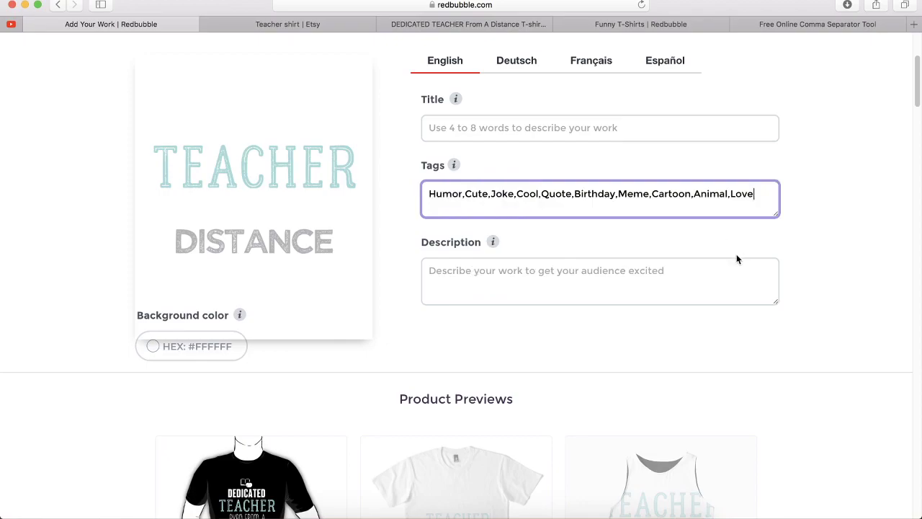
{"action": "type", "text": ","}
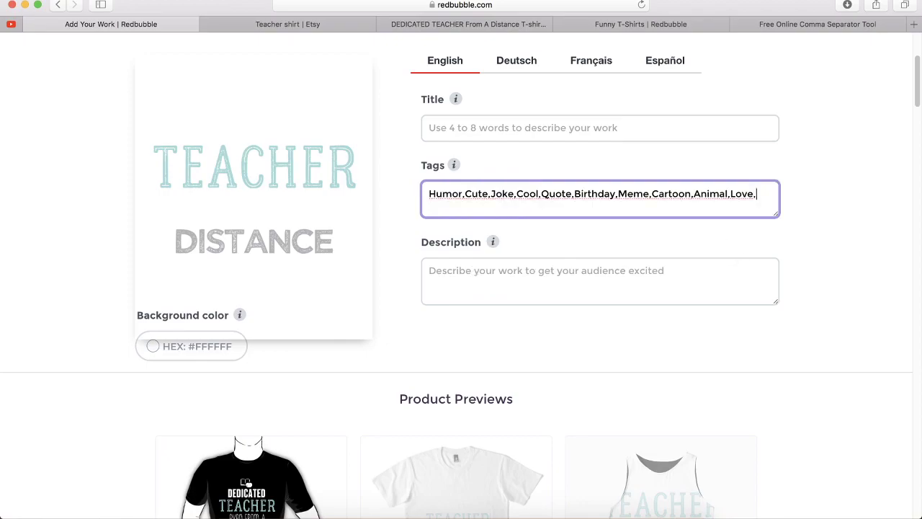
- Search for Joke T-shirts and copy the related tags row from the results
{"action": "left_click", "coordinate": [607, 27]}
{"action": "scroll", "coordinate": [358, 118], "scroll_direction": "up", "scroll_amount": 1}
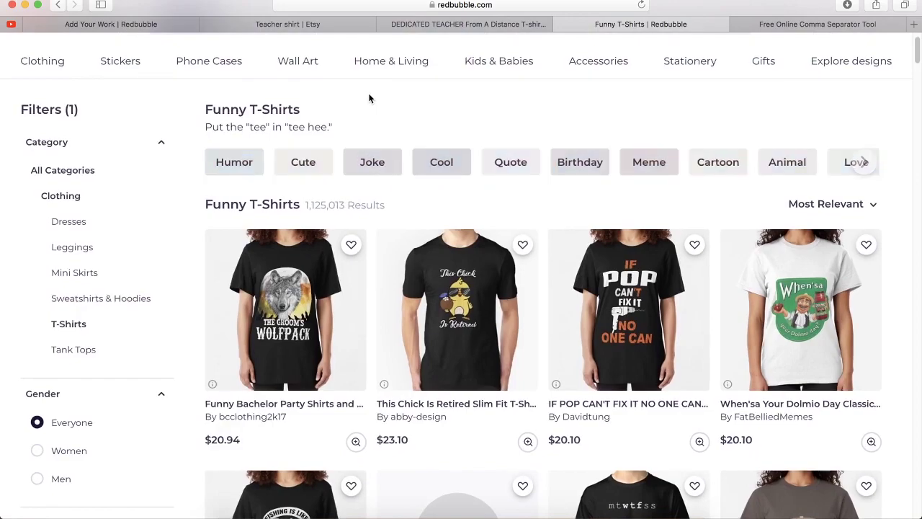
{"action": "left_click", "coordinate": [372, 162]}
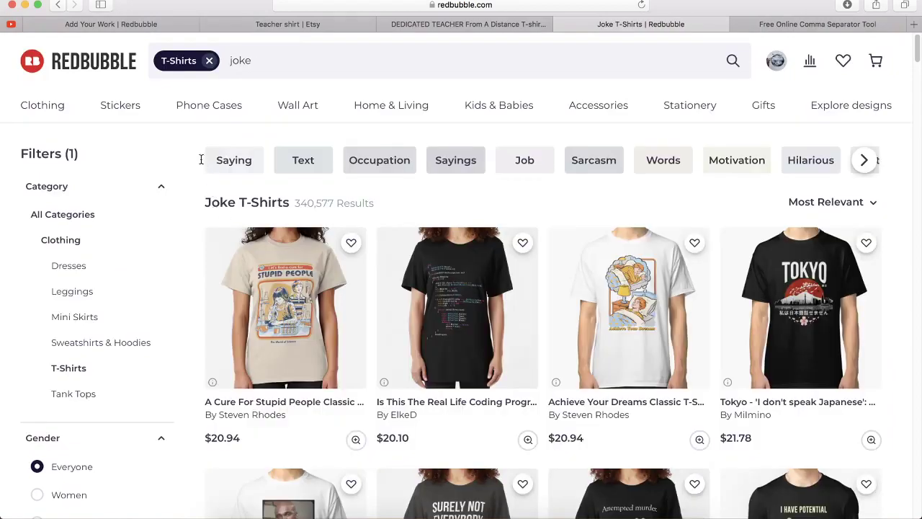
{"action": "triple_click", "coordinate": [201, 159]}
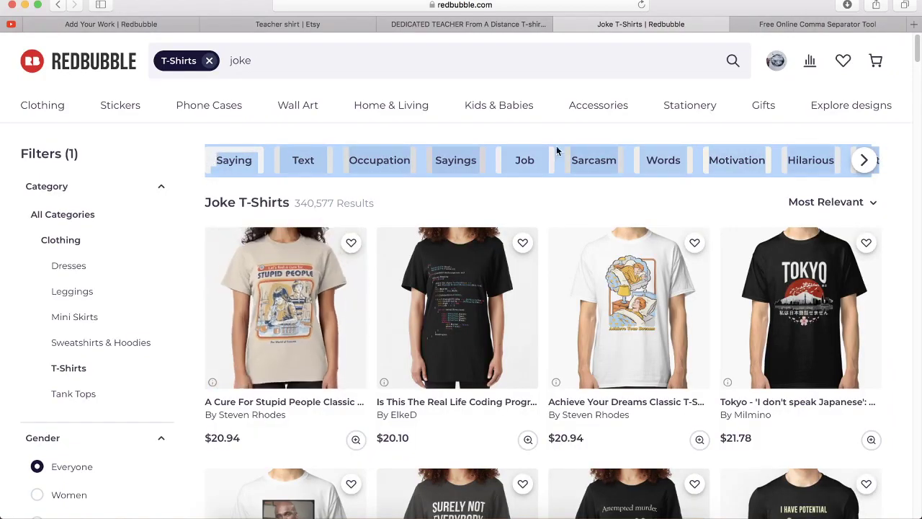
- Replace the Delim.co input with the joke tags, convert to comma-separated text, and copy it
{"action": "left_click", "coordinate": [802, 24]}
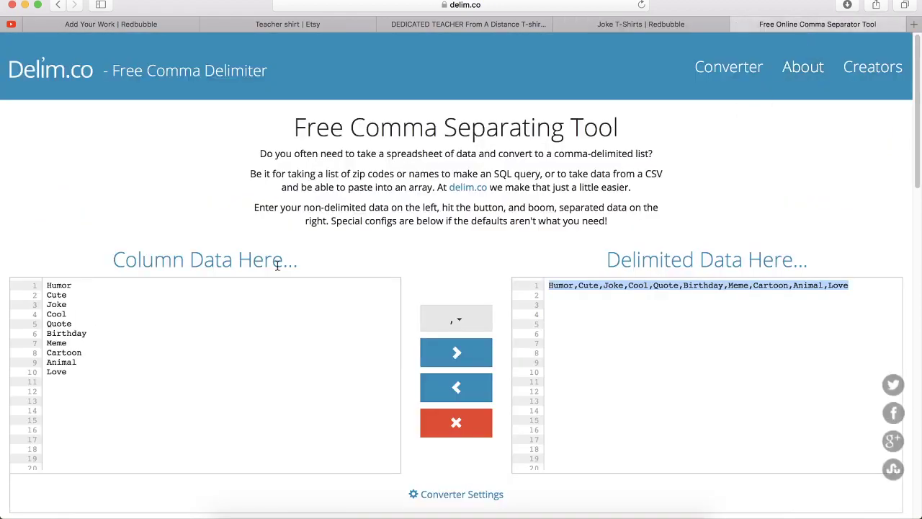
{"action": "left_click", "coordinate": [375, 310]}
{"action": "key", "text": "super+a"}
{"action": "type", "text": "Saying Text Occupation Sayings Job Sarcasm Words Motivation Hilarious Bestseller Pun"}
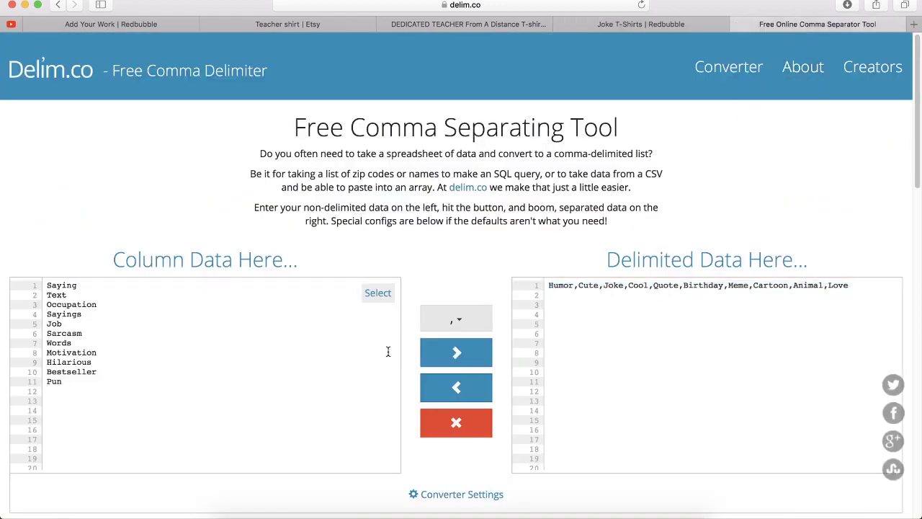
{"action": "left_click", "coordinate": [456, 353]}
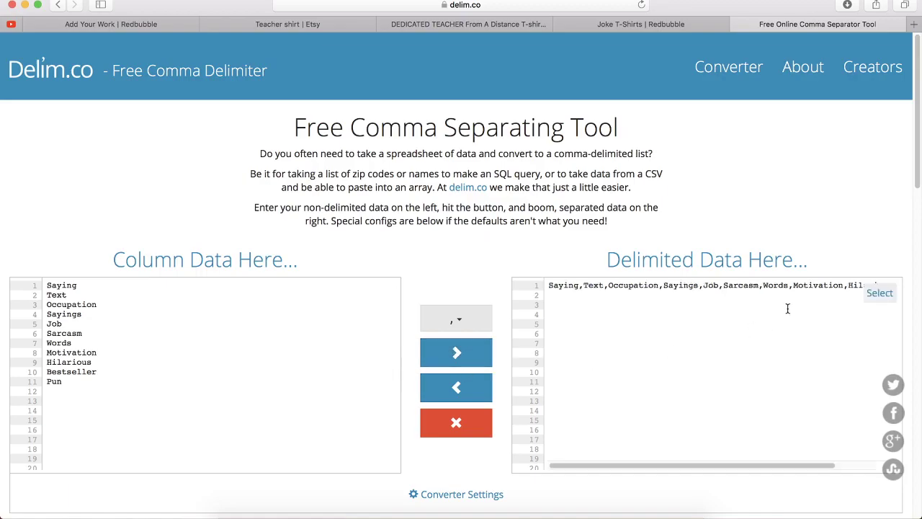
{"action": "left_click", "coordinate": [880, 293]}
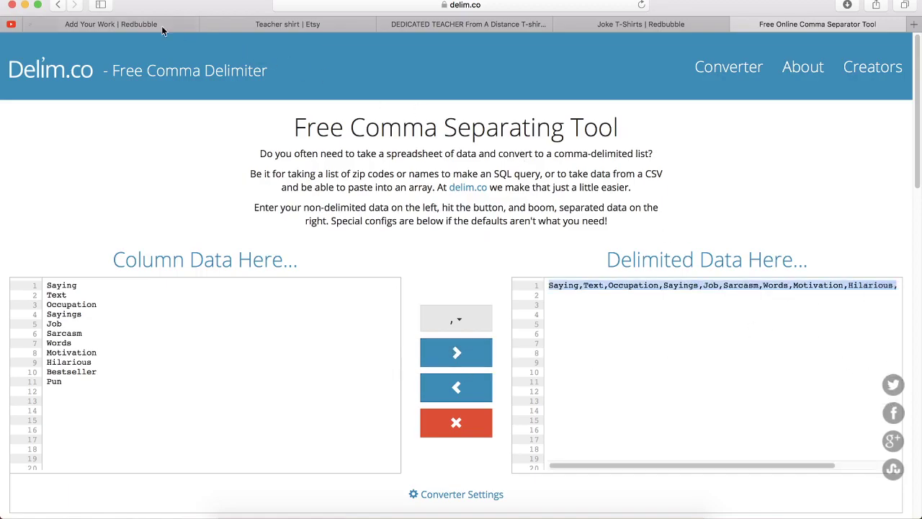
- Append the eleven joke tags, Saying through Pun, after Love in Redbubble's Tags field
{"action": "left_click", "coordinate": [138, 25]}
{"action": "type", "text": "Saying,Text,Occupation,Sayings,Job,Sarcasm,Words,Motivation,Hilarious,Bestseller,Pun"}
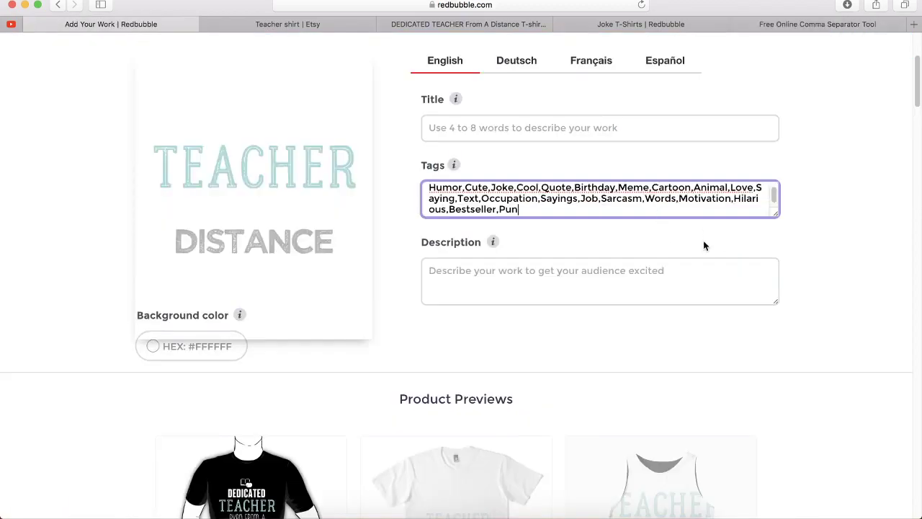
{"action": "key", "text": "super+Up"}
{"action": "mouse_move", "coordinate": [489, 240]}
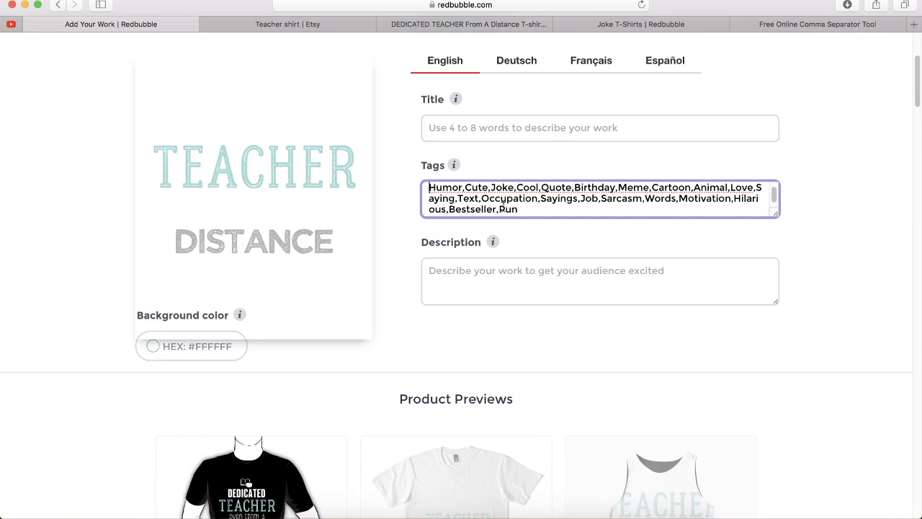
- Select the tag words Saying through Pun in the comma separator tool, then go back to Redbubble
{"action": "left_click", "coordinate": [765, 28]}
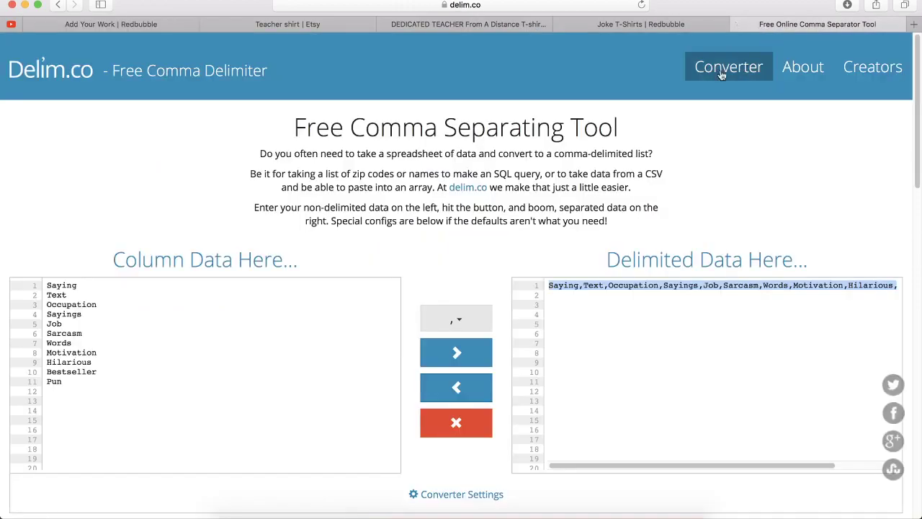
{"action": "left_click_drag", "start_coordinate": [105, 393], "coordinate": [52, 288]}
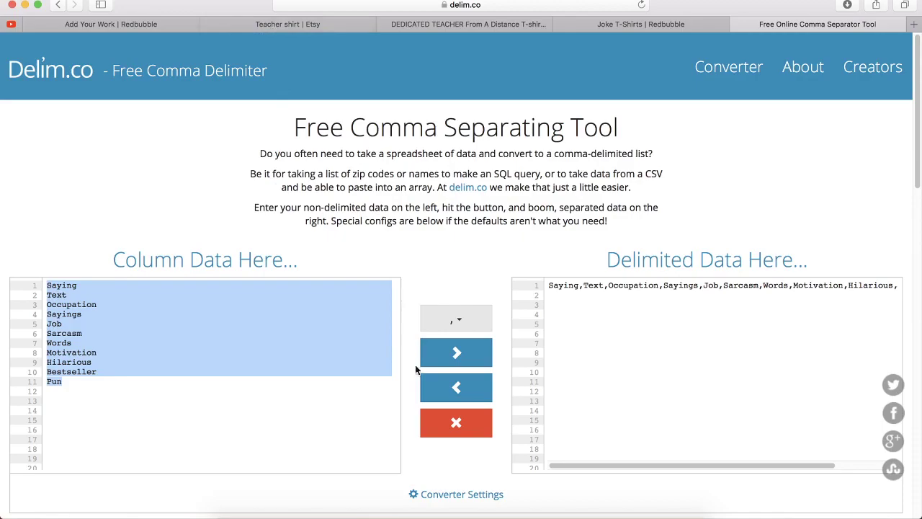
{"action": "mouse_move", "coordinate": [251, 318]}
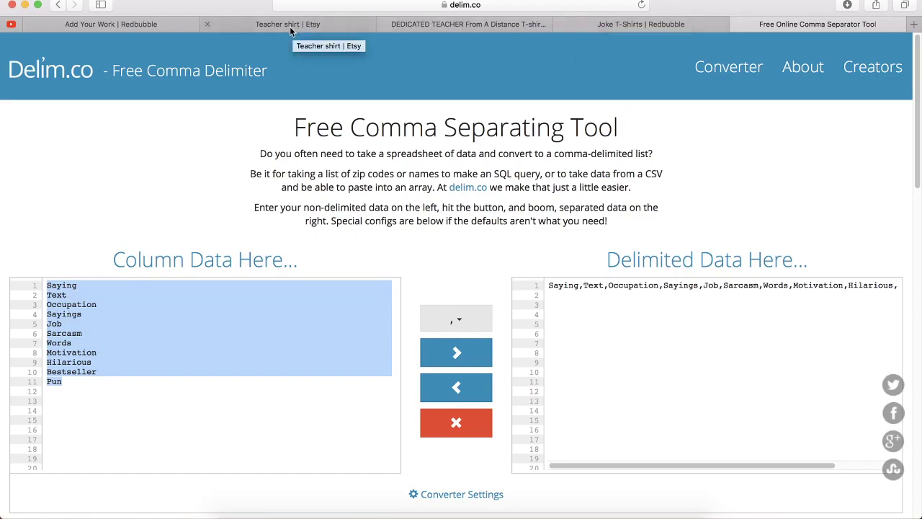
{"action": "left_click", "coordinate": [129, 26]}
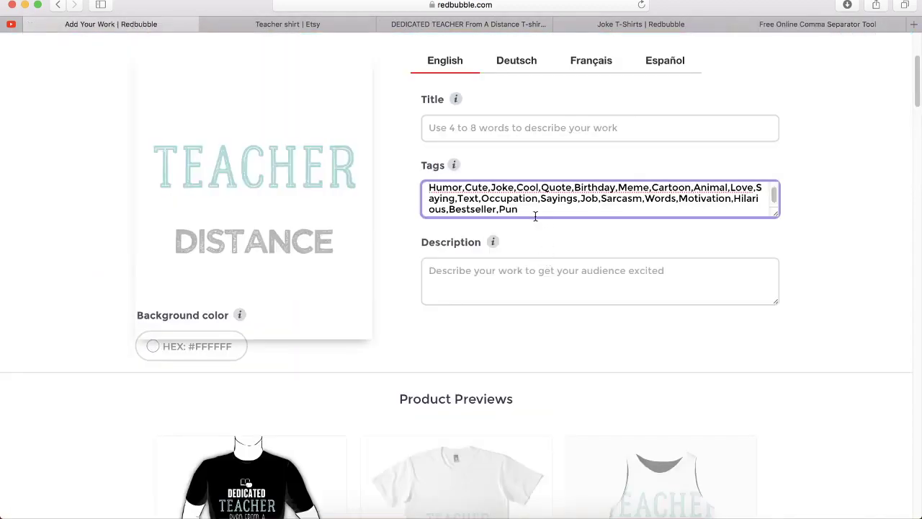
- Append tags birthday gift, present, christmas, thanksgiving, holiday, anniversary, bachelorette, dad mom and daughter
{"action": "type", "text": ", birthday gift, present,christmas,"}
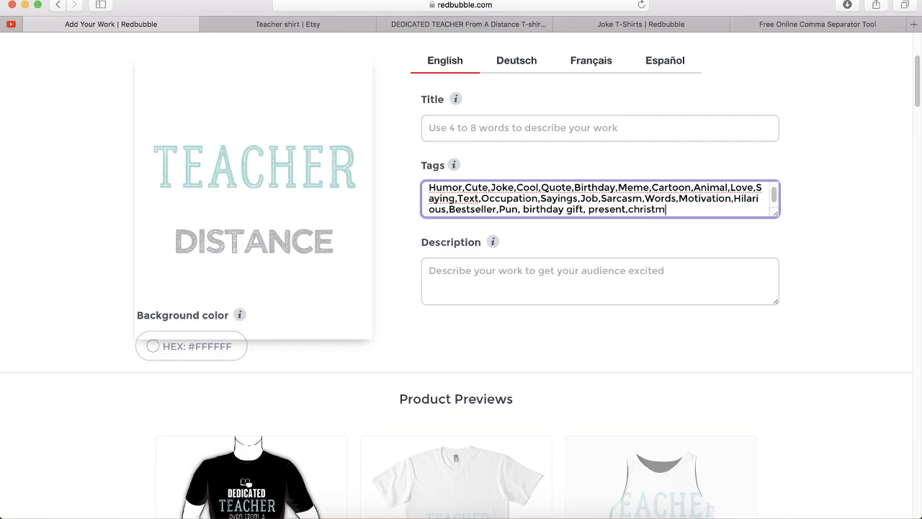
{"action": "type", "text": "thanksgiving, "}
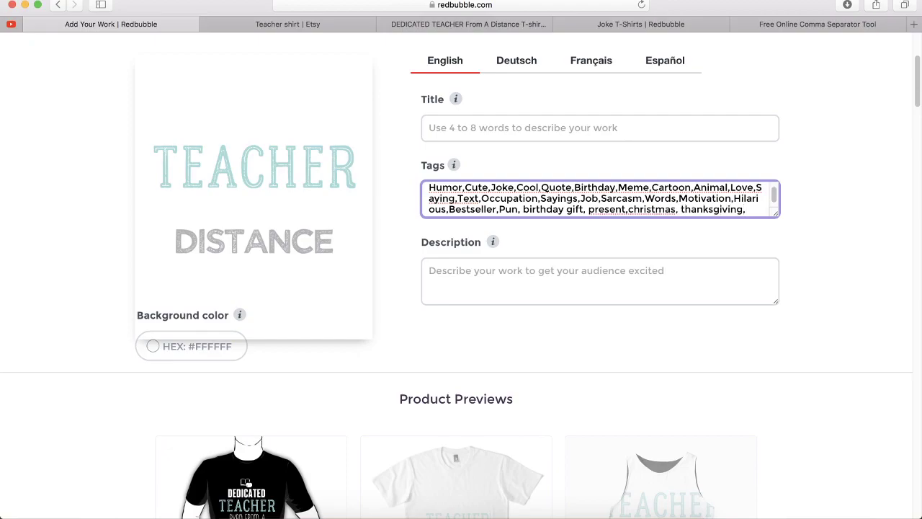
{"action": "type", "text": "holiday, "}
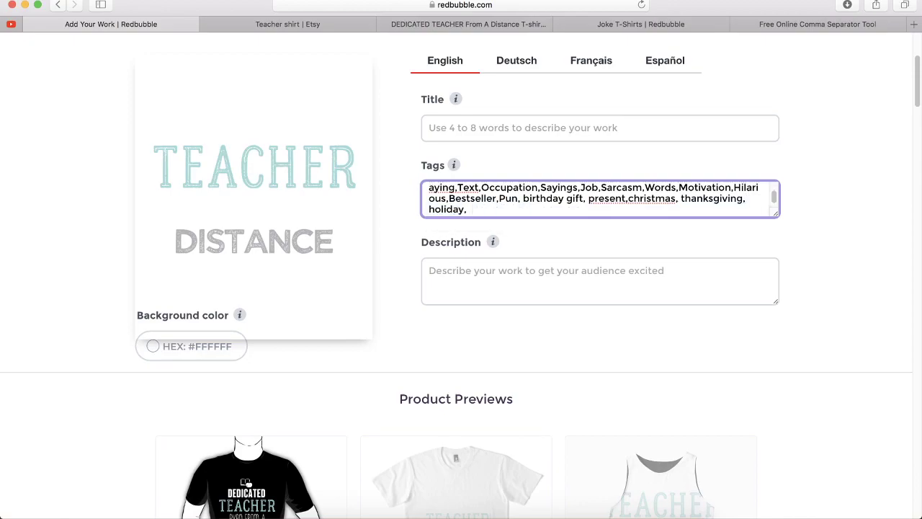
{"action": "type", "text": "anniversary, bachelorette"}
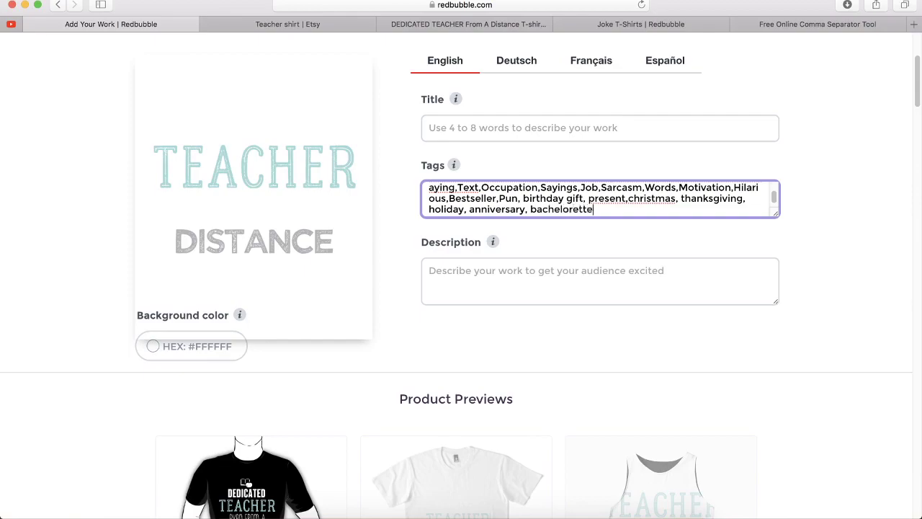
{"action": "type", "text": ","}
{"action": "scroll", "coordinate": [490, 208], "scroll_direction": "up", "scroll_amount": 2}
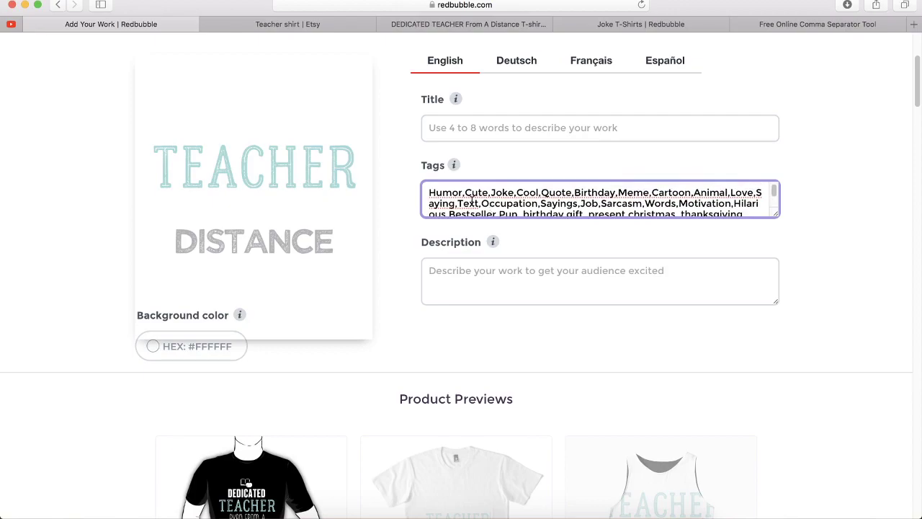
{"action": "scroll", "coordinate": [491, 190], "scroll_direction": "down", "scroll_amount": 3}
{"action": "key", "text": "BackSpace"}
{"action": "key", "text": "BackSpace"}
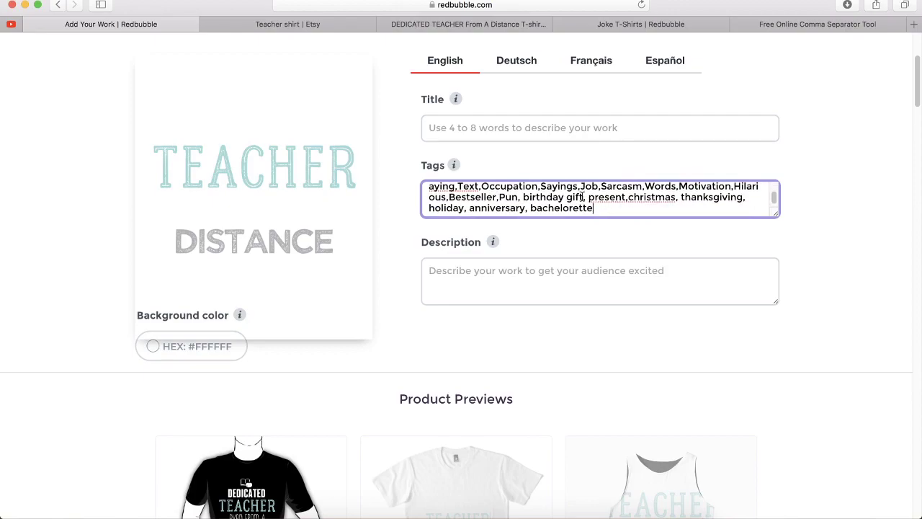
{"action": "scroll", "coordinate": [584, 194], "scroll_direction": "down", "scroll_amount": 1}
{"action": "type", "text": ", "}
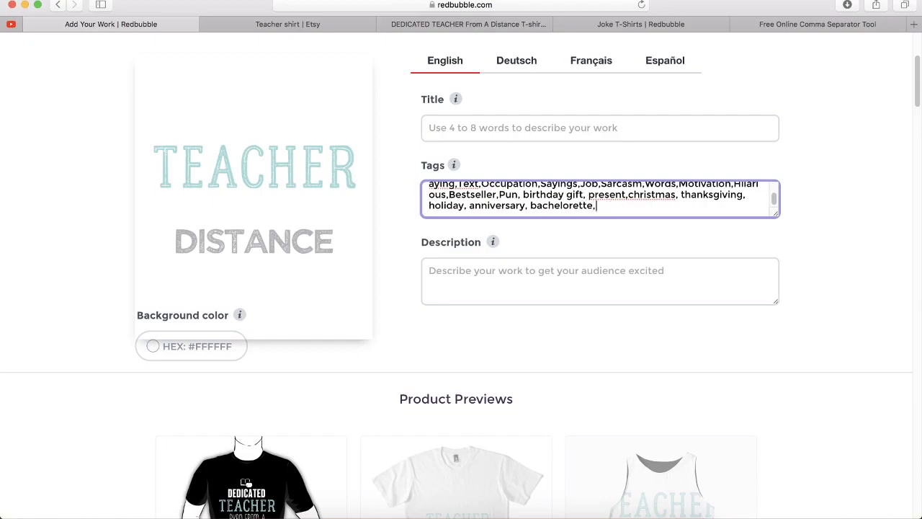
{"action": "type", "text": "dad mom, daughter "}
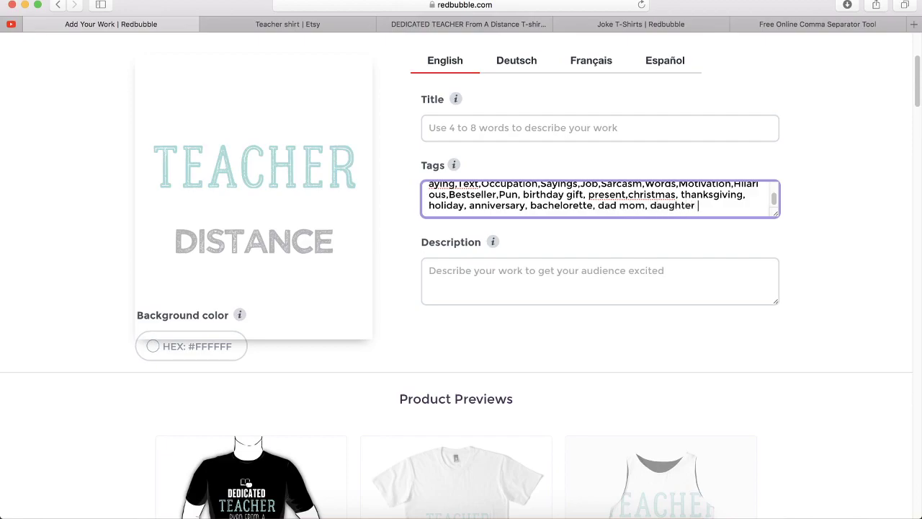
{"action": "type", "text": "b"}
- Add son, sister brother and for kids adult tags after daughter
{"action": "key", "text": "BackSpace"}
{"action": "type", "text": "son, sister brother,"}
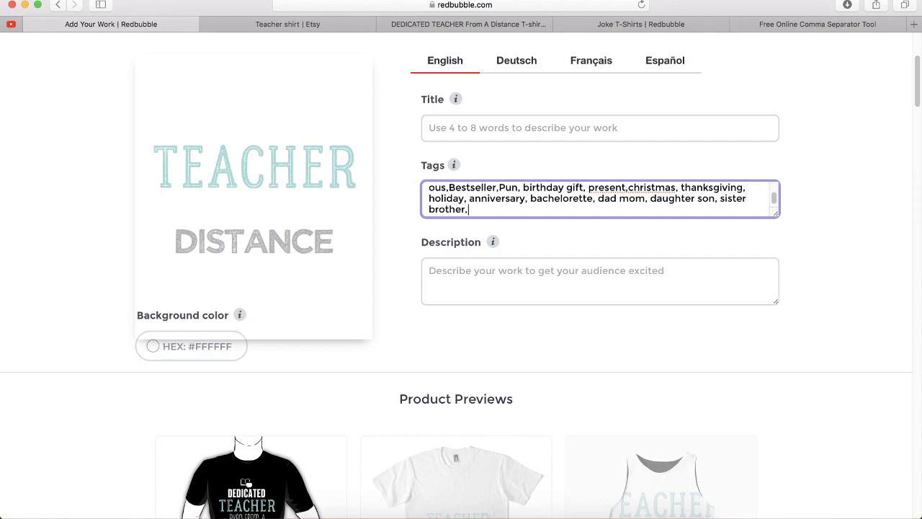
{"action": "type", "text": " kids adult,"}
{"action": "left_click", "coordinate": [466, 209]}
{"action": "type", "text": "for"}
{"action": "double_click", "coordinate": [447, 199]}
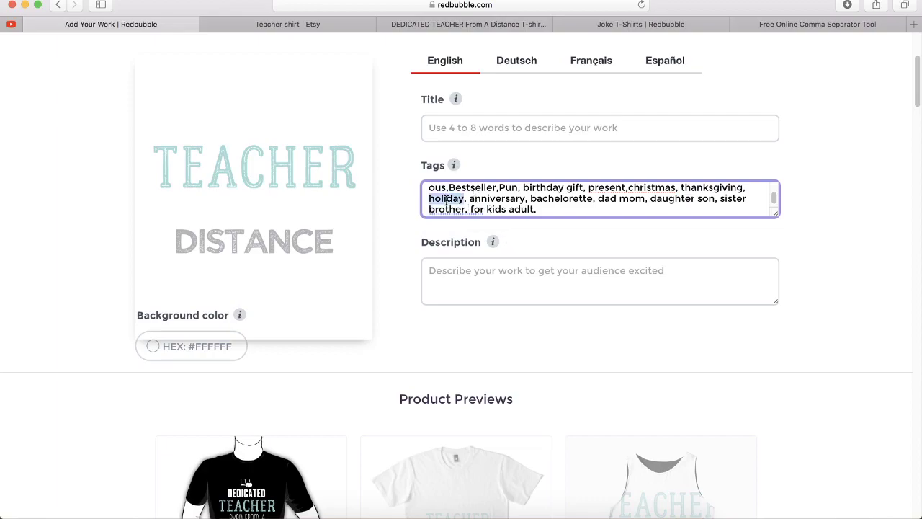
{"action": "left_click", "coordinate": [545, 209]}
{"action": "double_click", "coordinate": [517, 210]}
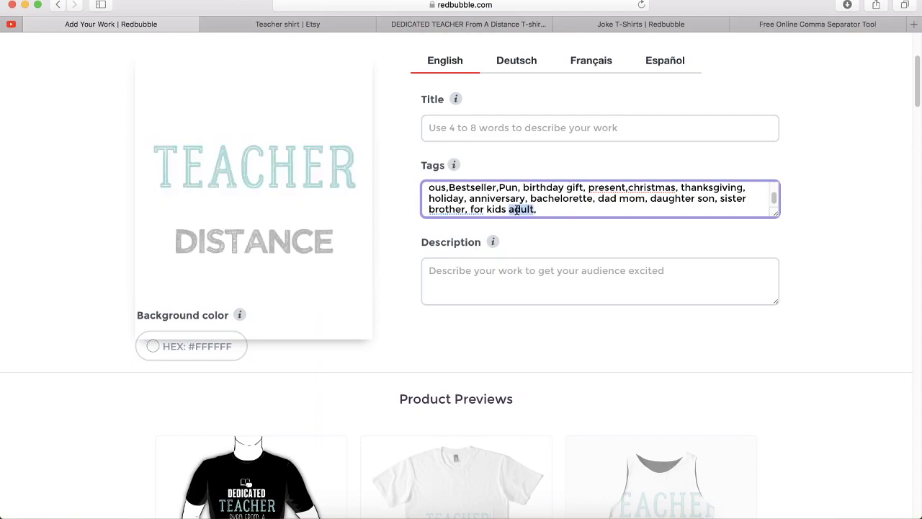
{"action": "left_click", "coordinate": [552, 212]}
- Add wife husband, grandma grandpa, mothers day gift and fathers day gift idea tags
{"action": "type", "text": "wife hi"}
{"action": "key", "text": "BackSpace"}
{"action": "type", "text": "usband,"}
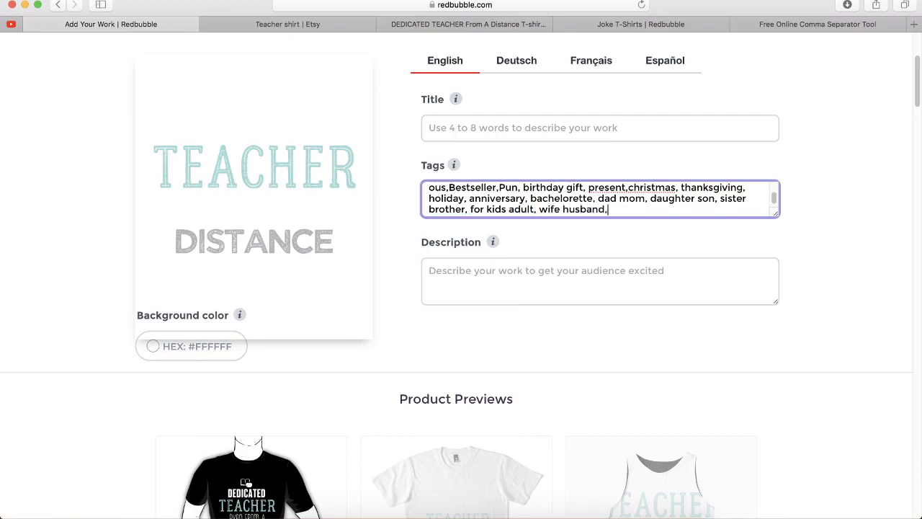
{"action": "type", "text": " grandma grandpa,"}
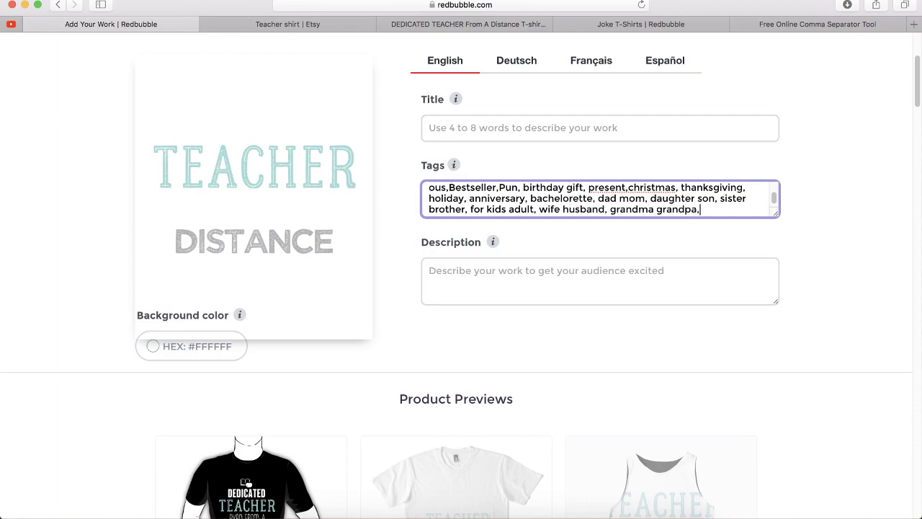
{"action": "type", "text": " mothers day gift, f"}
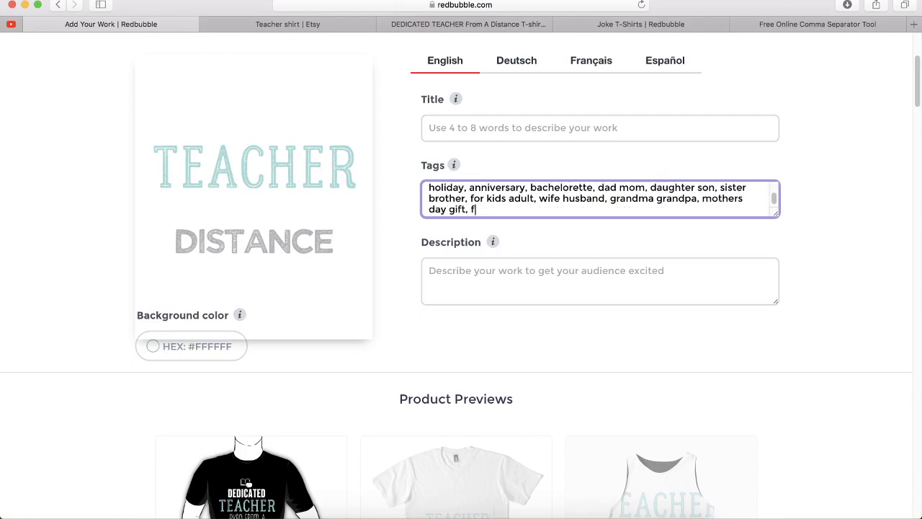
{"action": "type", "text": "athers day giftidea"}
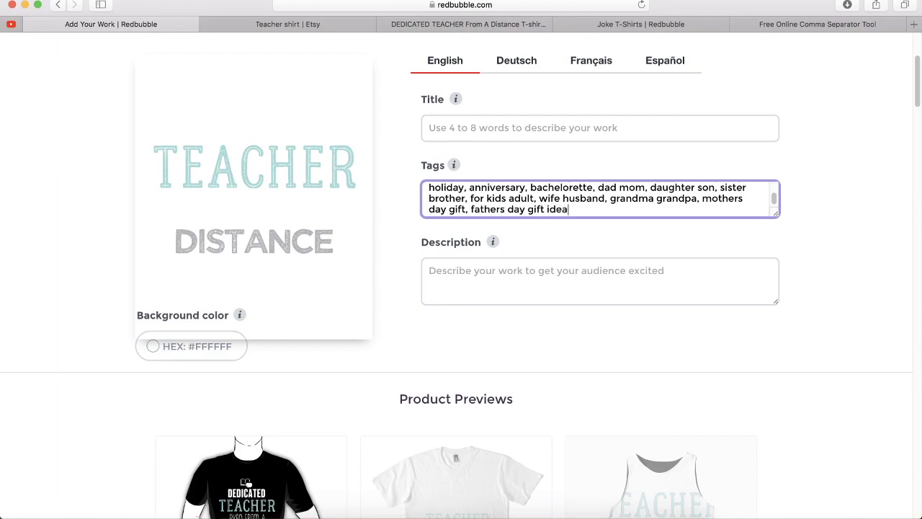
{"action": "scroll", "coordinate": [479, 215], "scroll_direction": "up", "scroll_amount": 10}
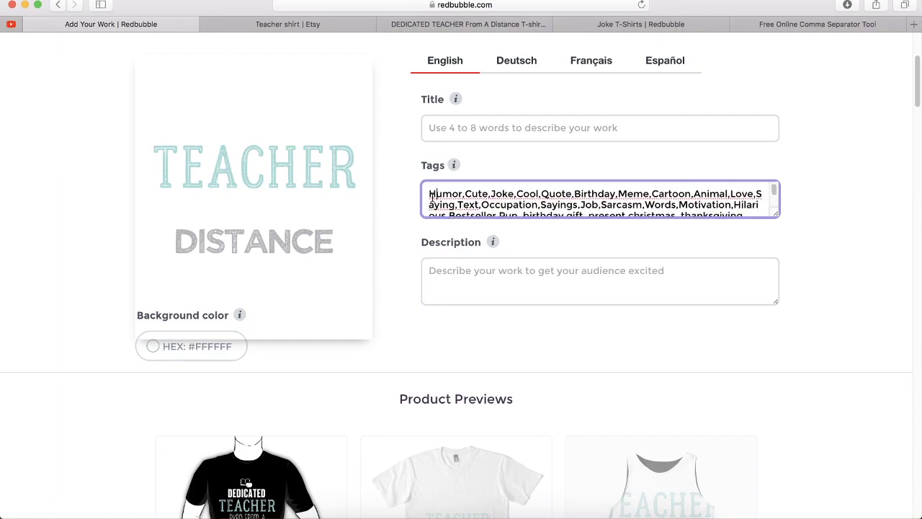
- Insert KEYWORD as the first tag, ahead of Humor, Cute and Joke
{"action": "key", "text": "super+Up"}
{"action": "type", "text": ","}
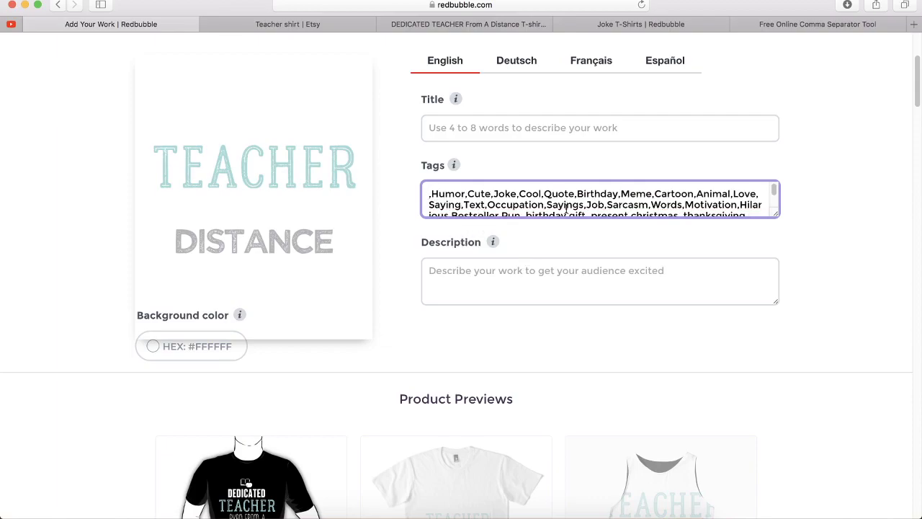
{"action": "key", "text": "Left"}
{"action": "type", "text": "KEY"}
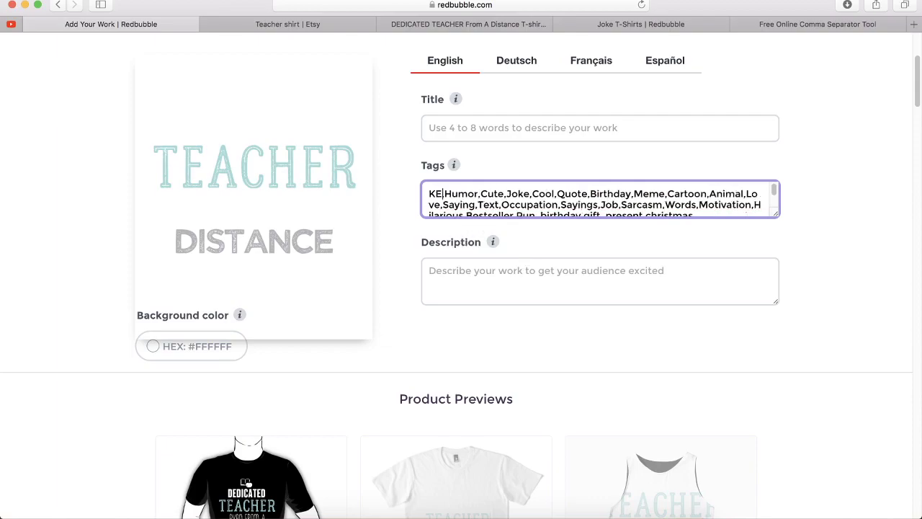
{"action": "key", "text": "Return"}
{"action": "key", "text": "BackSpace"}
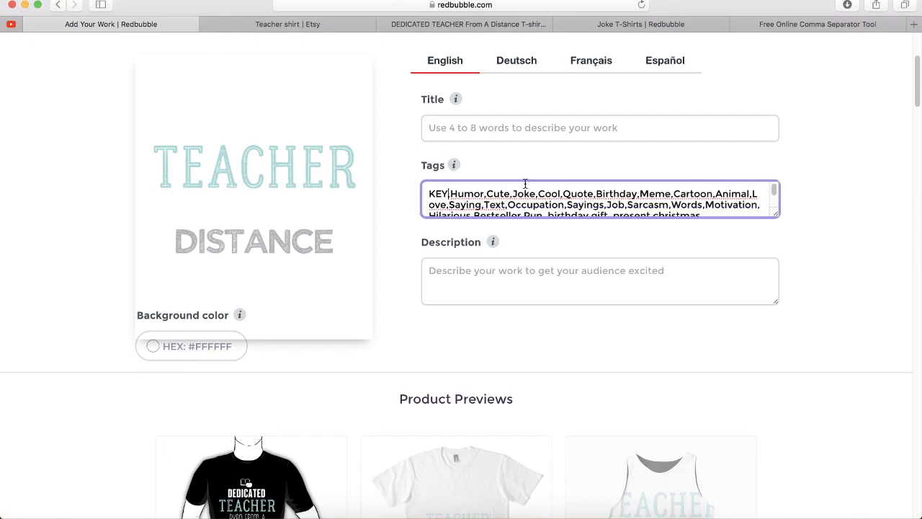
{"action": "key", "text": "Return"}
{"action": "key", "text": "BackSpace"}
{"action": "type", "text": "WORD,"}
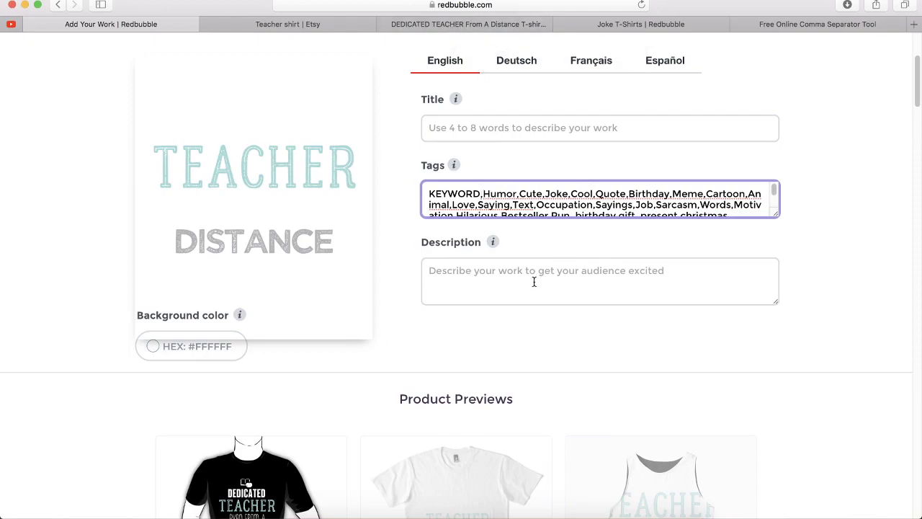
{"action": "left_click", "coordinate": [532, 281]}
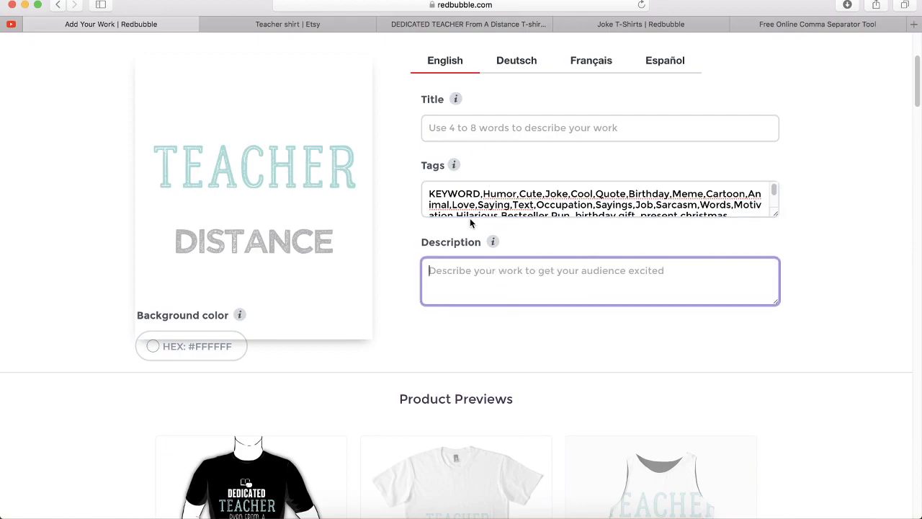
- Save and publish the completed Redbubble upload form with Save work
{"action": "scroll", "coordinate": [478, 315], "scroll_direction": "down", "scroll_amount": 3}
{"action": "scroll", "coordinate": [494, 231], "scroll_direction": "down", "scroll_amount": 20}
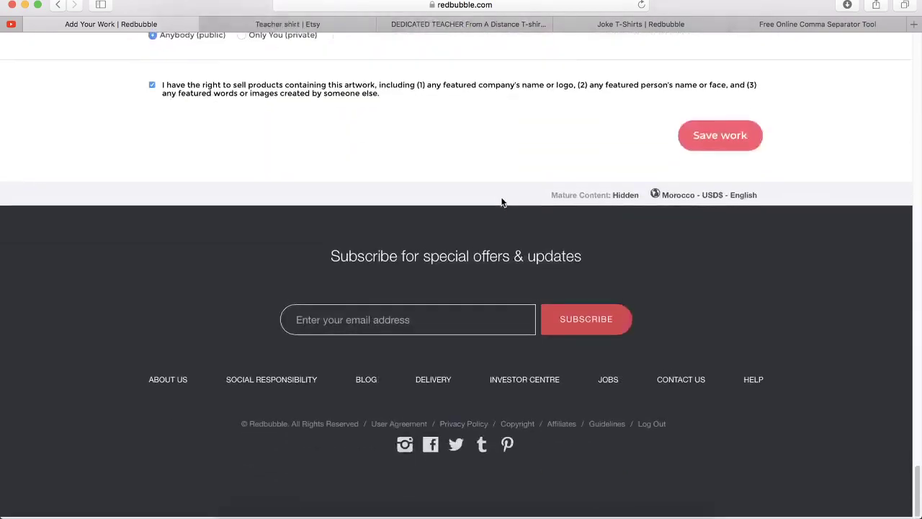
{"action": "scroll", "coordinate": [719, 226], "scroll_direction": "up", "scroll_amount": 5}
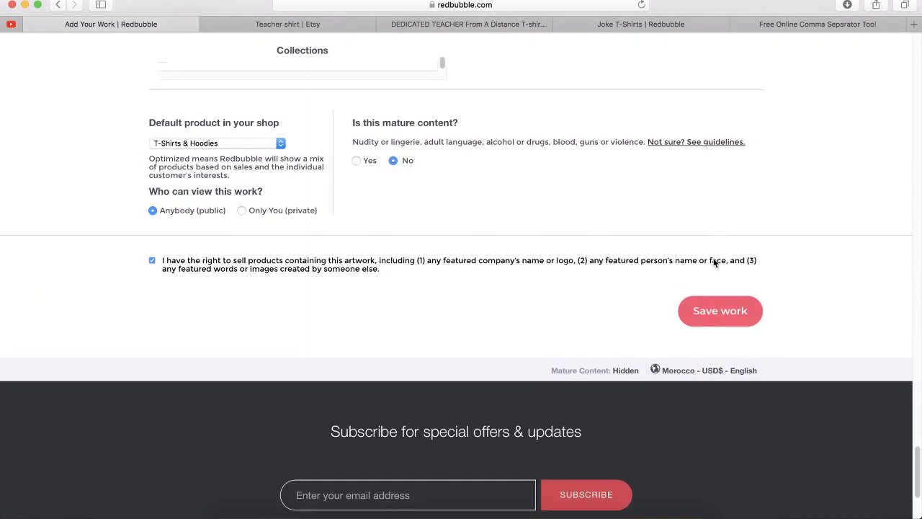
{"action": "scroll", "coordinate": [710, 350], "scroll_direction": "down", "scroll_amount": 1}
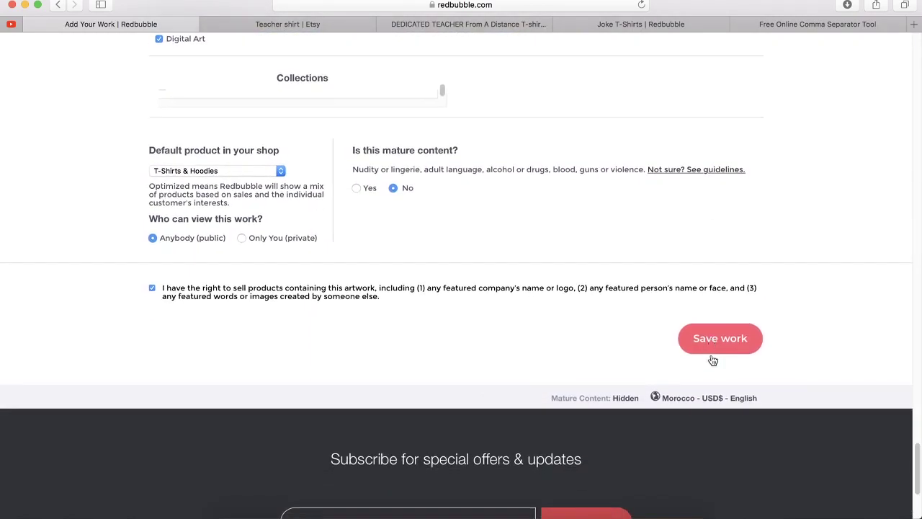
{"action": "left_click", "coordinate": [713, 339]}
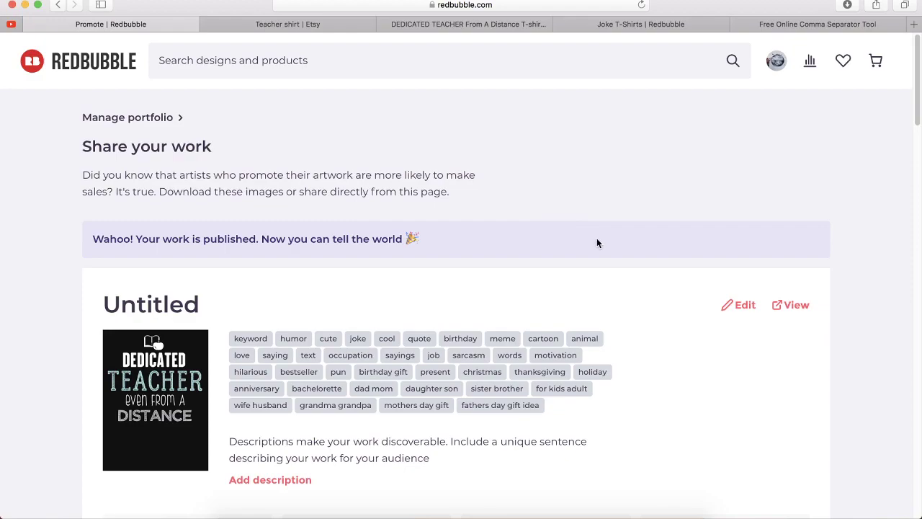
- Copy the Dedicated Teacher work's settings from the portfolio management page
{"action": "scroll", "coordinate": [379, 293], "scroll_direction": "down", "scroll_amount": 3}
{"action": "scroll", "coordinate": [270, 279], "scroll_direction": "up", "scroll_amount": 3}
{"action": "left_click", "coordinate": [776, 63]}
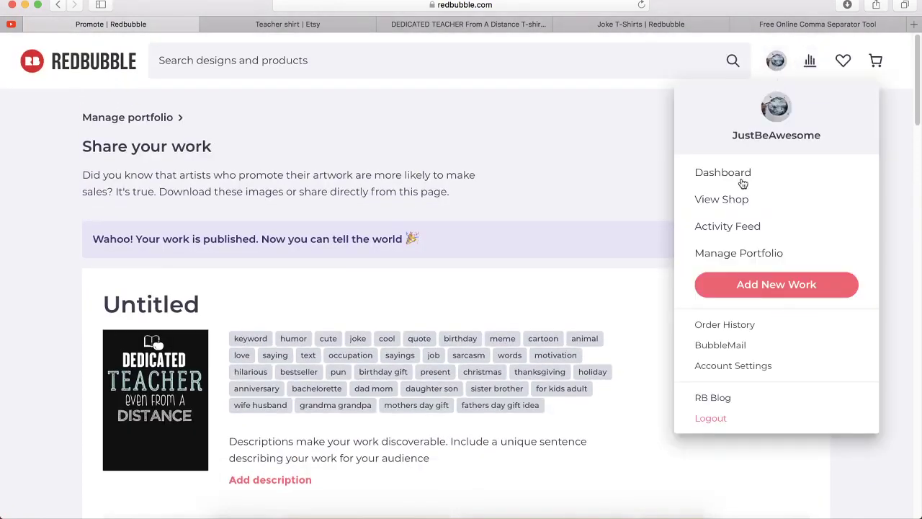
{"action": "left_click", "coordinate": [723, 257]}
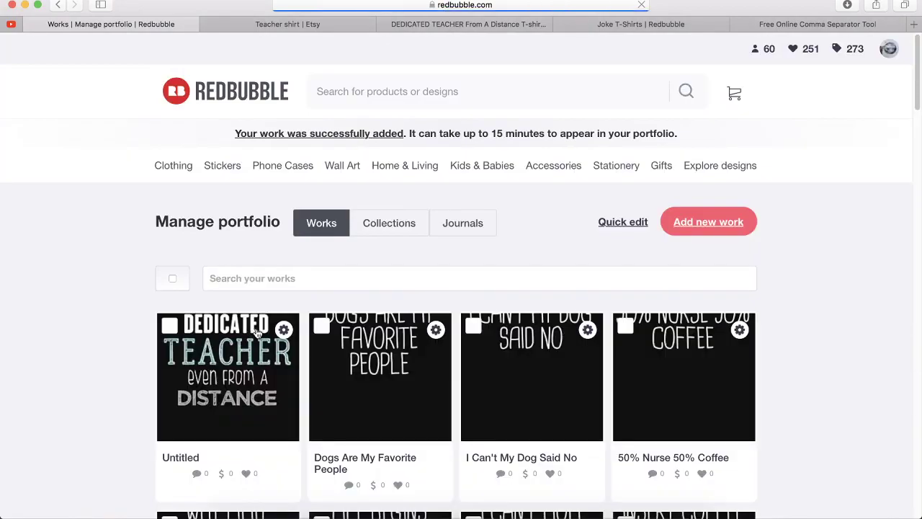
{"action": "left_click", "coordinate": [284, 333]}
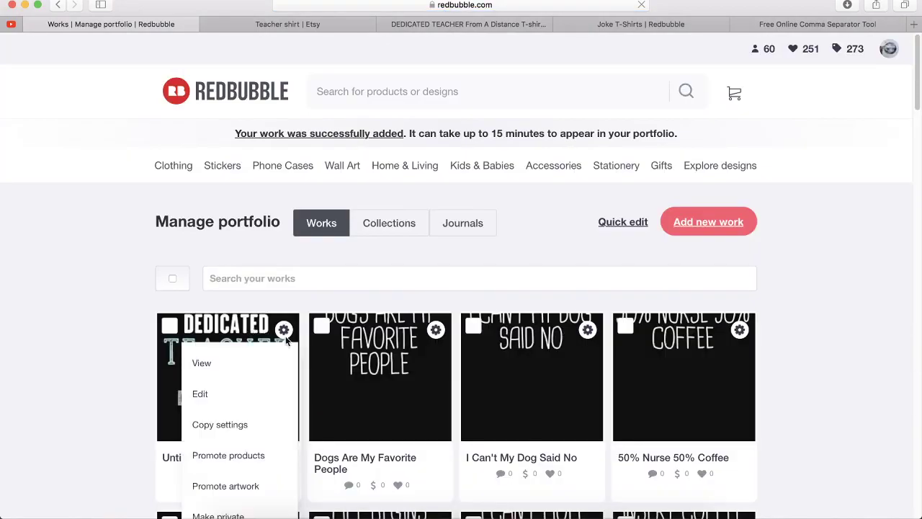
{"action": "left_click", "coordinate": [256, 425]}
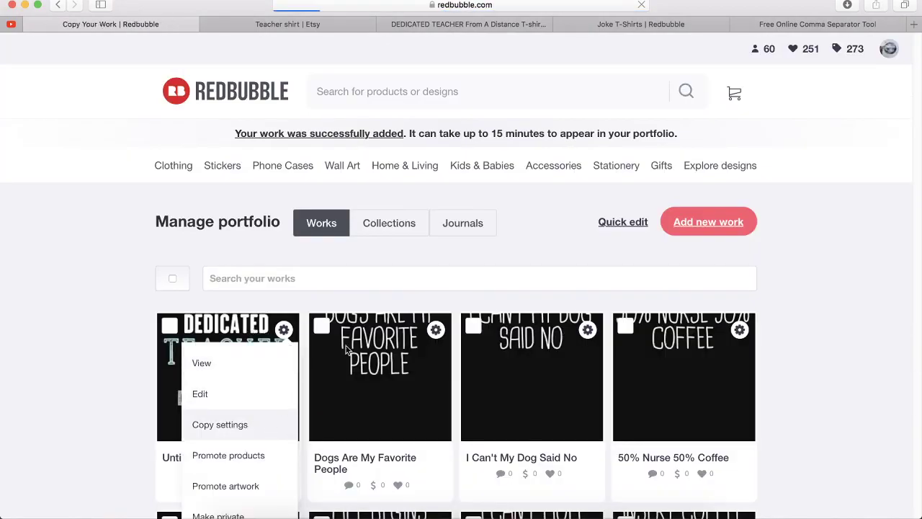
- Check the 4500 X 5400px recommended dimensions on the copy page
{"action": "scroll", "coordinate": [367, 209], "scroll_direction": "down", "scroll_amount": 2}
{"action": "scroll", "coordinate": [360, 206], "scroll_direction": "down", "scroll_amount": 1}
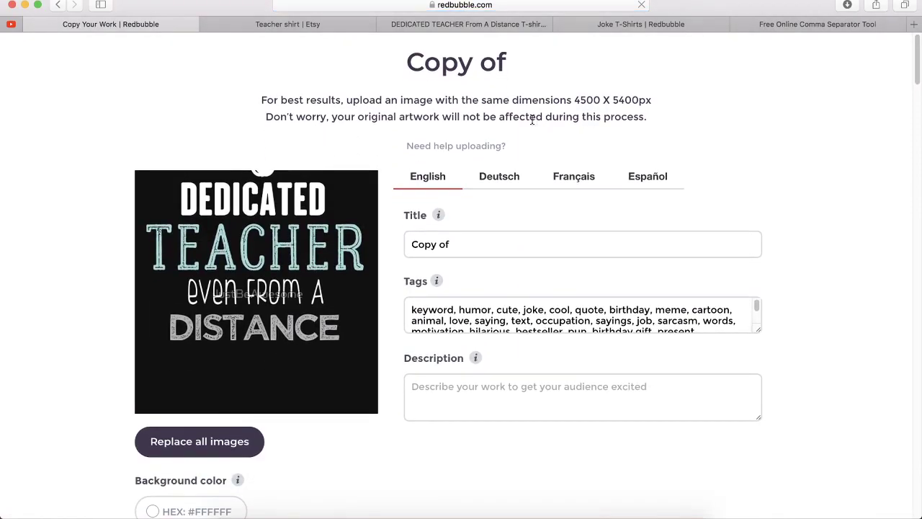
{"action": "scroll", "coordinate": [521, 129], "scroll_direction": "up", "scroll_amount": 1}
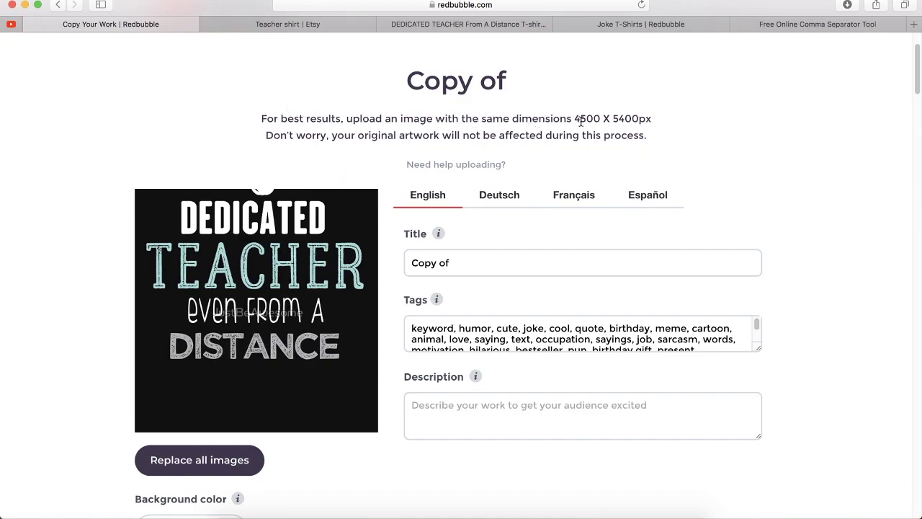
{"action": "left_click_drag", "start_coordinate": [572, 118], "coordinate": [640, 118]}
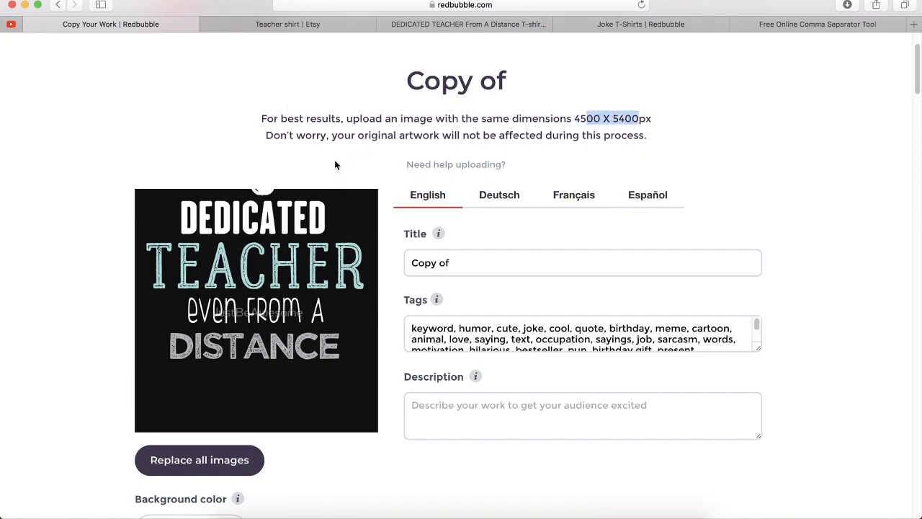
{"action": "scroll", "coordinate": [286, 373], "scroll_direction": "down", "scroll_amount": 1}
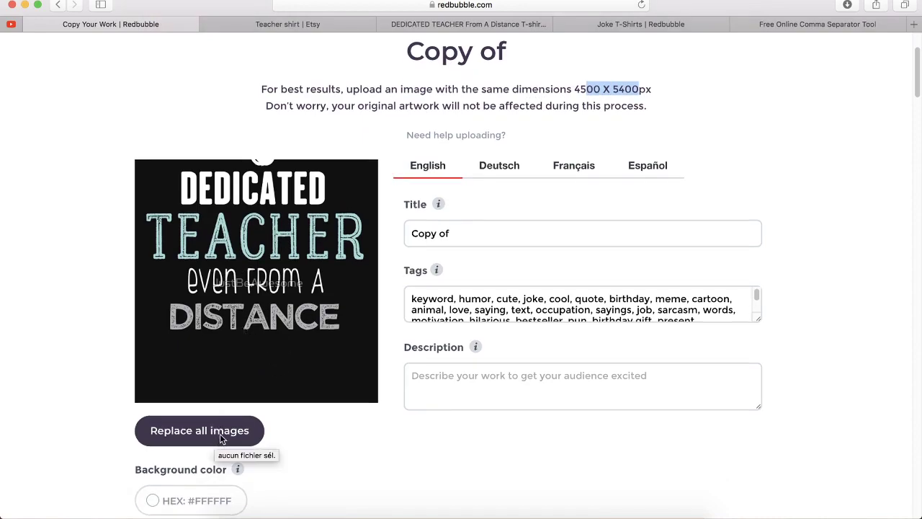
- Replace all images on the copy with Design.png
{"action": "left_click", "coordinate": [218, 441]}
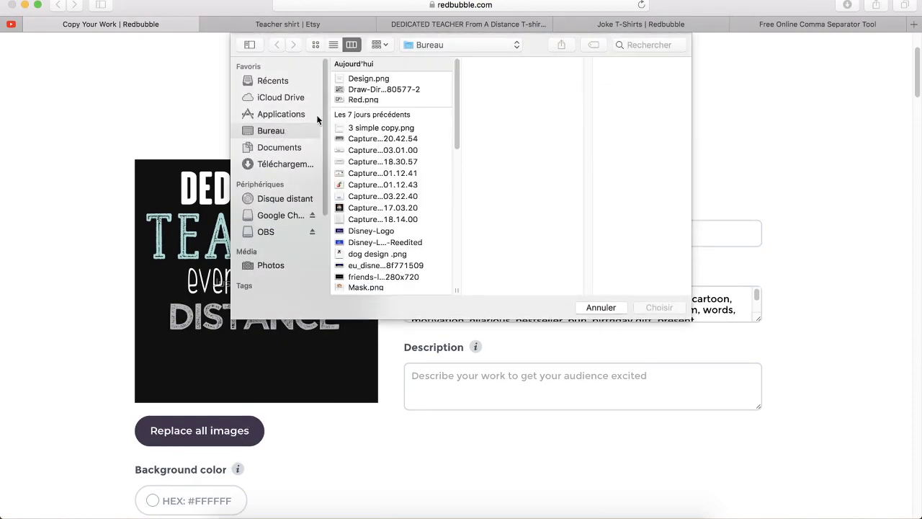
{"action": "left_click", "coordinate": [371, 79]}
{"action": "key", "text": "Return"}
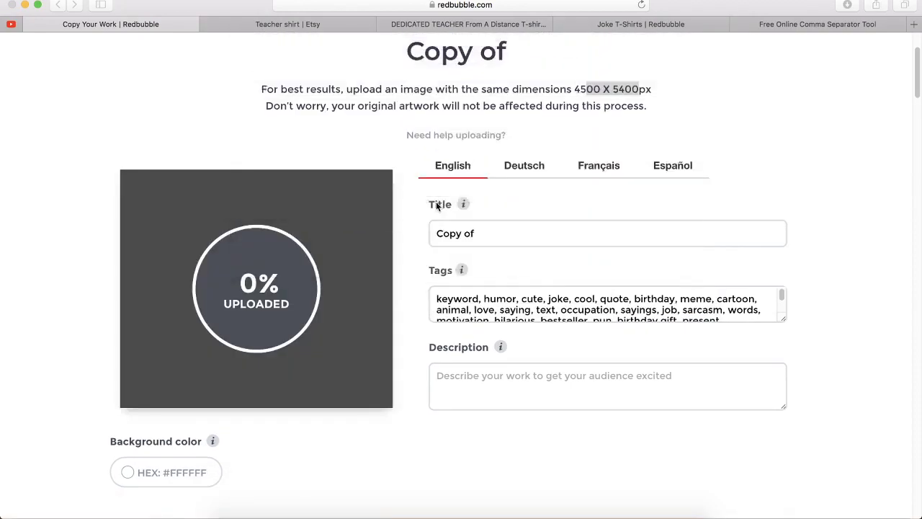
- Replace the Copy of title with the Etsy title DEDICATED TEACHER even From A Distance
{"action": "triple_click", "coordinate": [441, 233]}
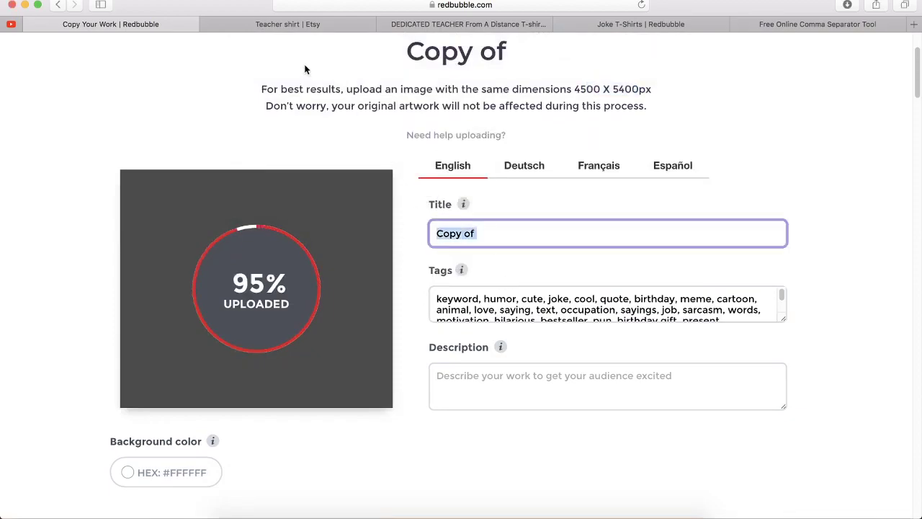
{"action": "left_click", "coordinate": [402, 24]}
{"action": "left_click_drag", "start_coordinate": [616, 155], "coordinate": [681, 153]}
{"action": "left_click_drag", "start_coordinate": [323, 57], "coordinate": [65, 61]}
{"action": "key", "text": "cmd+c"}
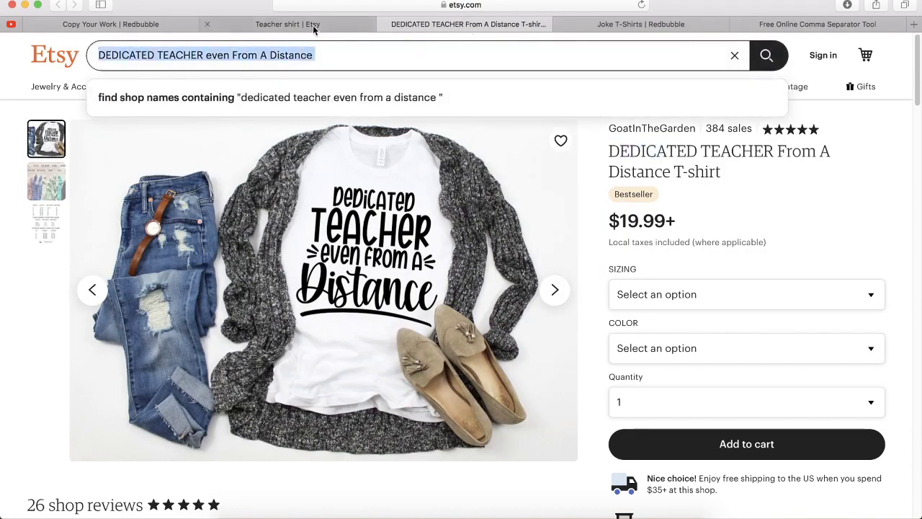
{"action": "left_click", "coordinate": [138, 24]}
{"action": "left_click", "coordinate": [486, 235]}
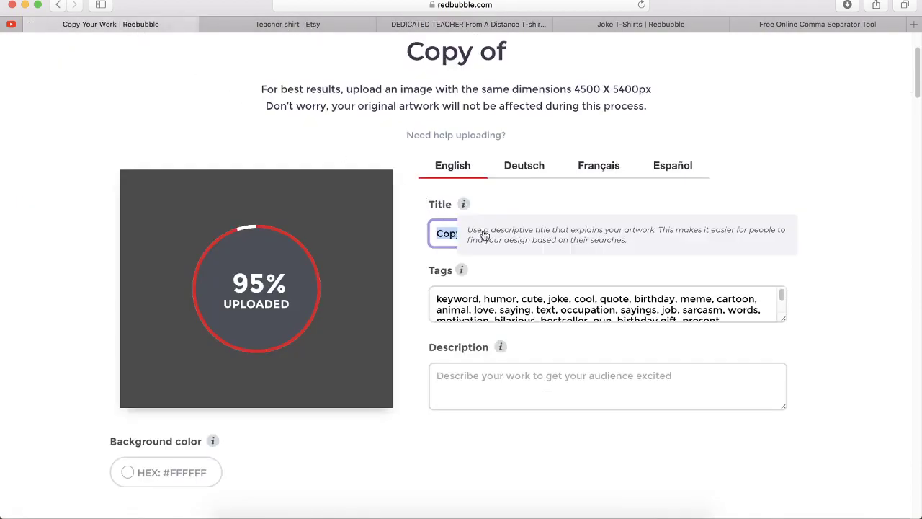
{"action": "left_click_drag", "start_coordinate": [479, 233], "coordinate": [432, 233]}
{"action": "key", "text": "cmd+v"}
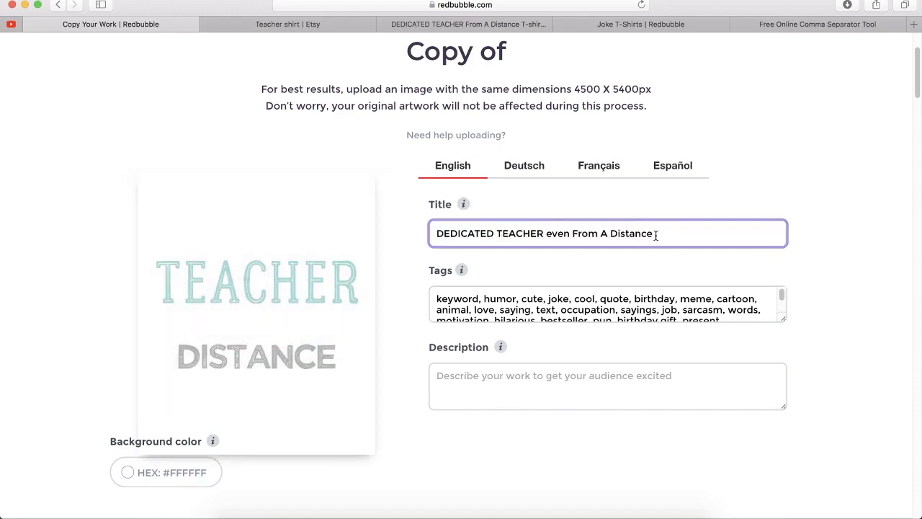
- Review the new artwork on the product mockups and select the placeholder tag keyword
{"action": "scroll", "coordinate": [493, 399], "scroll_direction": "down", "scroll_amount": 20}
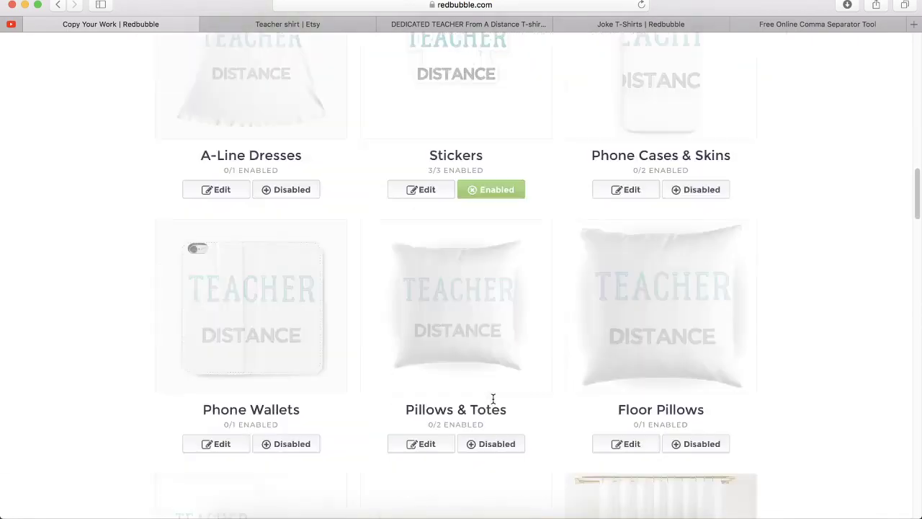
{"action": "scroll", "coordinate": [493, 399], "scroll_direction": "down", "scroll_amount": 15}
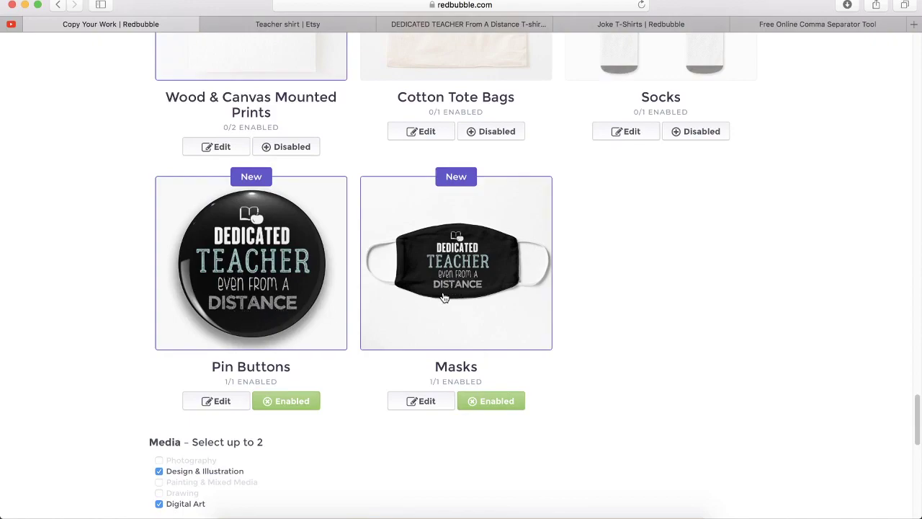
{"action": "scroll", "coordinate": [440, 291], "scroll_direction": "up", "scroll_amount": 10}
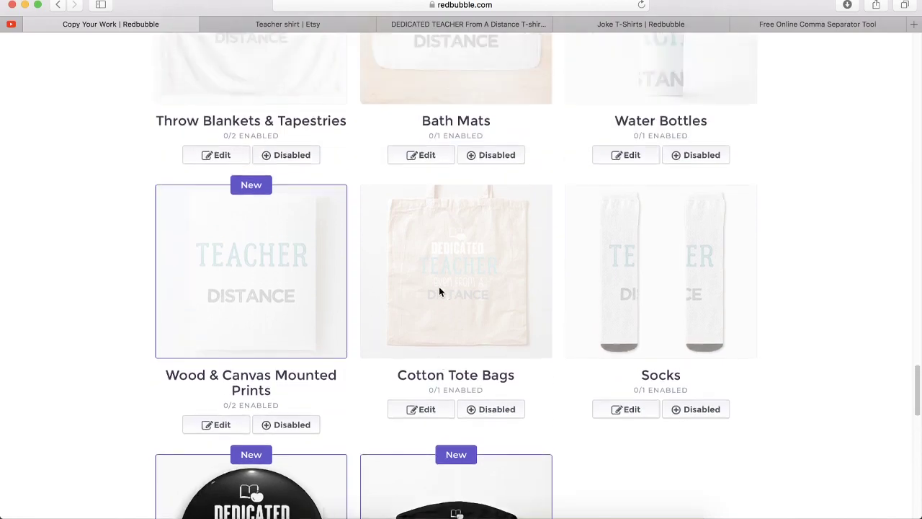
{"action": "scroll", "coordinate": [438, 286], "scroll_direction": "up", "scroll_amount": 15}
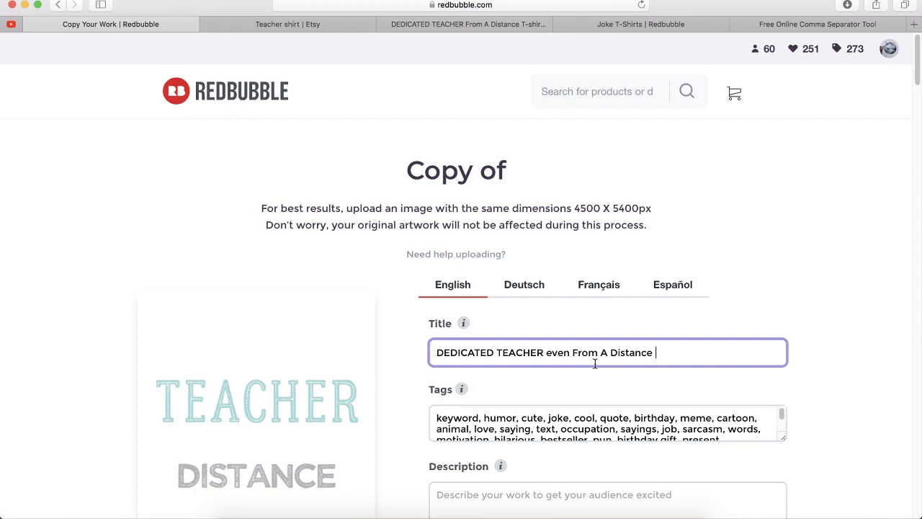
{"action": "scroll", "coordinate": [595, 364], "scroll_direction": "down", "scroll_amount": 3}
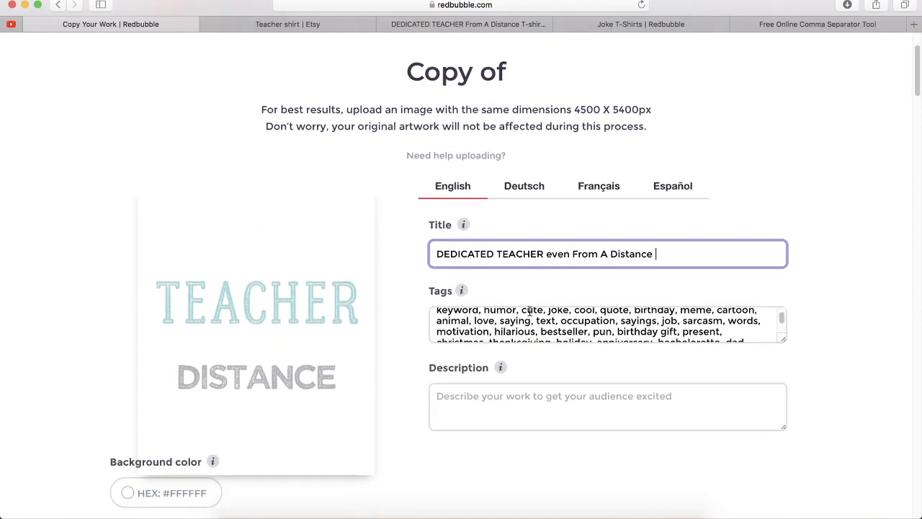
{"action": "double_click", "coordinate": [459, 324]}
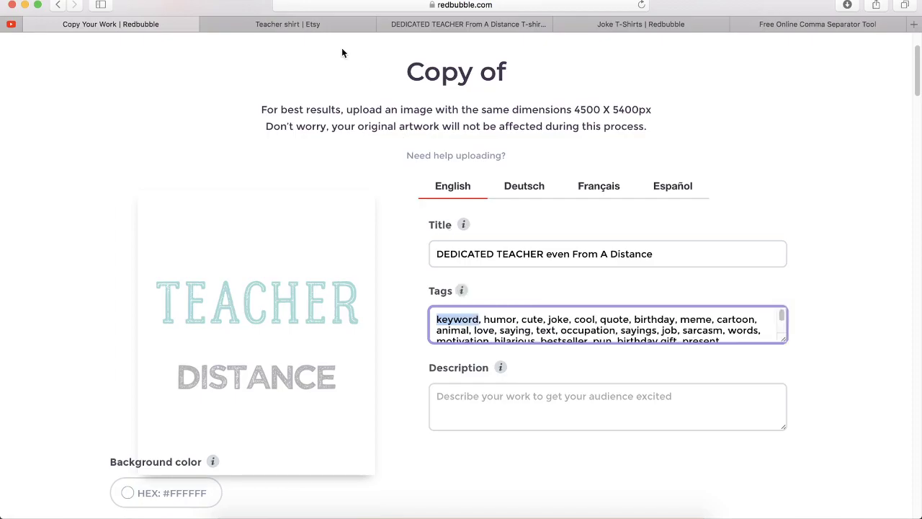
- Select and copy the Etsy listing's Explore more options tags, Clothing through T-shirts
{"action": "left_click", "coordinate": [424, 29]}
{"action": "scroll", "coordinate": [526, 319], "scroll_direction": "down", "scroll_amount": 20}
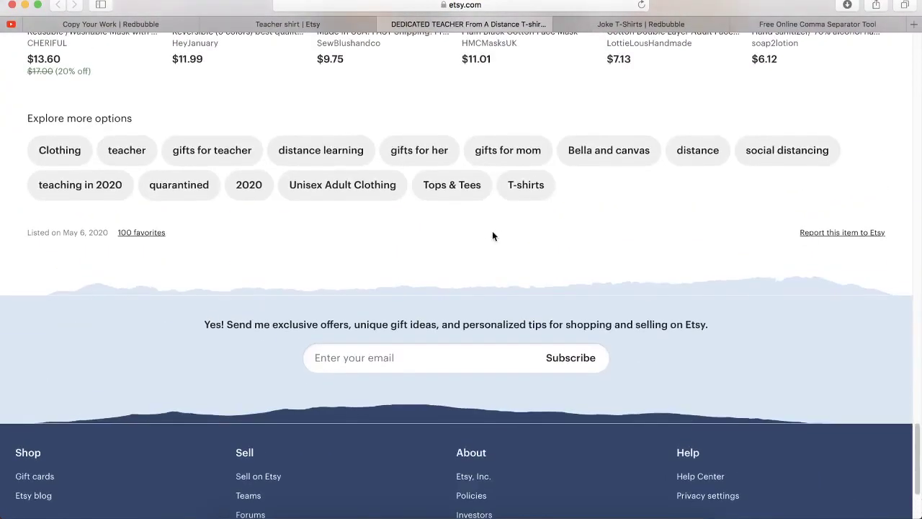
{"action": "left_click_drag", "start_coordinate": [276, 204], "coordinate": [186, 159]}
{"action": "mouse_move", "coordinate": [29, 155]}
{"action": "left_mouse_down"}
{"action": "mouse_move", "coordinate": [117, 185]}
{"action": "mouse_move", "coordinate": [587, 196]}
{"action": "mouse_move", "coordinate": [33, 148]}
{"action": "left_mouse_up"}
{"action": "key", "text": "super+c"}
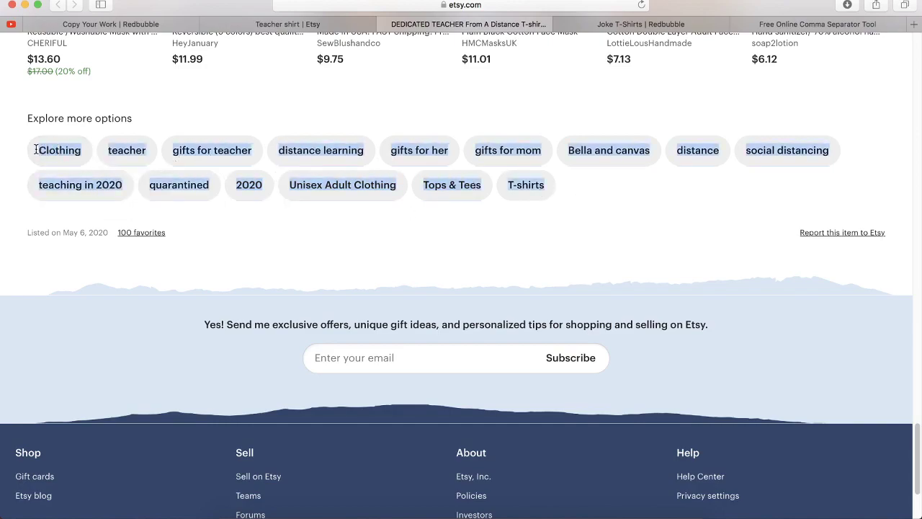
- Paste the Etsy tags into Delim.co's Column Data and delete the Clothing tag
{"action": "left_click", "coordinate": [818, 24]}
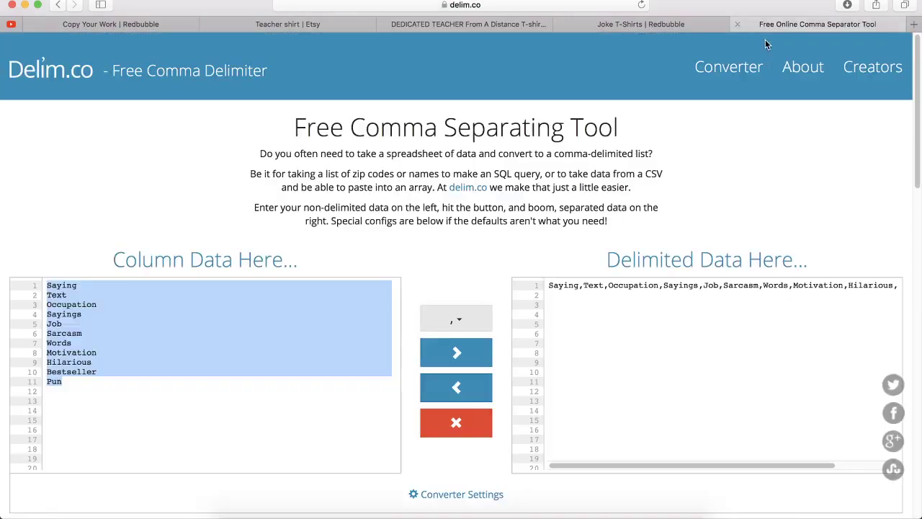
{"action": "left_click", "coordinate": [373, 295]}
{"action": "key", "text": "BackSpace"}
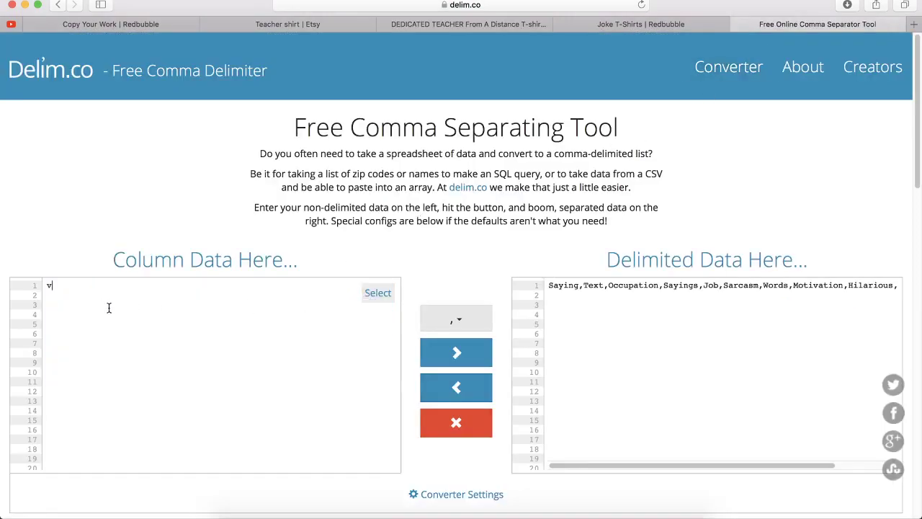
{"action": "key", "text": "super+v"}
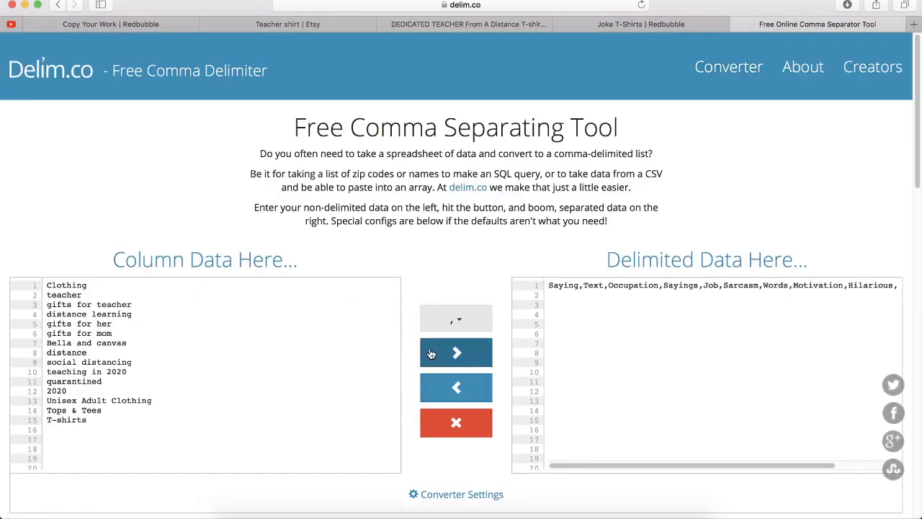
{"action": "left_click_drag", "start_coordinate": [88, 287], "coordinate": [29, 289]}
{"action": "key", "text": "BackSpace"}
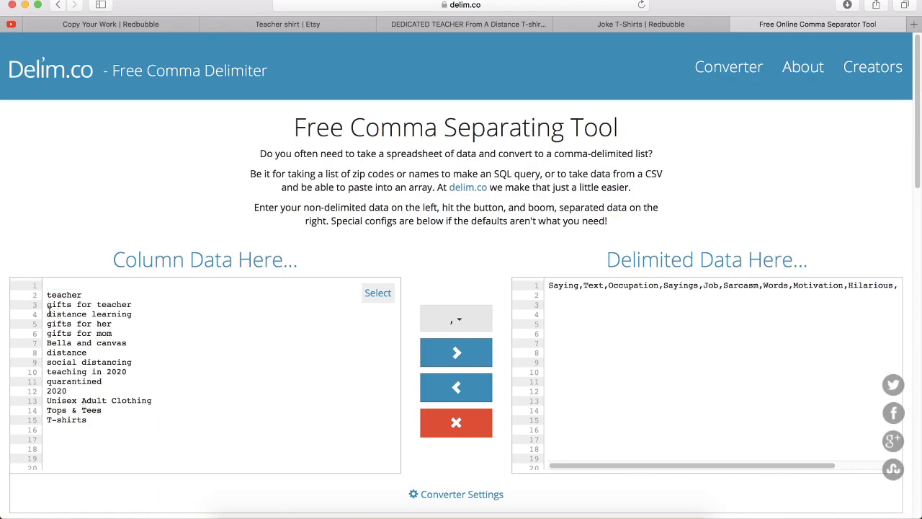
{"action": "key", "text": "BackSpace"}
- Drop the last three clothing tags and join teacher through 2020 into one comma-separated line
{"action": "left_click_drag", "start_coordinate": [93, 416], "coordinate": [47, 390]}
{"action": "key", "text": "BackSpace"}
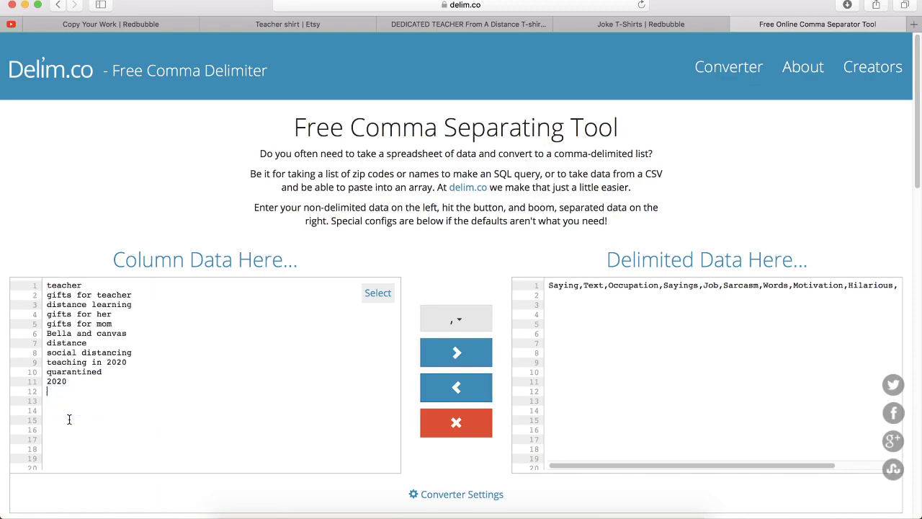
{"action": "left_click", "coordinate": [441, 353]}
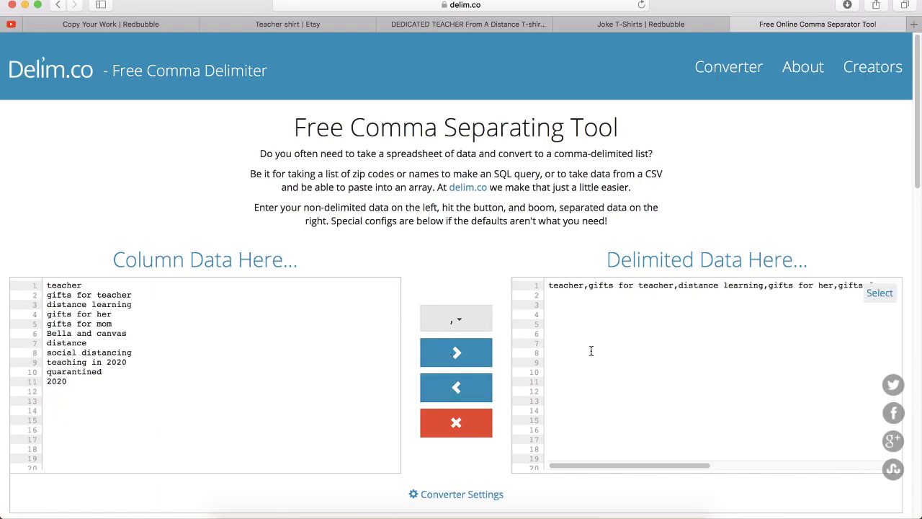
{"action": "left_click", "coordinate": [878, 293]}
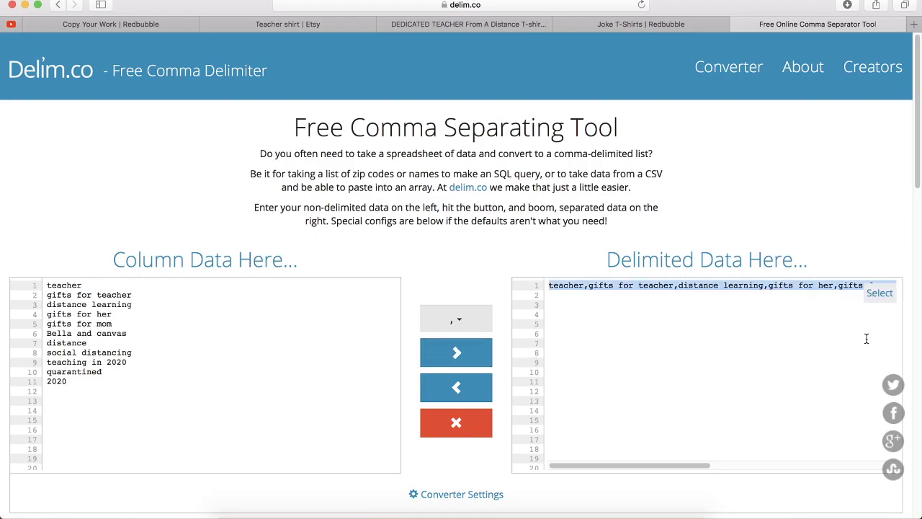
{"action": "left_click", "coordinate": [112, 26]}
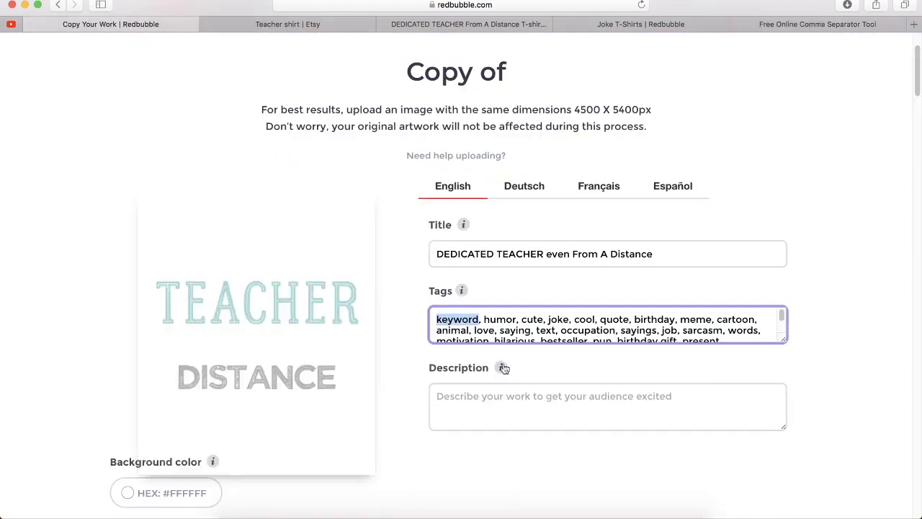
- Paste the Etsy tag line in place of keyword, keeping the old tags after it
{"action": "key", "text": "super+v"}
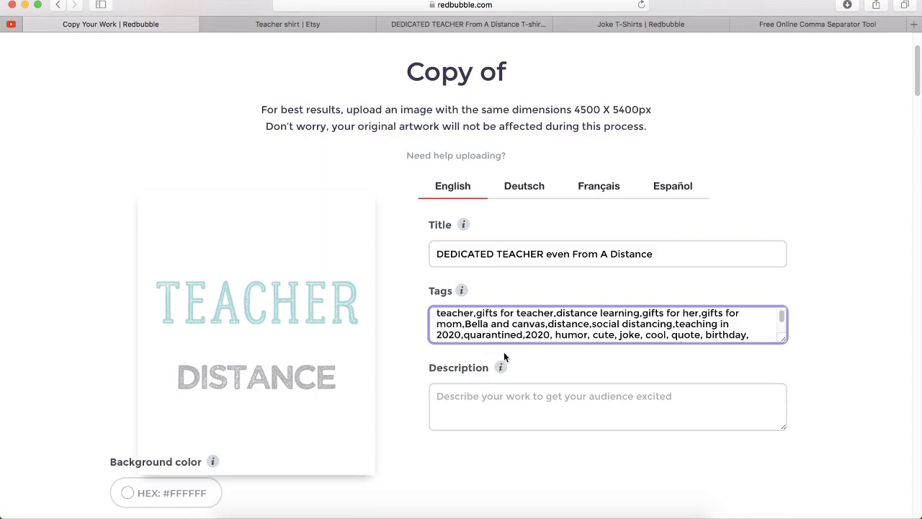
{"action": "left_click_drag", "start_coordinate": [524, 335], "coordinate": [531, 346]}
{"action": "key", "text": "BackSpace"}
{"action": "type", "text": "zztivation"}
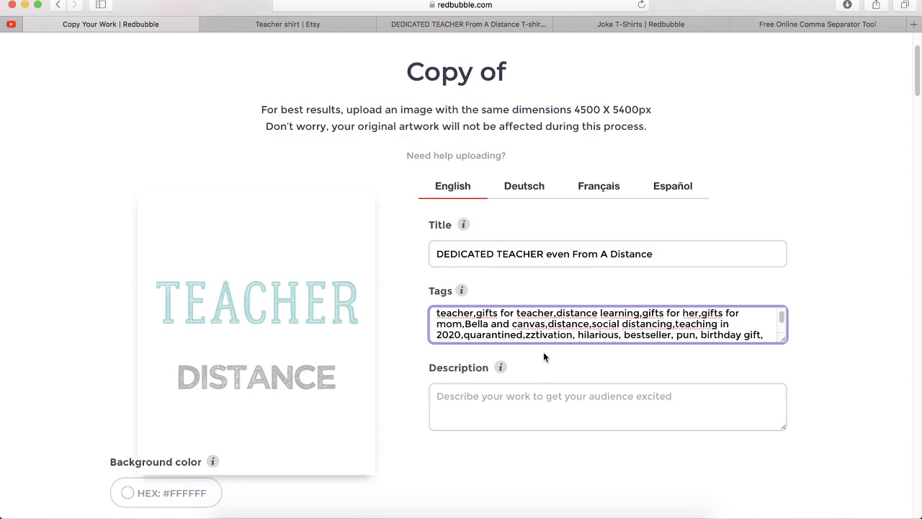
{"action": "key", "text": "super+z"}
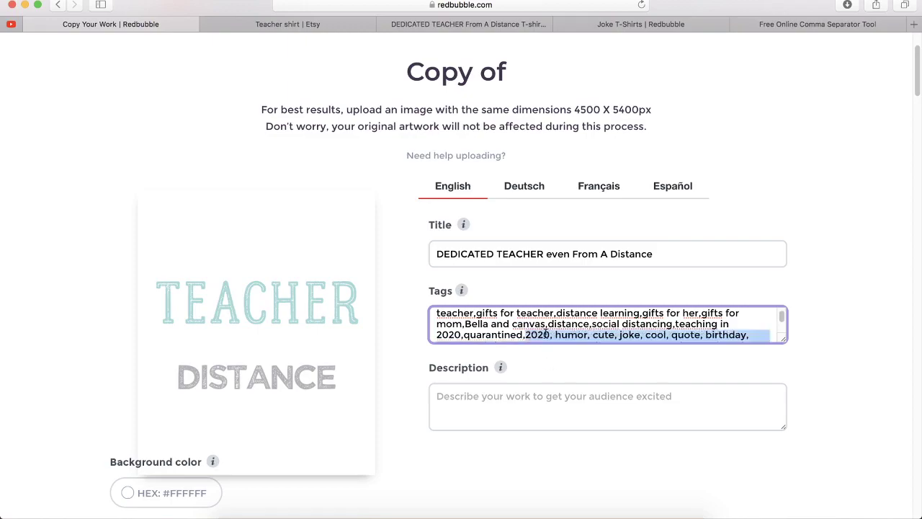
- Merge quarantined and 2020 into one tag followed by a comma, then select the title text
{"action": "left_click", "coordinate": [551, 334]}
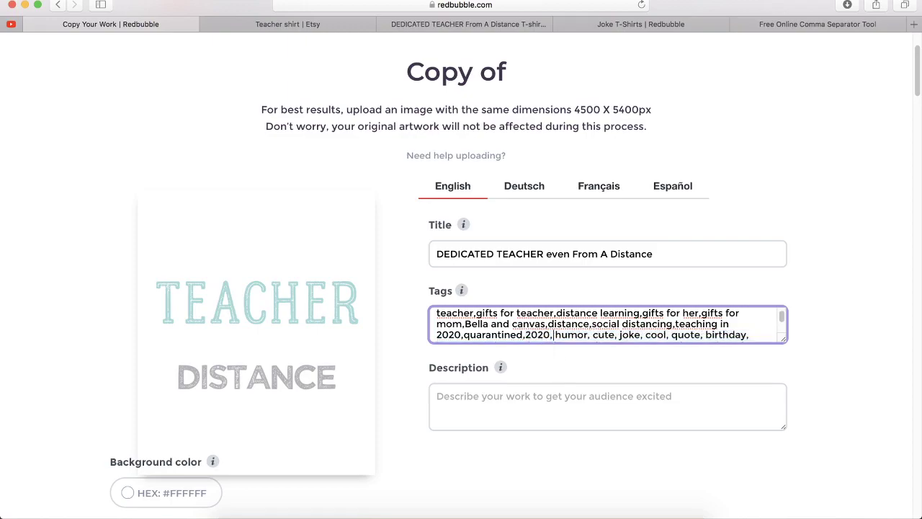
{"action": "key", "text": "BackSpace"}
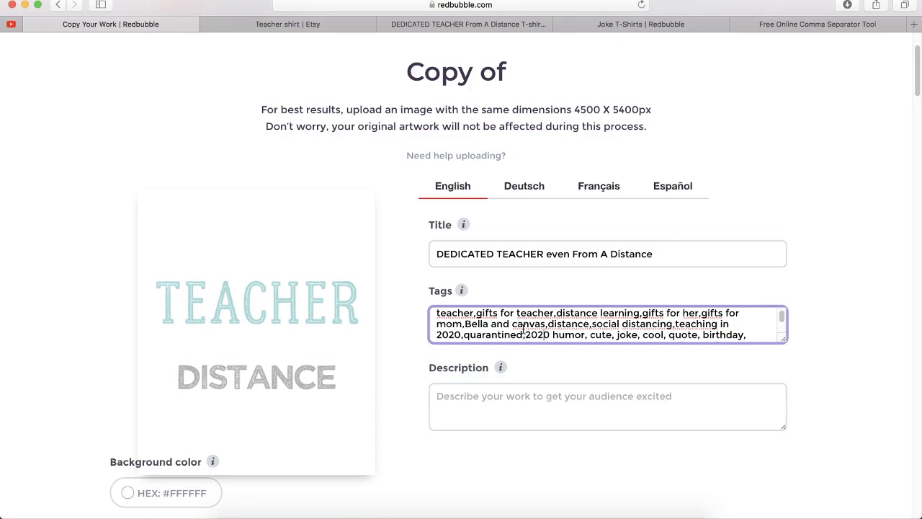
{"action": "key", "text": "BackSpace"}
{"action": "key", "text": "Right"}
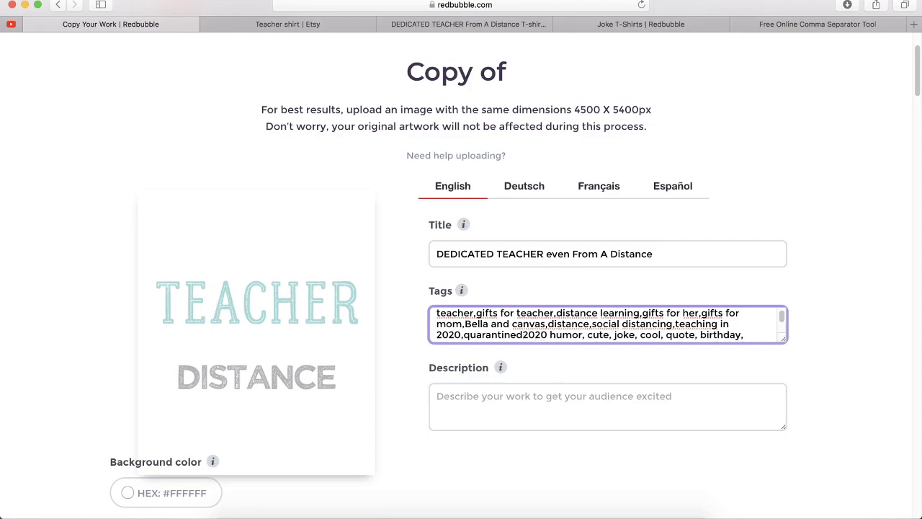
{"action": "type", "text": ","}
{"action": "scroll", "coordinate": [583, 324], "scroll_direction": "down", "scroll_amount": 5}
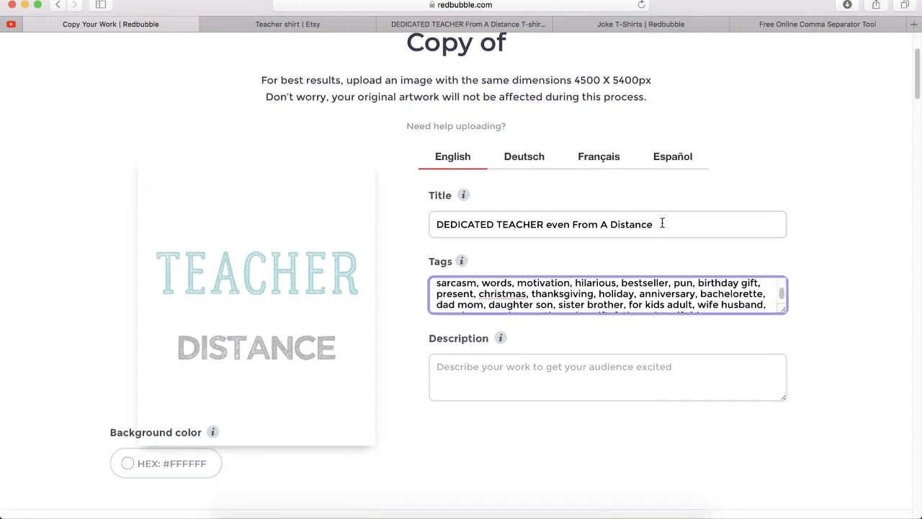
{"action": "left_click_drag", "start_coordinate": [664, 227], "coordinate": [422, 217]}
{"action": "key", "text": "super+c"}
- Paste the title 'DEDICATED TEACHER even From A Distance' into the Description field
{"action": "left_click", "coordinate": [479, 371]}
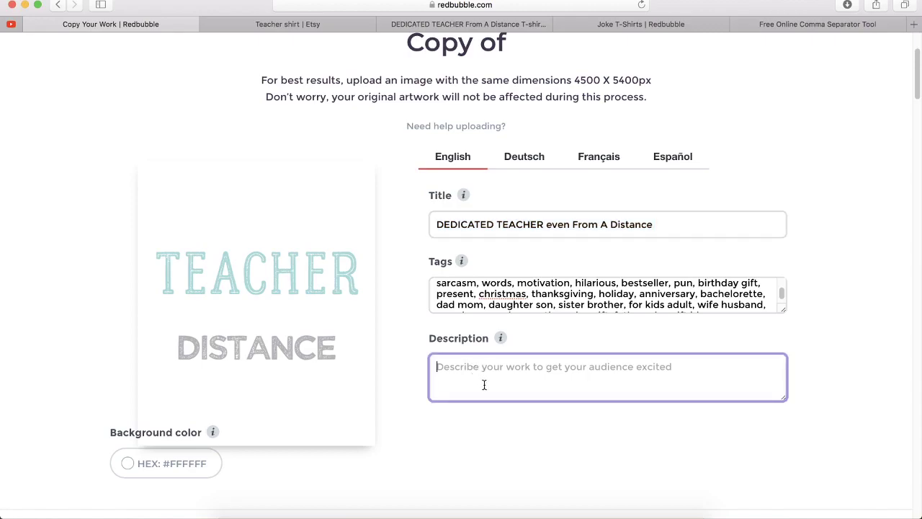
{"action": "key", "text": "super+v"}
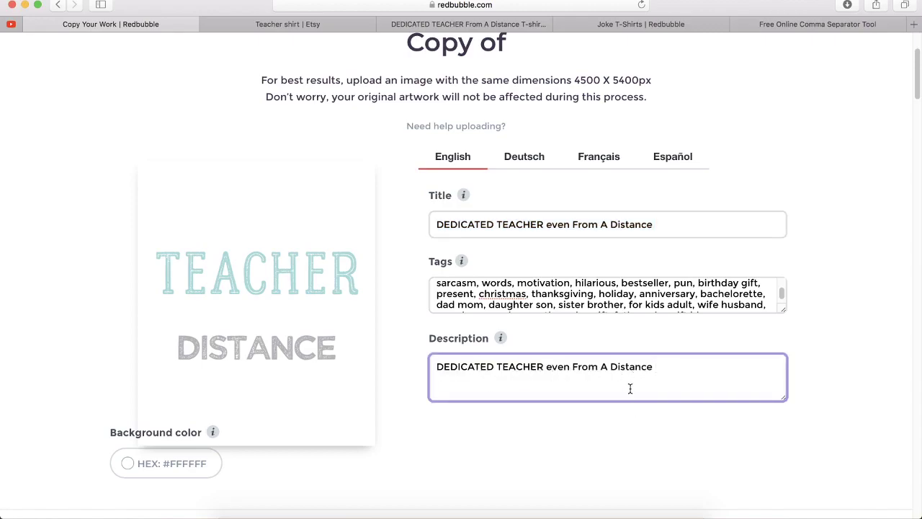
{"action": "left_click", "coordinate": [662, 449]}
- Save and publish the copied Redbubble work
{"action": "scroll", "coordinate": [580, 360], "scroll_direction": "down", "scroll_amount": 10}
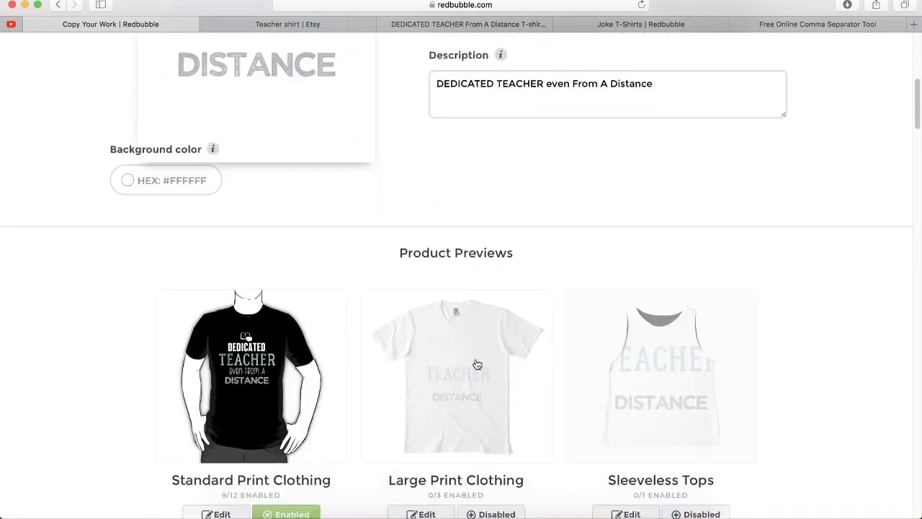
{"action": "scroll", "coordinate": [456, 348], "scroll_direction": "down", "scroll_amount": 15}
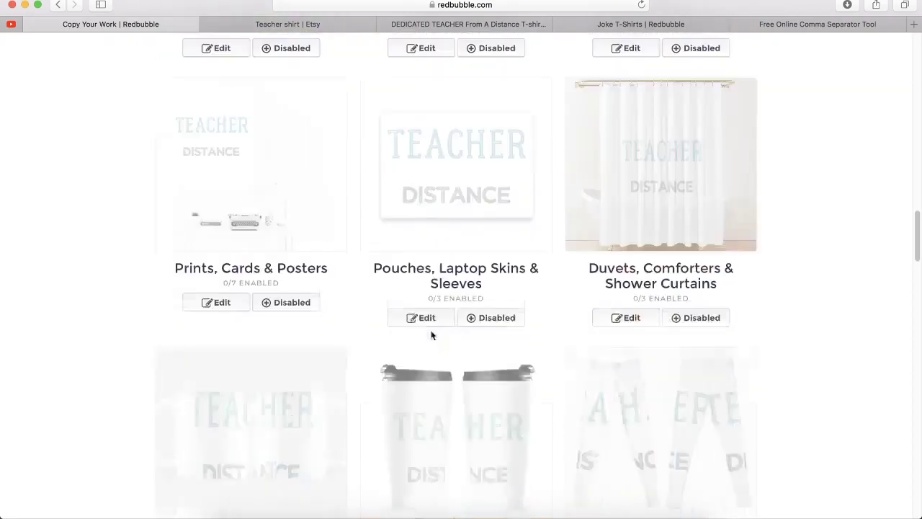
{"action": "scroll", "coordinate": [451, 376], "scroll_direction": "down", "scroll_amount": 15}
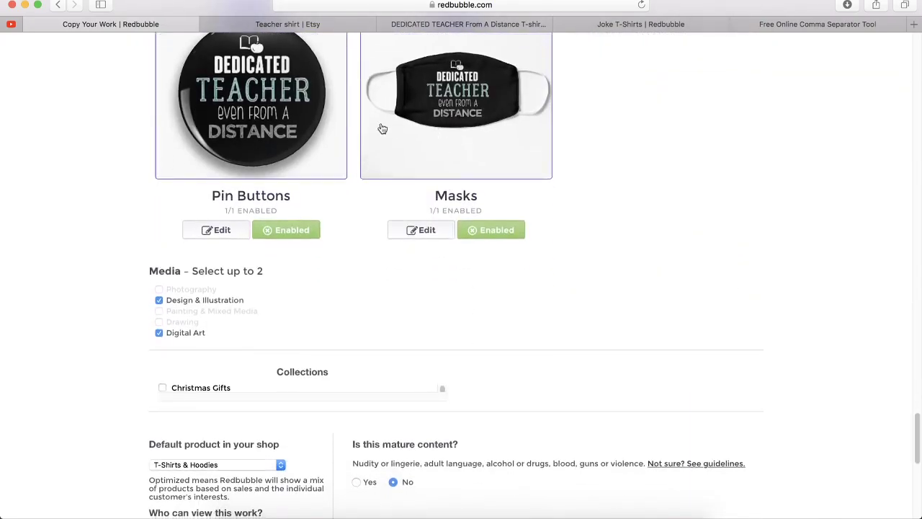
{"action": "scroll", "coordinate": [382, 312], "scroll_direction": "down", "scroll_amount": 4}
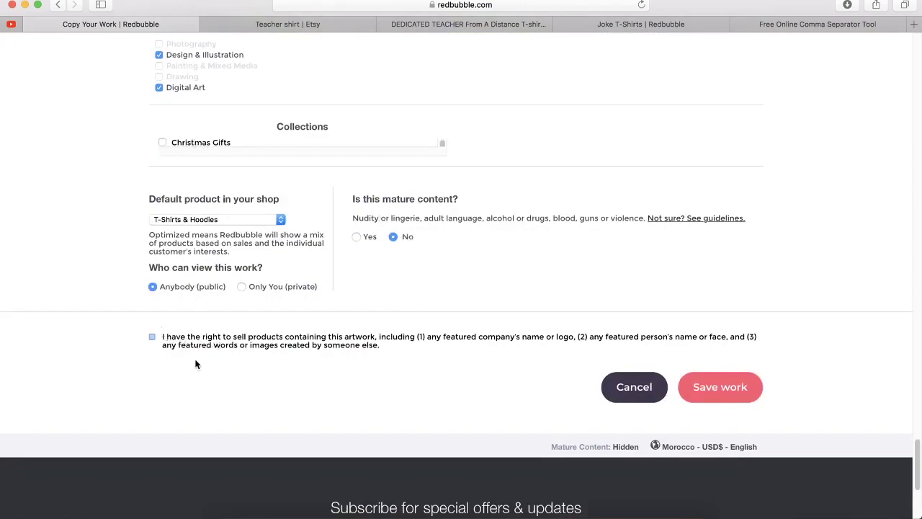
{"action": "left_click", "coordinate": [721, 389]}
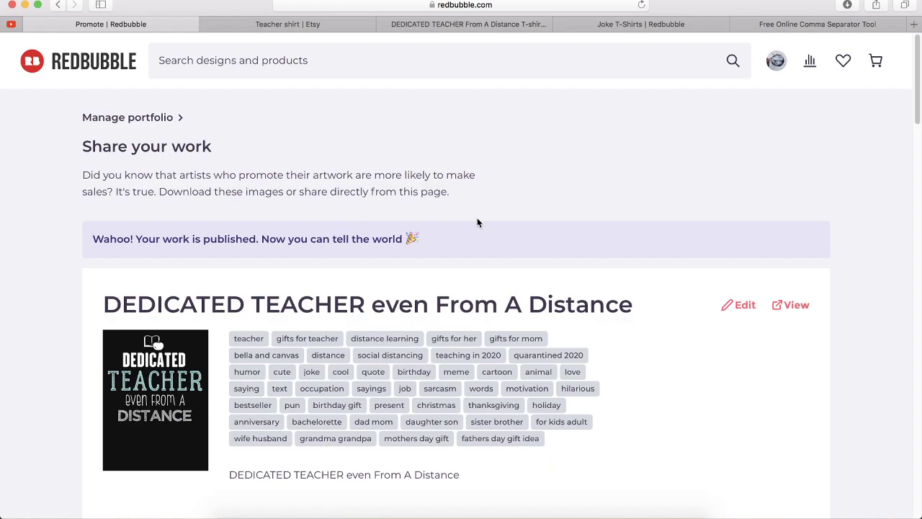
- Review the published work's share page, then open the account dropdown from the avatar
{"action": "scroll", "coordinate": [478, 284], "scroll_direction": "down", "scroll_amount": 1}
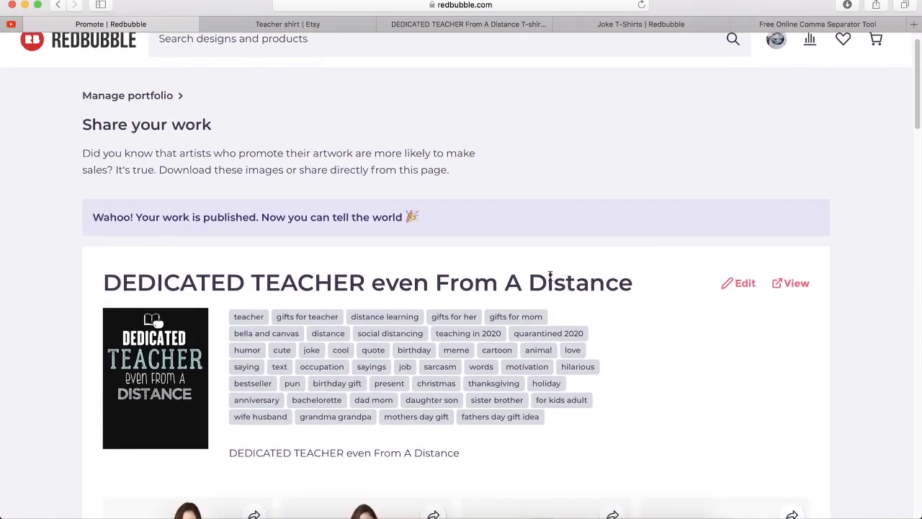
{"action": "scroll", "coordinate": [585, 285], "scroll_direction": "down", "scroll_amount": 1}
{"action": "scroll", "coordinate": [613, 252], "scroll_direction": "down", "scroll_amount": 2}
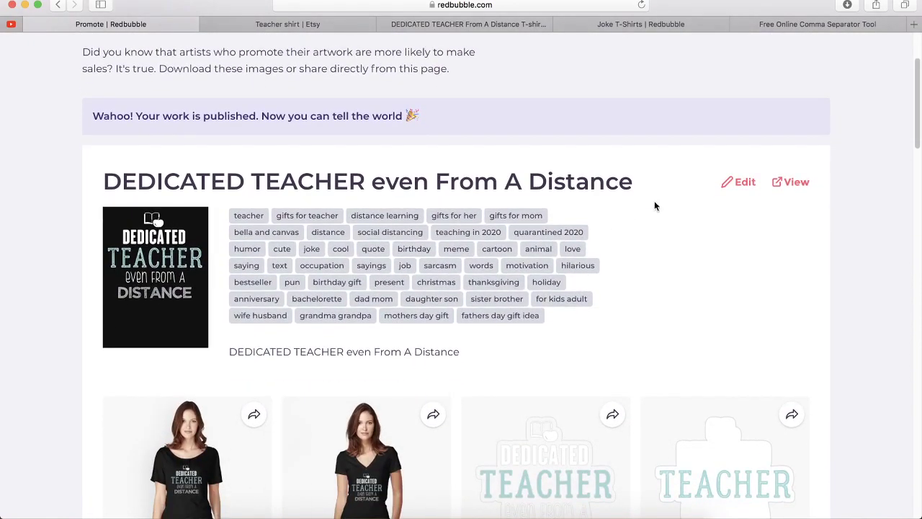
{"action": "scroll", "coordinate": [721, 145], "scroll_direction": "up", "scroll_amount": 4}
{"action": "left_click", "coordinate": [777, 60]}
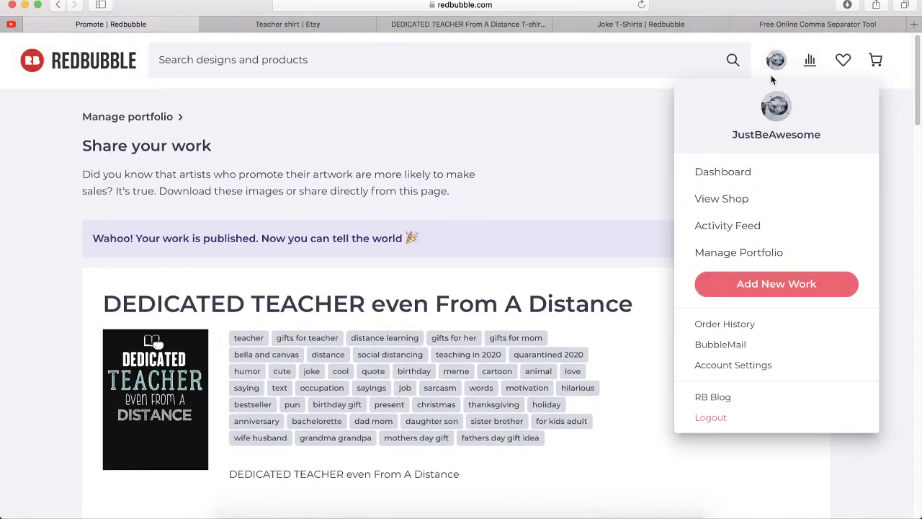
- From Manage Portfolio, copy the settings of the newest DEDICATED TEACHER work
{"action": "left_click", "coordinate": [716, 256]}
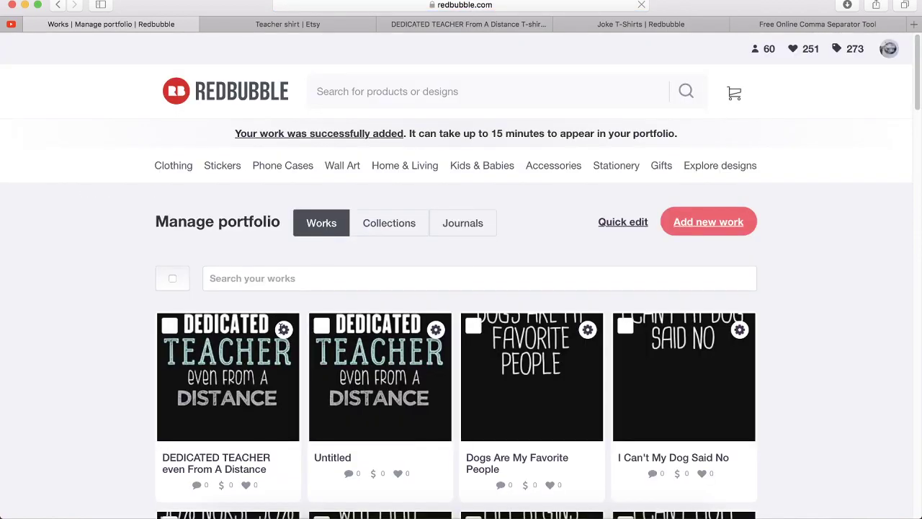
{"action": "left_click", "coordinate": [283, 330]}
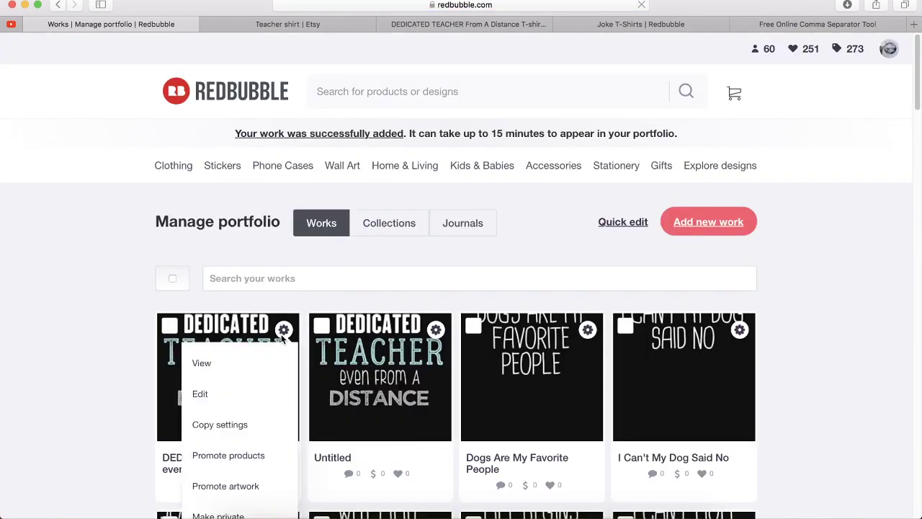
{"action": "left_click", "coordinate": [262, 424]}
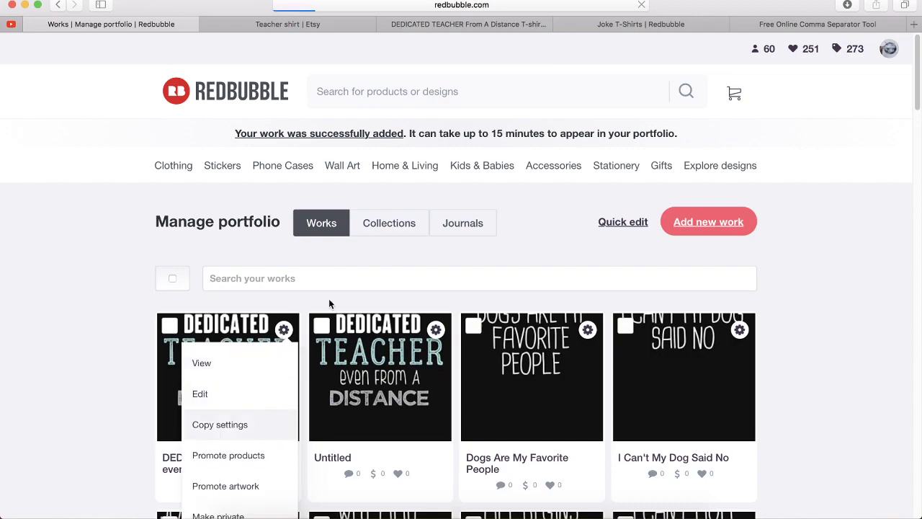
- Close the Etsy DEDICATED TEACHER listing and the Redbubble Joke T-Shirts tabs
{"action": "left_click", "coordinate": [451, 10]}
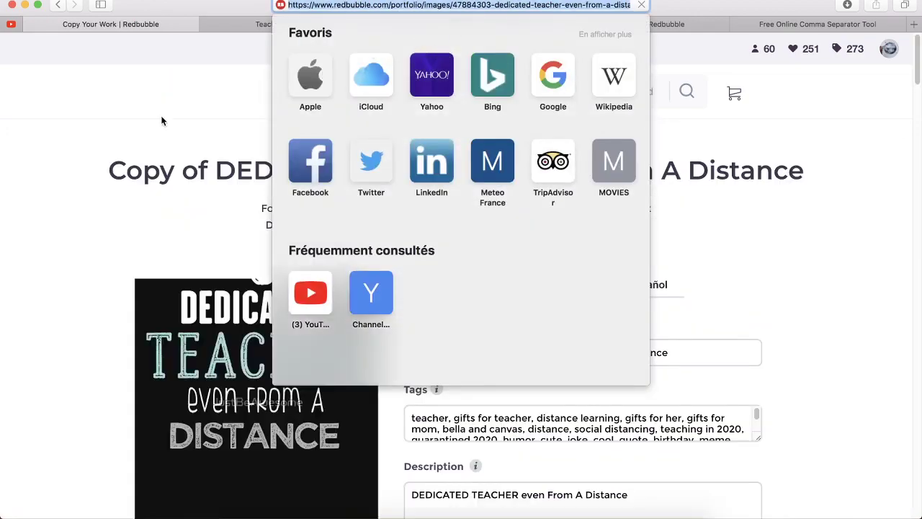
{"action": "left_click", "coordinate": [161, 115]}
{"action": "left_click", "coordinate": [424, 7]}
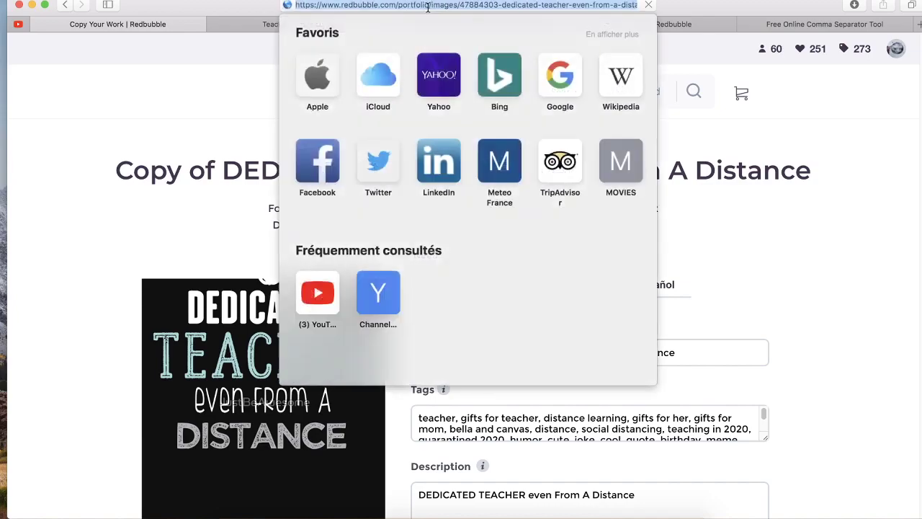
{"action": "left_click", "coordinate": [143, 103]}
{"action": "left_click", "coordinate": [286, 27]}
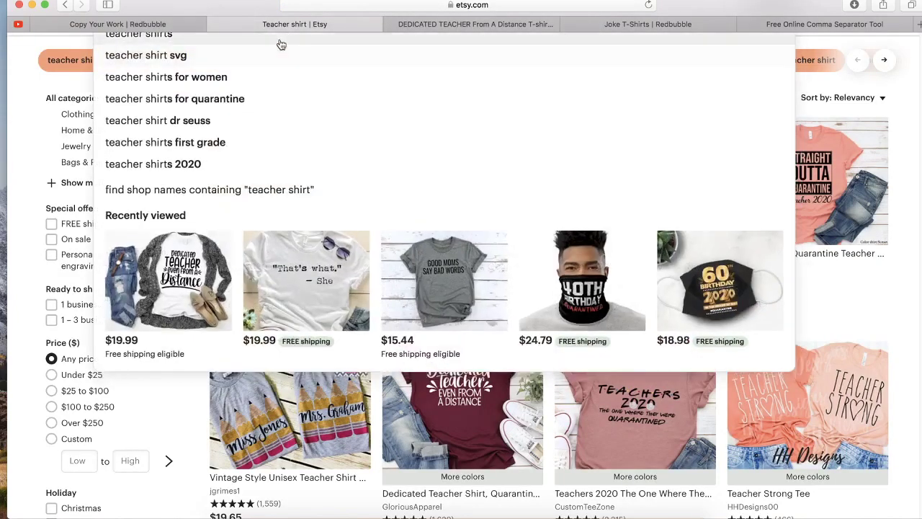
{"action": "left_click", "coordinate": [396, 26]}
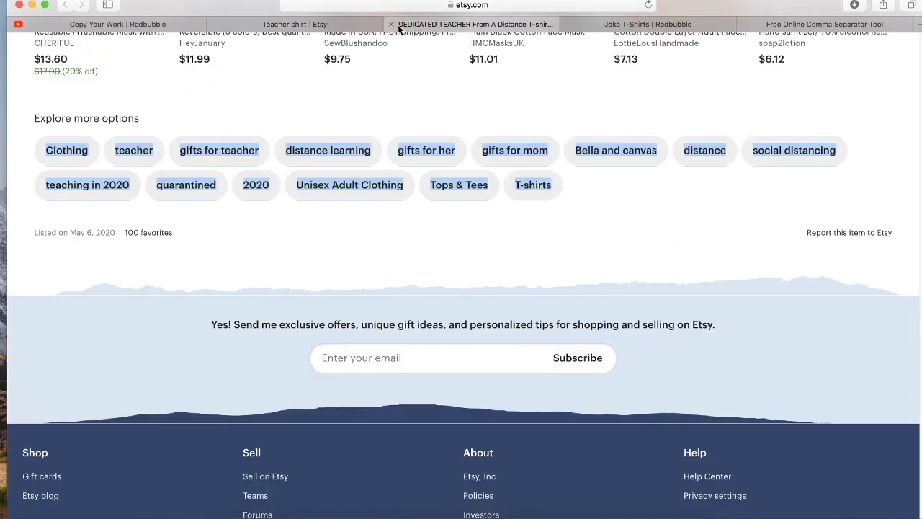
{"action": "left_click", "coordinate": [392, 25]}
{"action": "left_click", "coordinate": [426, 28]}
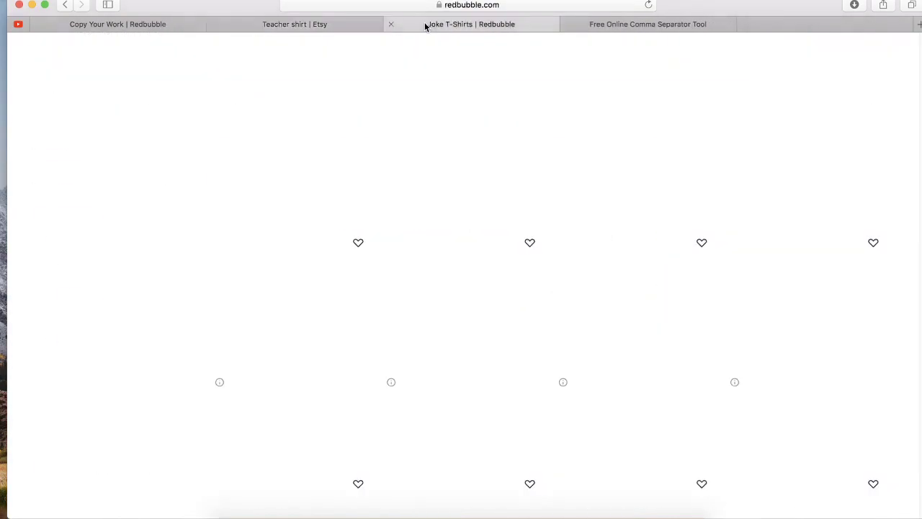
{"action": "left_click", "coordinate": [392, 26]}
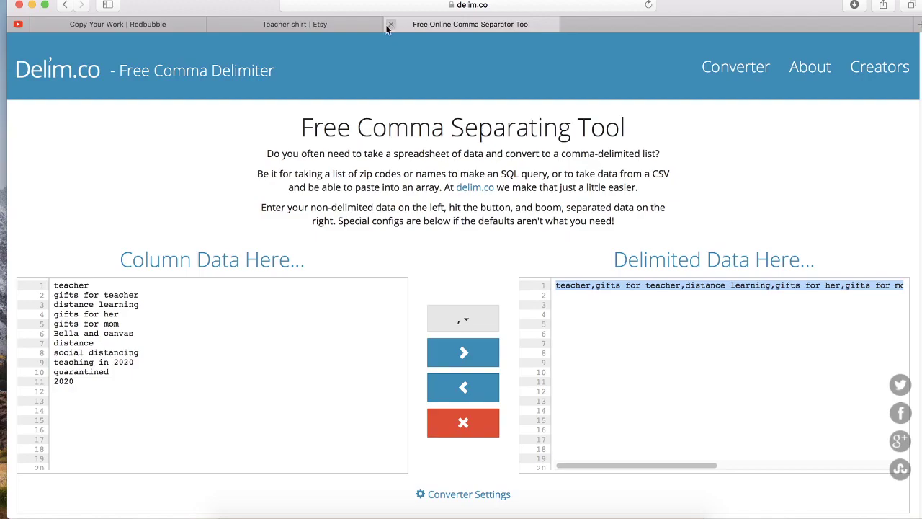
{"action": "right_click", "coordinate": [434, 26]}
{"action": "left_click", "coordinate": [422, 27]}
- Open the Teaching From A Distance shirt from Etsy's teacher shirt results in its own tab
{"action": "left_click", "coordinate": [422, 27]}
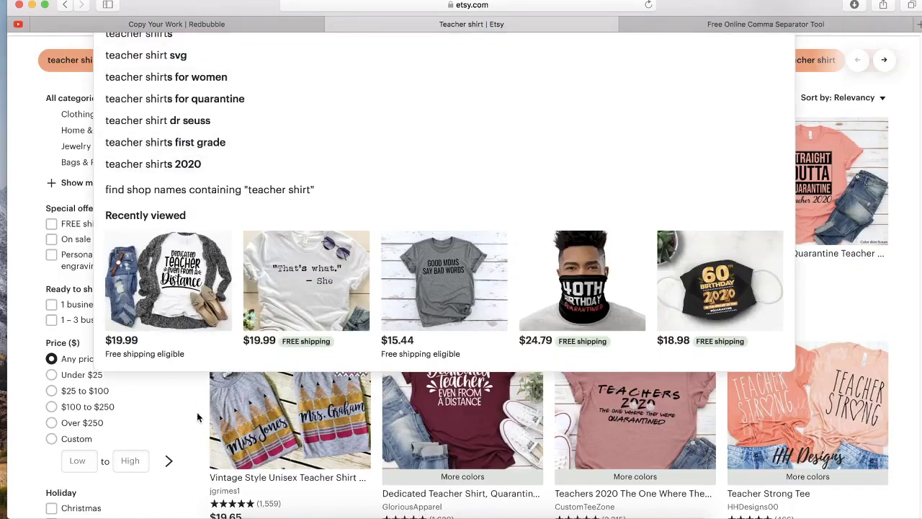
{"action": "left_click", "coordinate": [198, 417]}
{"action": "scroll", "coordinate": [360, 420], "scroll_direction": "down", "scroll_amount": 5}
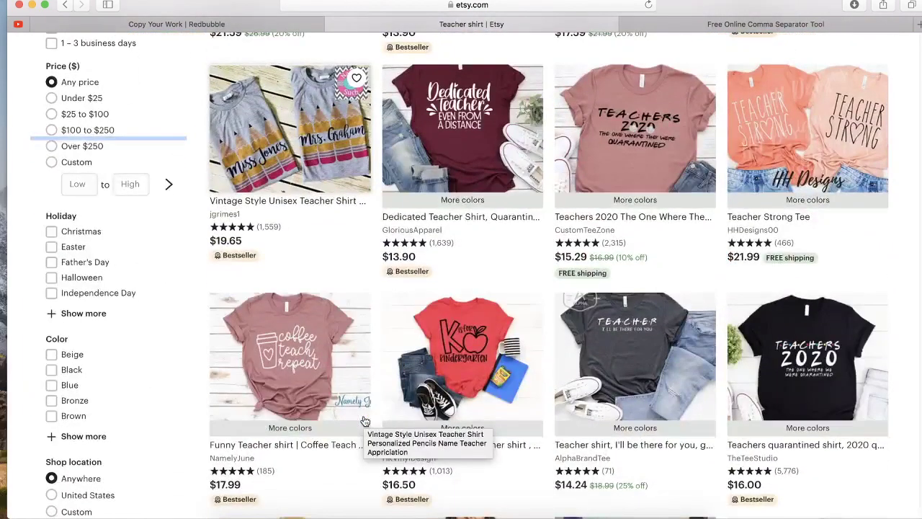
{"action": "scroll", "coordinate": [364, 421], "scroll_direction": "down", "scroll_amount": 10}
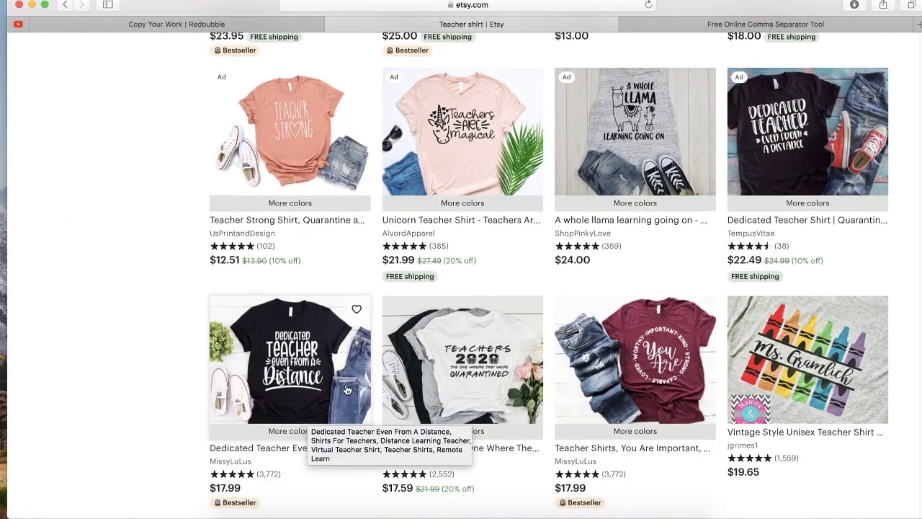
{"action": "scroll", "coordinate": [346, 391], "scroll_direction": "down", "scroll_amount": 5}
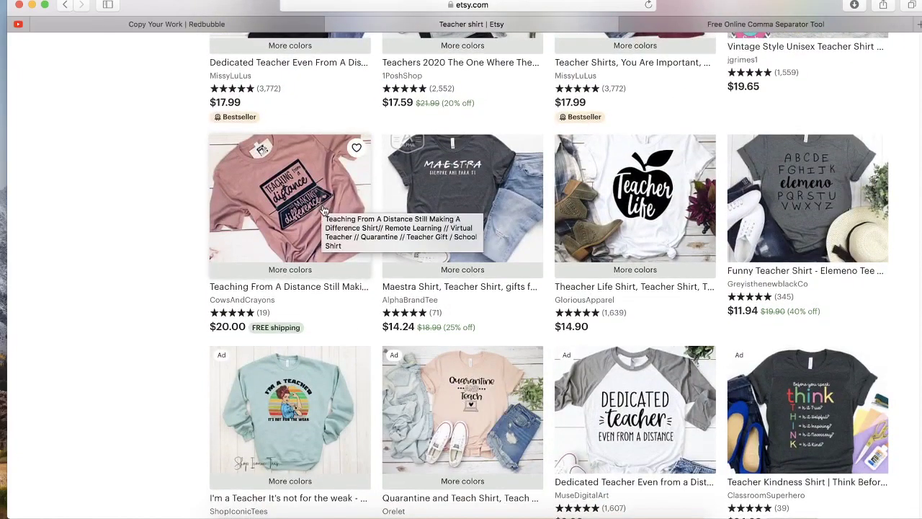
{"action": "left_click", "coordinate": [306, 229], "text": "super"}
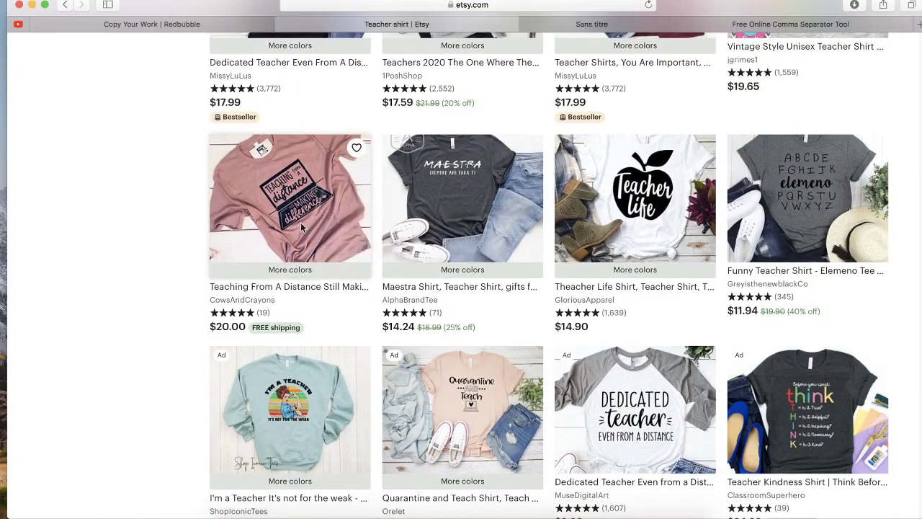
{"action": "left_click", "coordinate": [575, 26]}
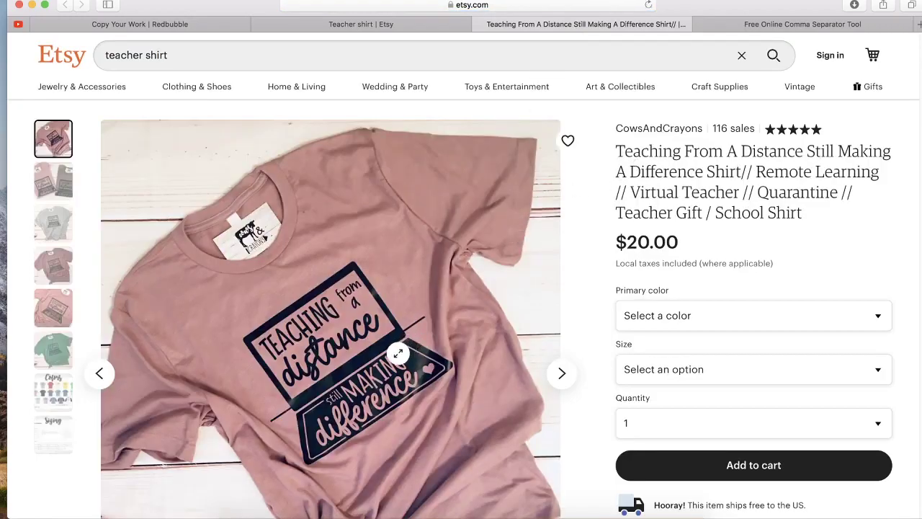
- Google-search 'Teaching From A Distance Still Making A Difference', then close the results and start a new tab
{"action": "mouse_move", "coordinate": [616, 152]}
{"action": "left_mouse_down"}
{"action": "mouse_move", "coordinate": [784, 172]}
{"action": "mouse_move", "coordinate": [819, 152]}
{"action": "mouse_move", "coordinate": [735, 156]}
{"action": "mouse_move", "coordinate": [695, 171]}
{"action": "mouse_move", "coordinate": [628, 152]}
{"action": "left_mouse_up"}
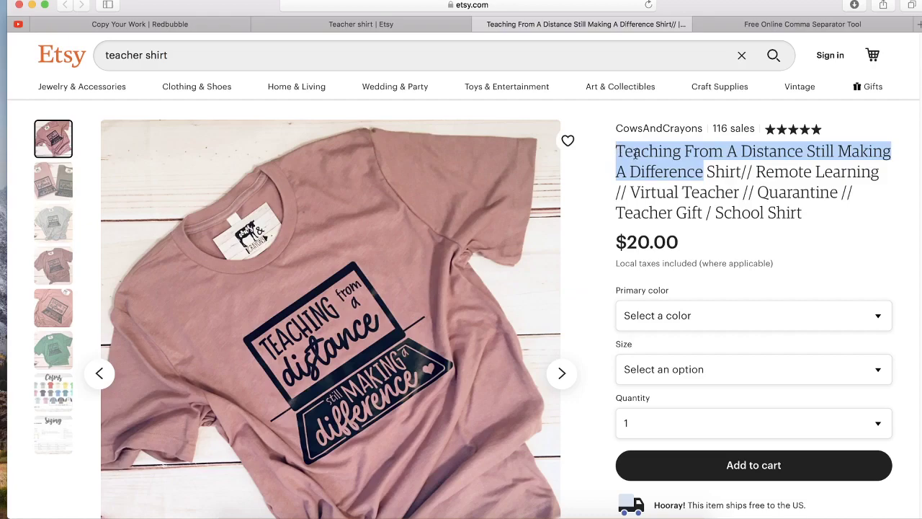
{"action": "right_click", "coordinate": [636, 154]}
{"action": "left_click", "coordinate": [656, 173]}
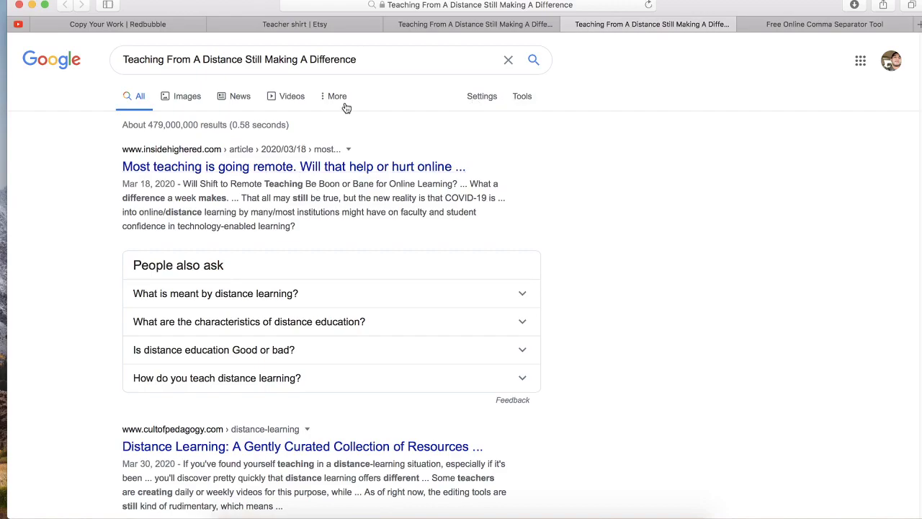
{"action": "left_click", "coordinate": [567, 24]}
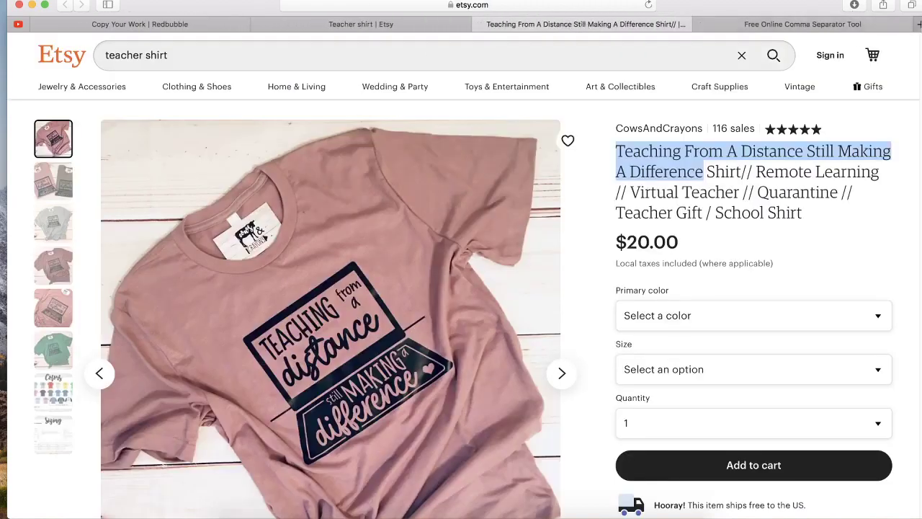
{"action": "key", "text": "super+t"}
- Load tmhunt.com and place its tab before the comma separator page
{"action": "type", "text": "tmhunt"}
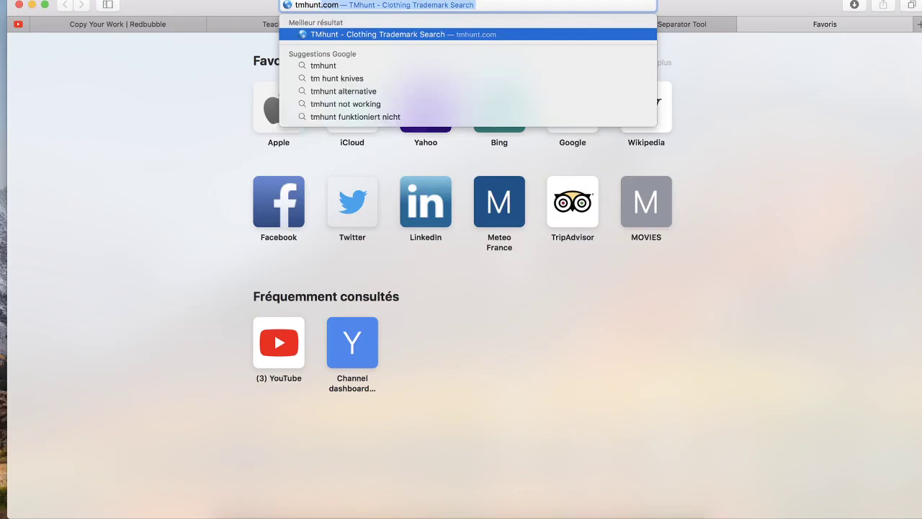
{"action": "key", "text": "Return"}
{"action": "left_click_drag", "start_coordinate": [837, 22], "coordinate": [660, 21]}
- Split-search the phrase on TMhunt filtered to live text marks, then return to Illustrator
{"action": "left_click", "coordinate": [289, 180]}
{"action": "left_click", "coordinate": [281, 224]}
{"action": "type", "text": "Teaching From A Distance Still Making A Difference"}
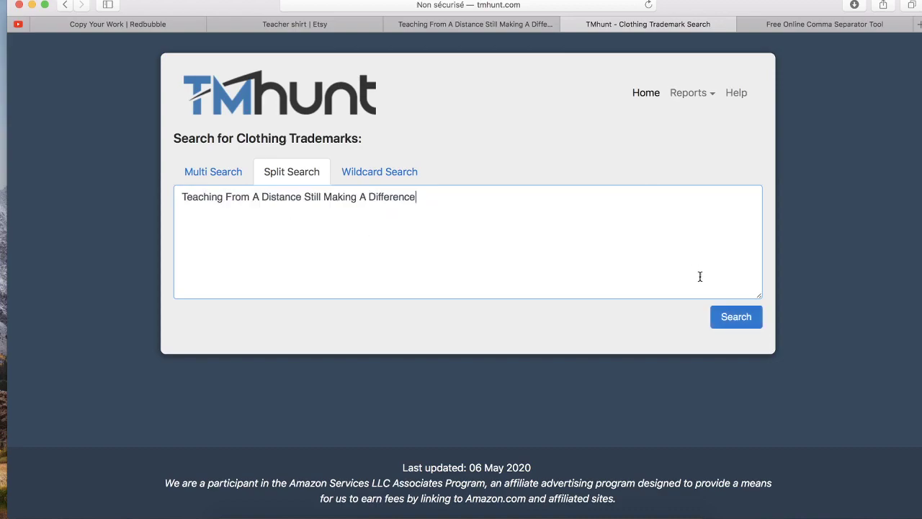
{"action": "left_click", "coordinate": [727, 321]}
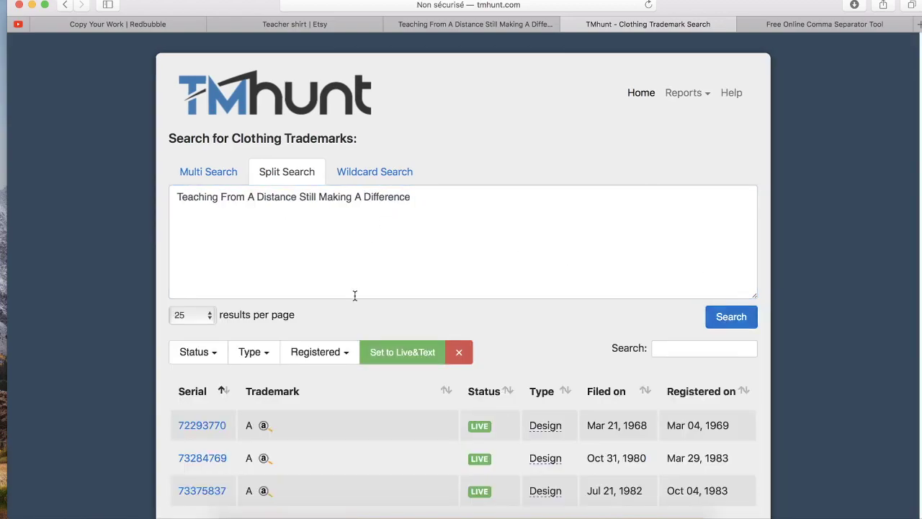
{"action": "left_click", "coordinate": [425, 352]}
{"action": "scroll", "coordinate": [393, 346], "scroll_direction": "down", "scroll_amount": 2}
{"action": "left_click", "coordinate": [362, 161]}
{"action": "key", "text": "super+a"}
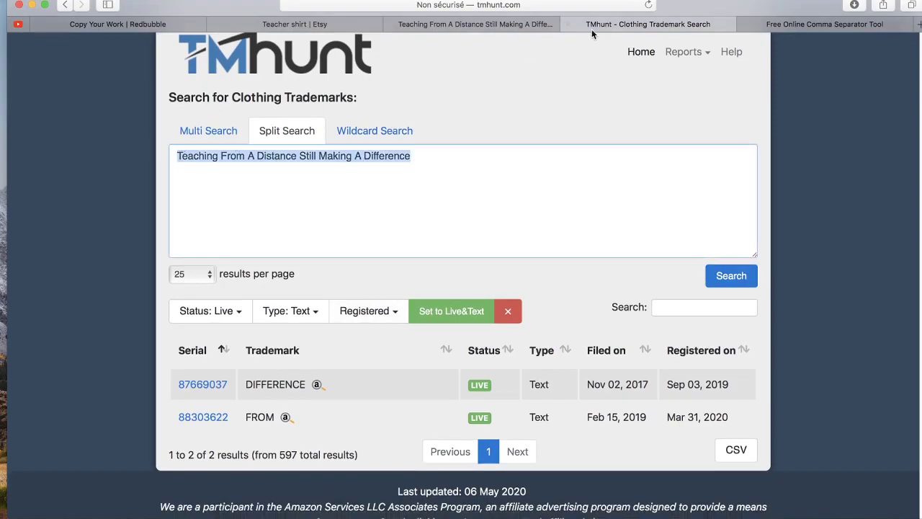
{"action": "left_click", "coordinate": [487, 27]}
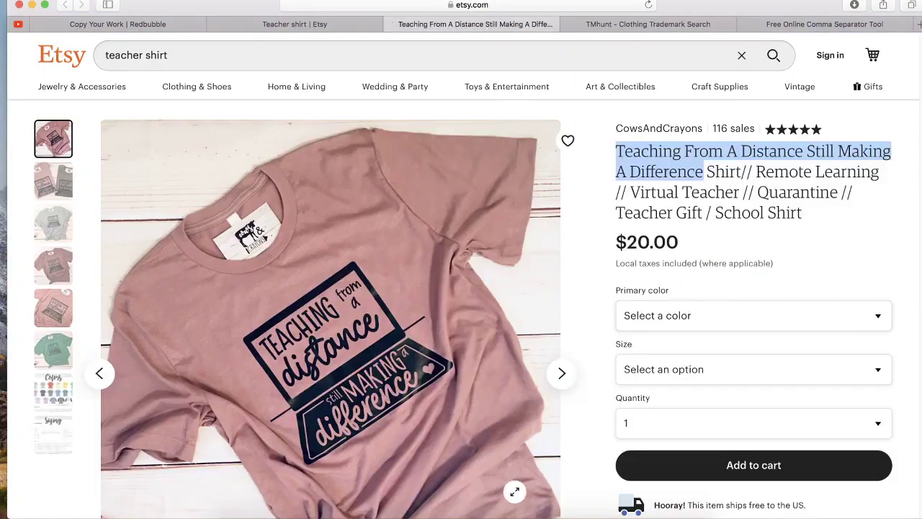
{"action": "left_click", "coordinate": [498, 514]}
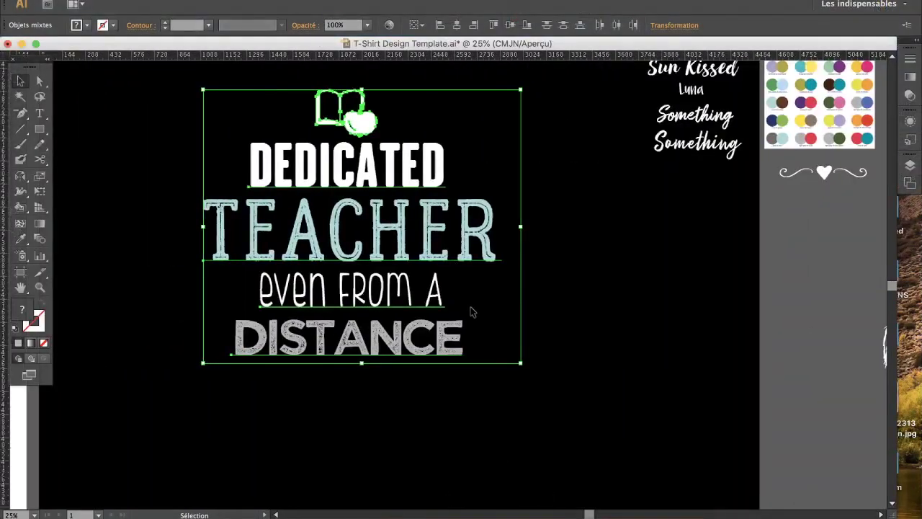
- Replace the Dedicated Teacher design with the phrase, styled like the PREMIUM text
{"action": "key", "text": "Delete"}
{"action": "left_click", "coordinate": [432, 284]}
{"action": "key", "text": "i"}
{"action": "scroll", "coordinate": [527, 266], "scroll_direction": "up", "scroll_amount": 5}
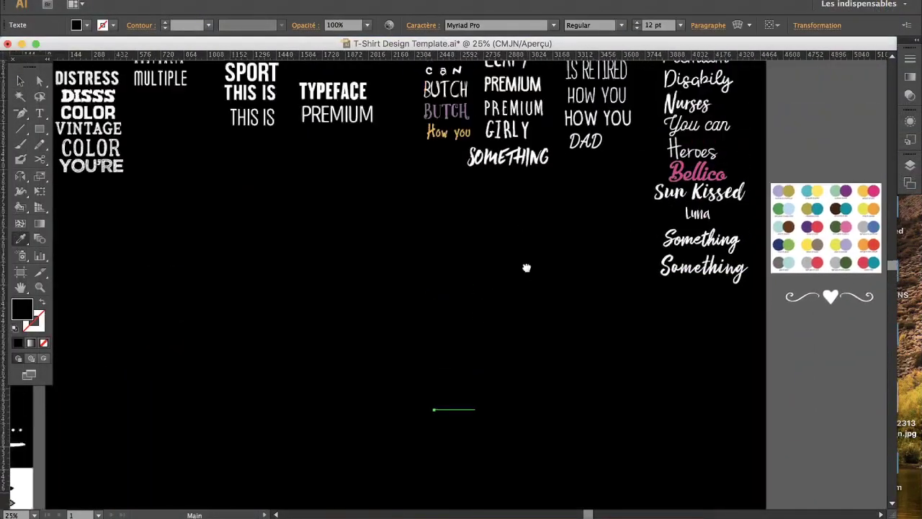
{"action": "left_click", "coordinate": [328, 158]}
{"action": "scroll", "coordinate": [469, 350], "scroll_direction": "down", "scroll_amount": 3}
{"action": "key", "text": "v"}
{"action": "left_click_drag", "start_coordinate": [481, 392], "coordinate": [425, 311]}
- Break the phrase into four lines and split them into separate text objects
{"action": "key", "text": "t"}
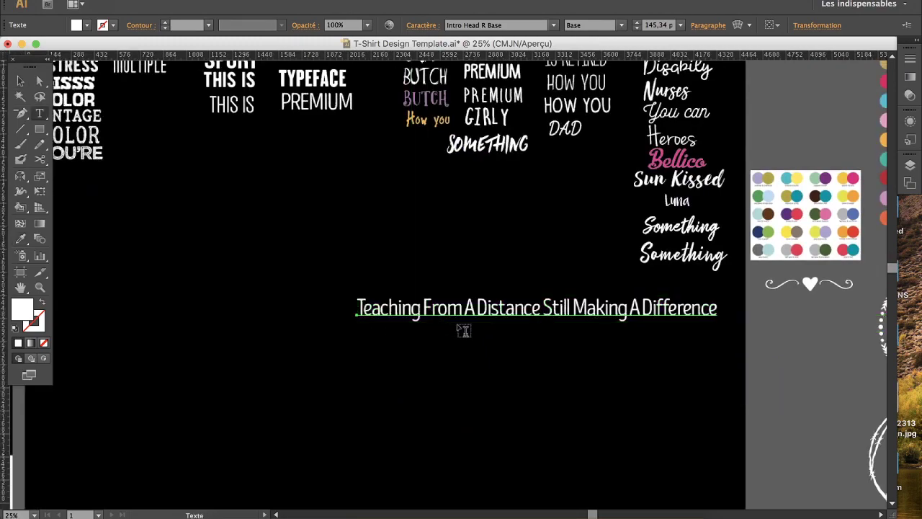
{"action": "left_click", "coordinate": [423, 307]}
{"action": "key", "text": "Return"}
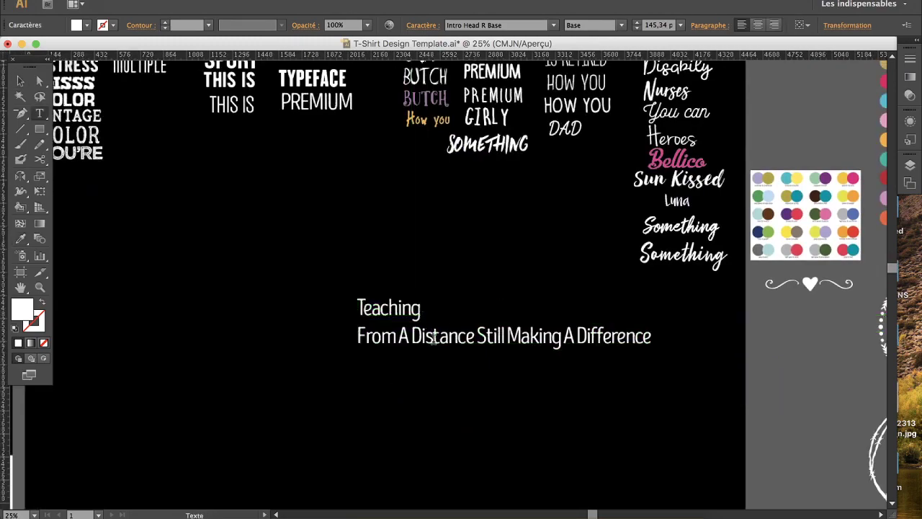
{"action": "left_click", "coordinate": [476, 335]}
{"action": "key", "text": "Return"}
{"action": "left_click", "coordinate": [455, 364]}
{"action": "key", "text": "Return"}
{"action": "key", "text": "Escape"}
{"action": "key", "text": "ctrl+alt+shift+f"}
{"action": "key", "text": "Return"}
{"action": "key", "text": "v"}
- Give TEACHING the SPORT caps font and enlarge it; give From A Distance the script font
{"action": "left_click", "coordinate": [395, 244]}
{"action": "left_click_drag", "start_coordinate": [399, 321], "coordinate": [387, 271]}
{"action": "scroll", "coordinate": [482, 146], "scroll_direction": "up", "scroll_amount": 3}
{"action": "key", "text": "i"}
{"action": "left_click", "coordinate": [353, 119]}
{"action": "key", "text": "v"}
{"action": "left_click_drag", "start_coordinate": [479, 369], "coordinate": [493, 371]}
{"action": "left_click_drag", "start_coordinate": [442, 434], "coordinate": [423, 416]}
{"action": "key", "text": "i"}
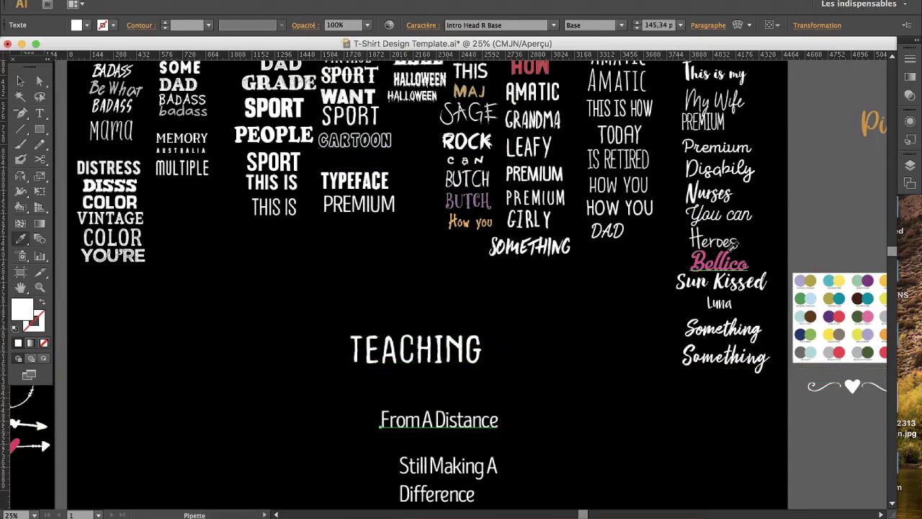
{"action": "left_click", "coordinate": [725, 216]}
{"action": "key", "text": "v"}
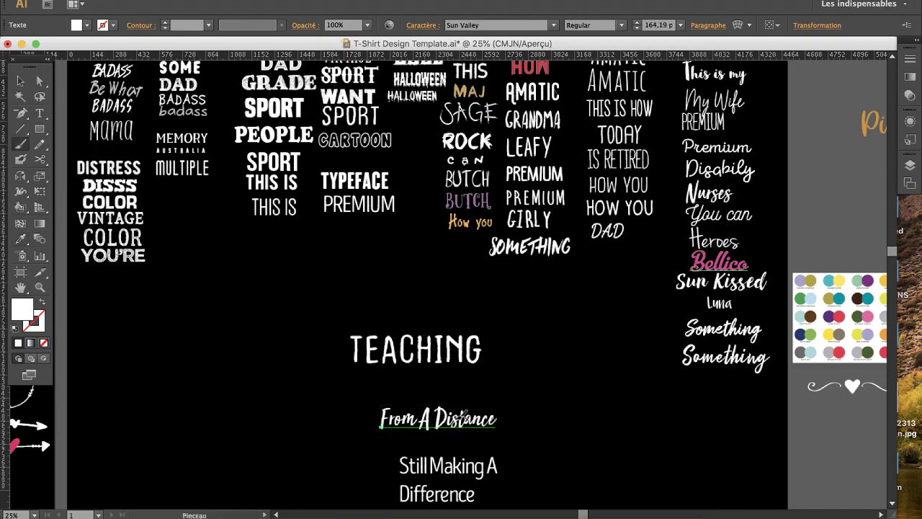
- Select the column of nine colour swatch circles
{"action": "left_click_drag", "start_coordinate": [877, 372], "coordinate": [756, 325]}
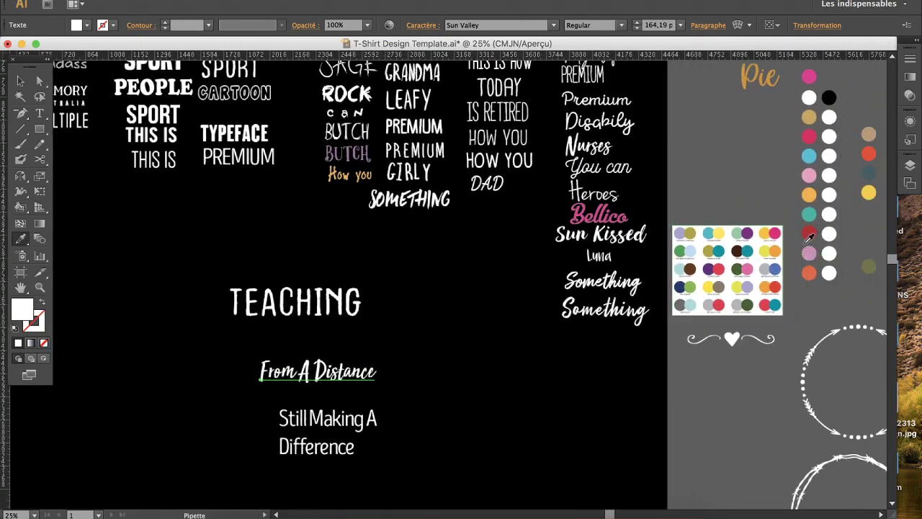
{"action": "key", "text": "b"}
{"action": "key", "text": "v"}
{"action": "mouse_move", "coordinate": [796, 120]}
{"action": "left_mouse_down"}
{"action": "mouse_move", "coordinate": [816, 277]}
{"action": "mouse_move", "coordinate": [795, 306]}
{"action": "mouse_move", "coordinate": [480, 350]}
{"action": "mouse_move", "coordinate": [466, 387]}
{"action": "mouse_move", "coordinate": [511, 317]}
{"action": "mouse_move", "coordinate": [426, 246]}
{"action": "left_mouse_up"}
- Rotate the swatch copy into a row above TEACHING and recolour its orange dot olive
{"action": "key", "text": "r"}
{"action": "key", "text": "v"}
{"action": "left_click", "coordinate": [465, 313]}
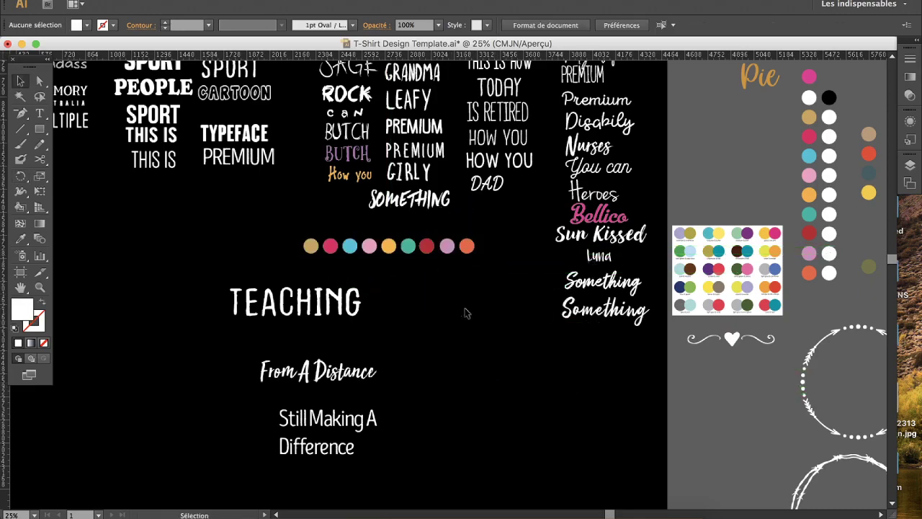
{"action": "left_click", "coordinate": [467, 246]}
{"action": "key", "text": "i"}
{"action": "left_click", "coordinate": [865, 268]}
{"action": "key", "text": "v"}
{"action": "left_click", "coordinate": [434, 287]}
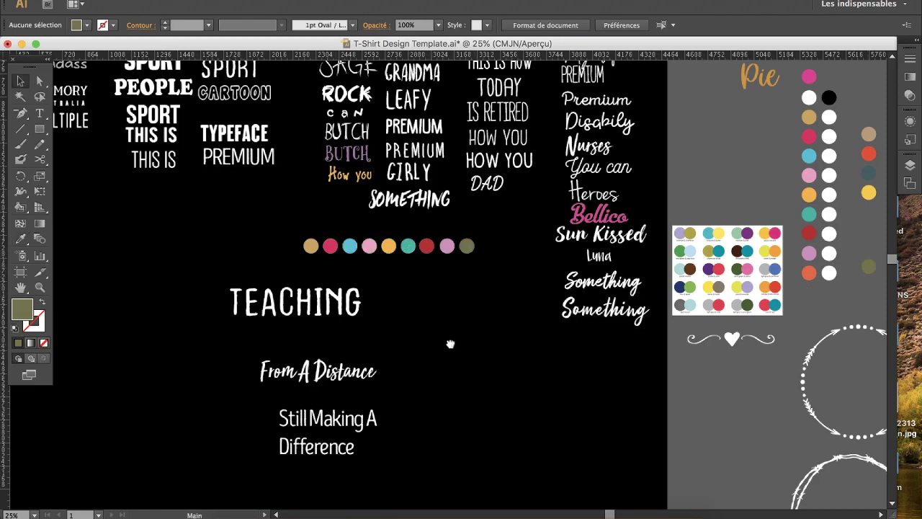
- Colour From A Distance red and move it up under TEACHING
{"action": "scroll", "coordinate": [451, 343], "scroll_direction": "down", "scroll_amount": 3}
{"action": "scroll", "coordinate": [450, 343], "scroll_direction": "left", "scroll_amount": 3}
{"action": "left_click", "coordinate": [395, 317]}
{"action": "key", "text": "i"}
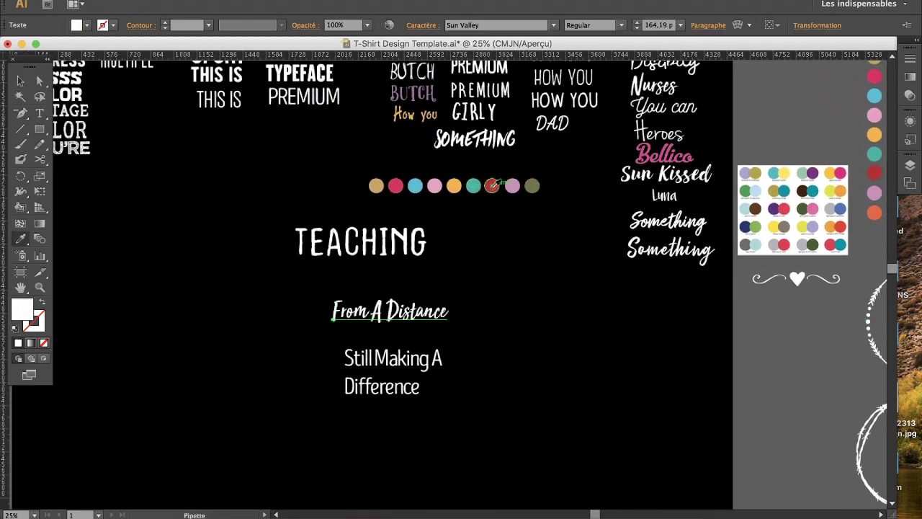
{"action": "left_click", "coordinate": [492, 185]}
{"action": "key", "text": "v"}
{"action": "left_click_drag", "start_coordinate": [404, 311], "coordinate": [378, 265]}
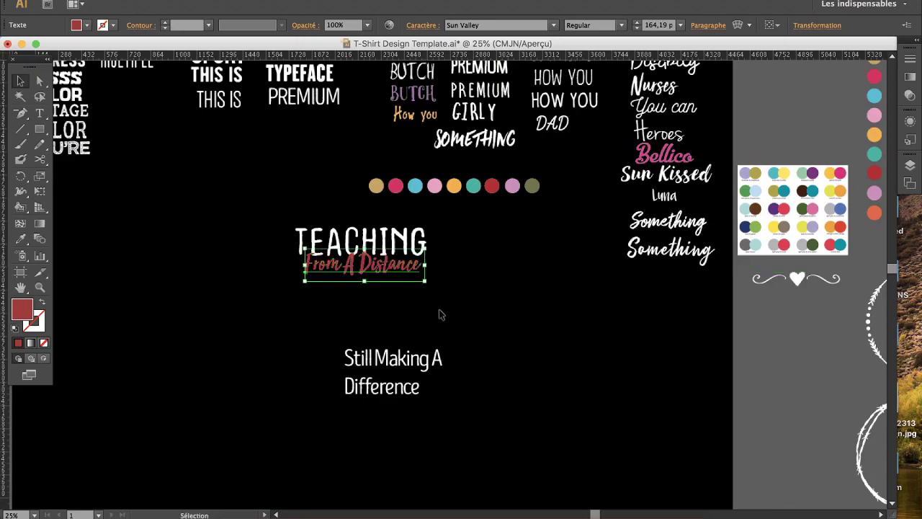
{"action": "left_click", "coordinate": [442, 314]}
- Give STILL MAKING A a caps sample font and place it under From A Distance
{"action": "left_click_drag", "start_coordinate": [393, 361], "coordinate": [382, 298]}
{"action": "key", "text": "i"}
{"action": "left_click", "coordinate": [549, 100]}
{"action": "key", "text": "v"}
{"action": "left_click", "coordinate": [381, 353]}
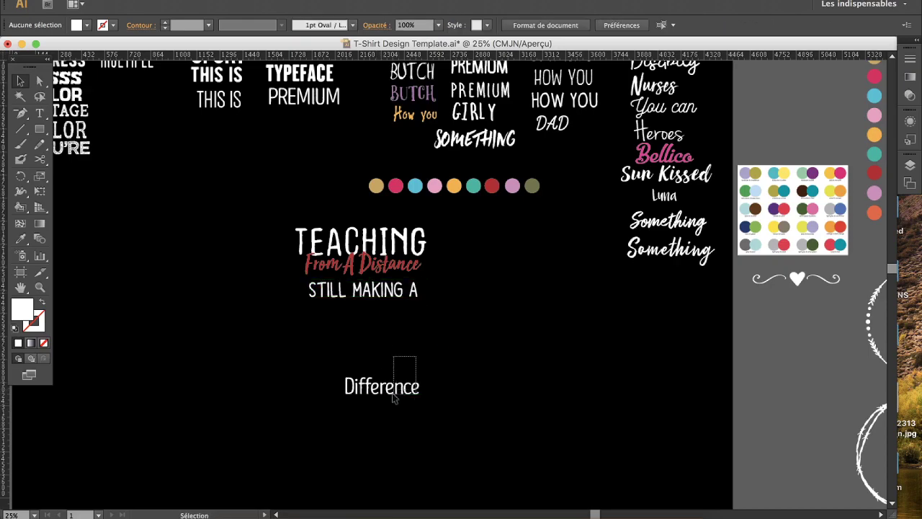
- Capitalise DIFFERENCE and, after trying sample fonts, set it in bold Bough Condensed
{"action": "left_click", "coordinate": [392, 394]}
{"action": "scroll", "coordinate": [247, 232], "scroll_direction": "up", "scroll_amount": 3}
{"action": "key", "text": "i"}
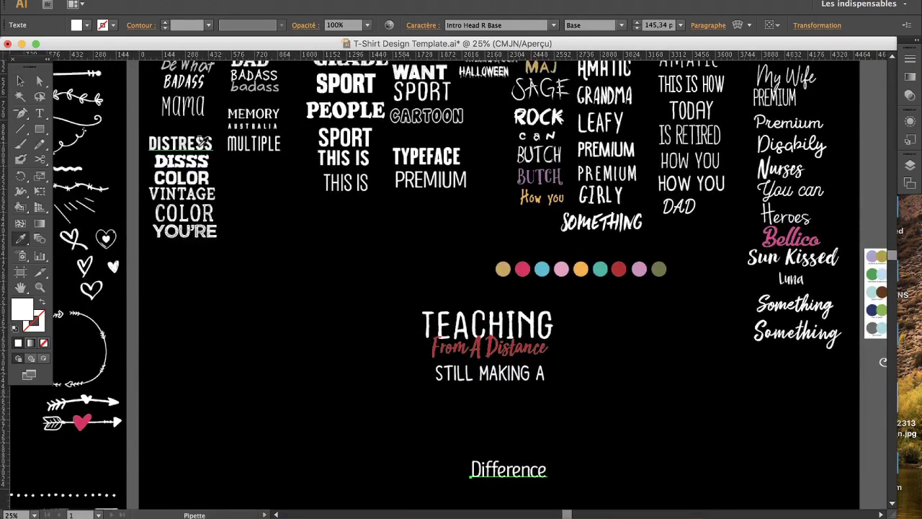
{"action": "left_click", "coordinate": [200, 143]}
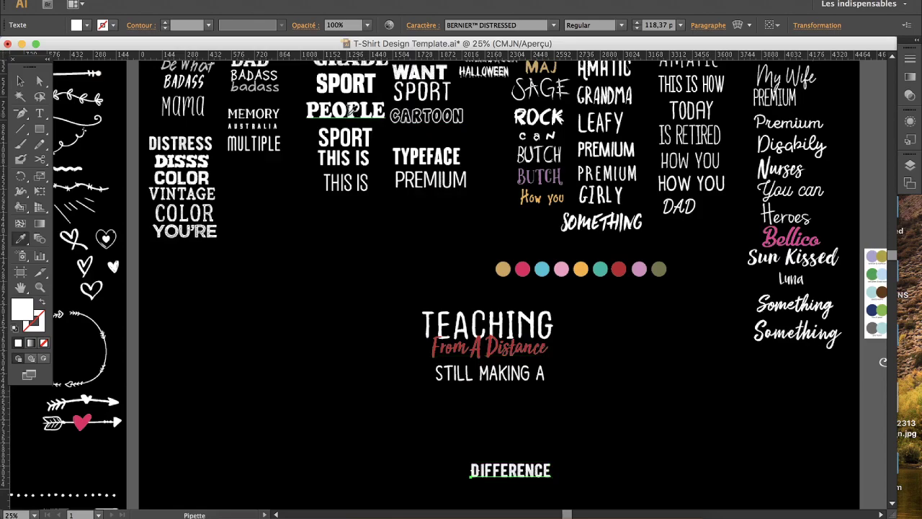
{"action": "left_click", "coordinate": [348, 114]}
{"action": "key", "text": "super+shift+k"}
{"action": "key", "text": "v"}
{"action": "left_click_drag", "start_coordinate": [555, 475], "coordinate": [524, 429]}
{"action": "scroll", "coordinate": [288, 216], "scroll_direction": "up", "scroll_amount": 3}
{"action": "key", "text": "i"}
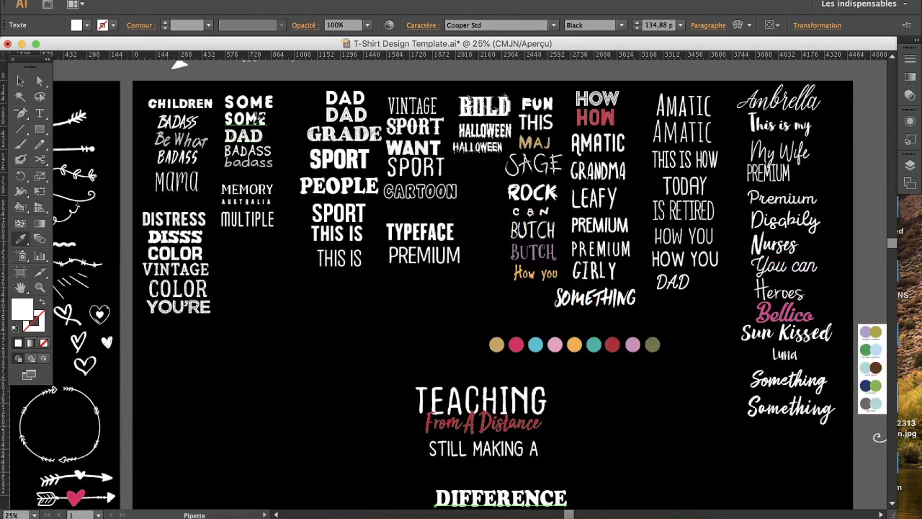
{"action": "left_click", "coordinate": [256, 117]}
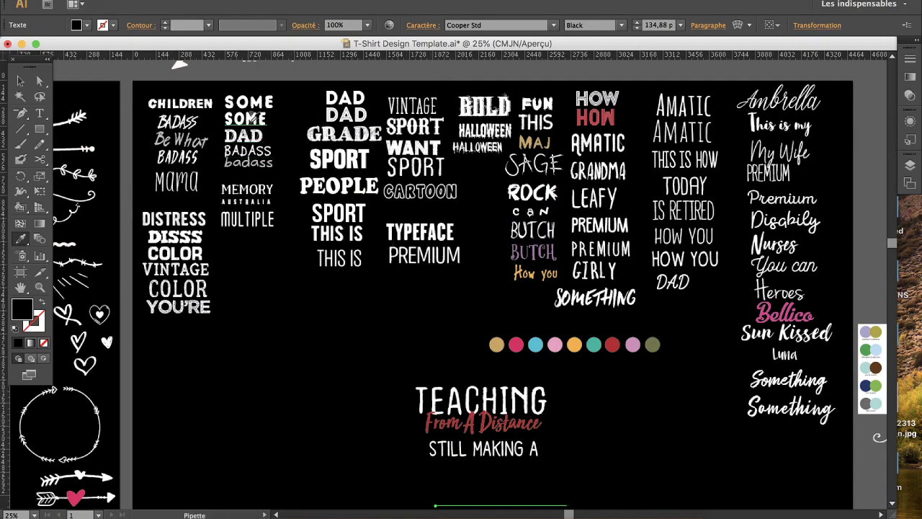
{"action": "key", "text": "super+z"}
{"action": "left_click", "coordinate": [432, 399]}
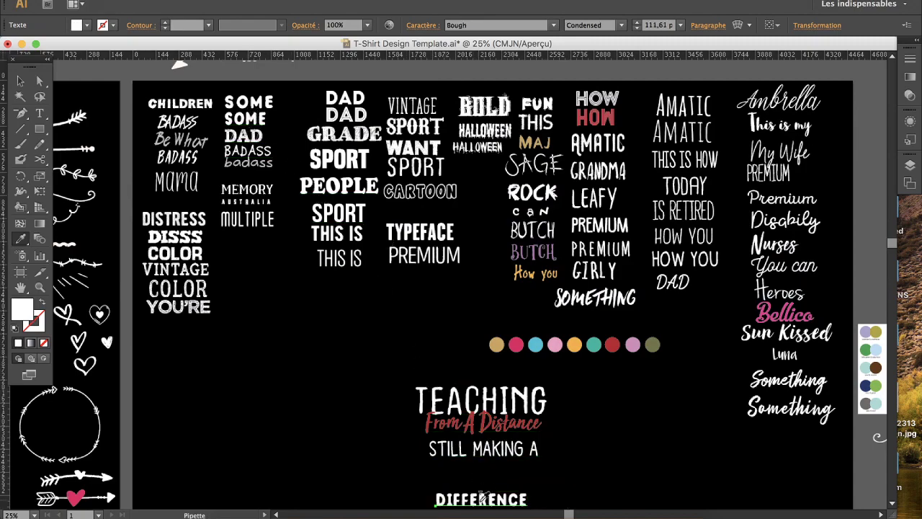
- Enlarge DIFFERENCE, tuck it under STILL MAKING A, and nudge the TEACHING pair
{"action": "scroll", "coordinate": [483, 497], "scroll_direction": "down", "scroll_amount": 1}
{"action": "key", "text": "v"}
{"action": "key", "text": "super+equal"}
{"action": "key", "text": "super+equal"}
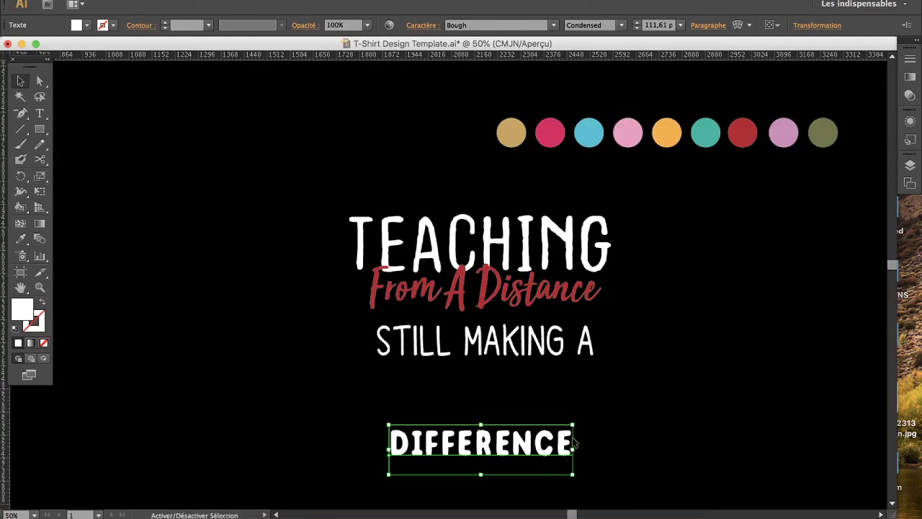
{"action": "left_click_drag", "start_coordinate": [574, 423], "coordinate": [614, 441]}
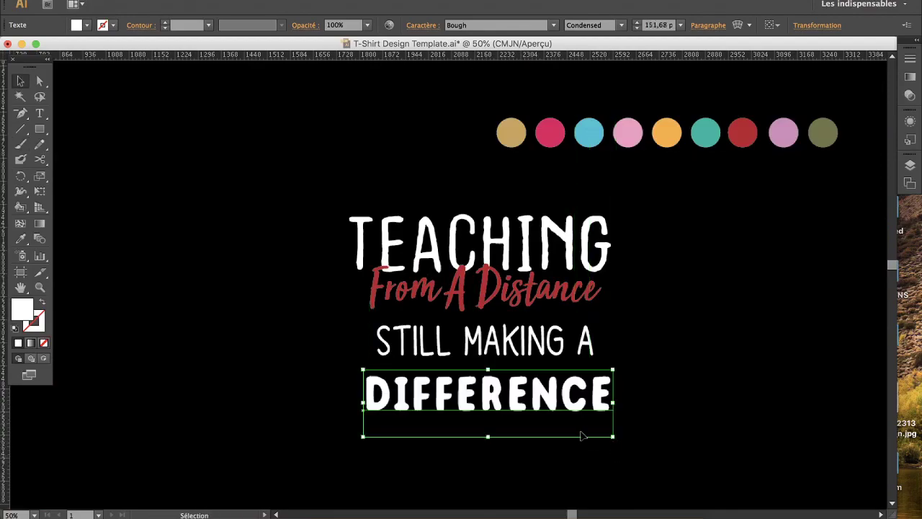
{"action": "left_click", "coordinate": [670, 438]}
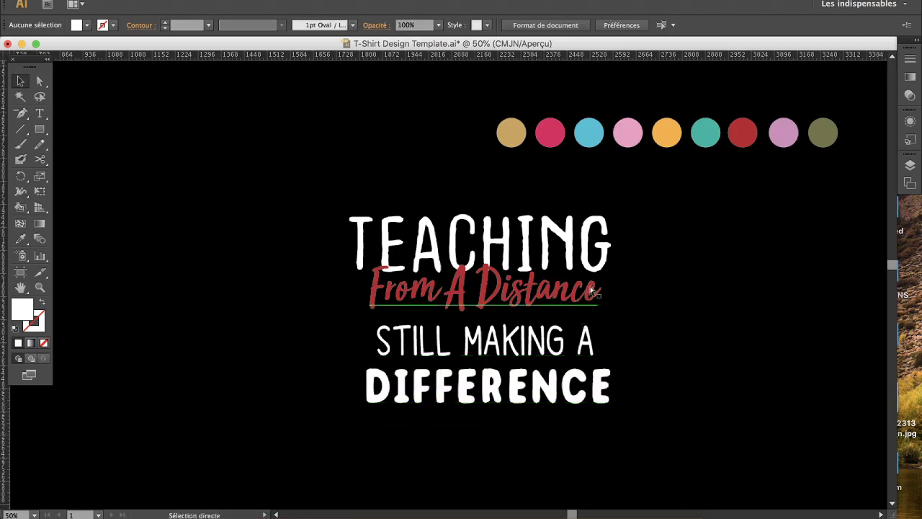
{"action": "key", "text": "super+minus"}
{"action": "left_click_drag", "start_coordinate": [513, 292], "coordinate": [519, 296]}
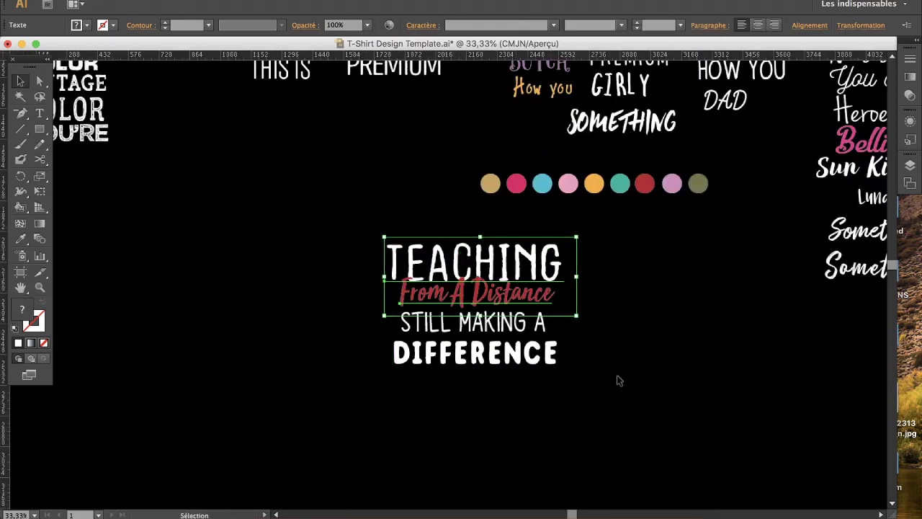
- Lower the TEACHING text group and copy the barbed wreath over it on the black artboard
{"action": "left_click", "coordinate": [617, 379]}
{"action": "key", "text": "super+minus"}
{"action": "key", "text": "super+minus"}
{"action": "left_click_drag", "start_coordinate": [627, 385], "coordinate": [546, 361]}
{"action": "left_click_drag", "start_coordinate": [432, 245], "coordinate": [288, 329]}
{"action": "left_click_drag", "start_coordinate": [353, 284], "coordinate": [357, 357]}
{"action": "left_click_drag", "start_coordinate": [784, 426], "coordinate": [347, 389]}
{"action": "left_click", "coordinate": [435, 422]}
{"action": "key", "text": "super+equal"}
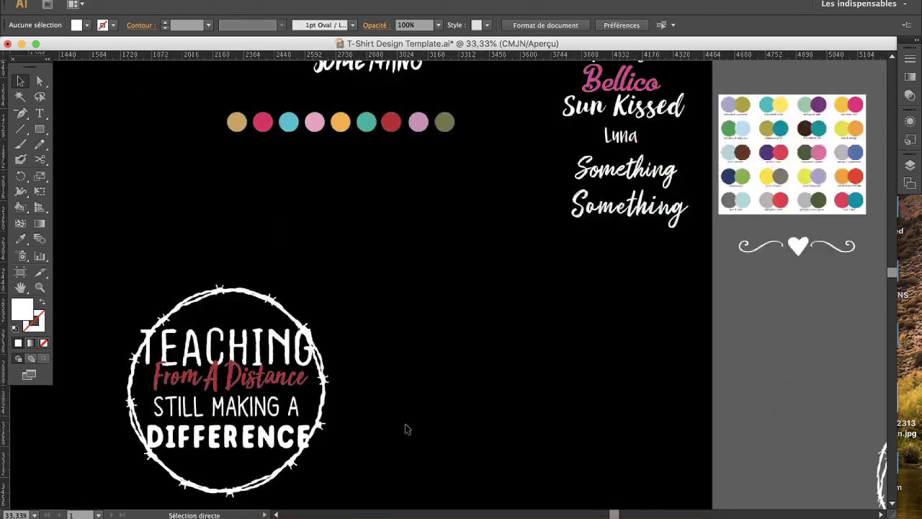
{"action": "left_click_drag", "start_coordinate": [406, 428], "coordinate": [542, 308]}
- Recolour the wreath orange by sampling the dot row with the Eyedropper
{"action": "left_click", "coordinate": [450, 169]}
{"action": "scroll", "coordinate": [530, 120], "scroll_direction": "up", "scroll_amount": 5}
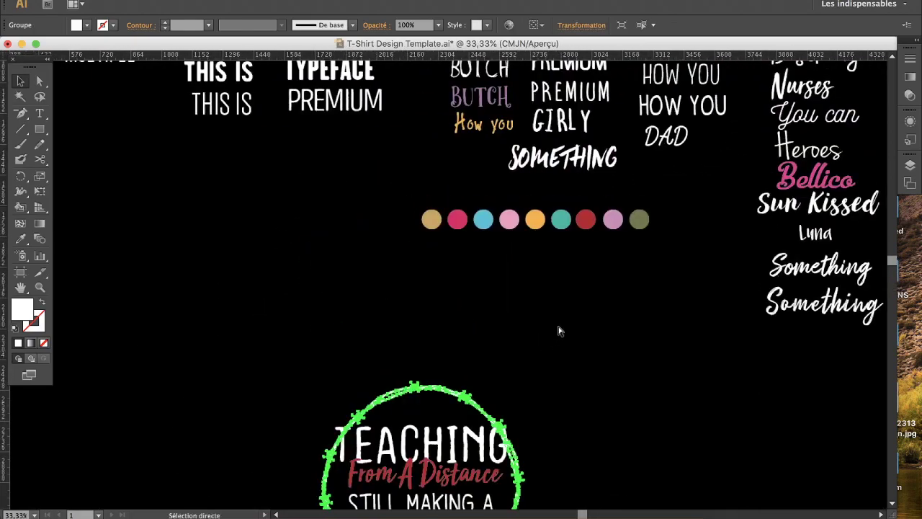
{"action": "key", "text": "i"}
{"action": "left_click", "coordinate": [536, 219]}
{"action": "key", "text": "v"}
{"action": "scroll", "coordinate": [578, 315], "scroll_direction": "down", "scroll_amount": 5}
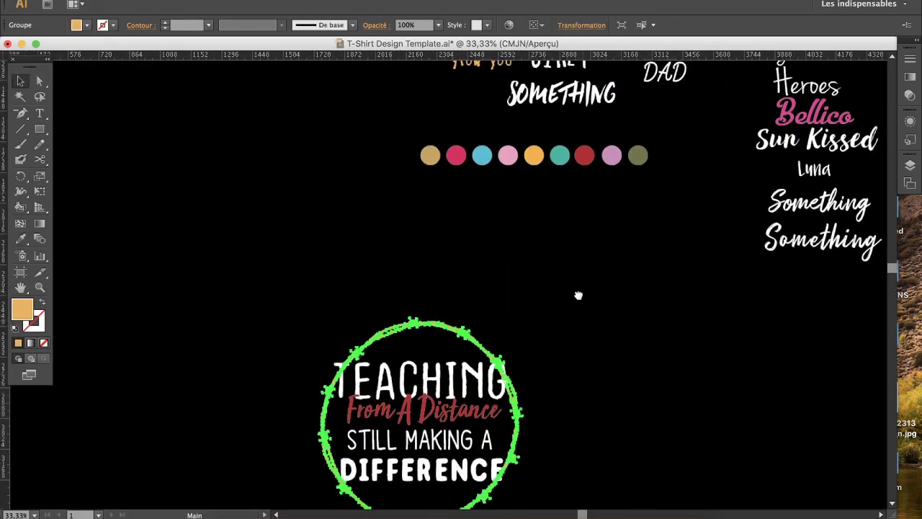
{"action": "left_click", "coordinate": [246, 495]}
- Bring the TEACHING text group in front of the wreath
{"action": "left_click", "coordinate": [388, 343]}
{"action": "left_click", "coordinate": [441, 275]}
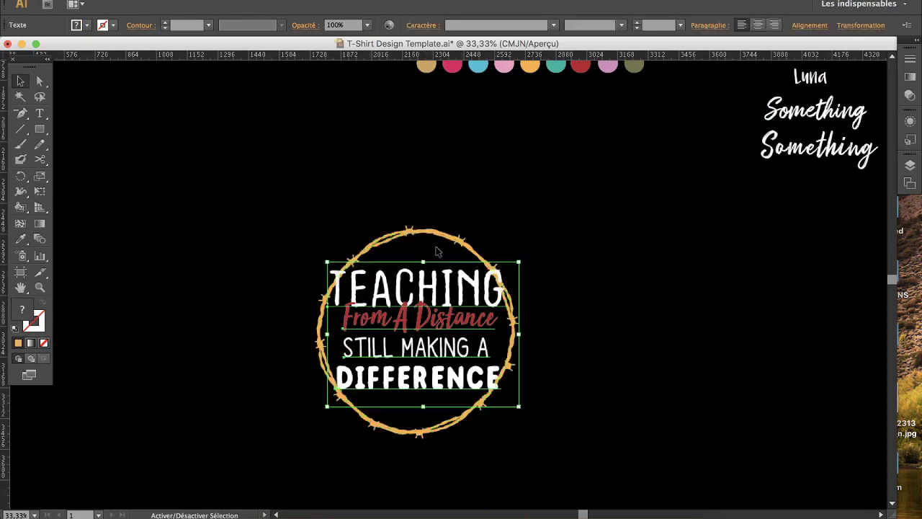
{"action": "right_click", "coordinate": [441, 275]}
{"action": "mouse_move", "coordinate": [484, 380]}
{"action": "left_click", "coordinate": [593, 391]}
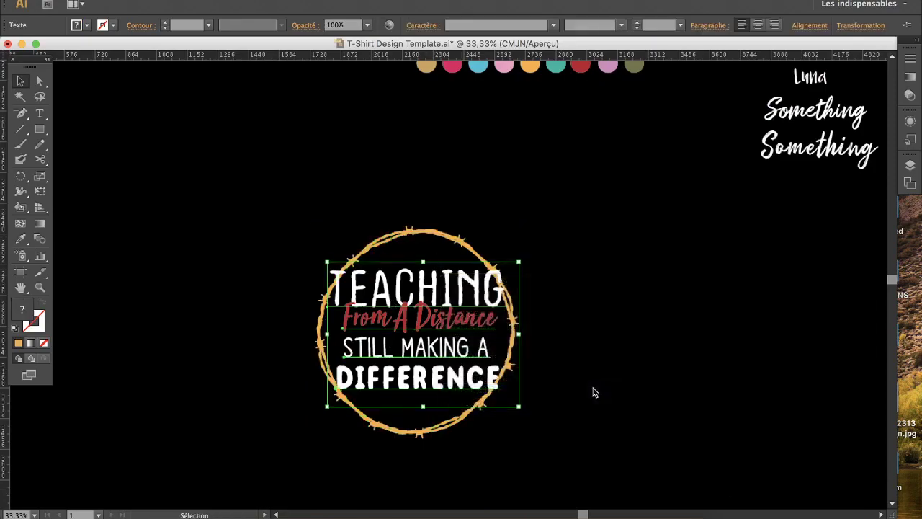
{"action": "left_click", "coordinate": [530, 240]}
- Nudge the wreath group slightly up and to the right
{"action": "left_click_drag", "start_coordinate": [492, 277], "coordinate": [407, 242]}
{"action": "left_click_drag", "start_coordinate": [39, 159], "coordinate": [79, 159]}
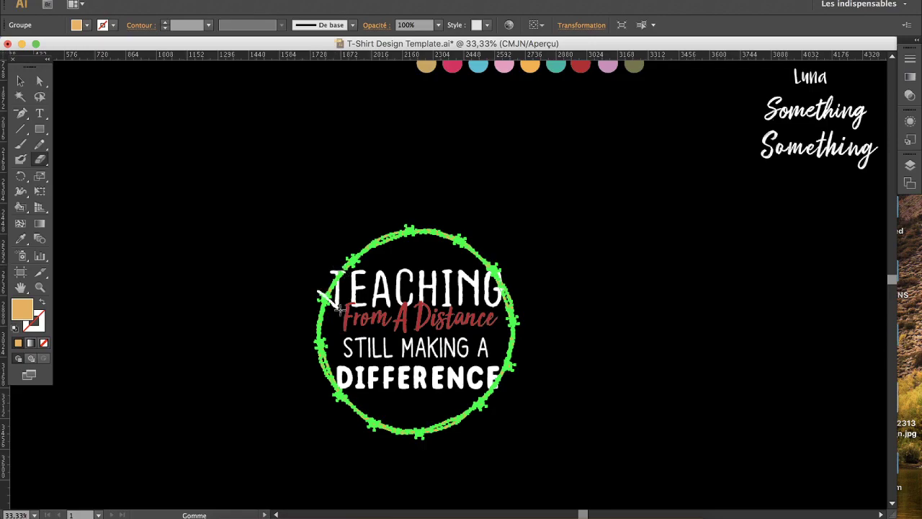
{"action": "key", "text": "v"}
{"action": "left_click_drag", "start_coordinate": [328, 263], "coordinate": [332, 260]}
{"action": "left_click", "coordinate": [252, 272]}
{"action": "key", "text": "super+plus"}
- Double-click into the wreath's nested groups to isolate its left half
{"action": "left_click", "coordinate": [314, 249]}
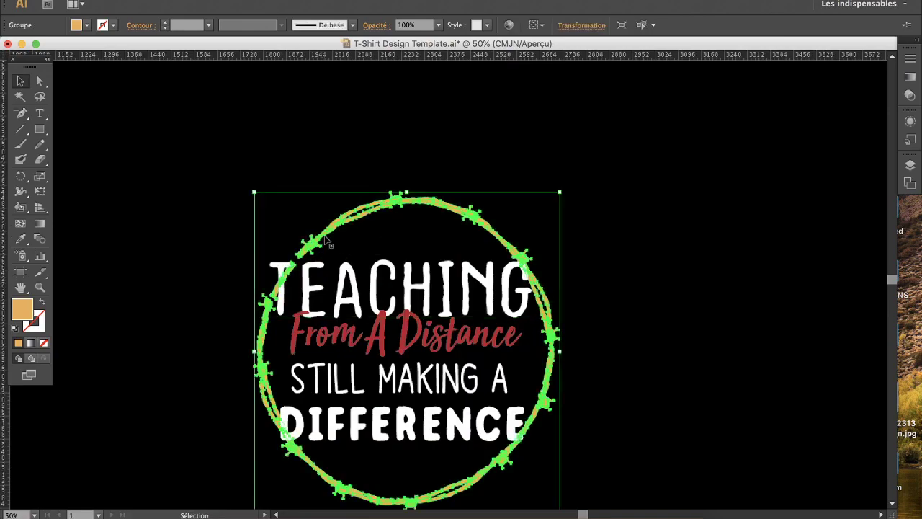
{"action": "double_click", "coordinate": [292, 272]}
{"action": "left_click", "coordinate": [289, 274]}
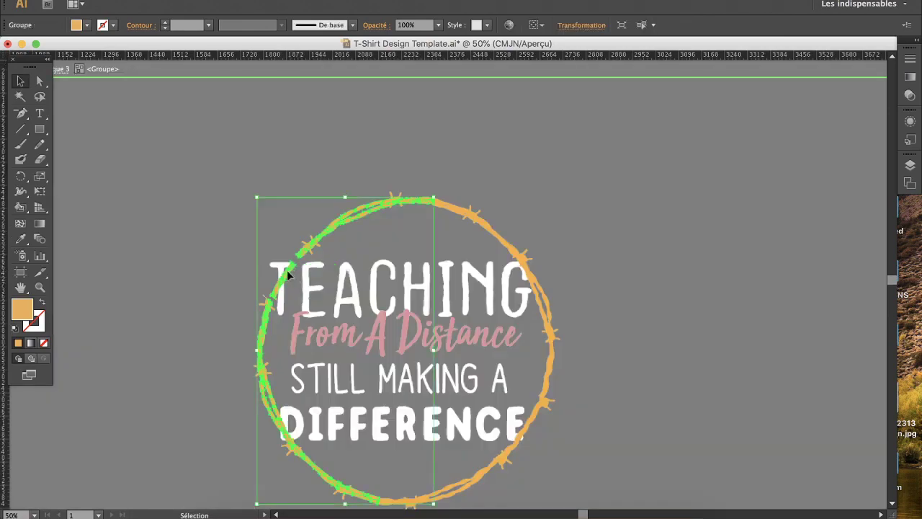
{"action": "double_click", "coordinate": [288, 276]}
{"action": "left_click", "coordinate": [288, 276]}
{"action": "double_click", "coordinate": [289, 277]}
- Select the small wreath path beside the T, then exit isolation mode
{"action": "left_click", "coordinate": [288, 277]}
{"action": "double_click", "coordinate": [288, 278]}
{"action": "left_click", "coordinate": [287, 279]}
{"action": "left_click", "coordinate": [333, 286]}
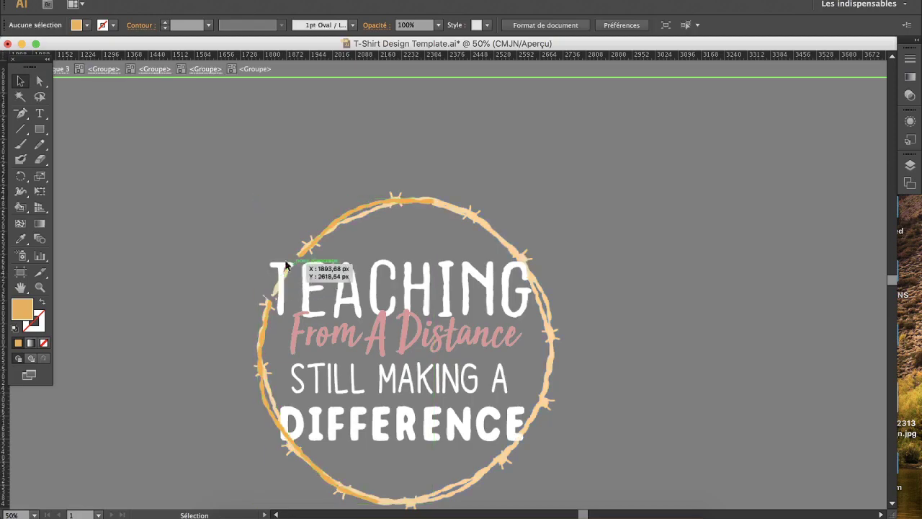
{"action": "key", "text": "Escape"}
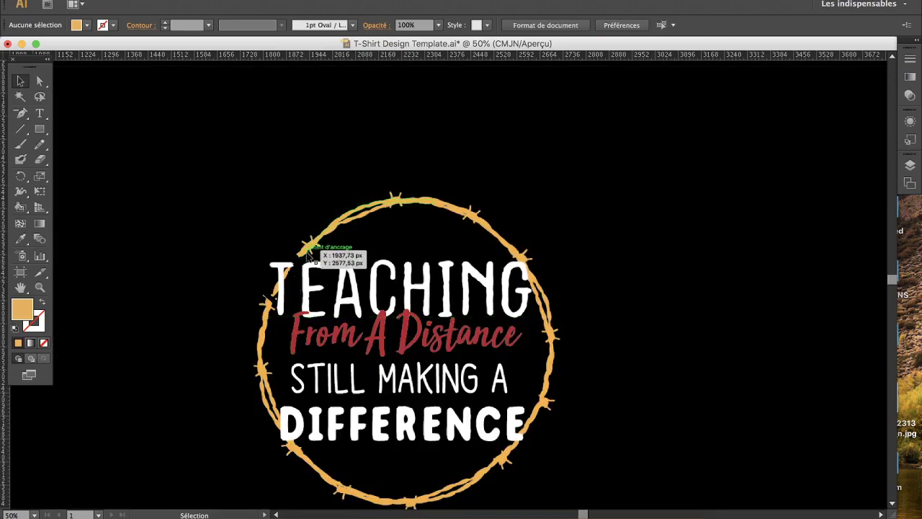
- Erase the wreath sections just left of the T and right of the G
{"action": "left_click", "coordinate": [308, 253]}
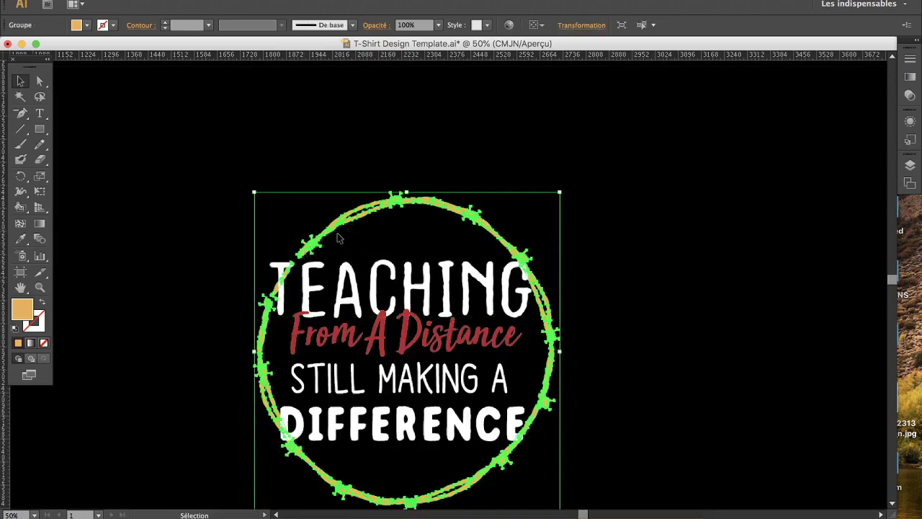
{"action": "left_click", "coordinate": [40, 160]}
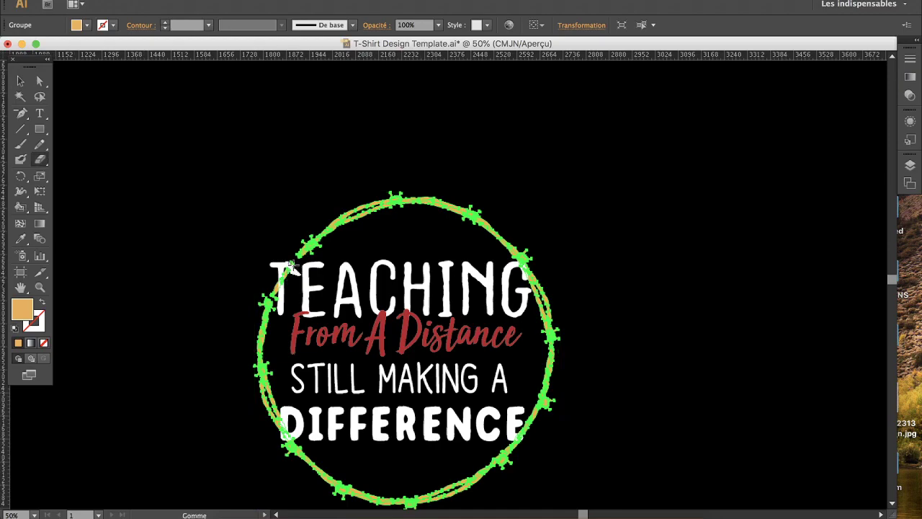
{"action": "mouse_move", "coordinate": [294, 268]}
{"action": "left_mouse_down"}
{"action": "mouse_move", "coordinate": [266, 291]}
{"action": "mouse_move", "coordinate": [246, 291]}
{"action": "mouse_move", "coordinate": [280, 287]}
{"action": "left_mouse_up"}
{"action": "mouse_move", "coordinate": [542, 268]}
{"action": "left_mouse_down"}
{"action": "mouse_move", "coordinate": [500, 274]}
{"action": "mouse_move", "coordinate": [548, 288]}
{"action": "left_mouse_up"}
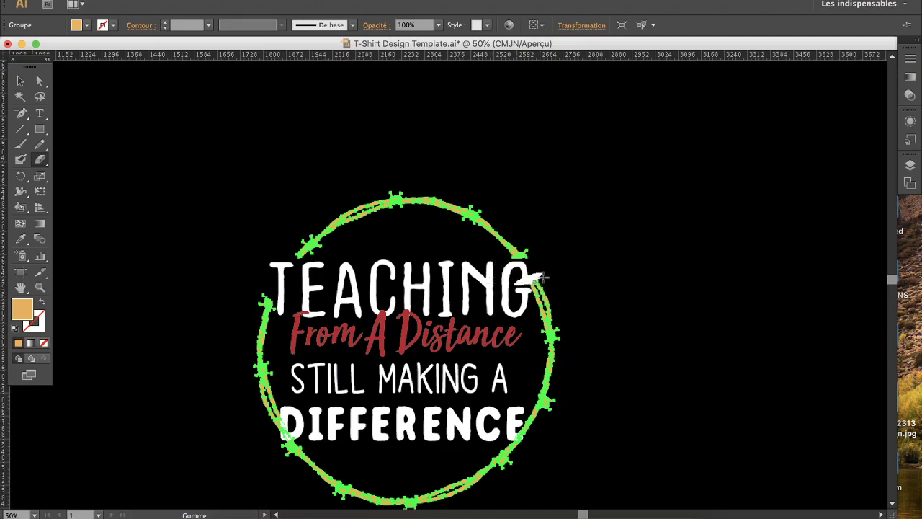
{"action": "key", "text": "v"}
{"action": "left_click", "coordinate": [613, 373]}
{"action": "key", "text": "super+minus"}
{"action": "key", "text": "super+minus"}
{"action": "key", "text": "super+plus"}
{"action": "key", "text": "super+plus"}
{"action": "key", "text": "super+plus"}
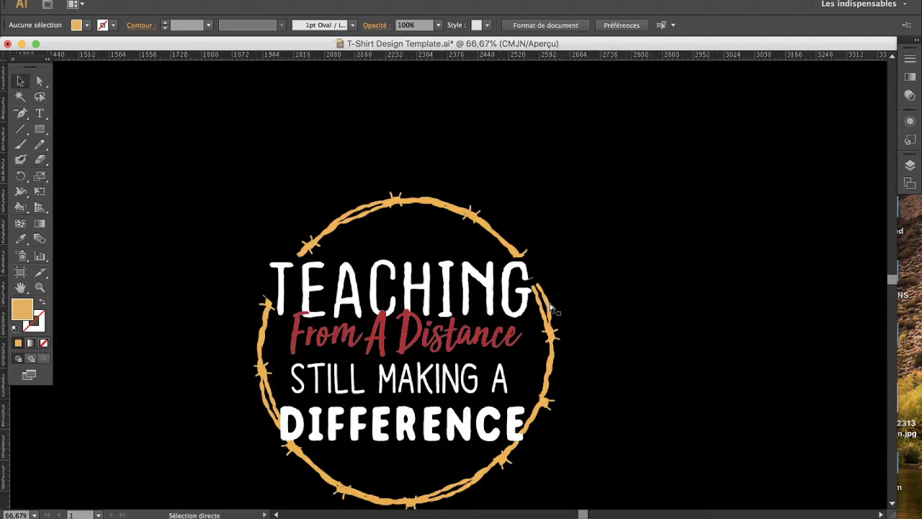
- Undo the erasing on the wreath and zoom out over the artboard
{"action": "left_click", "coordinate": [526, 220]}
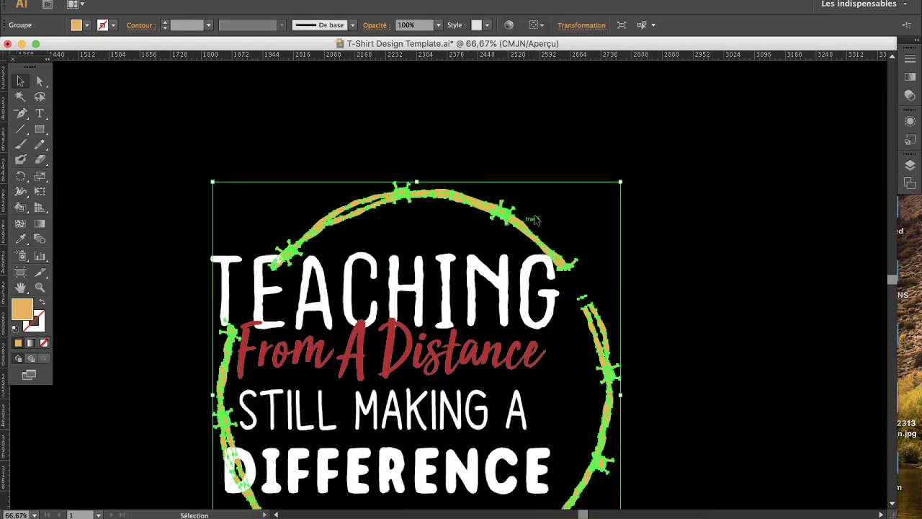
{"action": "key", "text": "super+z"}
{"action": "left_click", "coordinate": [44, 162]}
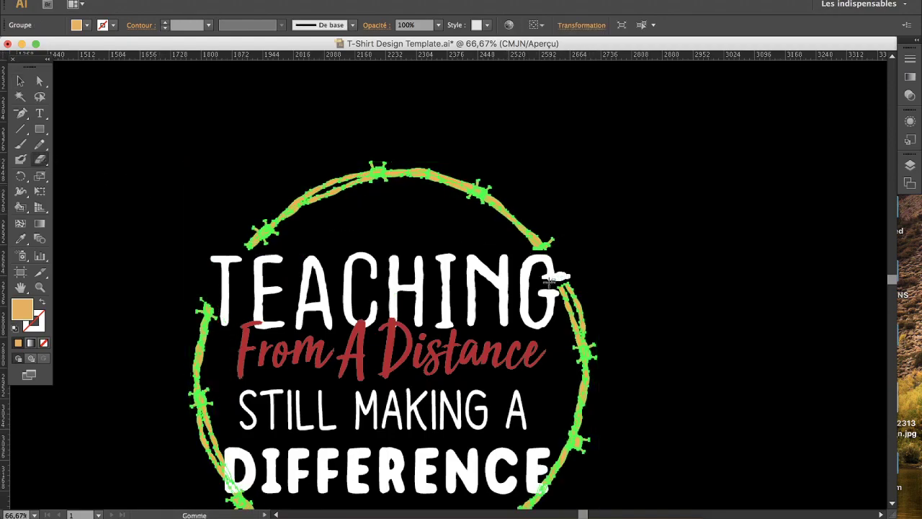
{"action": "key", "text": "v"}
{"action": "left_click", "coordinate": [185, 265]}
{"action": "key", "text": "super+minus"}
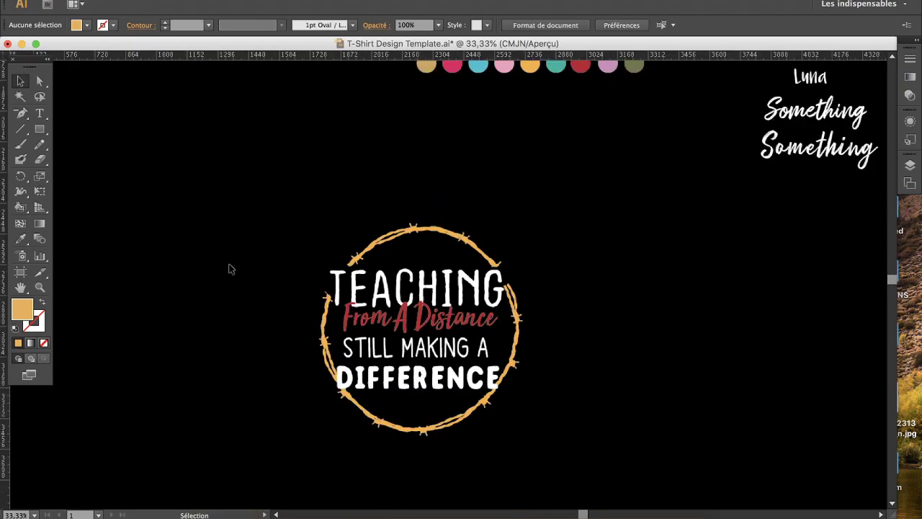
- Copy the whole circle design and bring Photoshop forward, dismissing an invalid-entry warning
{"action": "left_click_drag", "start_coordinate": [535, 230], "coordinate": [257, 457]}
{"action": "key", "text": "c"}
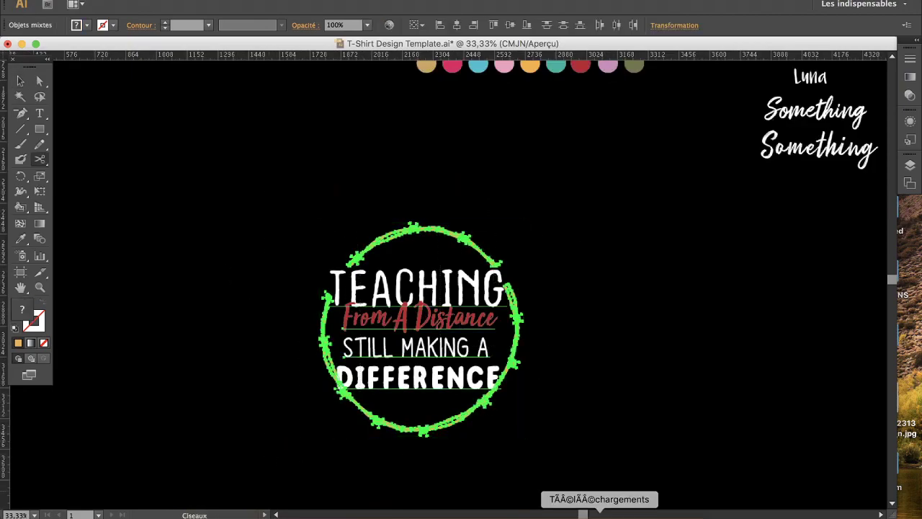
{"action": "left_click", "coordinate": [469, 511]}
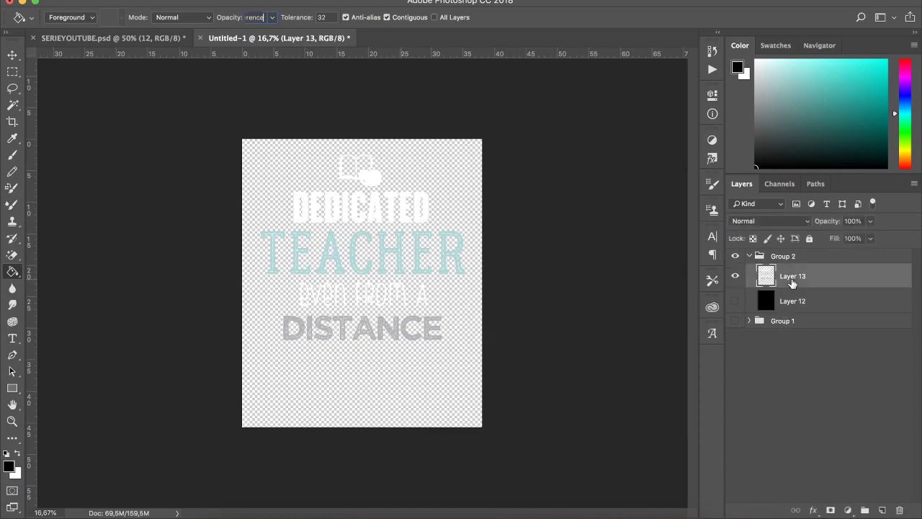
{"action": "left_click", "coordinate": [501, 510]}
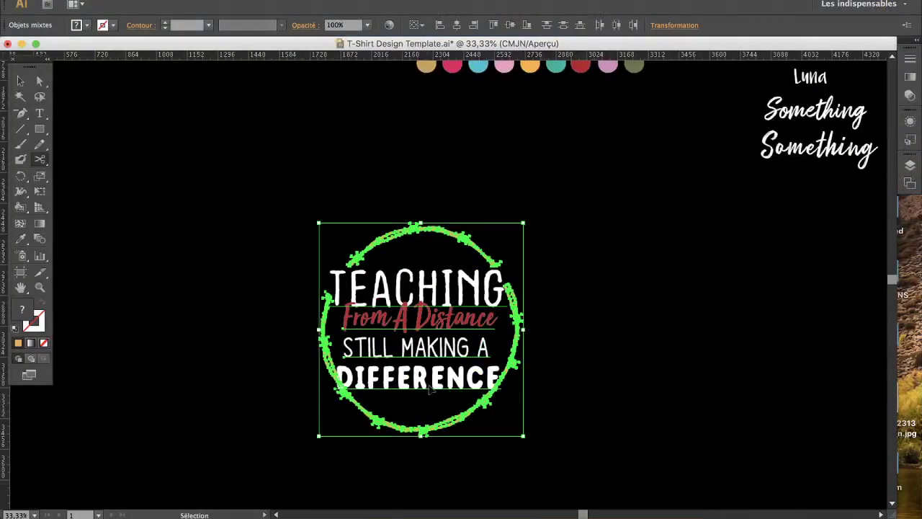
{"action": "left_click", "coordinate": [469, 510]}
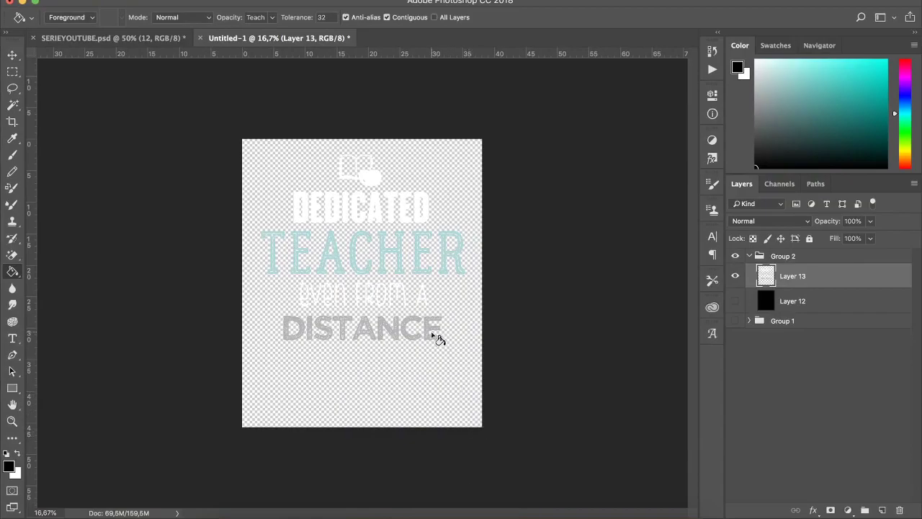
{"action": "key", "text": "v"}
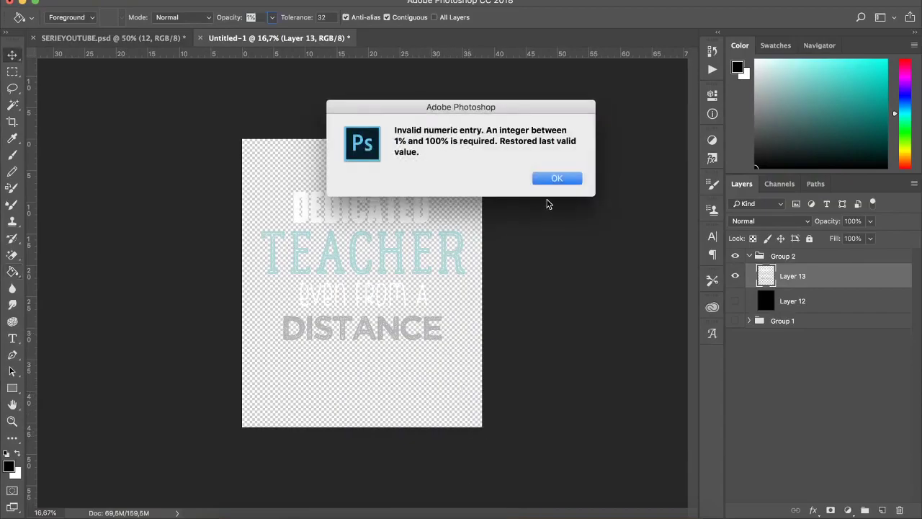
{"action": "key", "text": "Return"}
- Recopy the entire circle artwork in Illustrator and return to Photoshop
{"action": "left_click", "coordinate": [504, 508]}
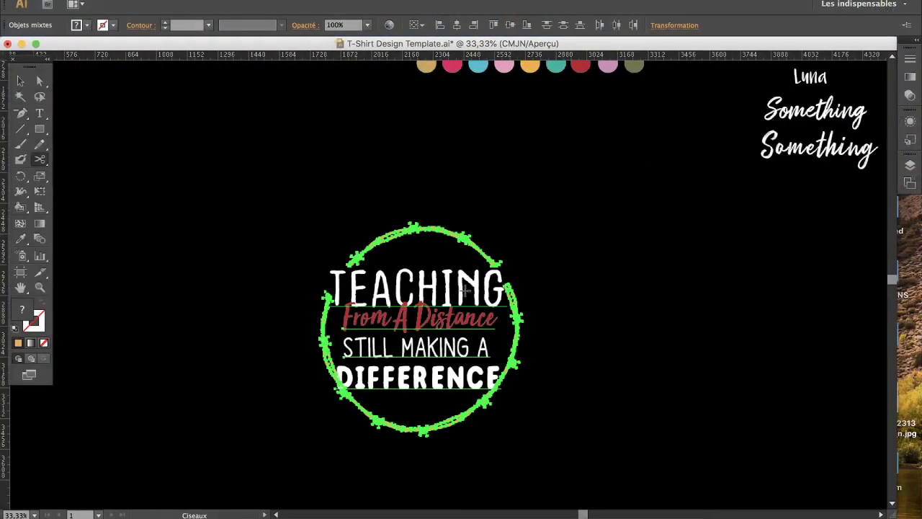
{"action": "left_click_drag", "start_coordinate": [279, 216], "coordinate": [545, 452]}
{"action": "key", "text": "a"}
{"action": "key", "text": "v"}
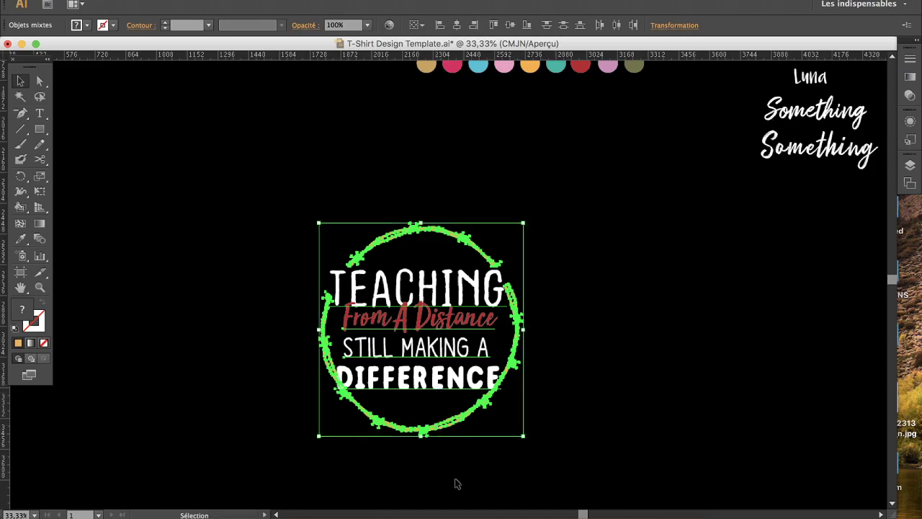
{"action": "left_click", "coordinate": [461, 508]}
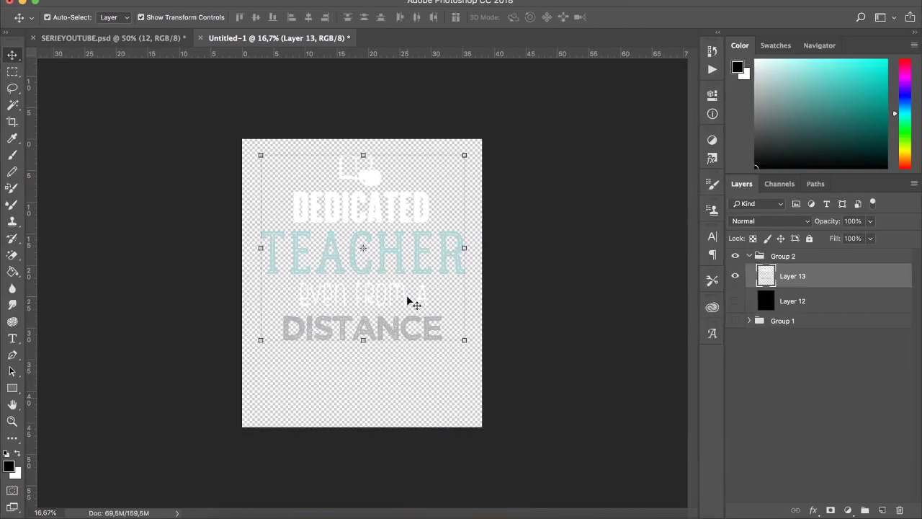
- Paste the circle artwork as a new layer, delete the old Dedicated Teacher layer, and nudge it up
{"action": "key", "text": "super+v"}
{"action": "left_click", "coordinate": [522, 194]}
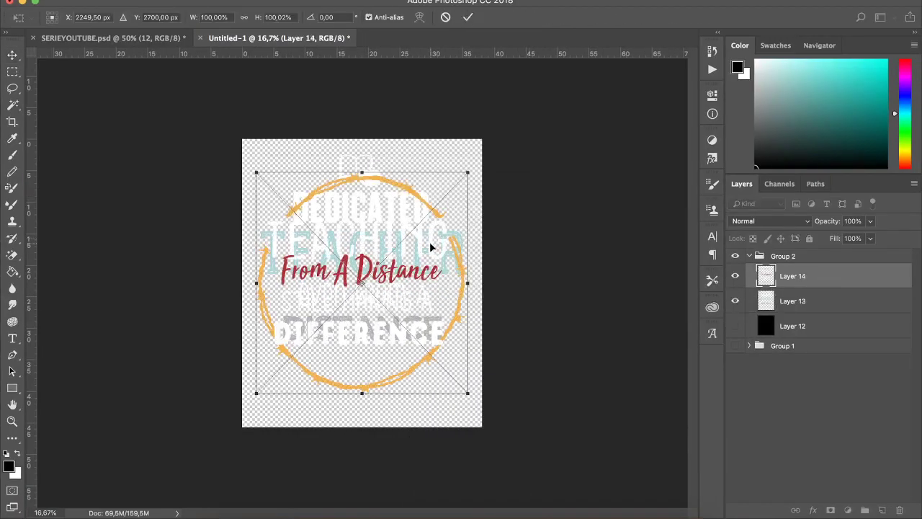
{"action": "left_click", "coordinate": [793, 301]}
{"action": "key", "text": "Delete"}
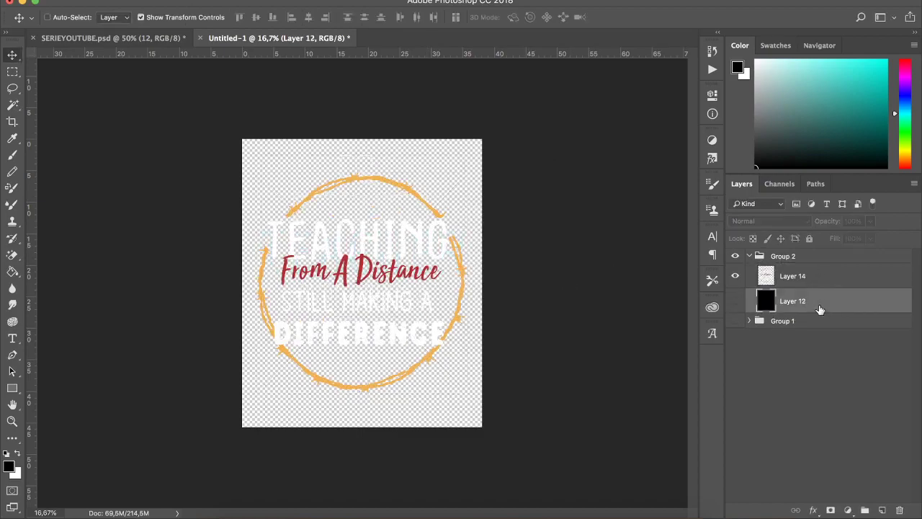
{"action": "left_click", "coordinate": [735, 301]}
{"action": "left_click", "coordinate": [778, 283]}
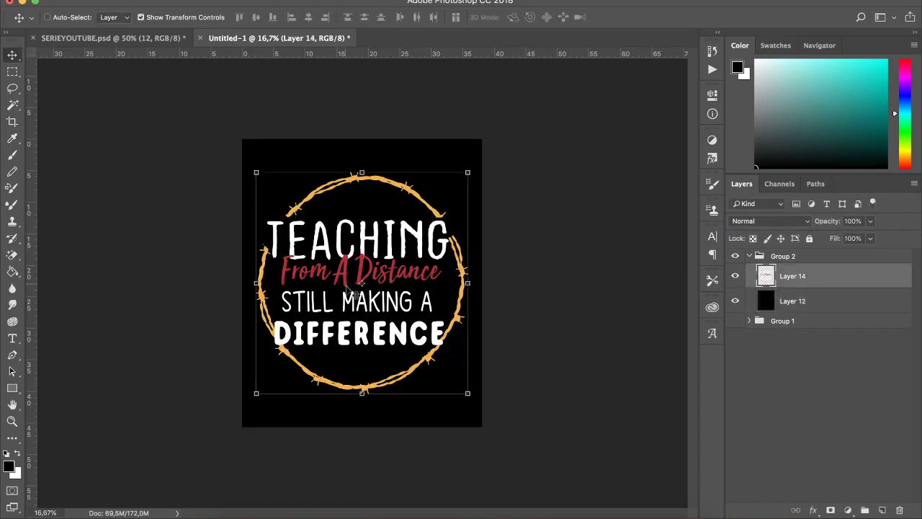
{"action": "left_click_drag", "start_coordinate": [392, 322], "coordinate": [392, 298]}
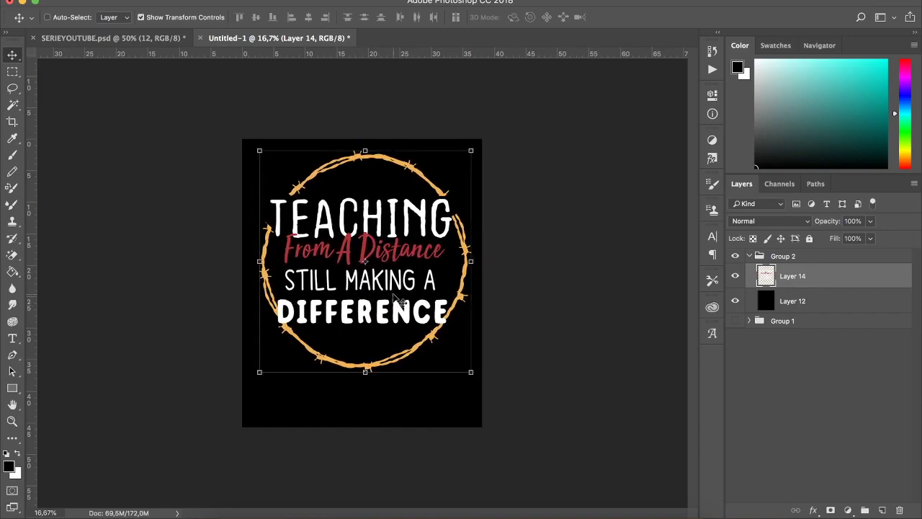
{"action": "left_click", "coordinate": [735, 301]}
- Save the image as PNG, replacing the existing Design.png
{"action": "key", "text": "super+shift+s"}
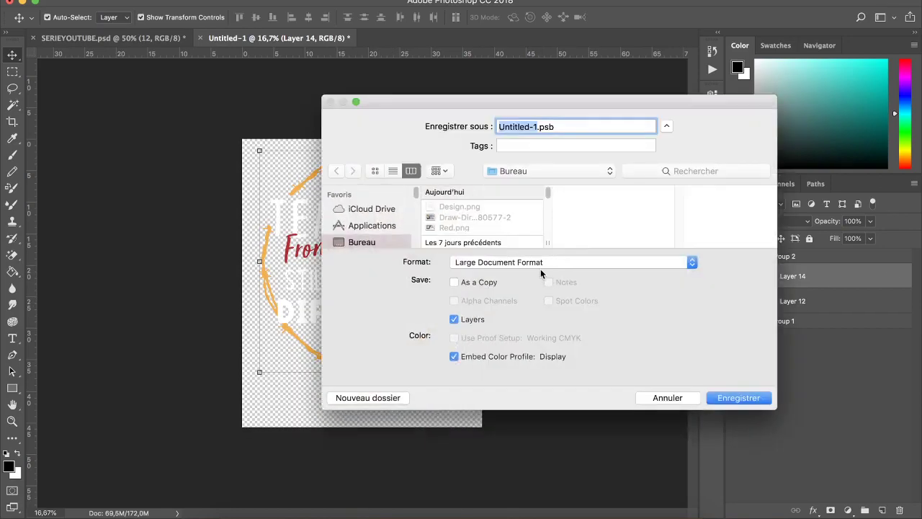
{"action": "left_click", "coordinate": [539, 266]}
{"action": "left_click", "coordinate": [501, 414]}
{"action": "left_click", "coordinate": [461, 206]}
{"action": "key", "text": "Return"}
{"action": "left_click", "coordinate": [638, 185]}
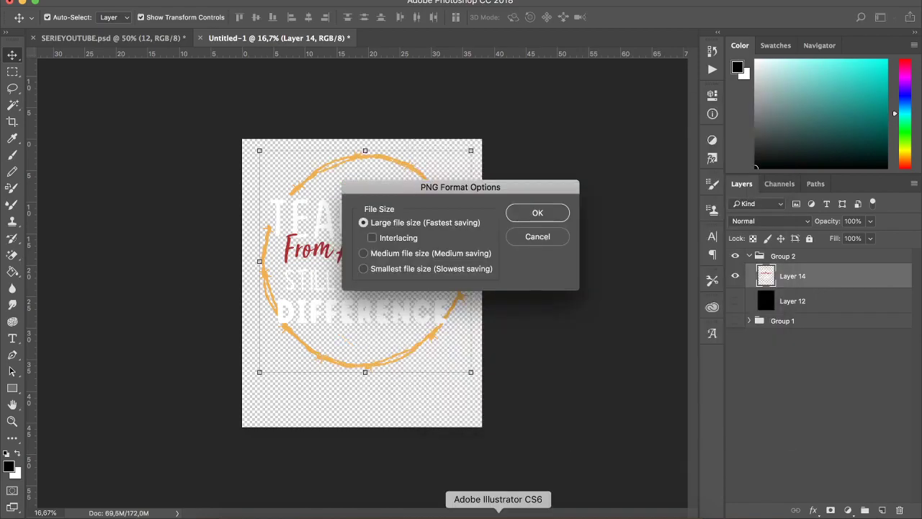
{"action": "key", "text": "Return"}
{"action": "left_click", "coordinate": [516, 513]}
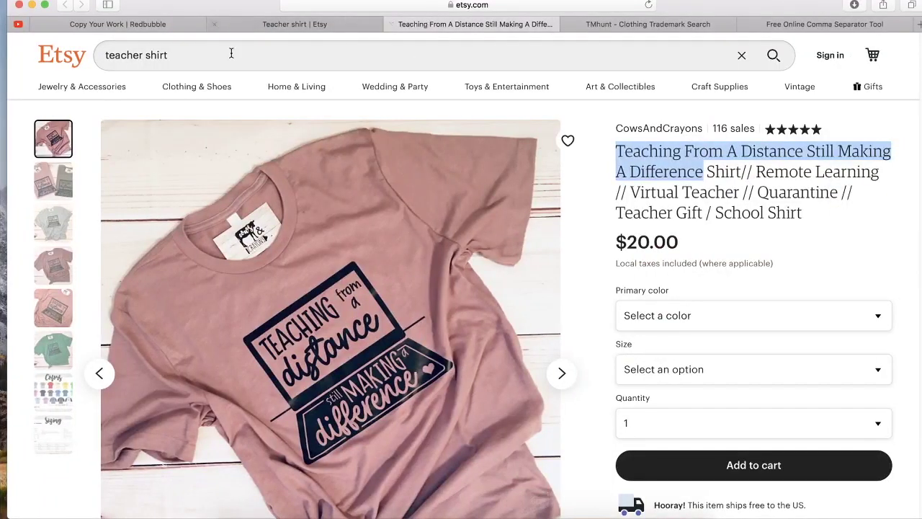
- Duplicate the Redbubble copy-work tab
{"action": "left_click", "coordinate": [140, 26]}
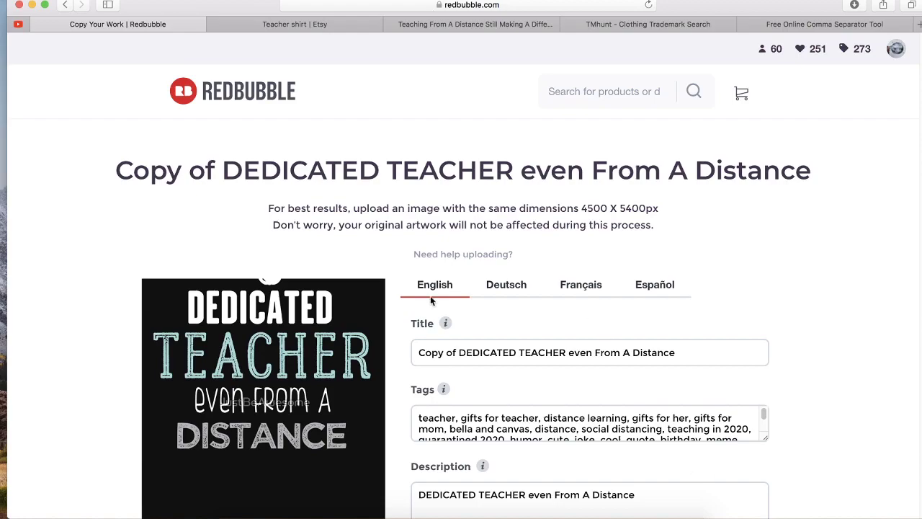
{"action": "scroll", "coordinate": [316, 402], "scroll_direction": "down", "scroll_amount": 3}
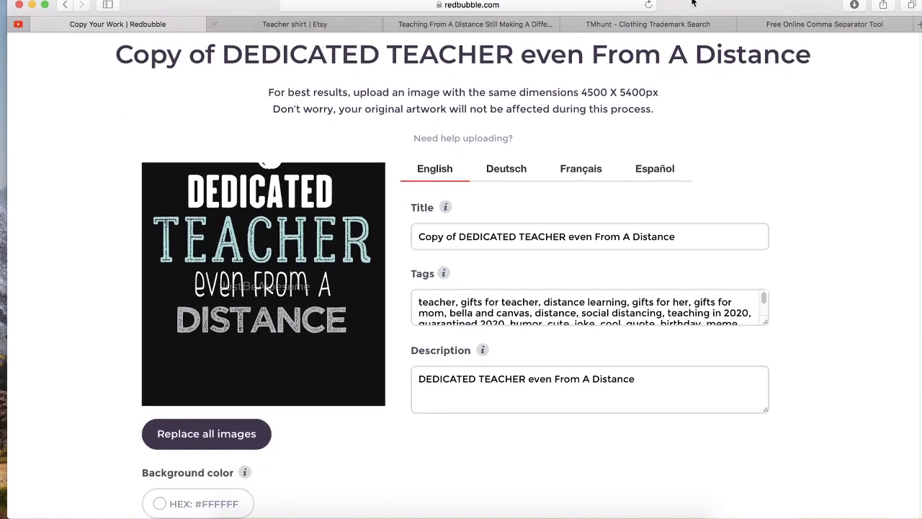
{"action": "right_click", "coordinate": [106, 26]}
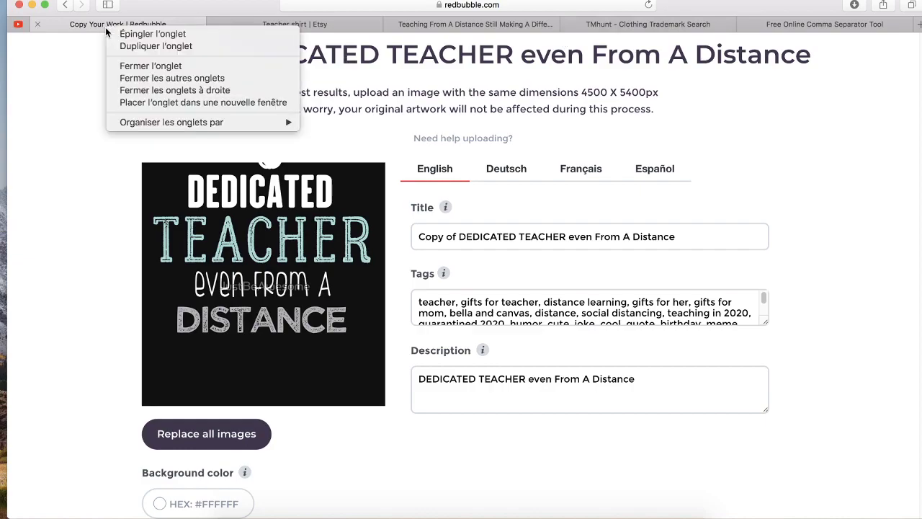
{"action": "left_click", "coordinate": [125, 43]}
- Start replacing the design's image with Design.png, then cancel the file choice
{"action": "left_click", "coordinate": [98, 19]}
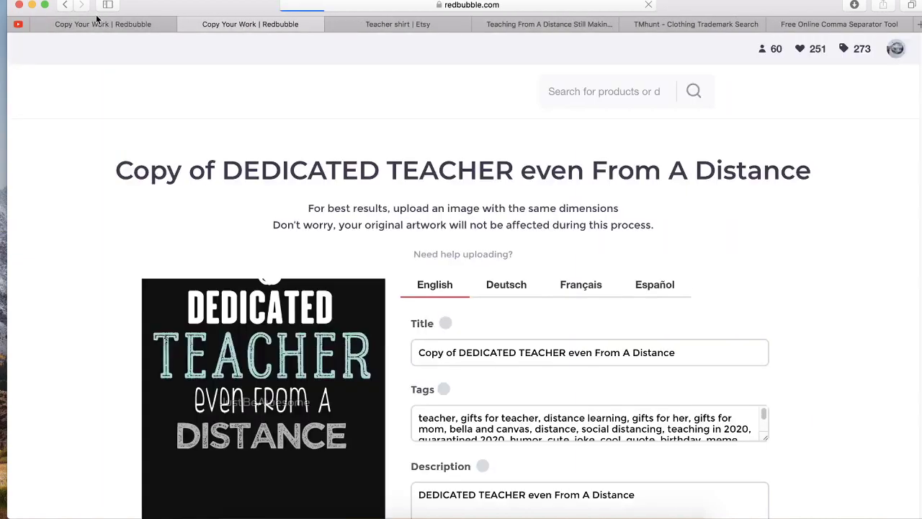
{"action": "left_click", "coordinate": [213, 428]}
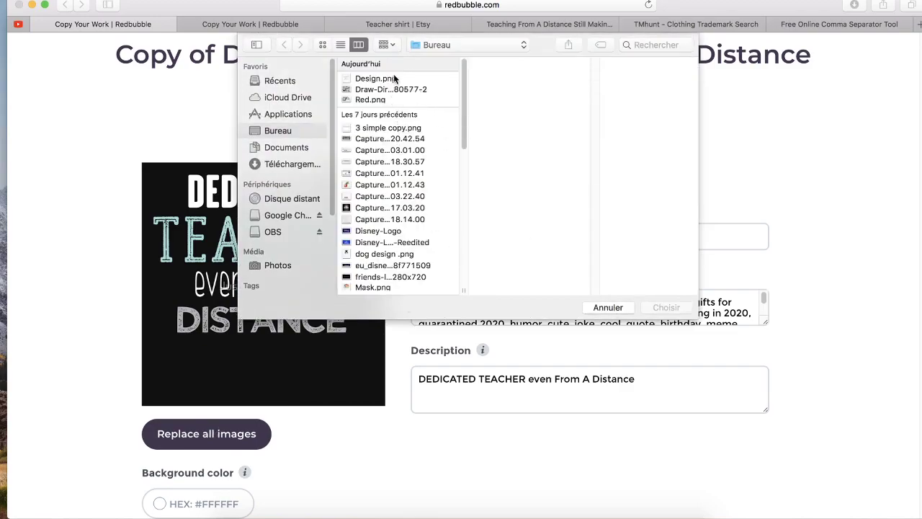
{"action": "left_click", "coordinate": [394, 78]}
{"action": "left_click", "coordinate": [598, 308]}
- Go to Manage Portfolio from the account menu and confirm leaving the unsaved copy page
{"action": "scroll", "coordinate": [541, 144], "scroll_direction": "up", "scroll_amount": 1}
{"action": "scroll", "coordinate": [541, 131], "scroll_direction": "up", "scroll_amount": 2}
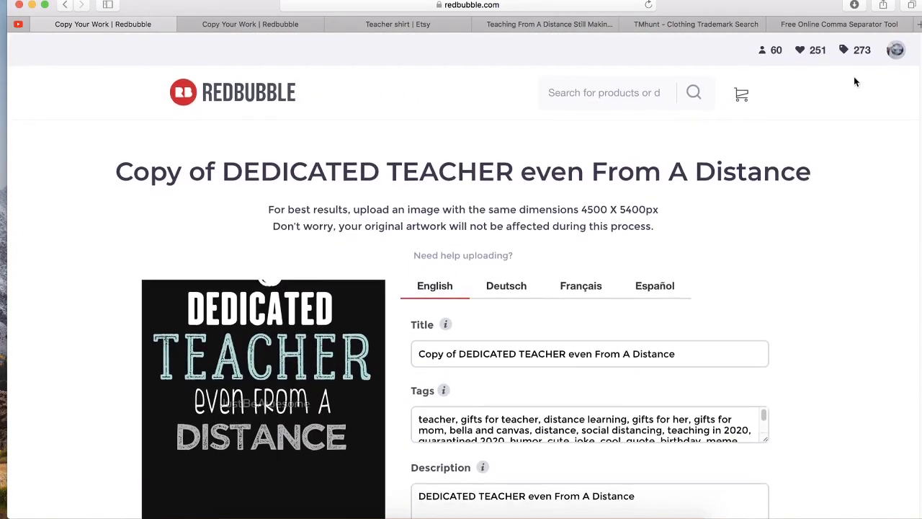
{"action": "mouse_move", "coordinate": [896, 51]}
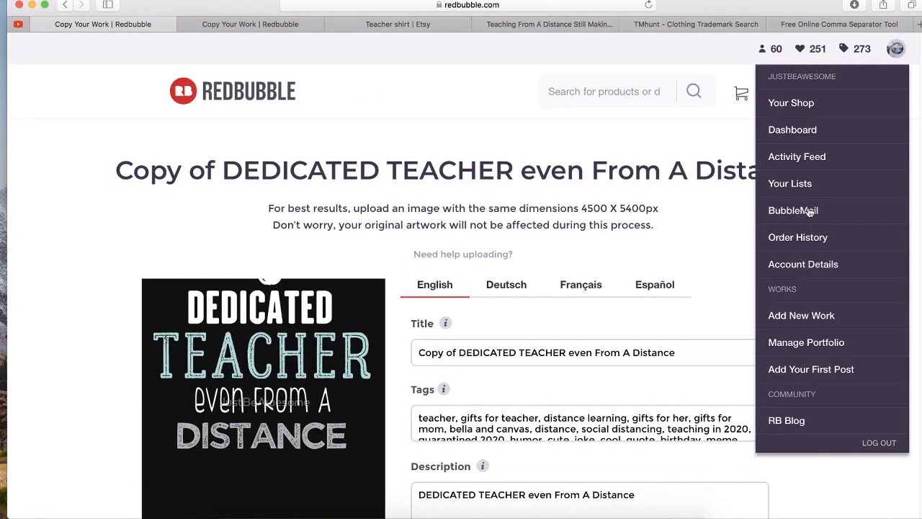
{"action": "left_click", "coordinate": [808, 349]}
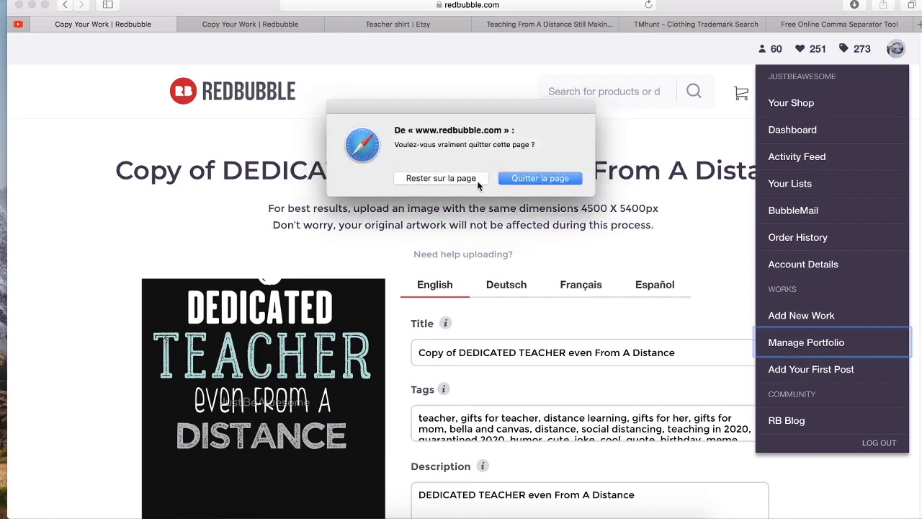
{"action": "left_click", "coordinate": [519, 181]}
- Close the extra tab and start a copy of the Untitled teacher design via Copy settings
{"action": "left_click", "coordinate": [185, 24]}
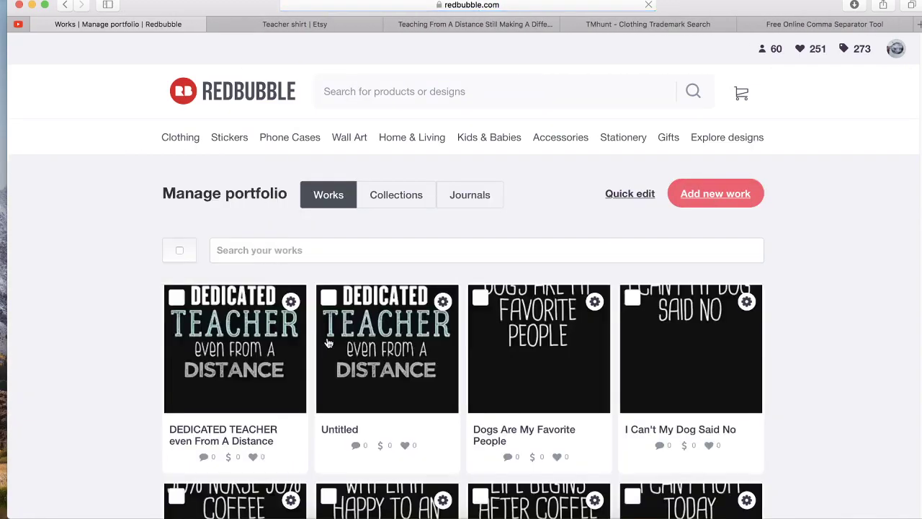
{"action": "left_click", "coordinate": [443, 302]}
{"action": "left_click", "coordinate": [394, 407]}
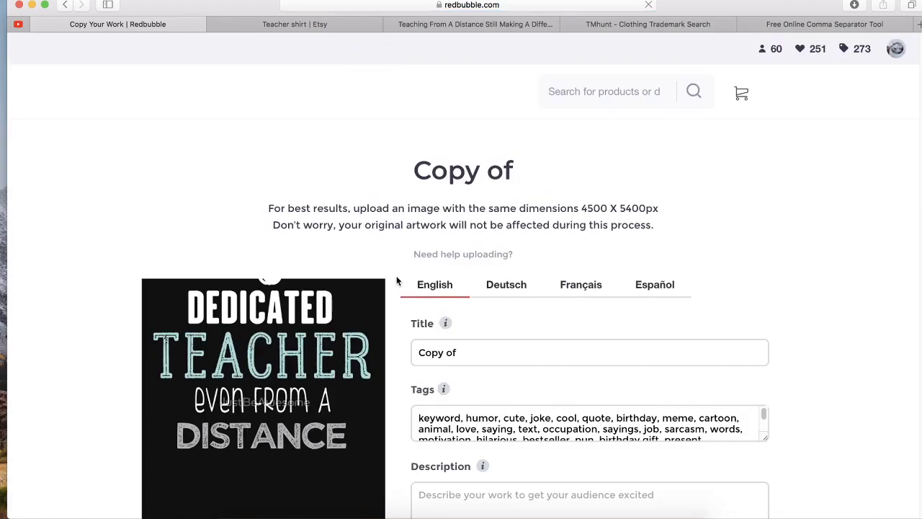
{"action": "scroll", "coordinate": [397, 286], "scroll_direction": "down", "scroll_amount": 3}
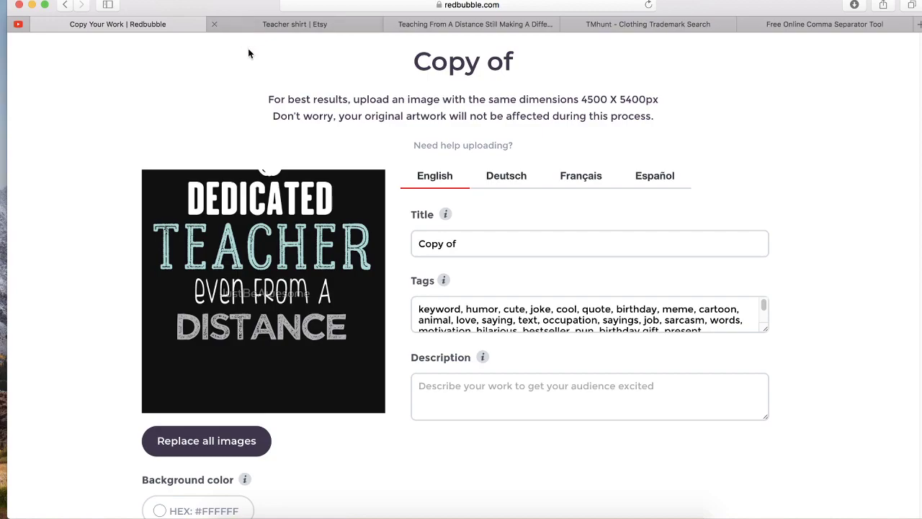
{"action": "scroll", "coordinate": [464, 317], "scroll_direction": "down", "scroll_amount": 4}
{"action": "scroll", "coordinate": [464, 317], "scroll_direction": "up", "scroll_amount": 5}
- Paste the Etsy phrase 'Teaching From A Distance Still Making A Difference' into Title and Description
{"action": "left_click", "coordinate": [430, 26]}
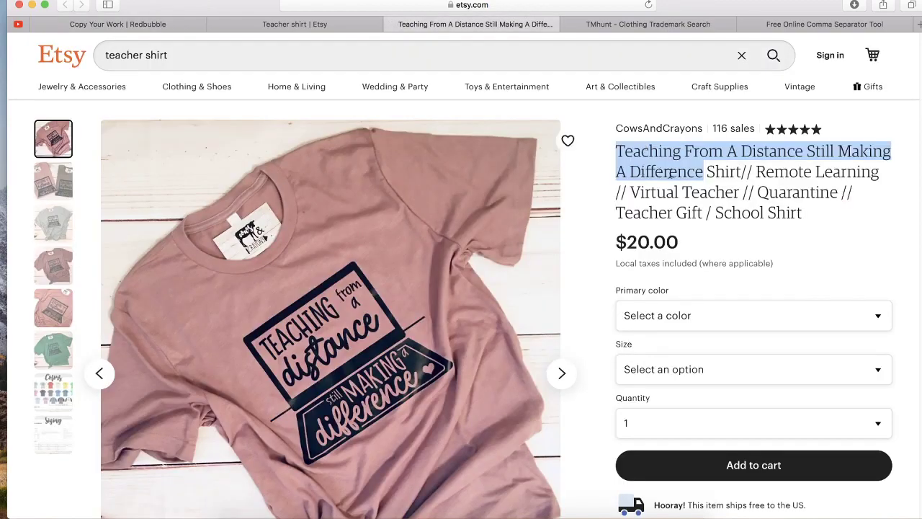
{"action": "left_click", "coordinate": [683, 175]}
{"action": "left_click_drag", "start_coordinate": [701, 173], "coordinate": [619, 154]}
{"action": "left_click", "coordinate": [51, 22]}
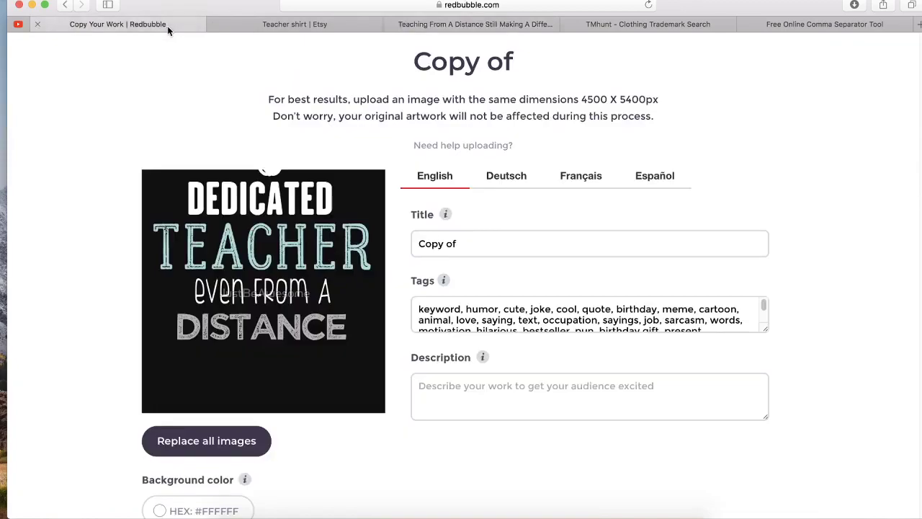
{"action": "triple_click", "coordinate": [448, 243]}
{"action": "key", "text": "super+v"}
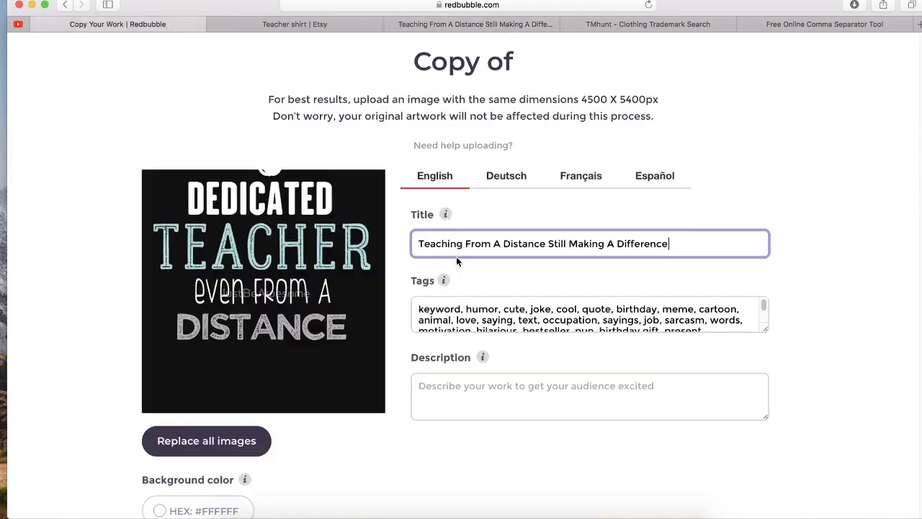
{"action": "left_click", "coordinate": [451, 383]}
{"action": "key", "text": "super+v"}
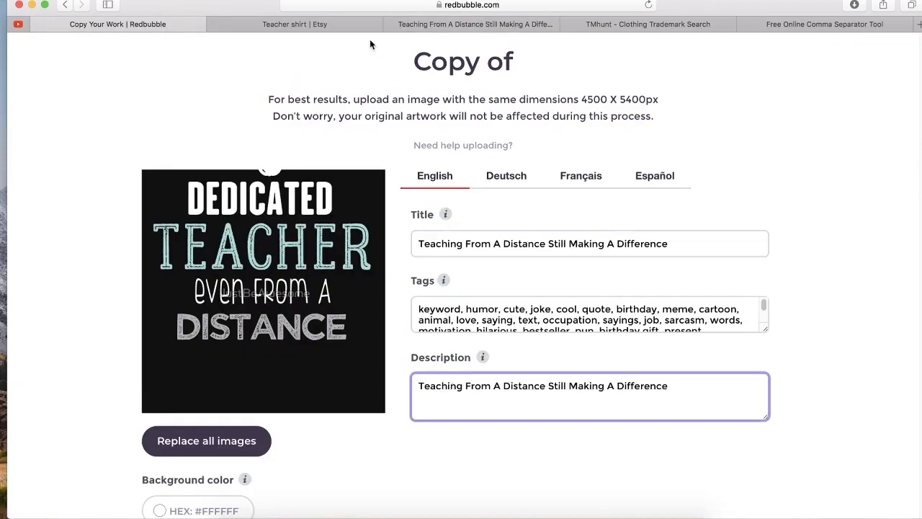
- Append the remaining Etsy listing title words to the title after a comma
{"action": "left_click", "coordinate": [419, 24]}
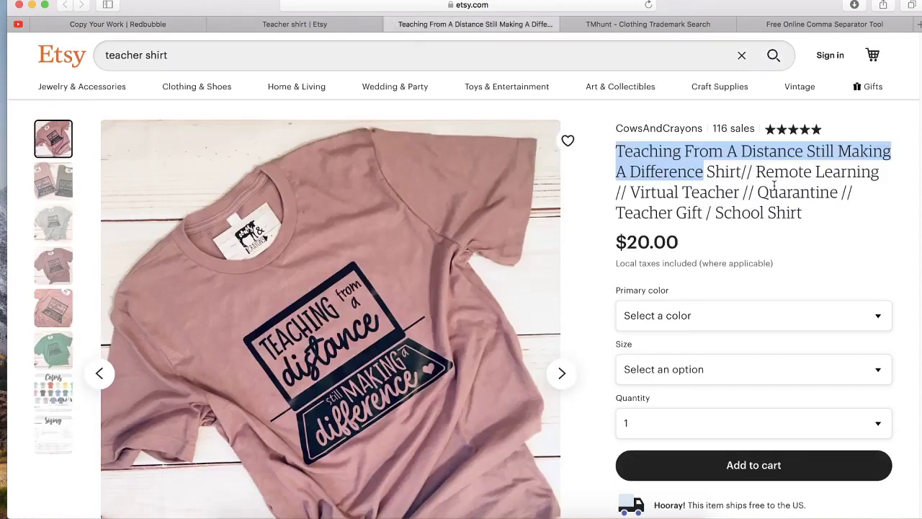
{"action": "left_click", "coordinate": [794, 199]}
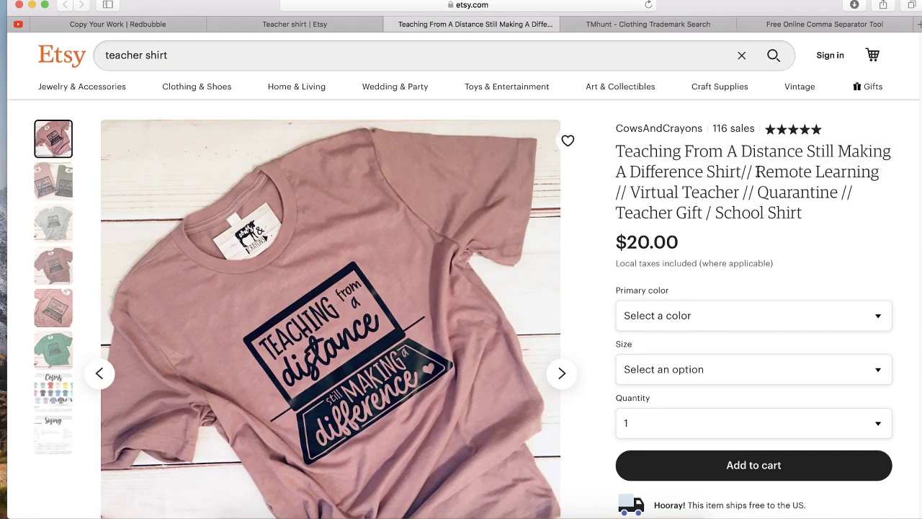
{"action": "left_click_drag", "start_coordinate": [753, 173], "coordinate": [811, 227]}
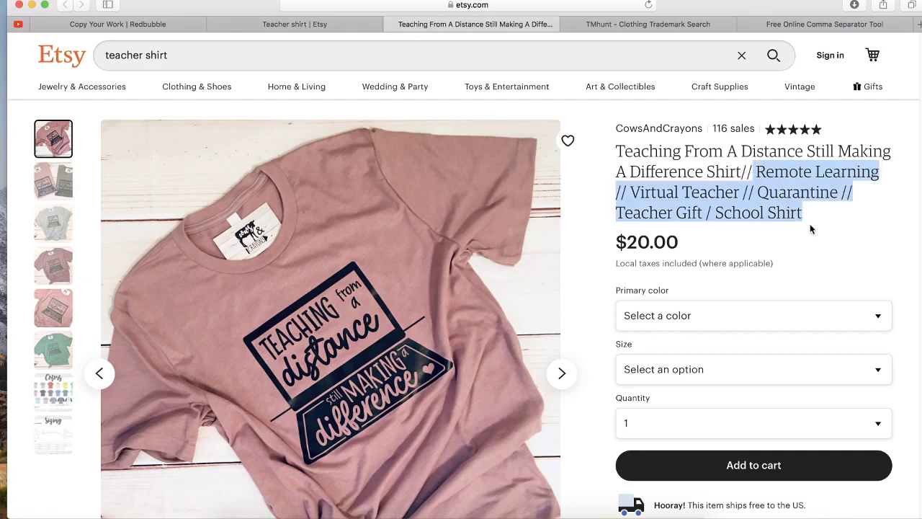
{"action": "left_click", "coordinate": [180, 23]}
{"action": "left_click", "coordinate": [661, 245]}
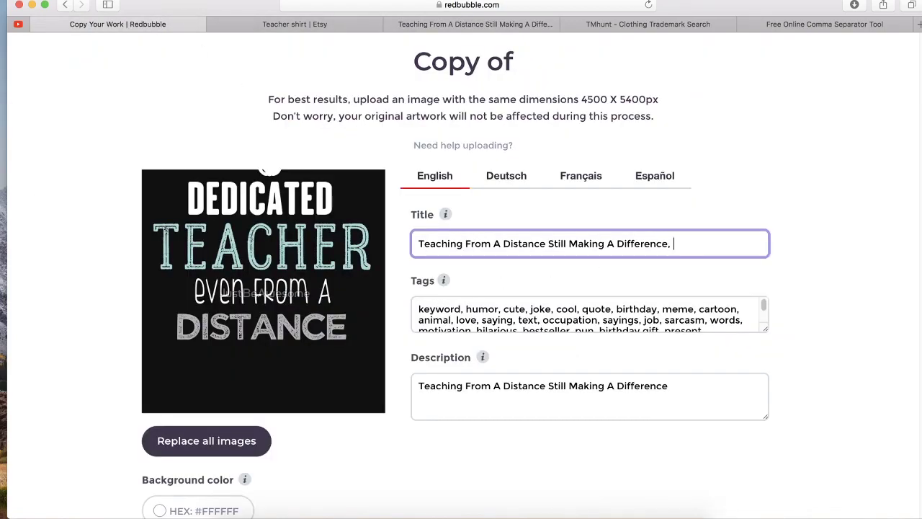
{"action": "type", "text": ","}
{"action": "key", "text": "super+v"}
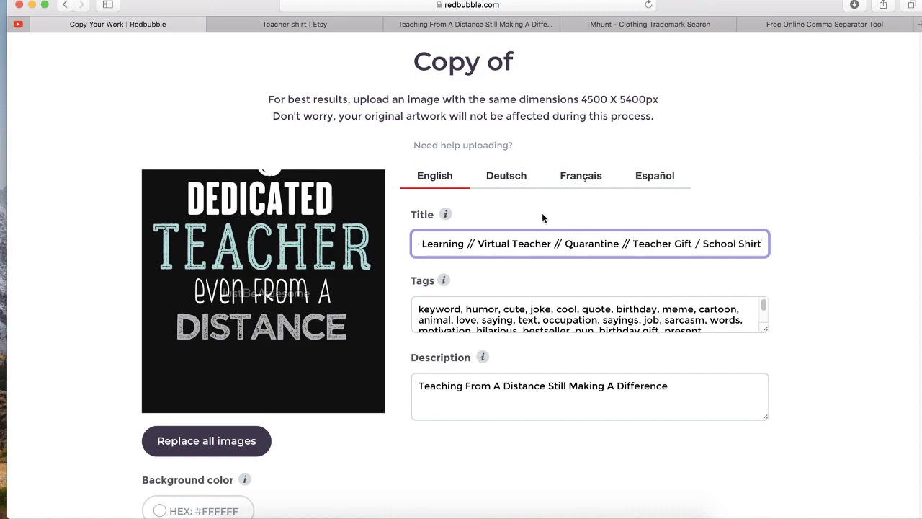
- Remove the trailing word Shirt and the slash before School from the title
{"action": "key", "text": "super+f"}
{"action": "type", "text": "Shirt"}
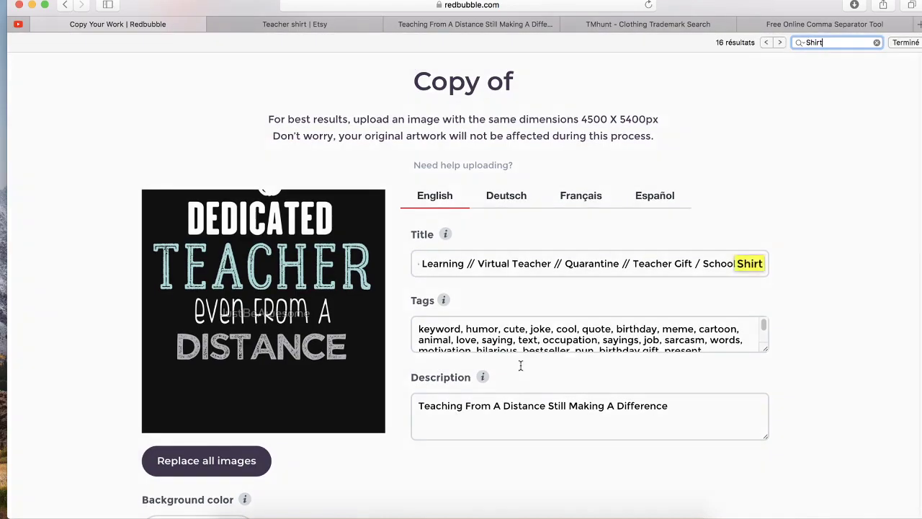
{"action": "left_click", "coordinate": [748, 264]}
{"action": "key", "text": "BackSpace"}
{"action": "key", "text": "BackSpace"}
{"action": "key", "text": "BackSpace"}
{"action": "key", "text": "BackSpace"}
{"action": "key", "text": "BackSpace"}
{"action": "key", "text": "BackSpace"}
{"action": "left_click", "coordinate": [729, 264]}
{"action": "key", "text": "BackSpace"}
{"action": "key", "text": "BackSpace"}
{"action": "key", "text": "BackSpace"}
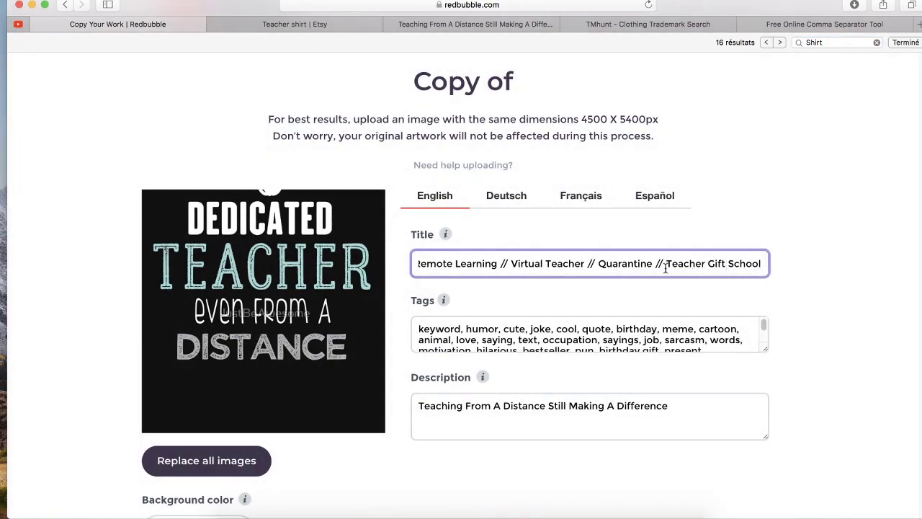
- Delete the slashes around Quarantine and after Remote Learning in the title
{"action": "left_click", "coordinate": [663, 264]}
{"action": "key", "text": "BackSpace"}
{"action": "key", "text": "BackSpace"}
{"action": "key", "text": "BackSpace"}
{"action": "left_click", "coordinate": [611, 264]}
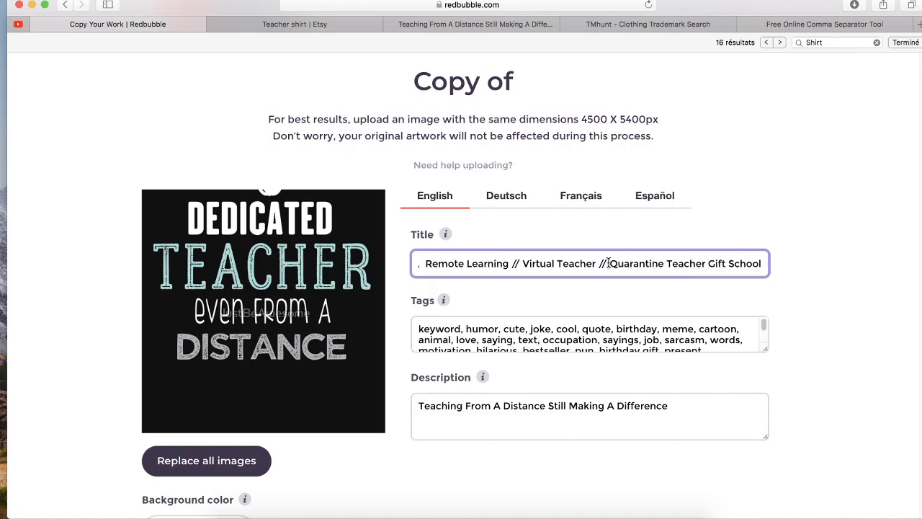
{"action": "key", "text": "BackSpace"}
{"action": "key", "text": "BackSpace"}
{"action": "key", "text": "BackSpace"}
{"action": "left_click", "coordinate": [531, 264]}
{"action": "key", "text": "BackSpace"}
{"action": "key", "text": "BackSpace"}
{"action": "key", "text": "BackSpace"}
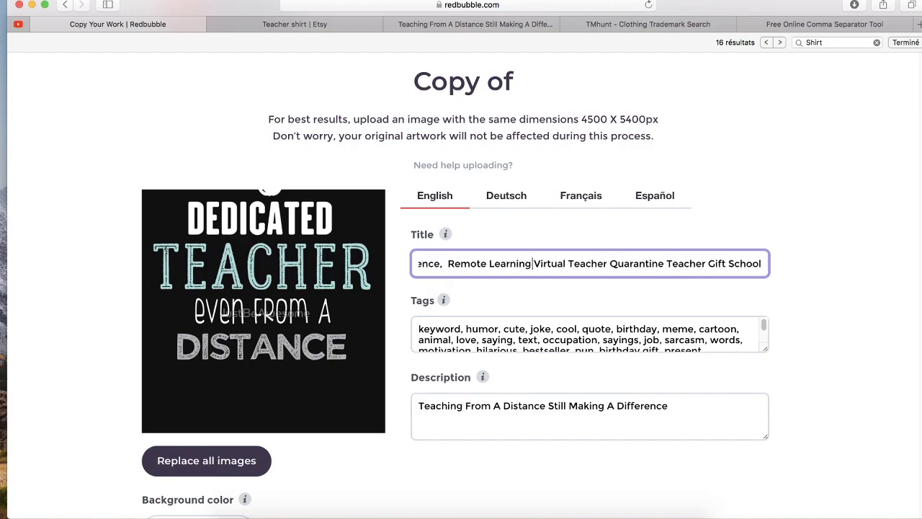
{"action": "left_click_drag", "start_coordinate": [561, 263], "coordinate": [805, 269]}
{"action": "left_click", "coordinate": [619, 319]}
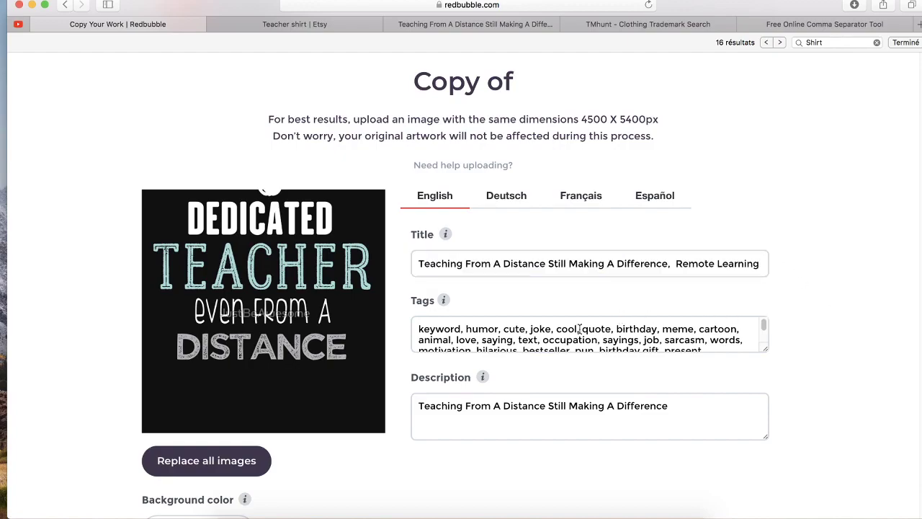
{"action": "left_click", "coordinate": [488, 26]}
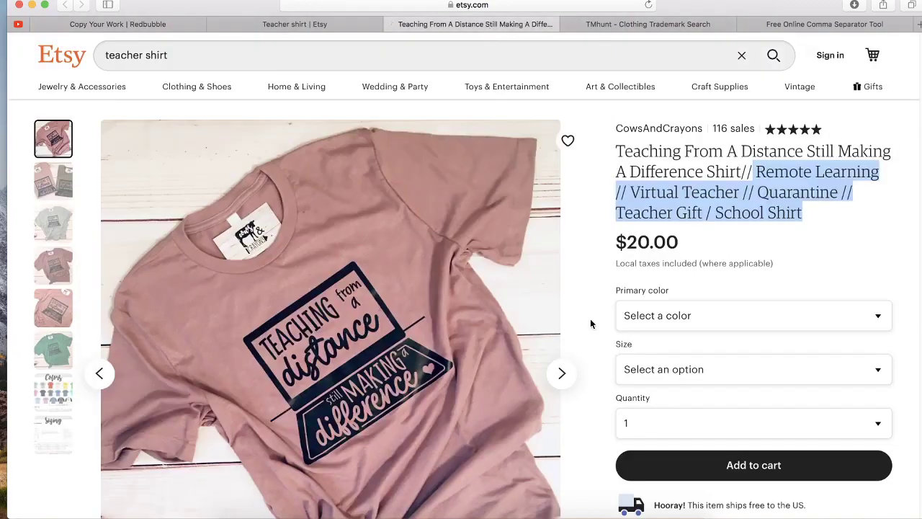
- Select the Etsy tags from teacher shirt to zoom teacher and move to the Delim.co tab
{"action": "scroll", "coordinate": [591, 320], "scroll_direction": "down", "scroll_amount": 20}
{"action": "scroll", "coordinate": [590, 321], "scroll_direction": "up", "scroll_amount": 4}
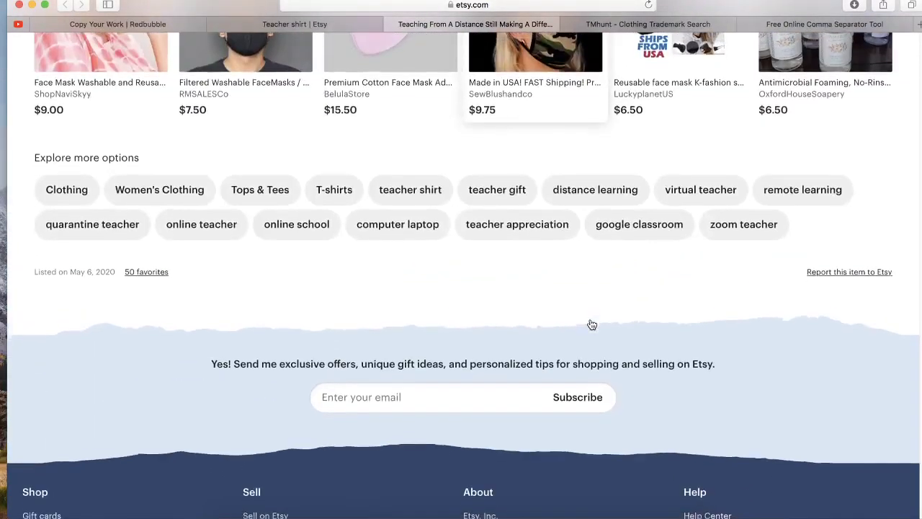
{"action": "left_click_drag", "start_coordinate": [792, 229], "coordinate": [360, 190]}
{"action": "key", "text": "super+c"}
{"action": "key", "text": "super+t"}
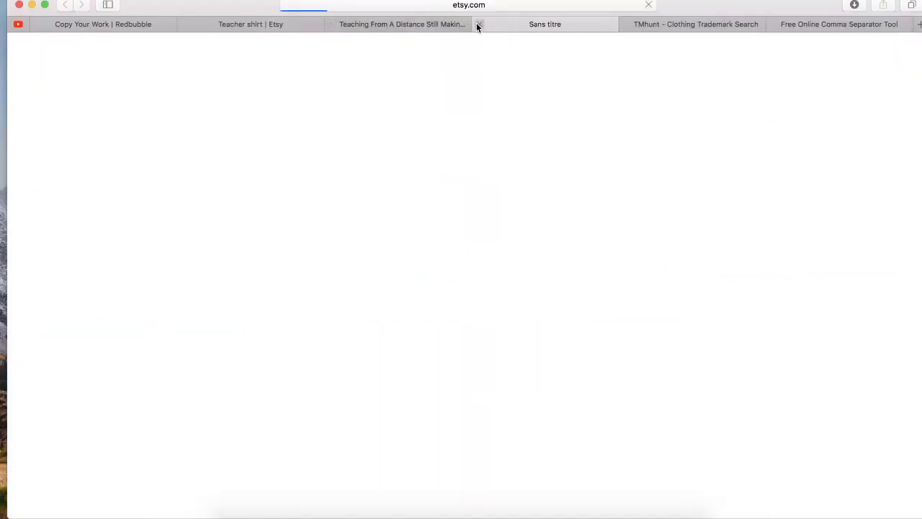
{"action": "left_click", "coordinate": [478, 25]}
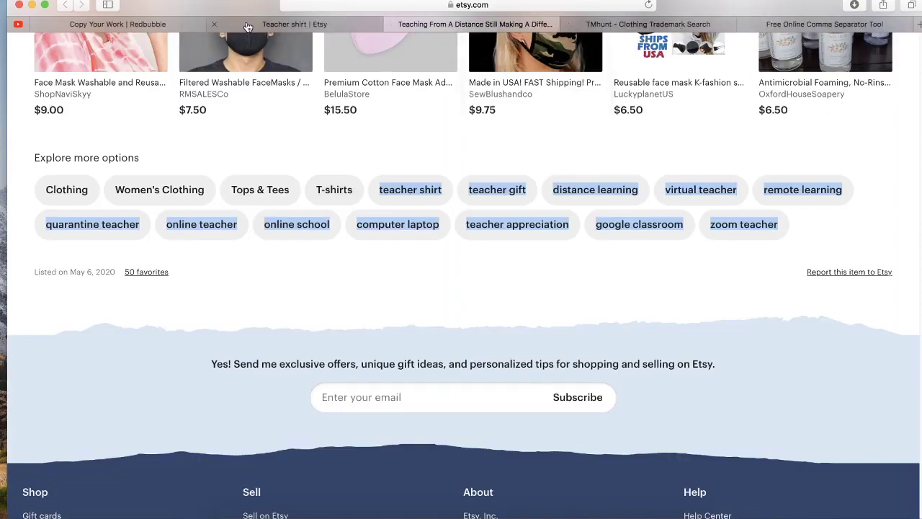
{"action": "left_click", "coordinate": [782, 23]}
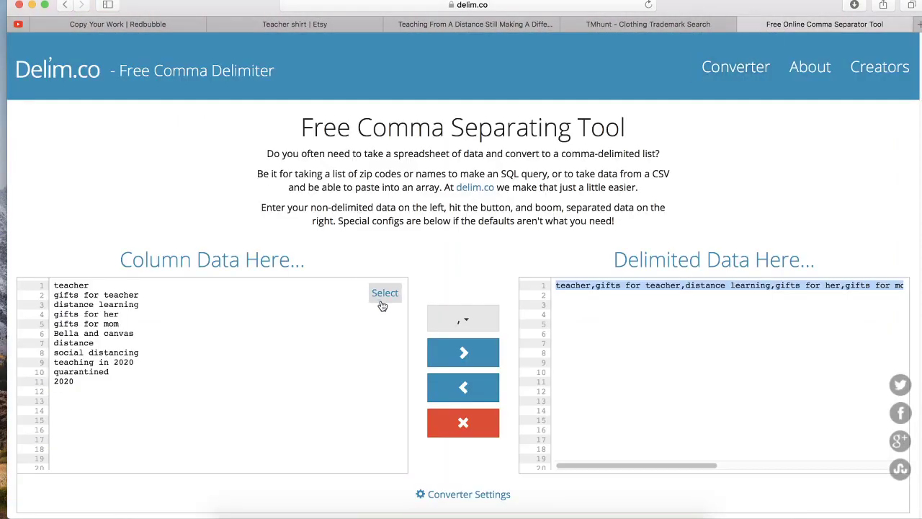
- Paste the twelve Etsy tags into Delim.co's Column Data and trim 'teacher shirt' to 'teacher'
{"action": "left_click", "coordinate": [381, 301]}
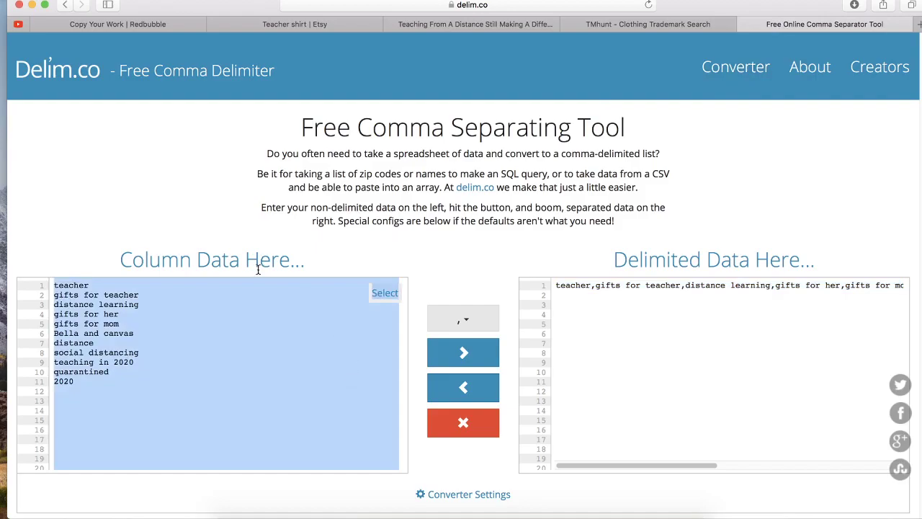
{"action": "left_click", "coordinate": [218, 326]}
{"action": "left_click_drag", "start_coordinate": [154, 397], "coordinate": [32, 261]}
{"action": "key", "text": "super+v"}
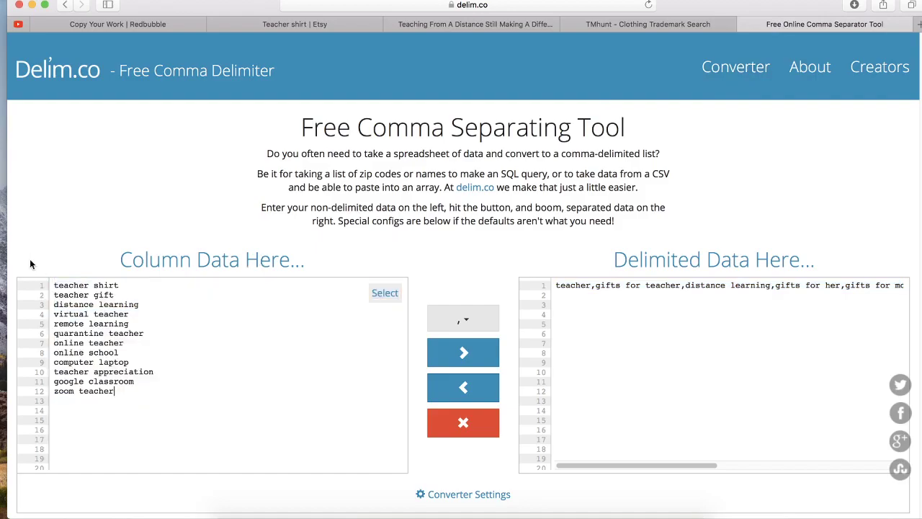
{"action": "double_click", "coordinate": [105, 286]}
{"action": "key", "text": "BackSpace"}
{"action": "key", "text": "BackSpace"}
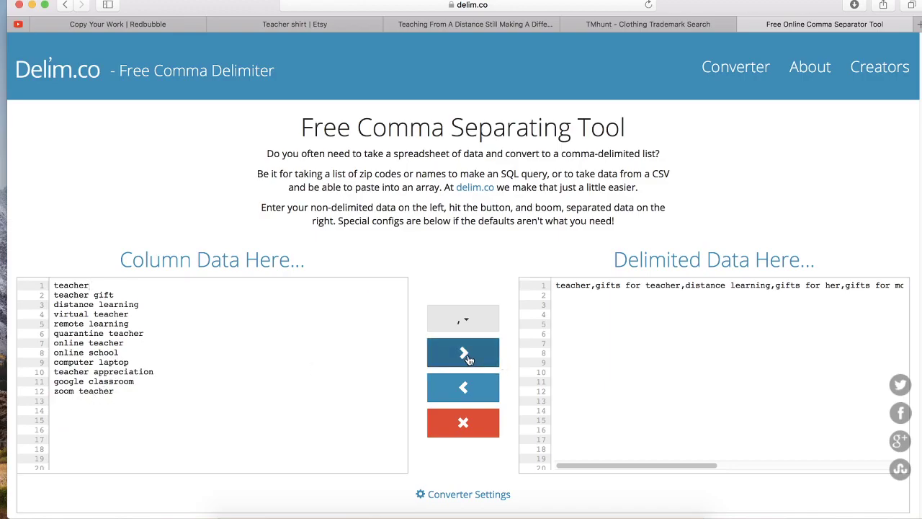
- Convert the tags into one comma-separated line and select the output for copying
{"action": "double_click", "coordinate": [54, 391]}
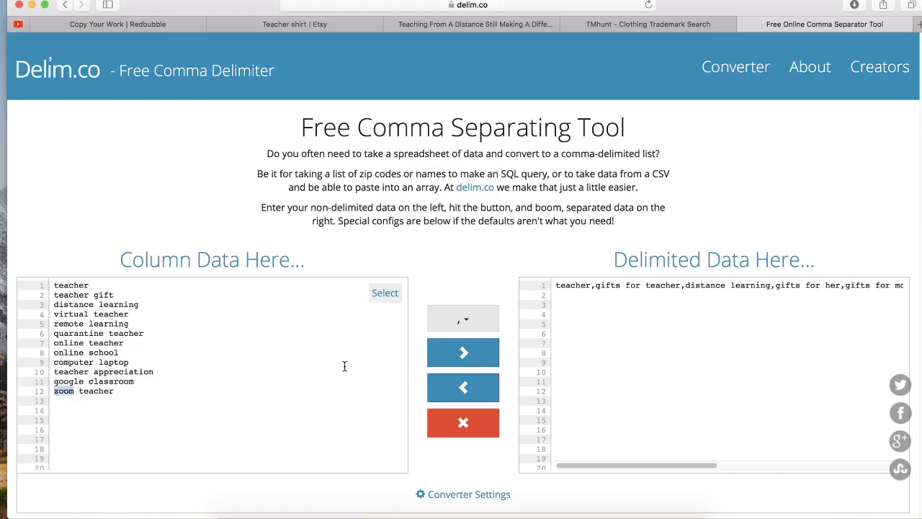
{"action": "left_click", "coordinate": [447, 351]}
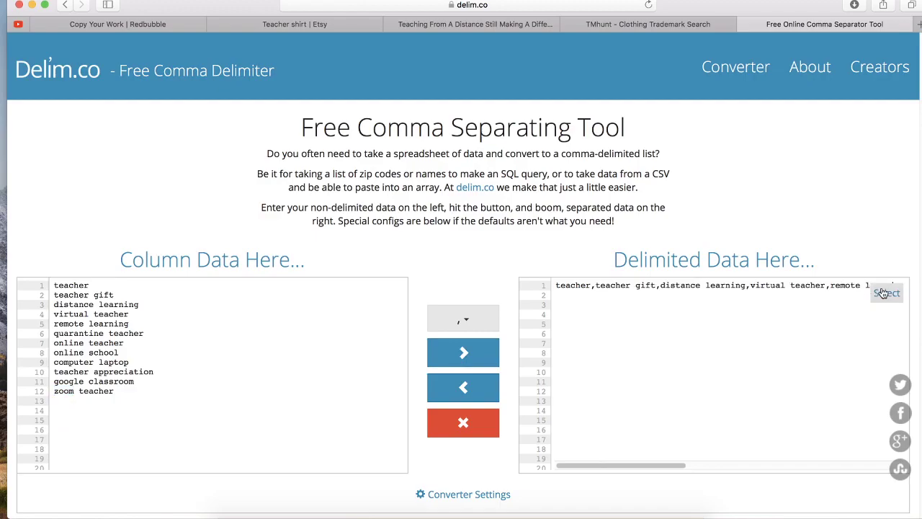
{"action": "triple_click", "coordinate": [783, 291]}
{"action": "key", "text": "super+c"}
{"action": "left_click", "coordinate": [578, 268]}
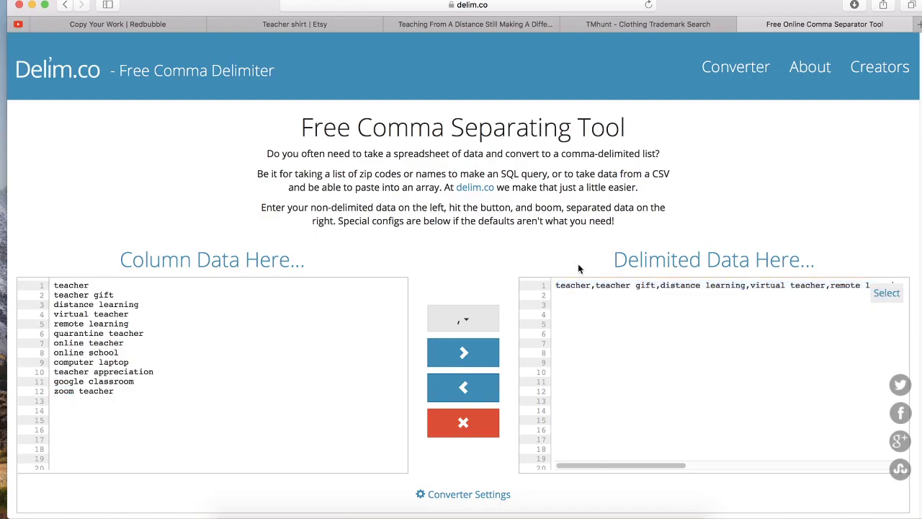
{"action": "left_click", "coordinate": [875, 293]}
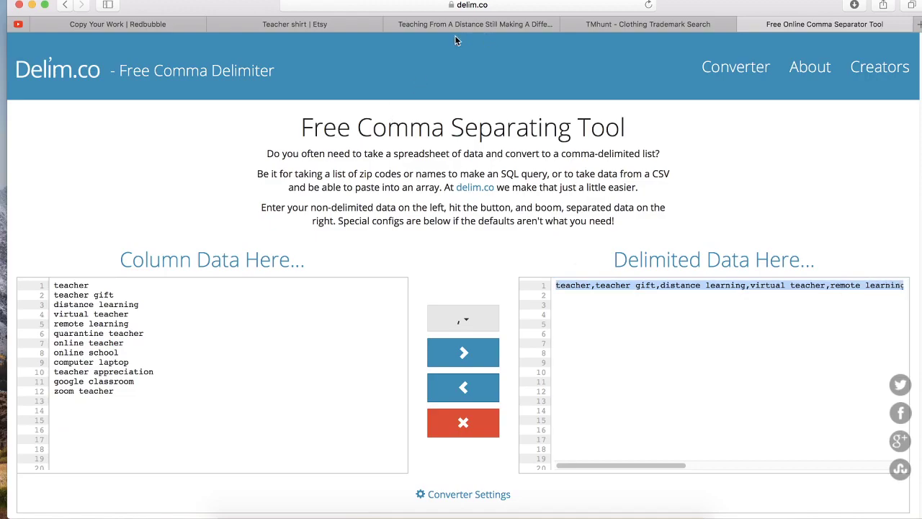
{"action": "left_click", "coordinate": [154, 24]}
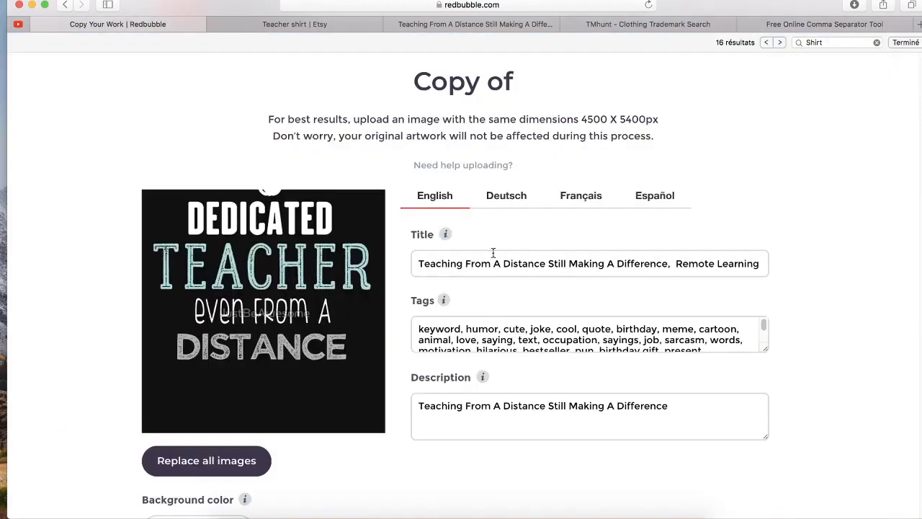
- Replace the placeholder keyword in Redbubble's tags field with the comma-separated tags, teacher through zoom teacher
{"action": "double_click", "coordinate": [437, 329]}
{"action": "key", "text": "super+v"}
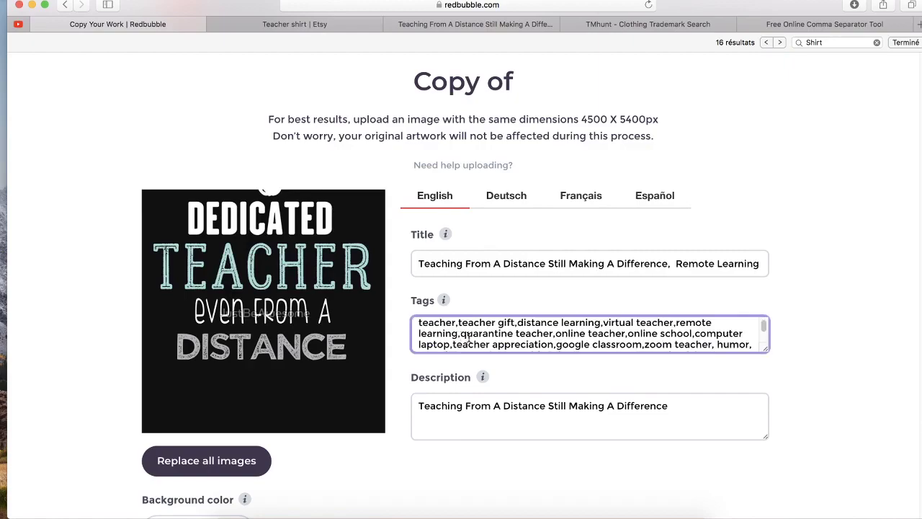
{"action": "left_click_drag", "start_coordinate": [532, 334], "coordinate": [478, 297]}
{"action": "left_click", "coordinate": [518, 328]}
{"action": "left_click", "coordinate": [830, 410]}
- Replace all the work's images with Design.png and wait for the upload
{"action": "scroll", "coordinate": [826, 416], "scroll_direction": "down", "scroll_amount": 2}
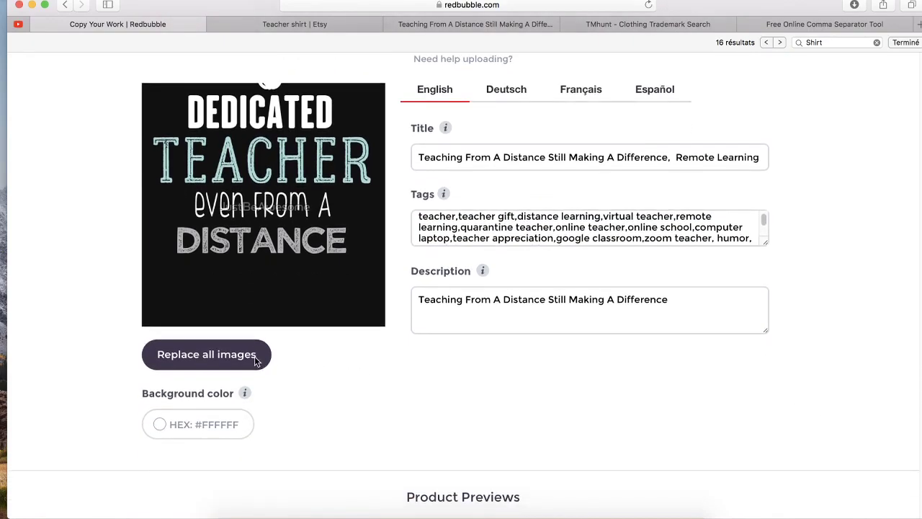
{"action": "left_click", "coordinate": [241, 360]}
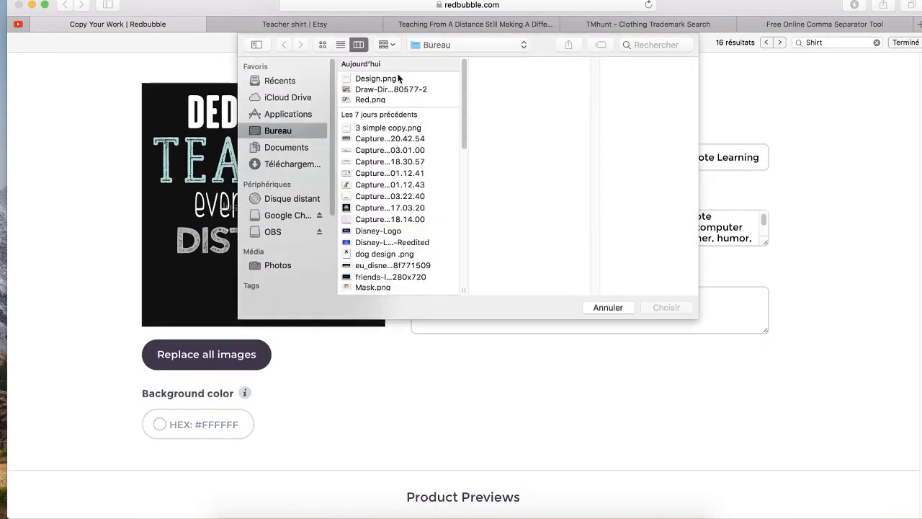
{"action": "double_click", "coordinate": [398, 77]}
{"action": "scroll", "coordinate": [389, 355], "scroll_direction": "down", "scroll_amount": 5}
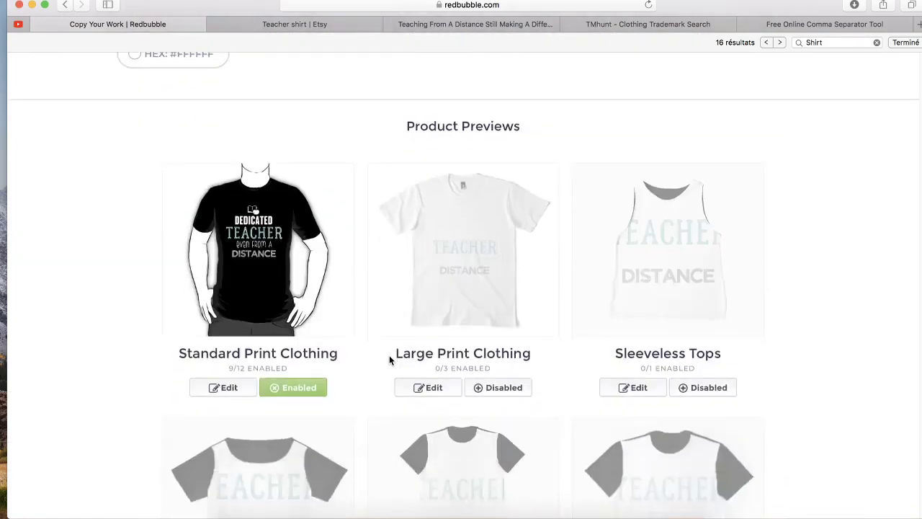
{"action": "scroll", "coordinate": [122, 266], "scroll_direction": "up", "scroll_amount": 5}
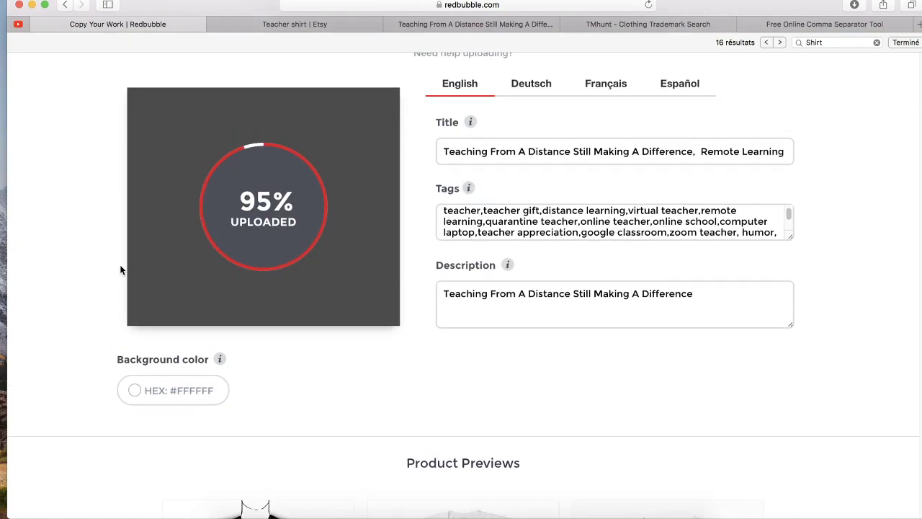
{"action": "scroll", "coordinate": [121, 270], "scroll_direction": "down", "scroll_amount": 1}
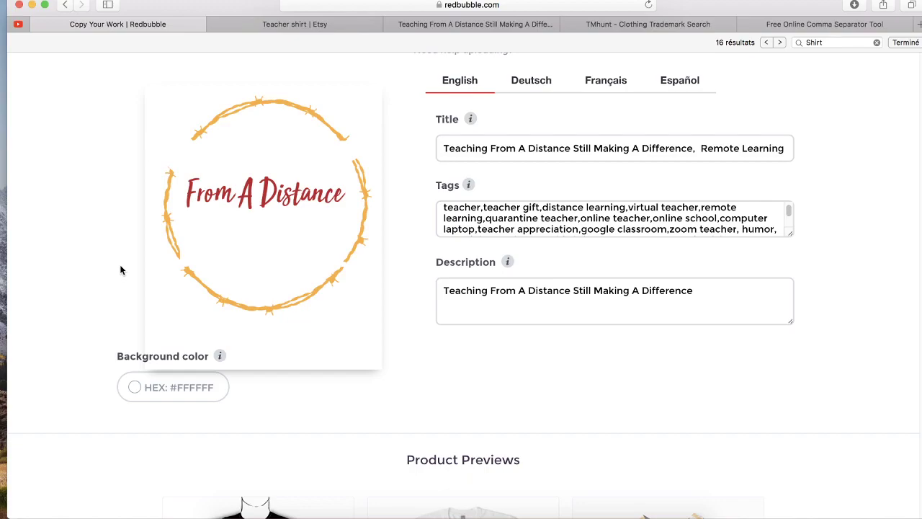
- Check the Standard Print Clothing design editor, then close it
{"action": "scroll", "coordinate": [120, 271], "scroll_direction": "down", "scroll_amount": 5}
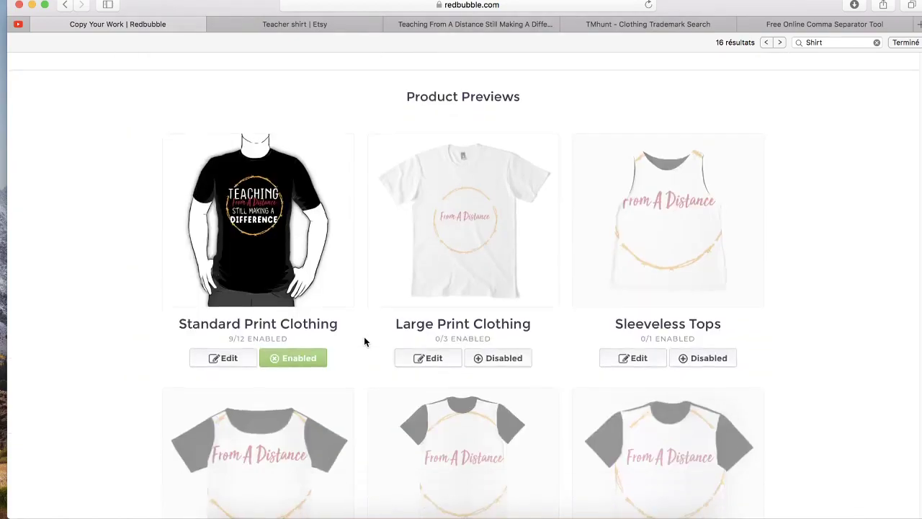
{"action": "left_click", "coordinate": [229, 359]}
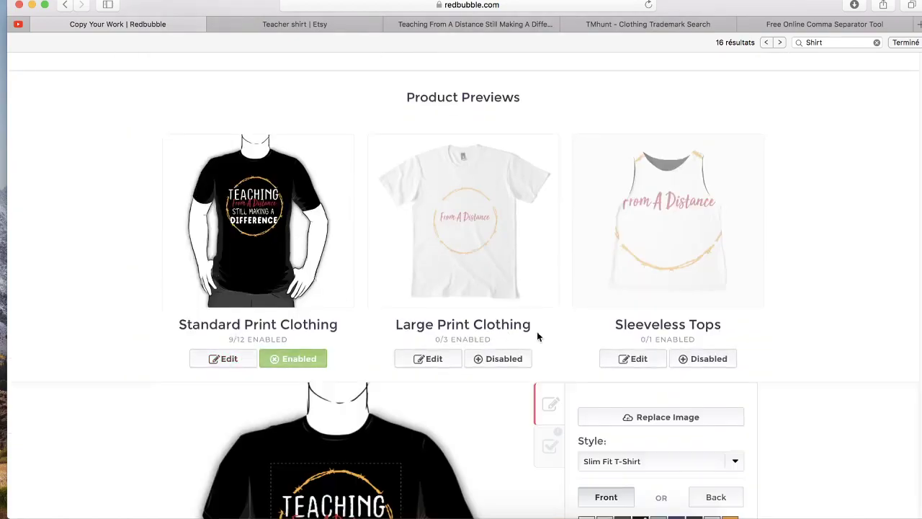
{"action": "left_click", "coordinate": [239, 232]}
{"action": "scroll", "coordinate": [106, 317], "scroll_direction": "down", "scroll_amount": 4}
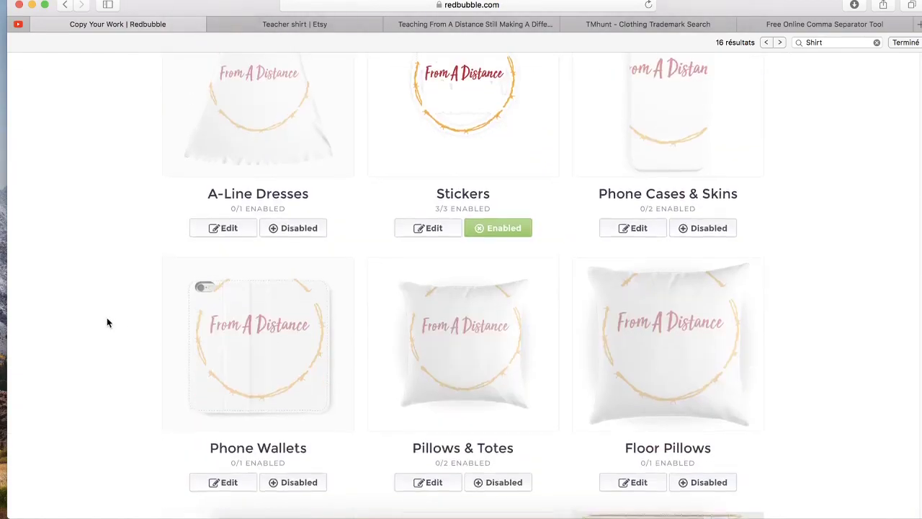
{"action": "scroll", "coordinate": [516, 212], "scroll_direction": "up", "scroll_amount": 1}
{"action": "scroll", "coordinate": [487, 264], "scroll_direction": "down", "scroll_amount": 7}
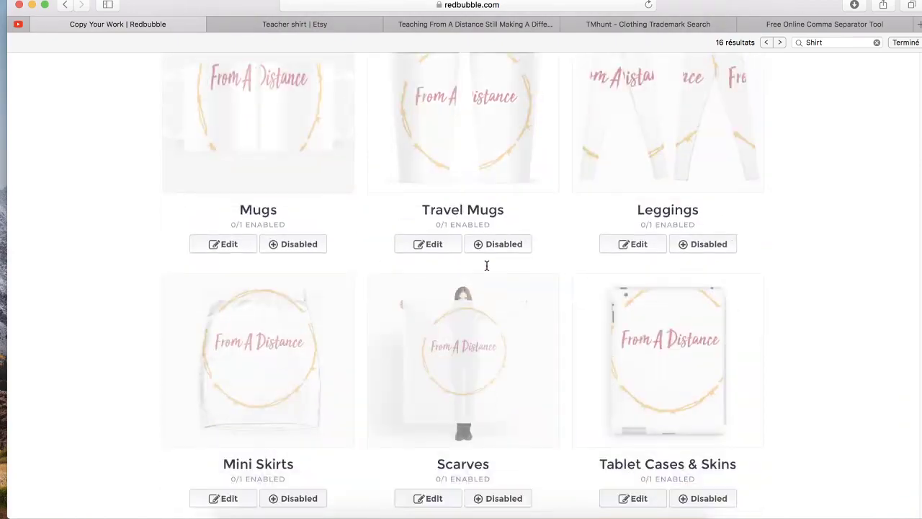
{"action": "scroll", "coordinate": [487, 266], "scroll_direction": "down", "scroll_amount": 15}
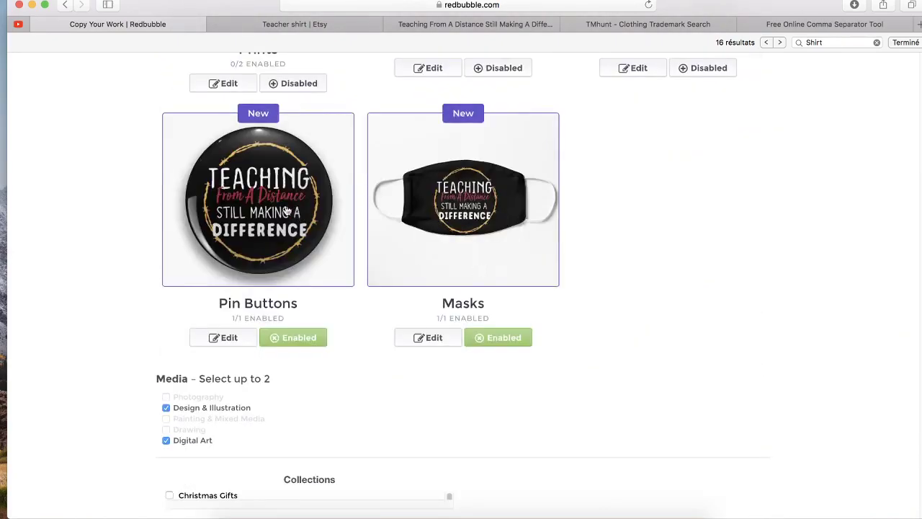
- Scale the Masks design to 22% and move it up slightly
{"action": "left_click", "coordinate": [436, 340]}
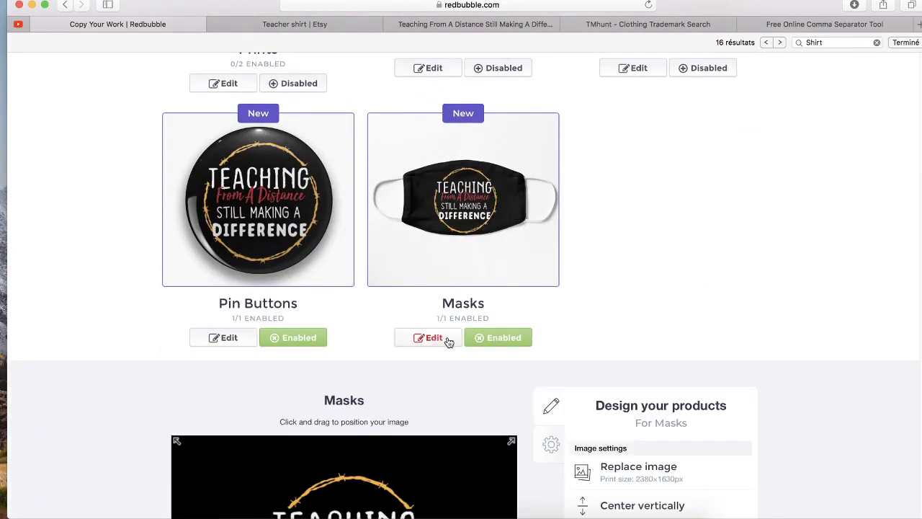
{"action": "scroll", "coordinate": [425, 439], "scroll_direction": "down", "scroll_amount": 2}
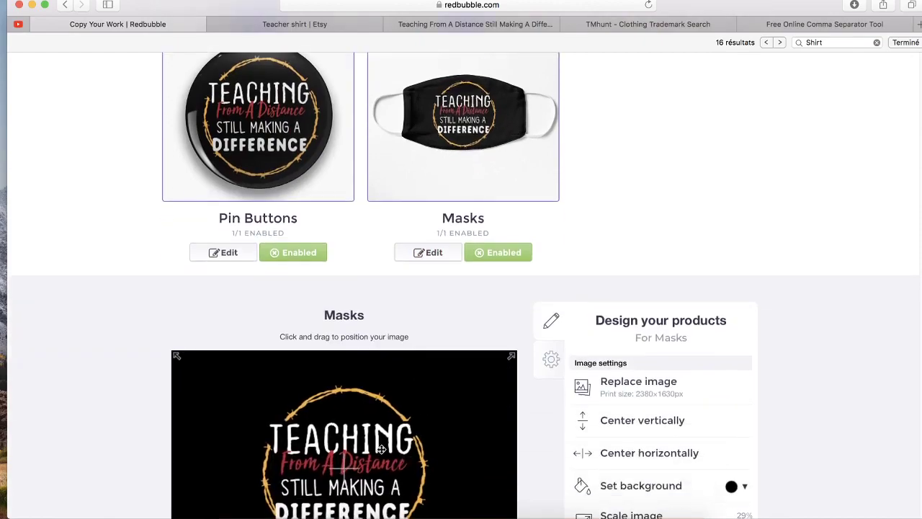
{"action": "scroll", "coordinate": [382, 449], "scroll_direction": "down", "scroll_amount": 4}
{"action": "left_click_drag", "start_coordinate": [636, 374], "coordinate": [626, 373]}
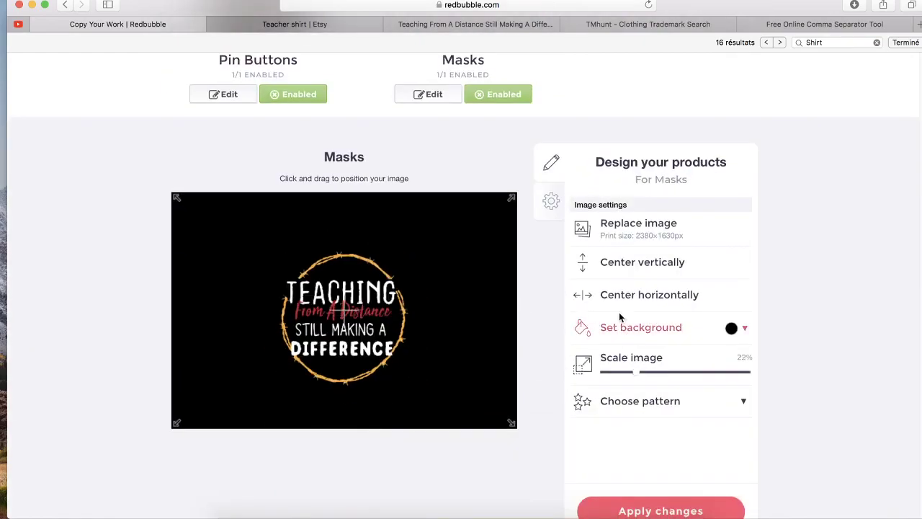
{"action": "scroll", "coordinate": [436, 366], "scroll_direction": "up", "scroll_amount": 4}
{"action": "left_click_drag", "start_coordinate": [365, 436], "coordinate": [364, 431]}
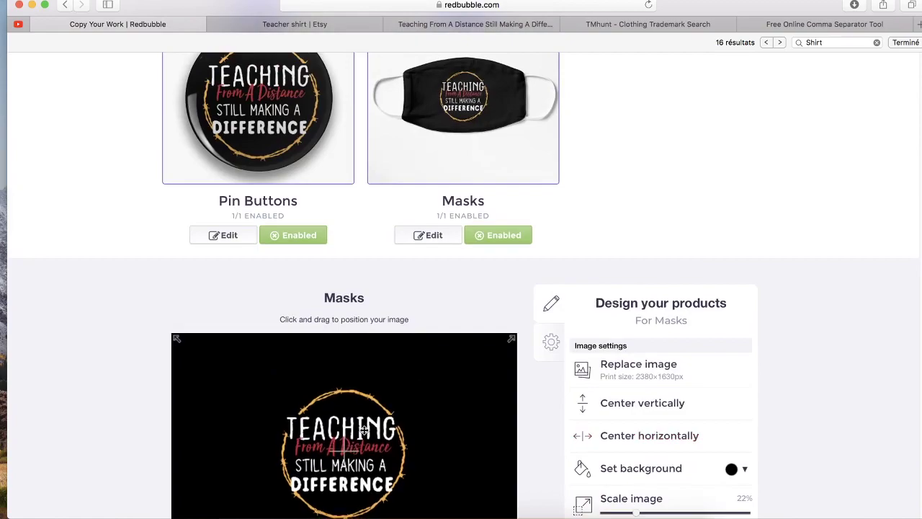
{"action": "scroll", "coordinate": [543, 383], "scroll_direction": "down", "scroll_amount": 2}
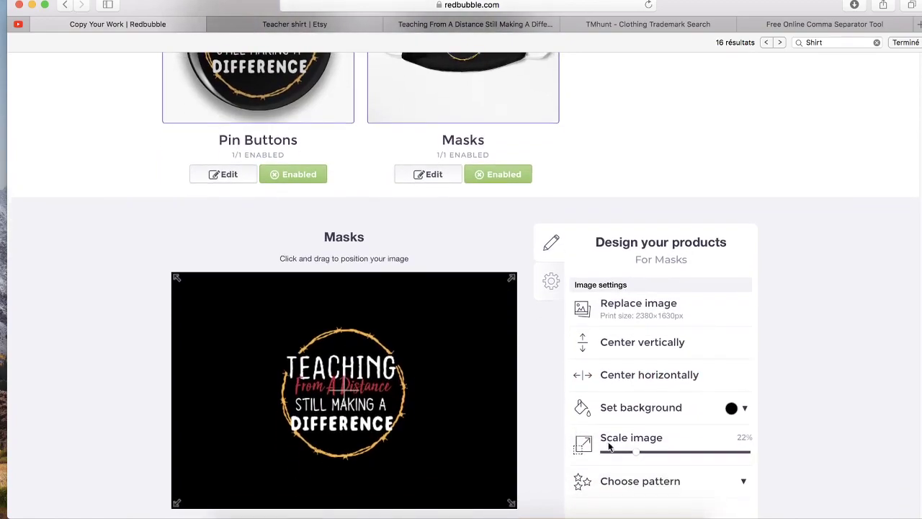
{"action": "scroll", "coordinate": [341, 89], "scroll_direction": "up", "scroll_amount": 4}
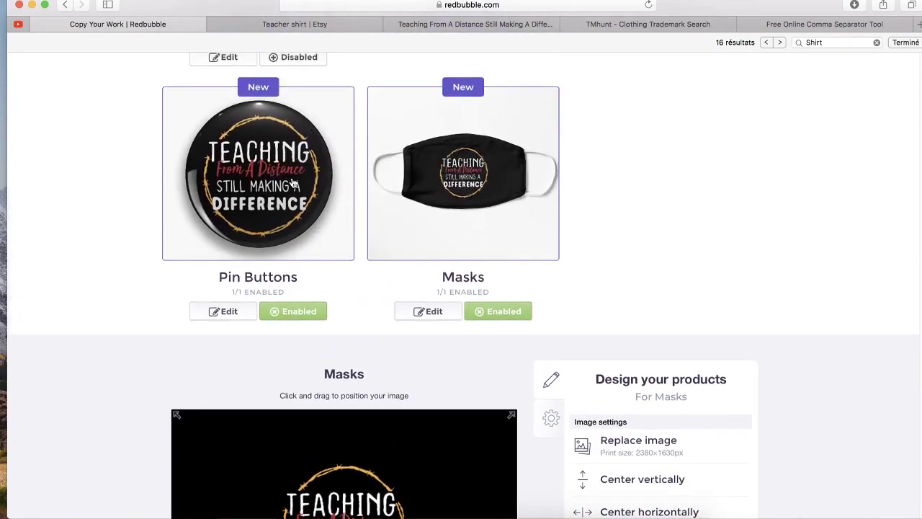
- Reposition the Pin Buttons design and apply the changes
{"action": "left_click", "coordinate": [294, 184]}
{"action": "scroll", "coordinate": [405, 265], "scroll_direction": "down", "scroll_amount": 5}
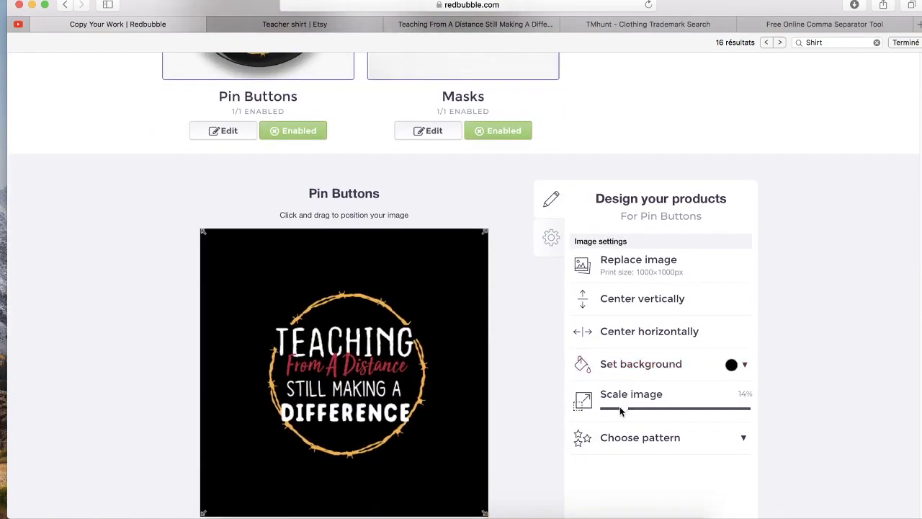
{"action": "scroll", "coordinate": [533, 363], "scroll_direction": "up", "scroll_amount": 2}
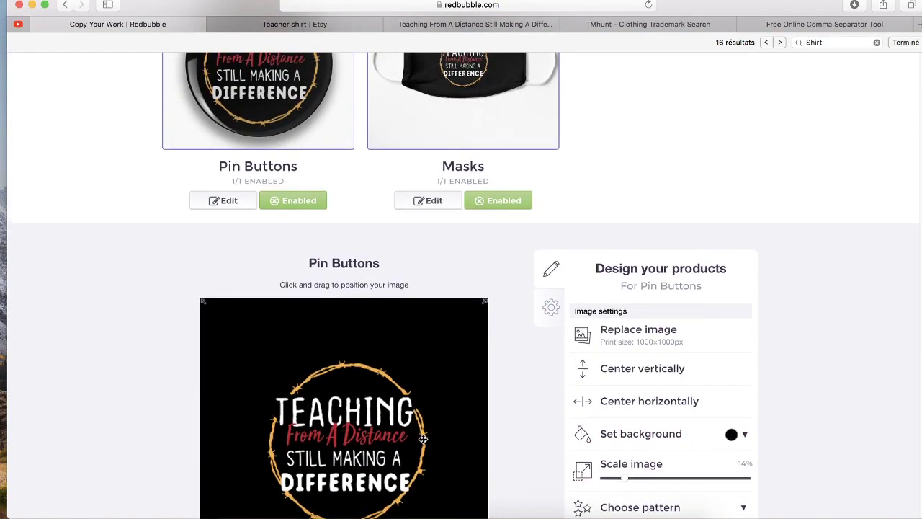
{"action": "left_click_drag", "start_coordinate": [423, 440], "coordinate": [419, 434]}
{"action": "scroll", "coordinate": [422, 437], "scroll_direction": "up", "scroll_amount": 2}
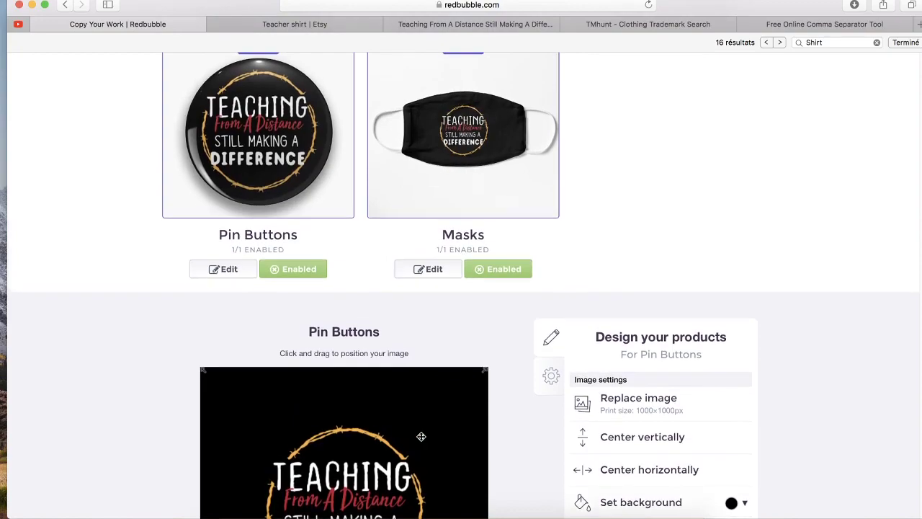
{"action": "scroll", "coordinate": [422, 436], "scroll_direction": "down", "scroll_amount": 8}
{"action": "left_click", "coordinate": [673, 415]}
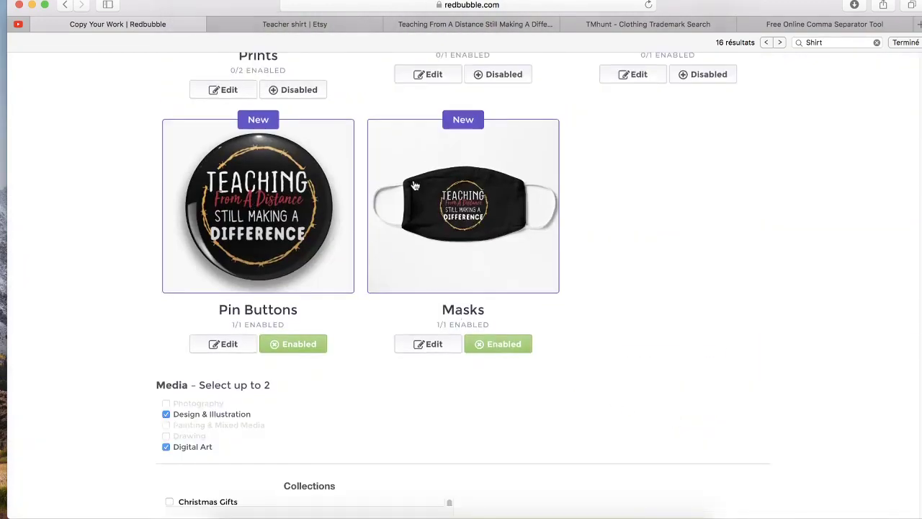
- Save the new work, then return to the Redbubble work page
{"action": "scroll", "coordinate": [389, 345], "scroll_direction": "down", "scroll_amount": 5}
{"action": "scroll", "coordinate": [216, 432], "scroll_direction": "down", "scroll_amount": 3}
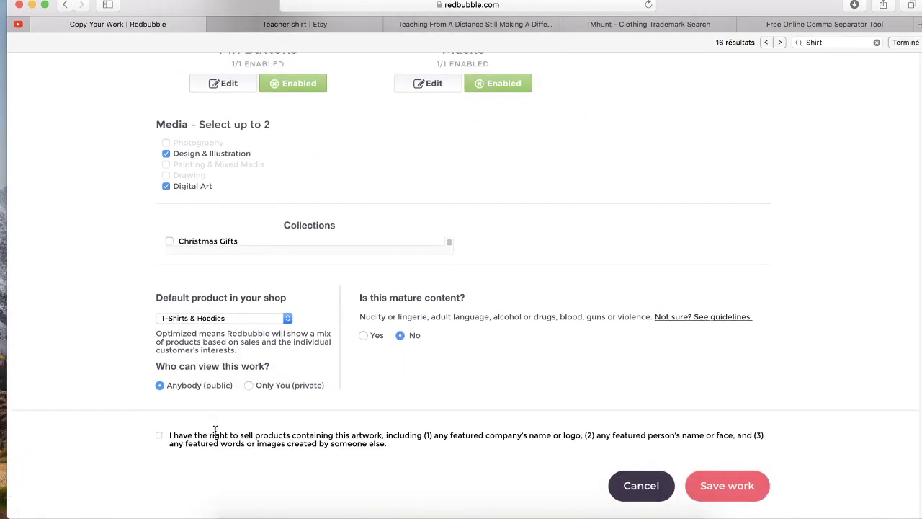
{"action": "left_click", "coordinate": [728, 485]}
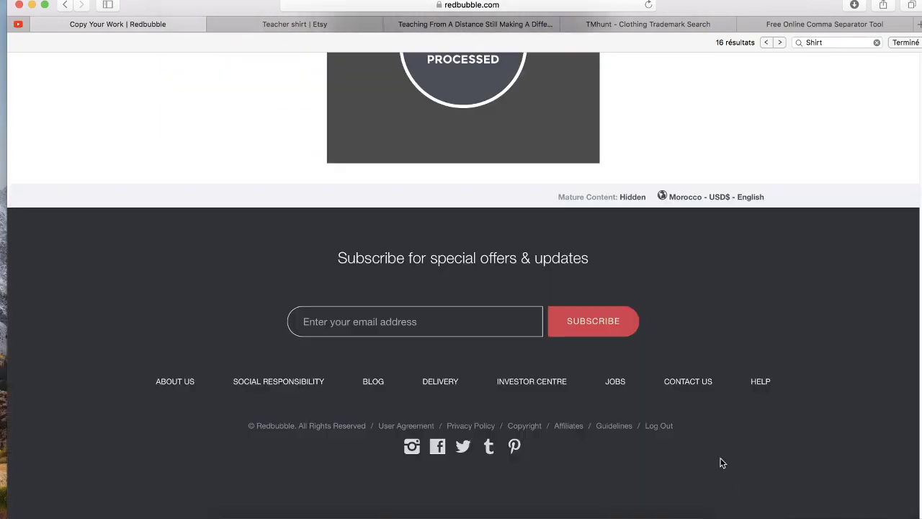
{"action": "left_click", "coordinate": [287, 23]}
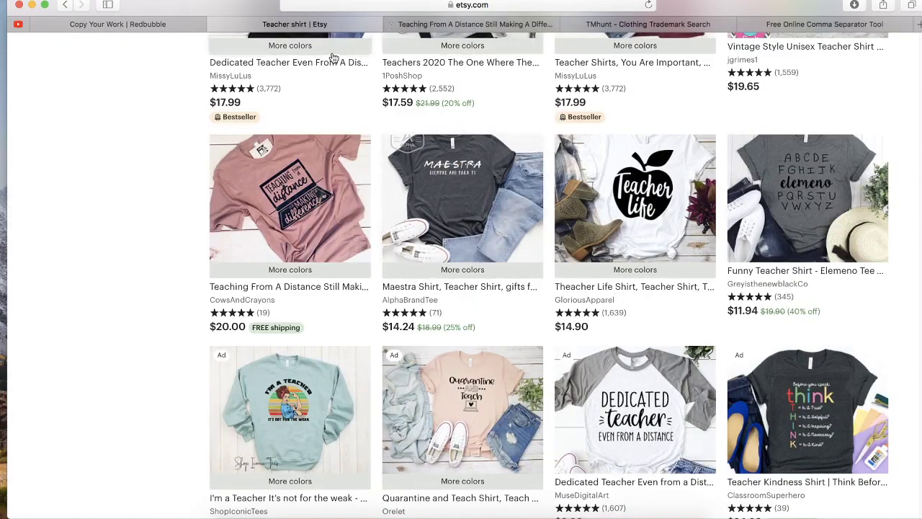
{"action": "left_click", "coordinate": [153, 26]}
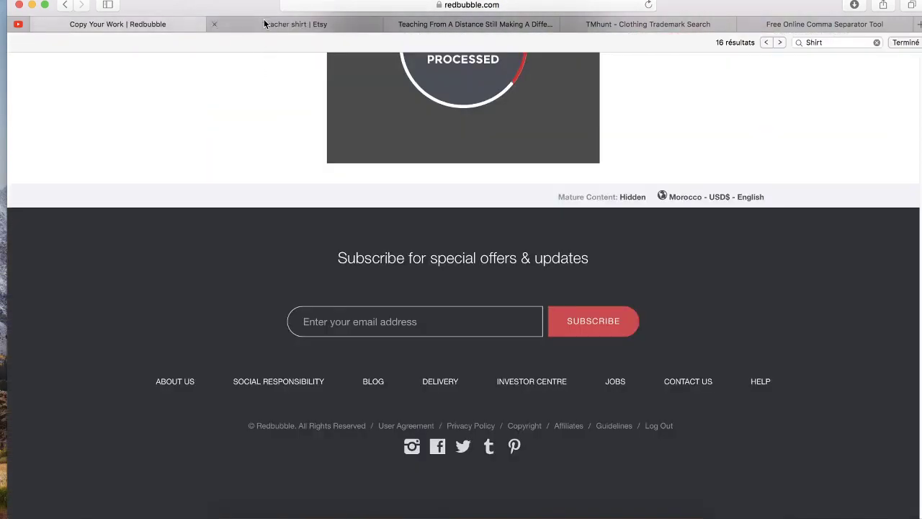
- In Illustrator, sample the olive dot's colour onto the design with the Eyedropper
{"action": "left_click", "coordinate": [498, 513]}
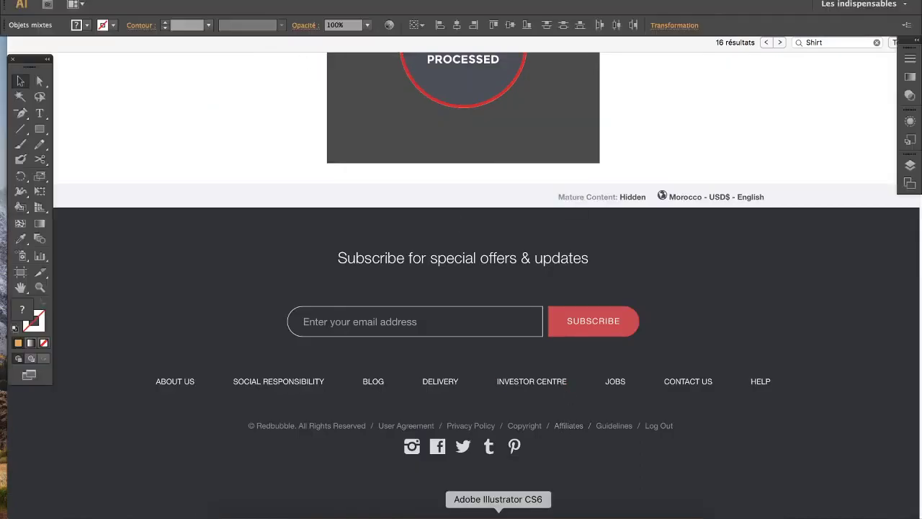
{"action": "left_click", "coordinate": [730, 149]}
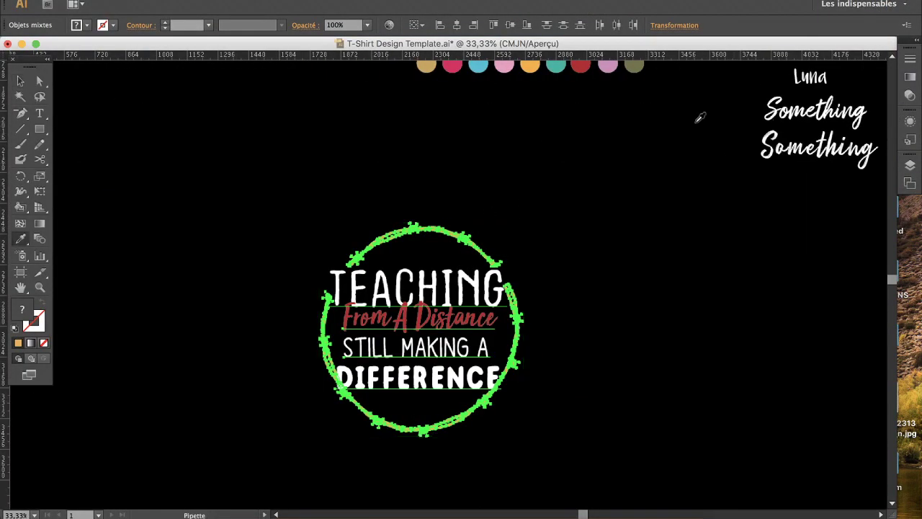
{"action": "scroll", "coordinate": [657, 162], "scroll_direction": "up", "scroll_amount": 3}
{"action": "key", "text": "i"}
{"action": "left_click", "coordinate": [606, 147]}
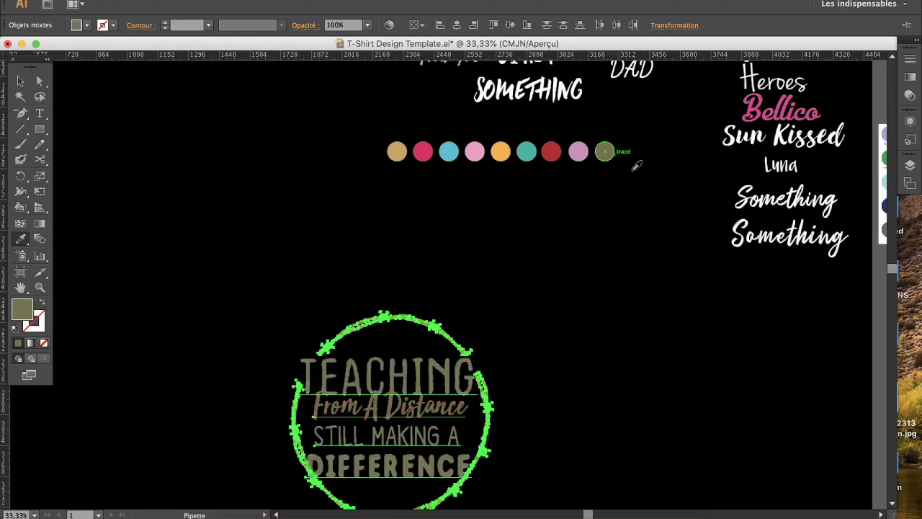
{"action": "scroll", "coordinate": [601, 370], "scroll_direction": "down", "scroll_amount": 3}
{"action": "key", "text": "v"}
{"action": "left_click", "coordinate": [579, 387]}
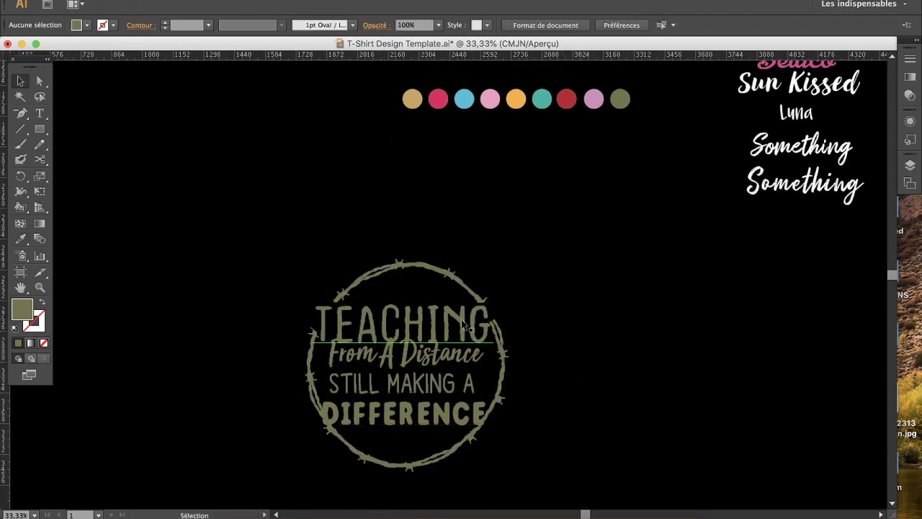
- Inspect the barbed-wire wreath group's parts and scale the TEACHING text down slightly
{"action": "left_click", "coordinate": [461, 325]}
{"action": "left_click", "coordinate": [579, 408]}
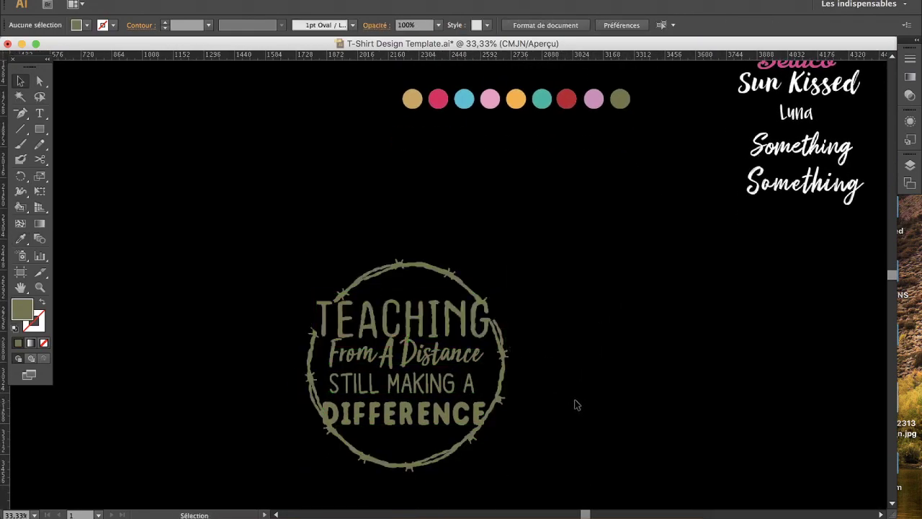
{"action": "left_click", "coordinate": [467, 279]}
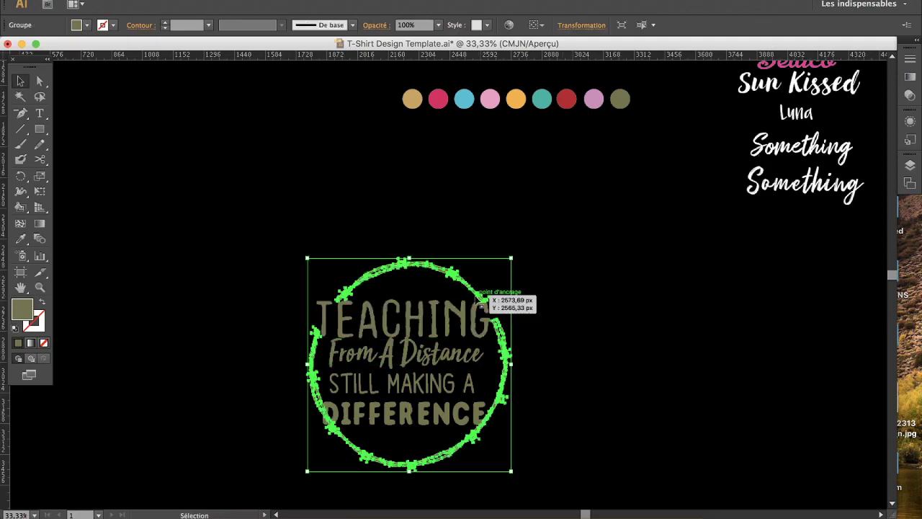
{"action": "double_click", "coordinate": [480, 300]}
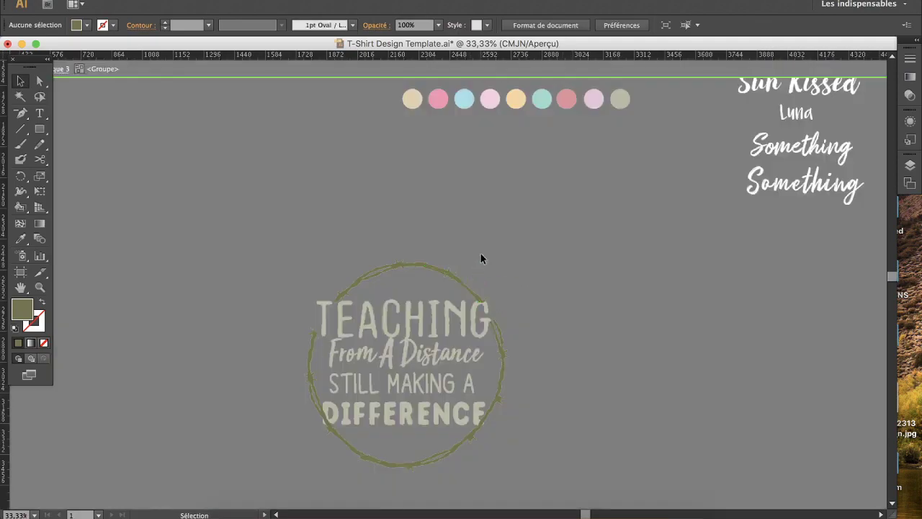
{"action": "left_click", "coordinate": [363, 282]}
{"action": "double_click", "coordinate": [451, 274]}
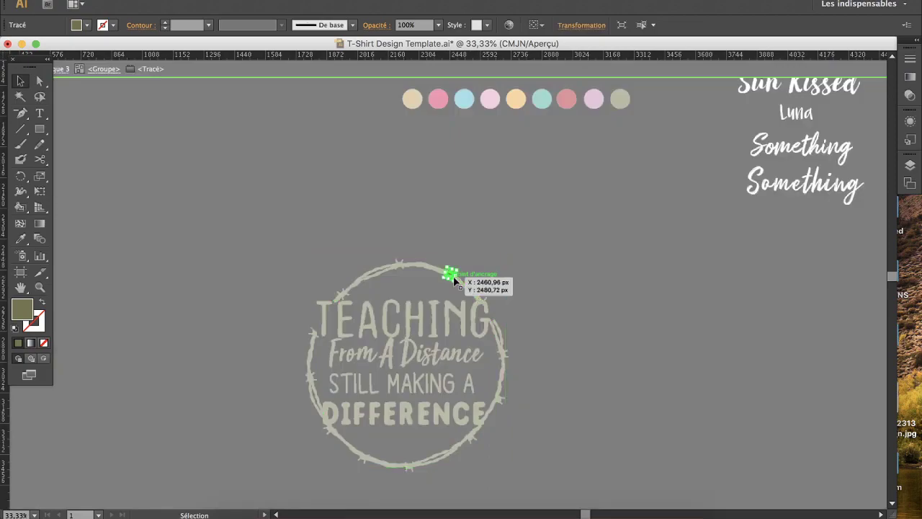
{"action": "double_click", "coordinate": [364, 280]}
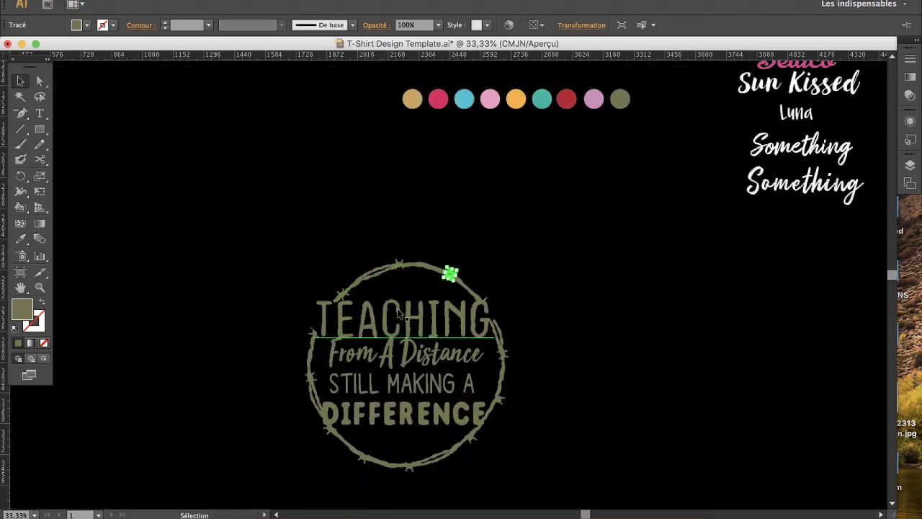
{"action": "left_click", "coordinate": [449, 326]}
{"action": "mouse_move", "coordinate": [505, 349]}
{"action": "left_mouse_down"}
{"action": "mouse_move", "coordinate": [490, 345]}
{"action": "mouse_move", "coordinate": [497, 346]}
{"action": "left_mouse_up"}
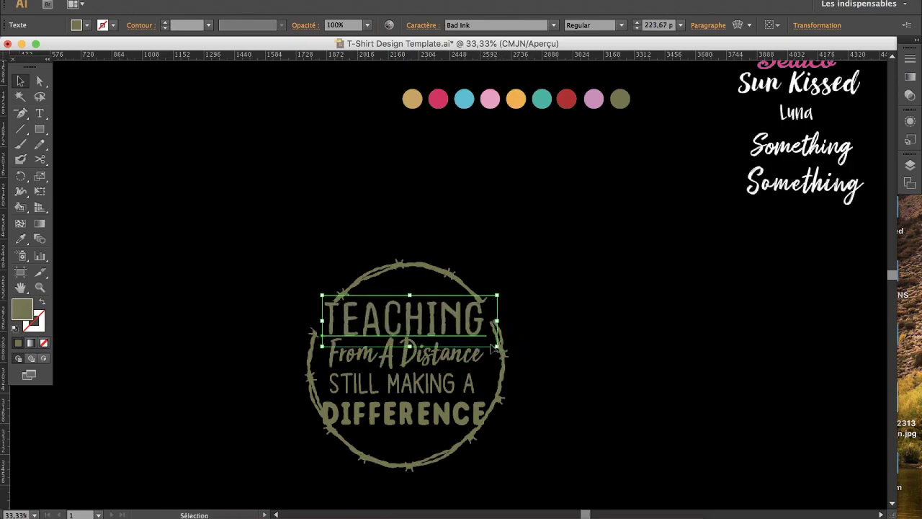
{"action": "left_click", "coordinate": [560, 306]}
- Select the whole wreath design with its text and recolour it with sampled black
{"action": "left_click_drag", "start_coordinate": [528, 230], "coordinate": [278, 441]}
{"action": "key", "text": "i"}
{"action": "left_click", "coordinate": [277, 374]}
- Paste the black design into Untitled-1 as pixels, position it, and delete the old Layer 14
{"action": "key", "text": "v"}
{"action": "left_click", "coordinate": [473, 510]}
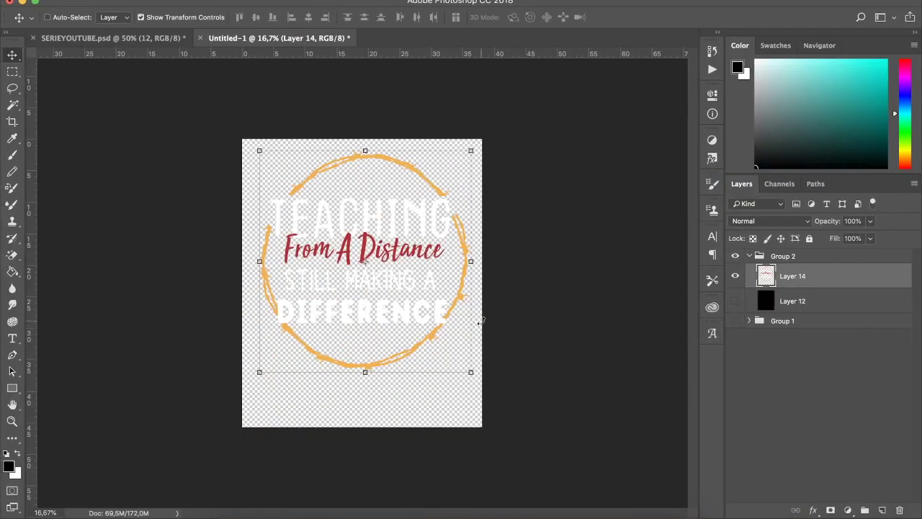
{"action": "key", "text": "super+v"}
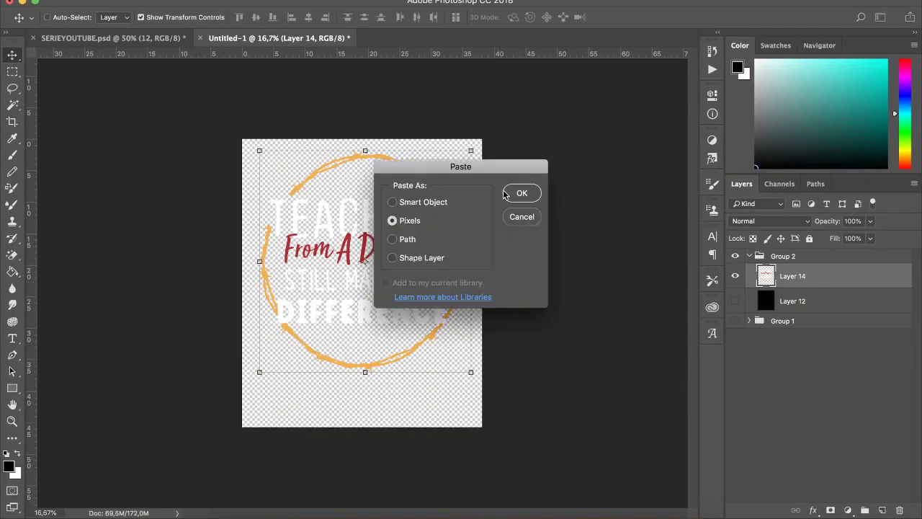
{"action": "left_click", "coordinate": [522, 194]}
{"action": "left_click_drag", "start_coordinate": [401, 311], "coordinate": [404, 288]}
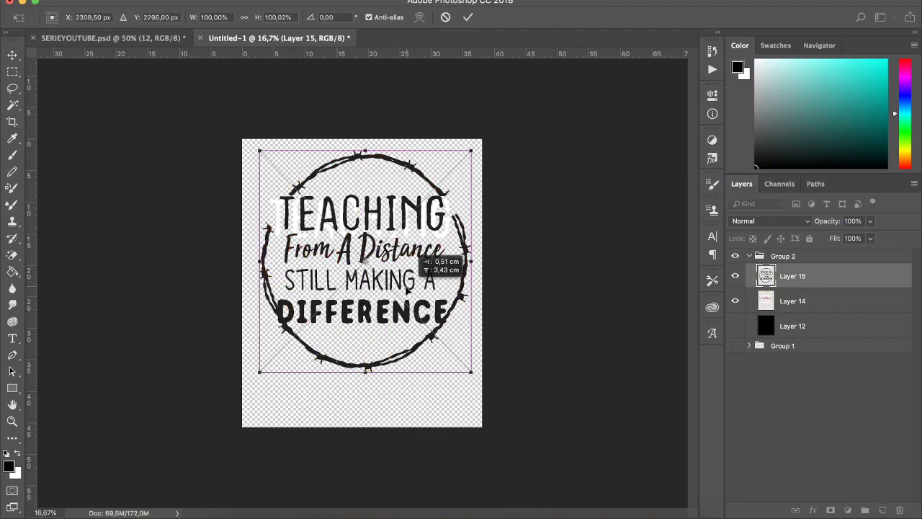
{"action": "key", "text": "Return"}
{"action": "left_click", "coordinate": [783, 301]}
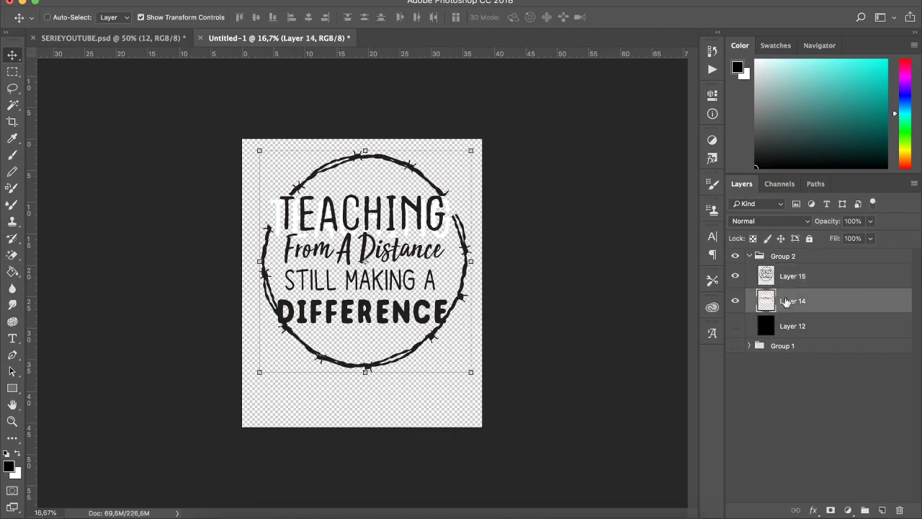
{"action": "key", "text": "Delete"}
{"action": "left_click", "coordinate": [786, 278]}
{"action": "left_click_drag", "start_coordinate": [439, 345], "coordinate": [434, 346]}
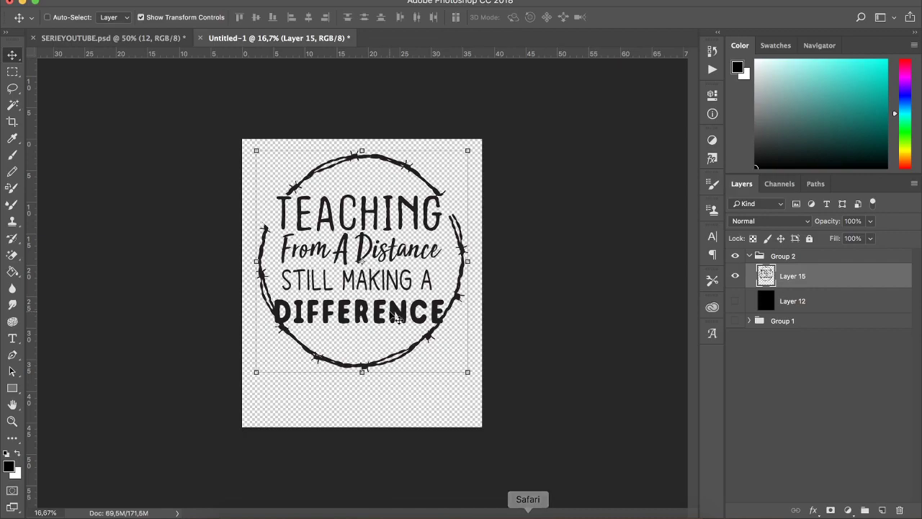
- Save the image as PNG named Design.png, replacing the existing file
{"action": "key", "text": "shift+super+s"}
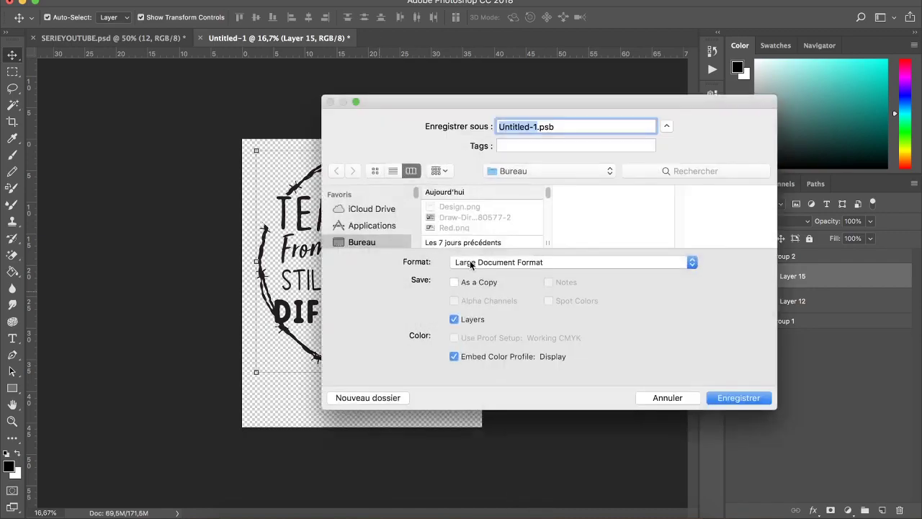
{"action": "left_click", "coordinate": [469, 263]}
{"action": "left_click", "coordinate": [493, 414]}
{"action": "left_click", "coordinate": [469, 207]}
{"action": "key", "text": "Return"}
{"action": "left_click", "coordinate": [637, 185]}
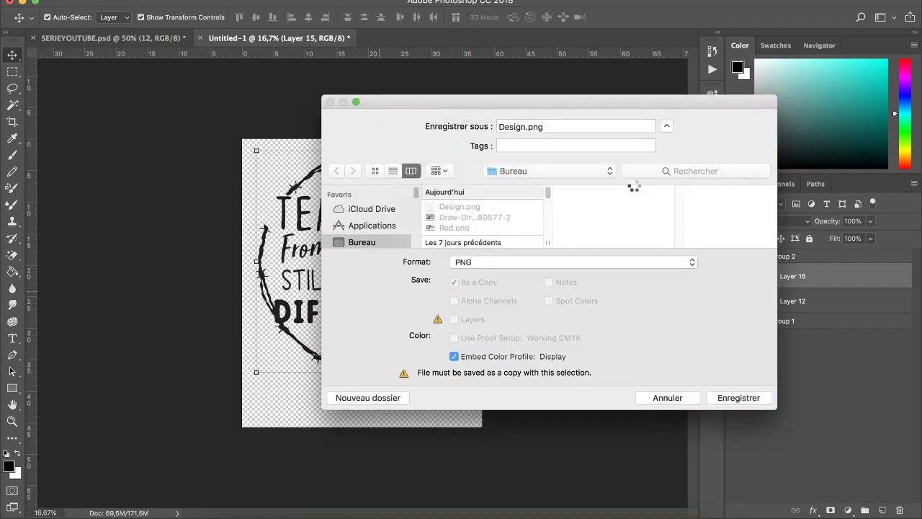
{"action": "key", "text": "Return"}
{"action": "left_click", "coordinate": [531, 511]}
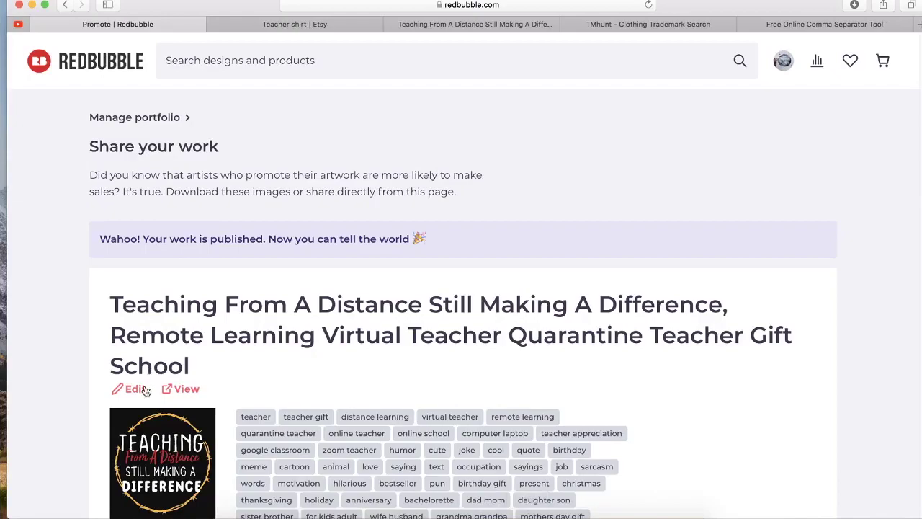
- Open Copy settings for the Teaching From A Distance work from Manage Portfolio
{"action": "left_click", "coordinate": [783, 62]}
{"action": "left_click", "coordinate": [777, 256]}
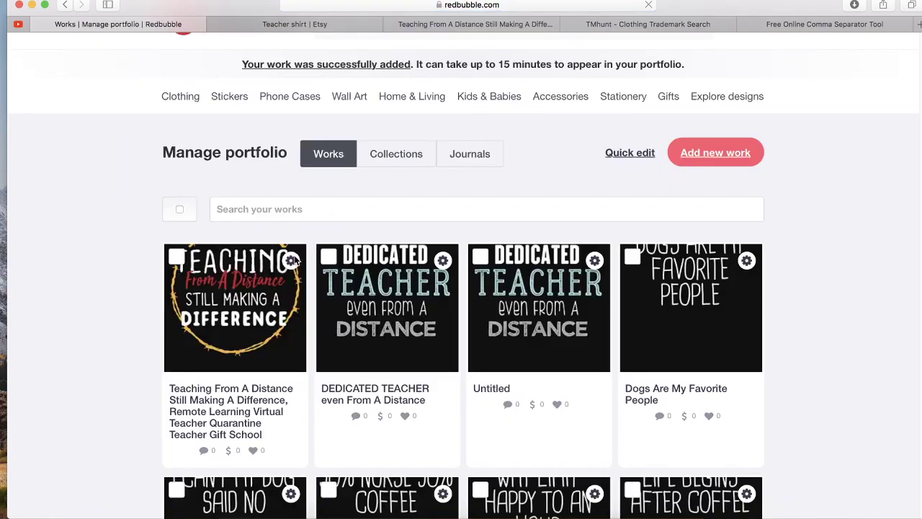
{"action": "left_click", "coordinate": [291, 260]}
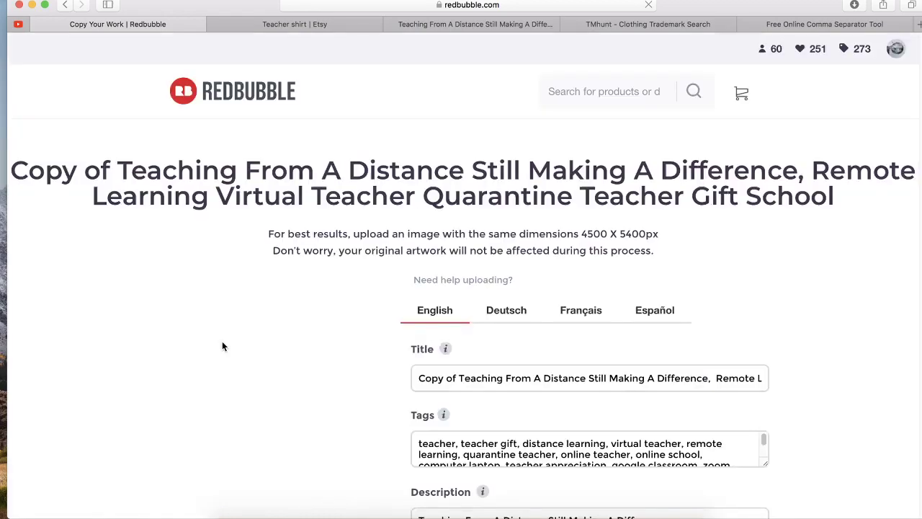
{"action": "scroll", "coordinate": [384, 291], "scroll_direction": "down", "scroll_amount": 2}
- Remove 'Copy of ' from the title and pick Design.png as the replacement image
{"action": "left_click_drag", "start_coordinate": [459, 241], "coordinate": [413, 241]}
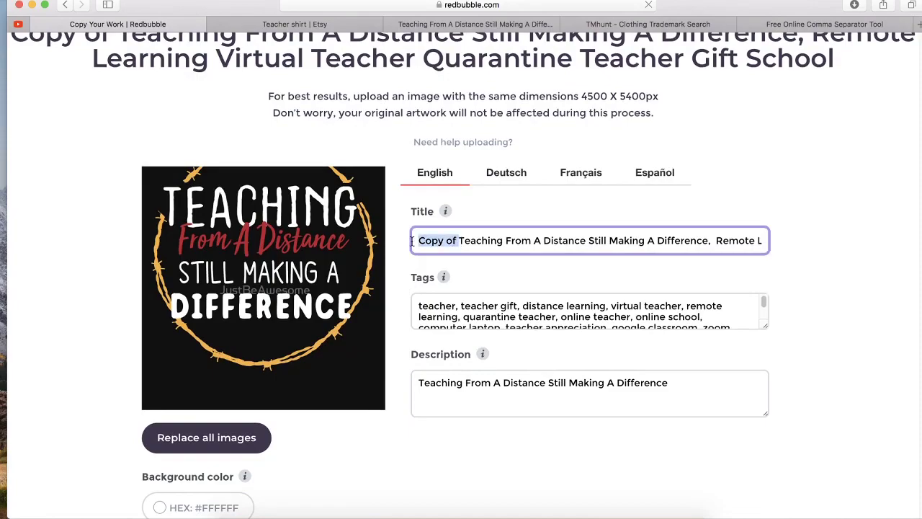
{"action": "key", "text": "BackSpace"}
{"action": "left_click", "coordinate": [251, 441]}
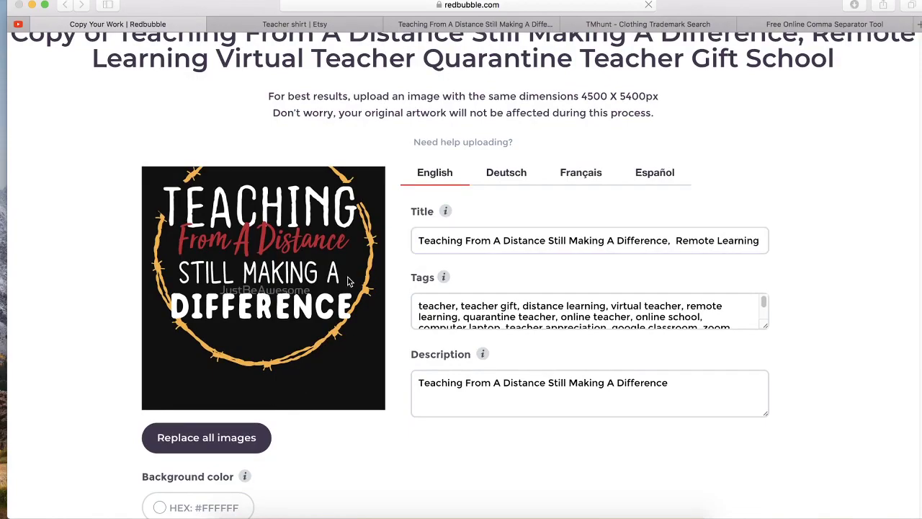
{"action": "left_click", "coordinate": [389, 80]}
- Upload Design.png, then give Standard Print Clothing a white default shirt and 57% size
{"action": "key", "text": "Return"}
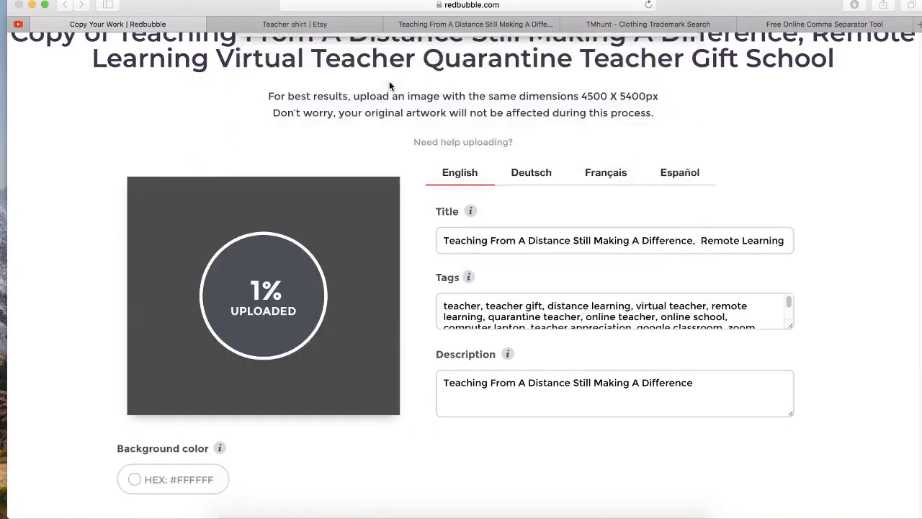
{"action": "scroll", "coordinate": [427, 405], "scroll_direction": "down", "scroll_amount": 5}
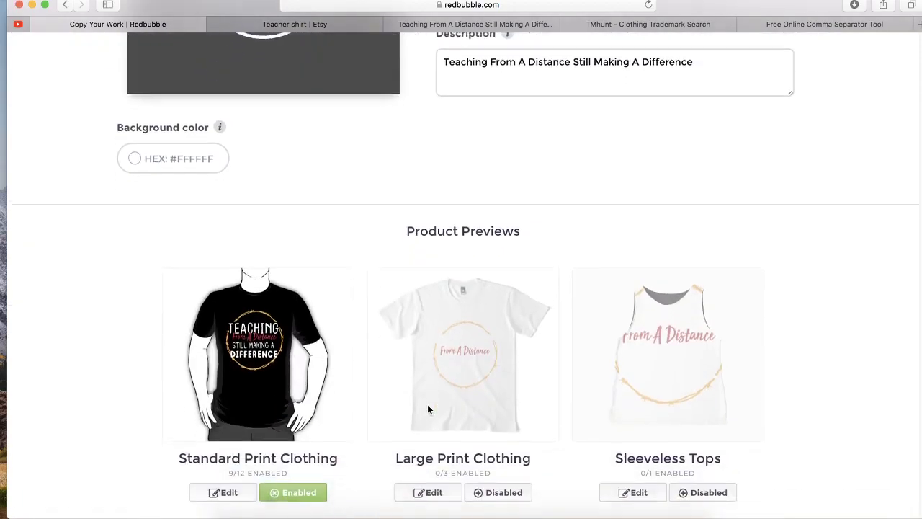
{"action": "left_click", "coordinate": [220, 420]}
{"action": "scroll", "coordinate": [562, 368], "scroll_direction": "down", "scroll_amount": 5}
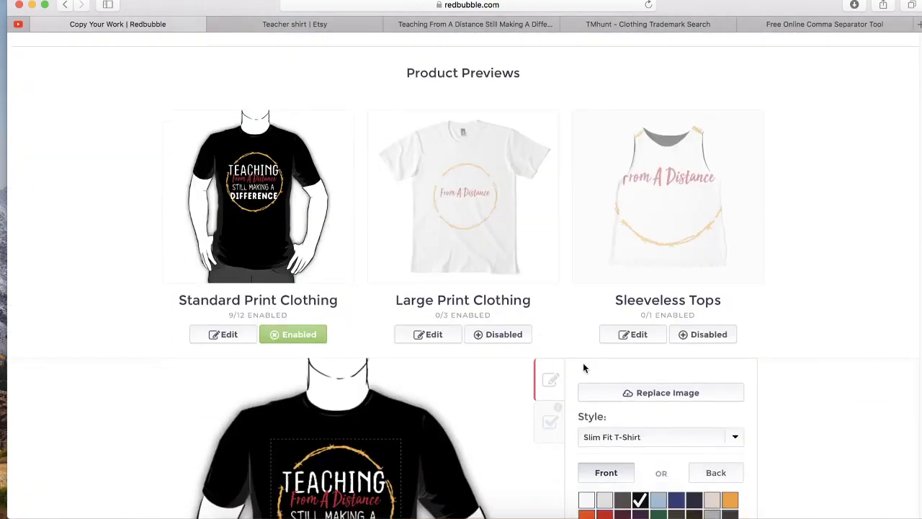
{"action": "left_click", "coordinate": [587, 343]}
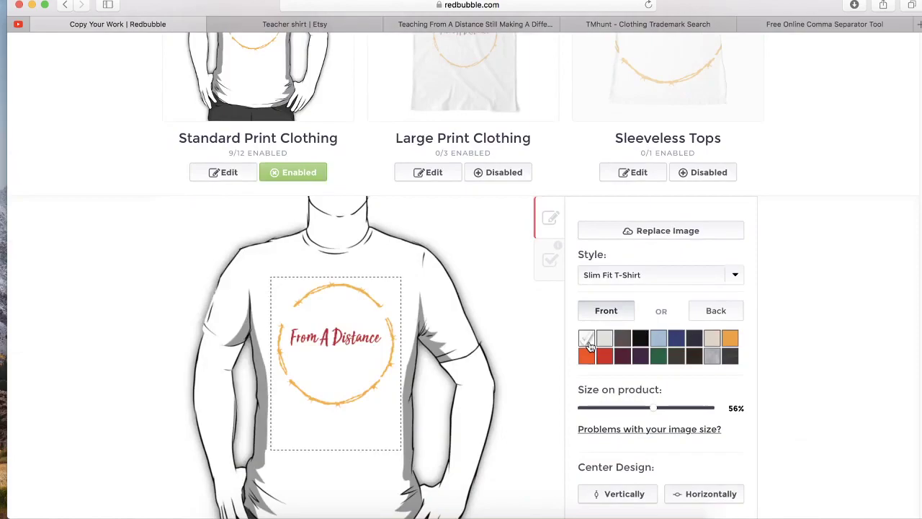
{"action": "left_click", "coordinate": [712, 355]}
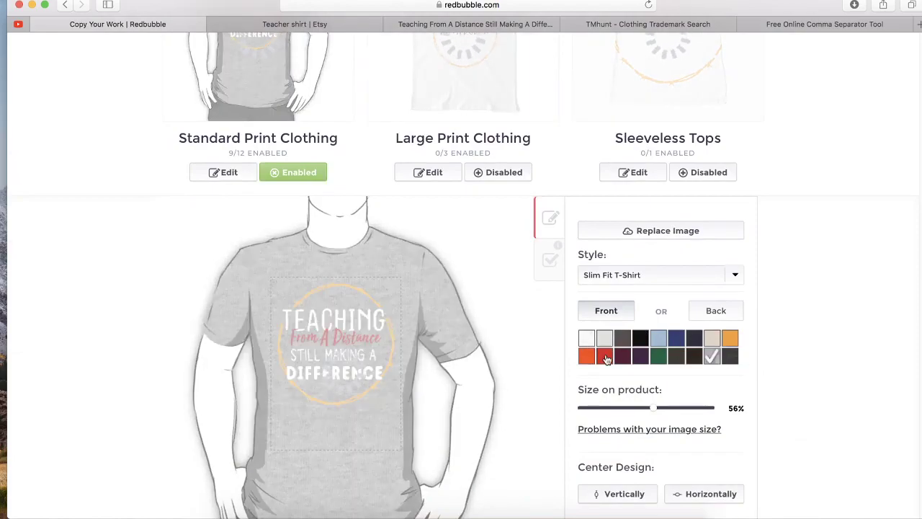
{"action": "scroll", "coordinate": [691, 382], "scroll_direction": "down", "scroll_amount": 2}
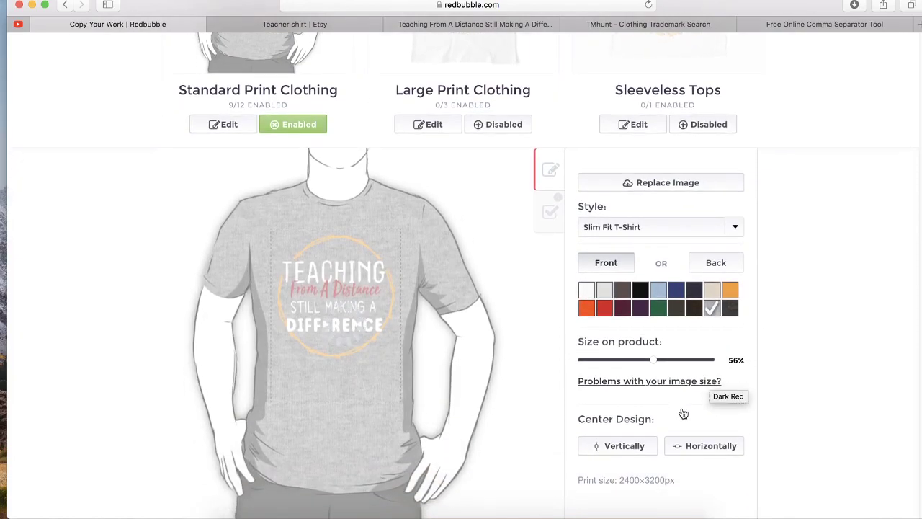
{"action": "left_click", "coordinate": [587, 291]}
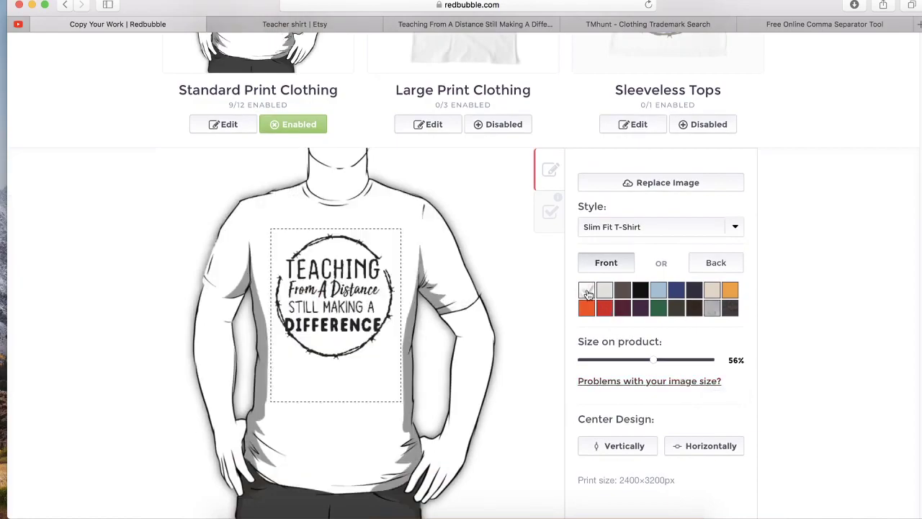
{"action": "scroll", "coordinate": [627, 383], "scroll_direction": "down", "scroll_amount": 1}
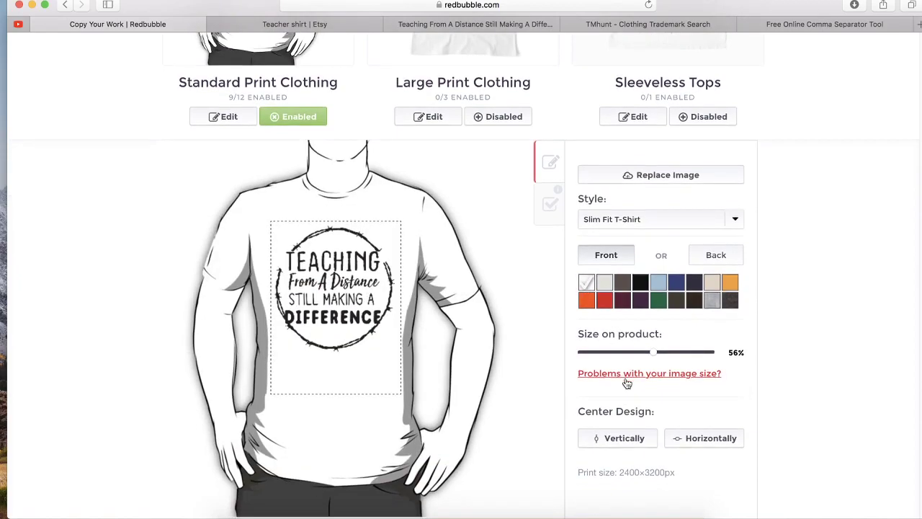
{"action": "left_click", "coordinate": [655, 357]}
{"action": "scroll", "coordinate": [654, 357], "scroll_direction": "down", "scroll_amount": 5}
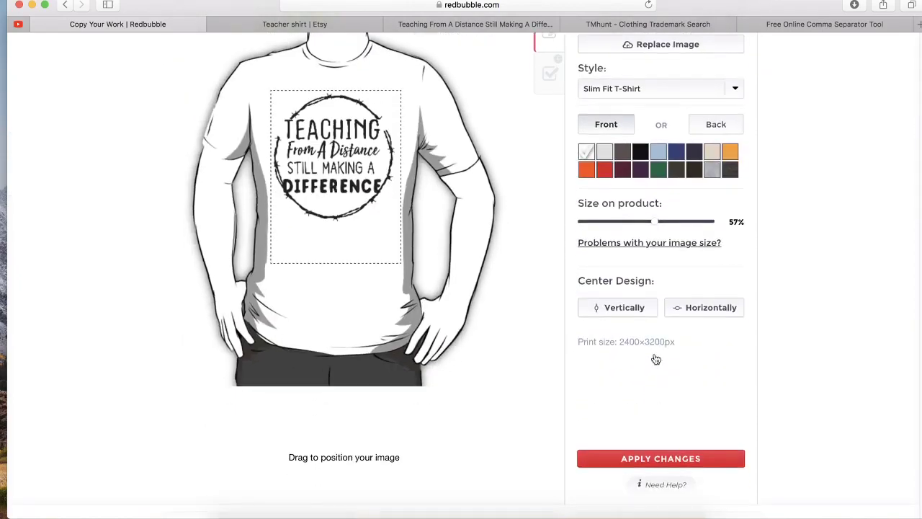
{"action": "left_click", "coordinate": [657, 457]}
- Enable Large Print Clothing, move its design slightly higher, and apply the changes
{"action": "scroll", "coordinate": [591, 370], "scroll_direction": "down", "scroll_amount": 15}
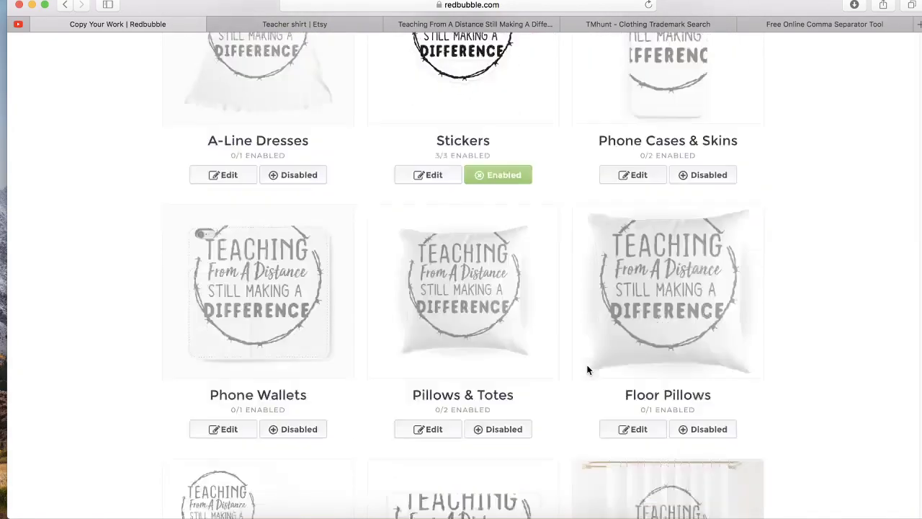
{"action": "scroll", "coordinate": [587, 369], "scroll_direction": "up", "scroll_amount": 15}
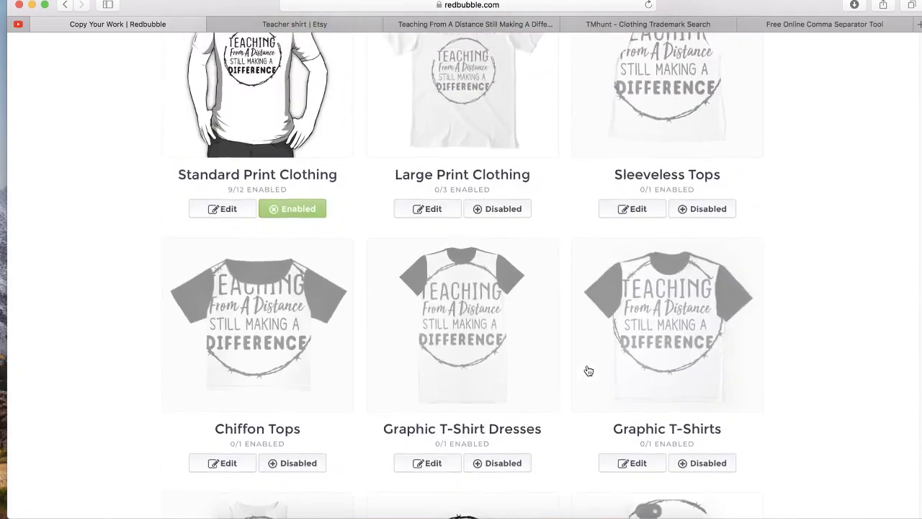
{"action": "left_click", "coordinate": [430, 274]}
{"action": "left_click", "coordinate": [484, 280]}
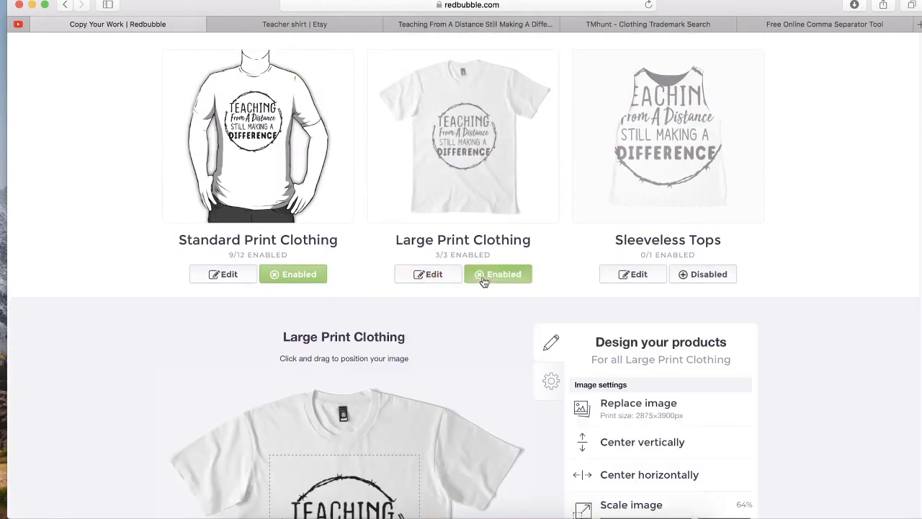
{"action": "left_click", "coordinate": [430, 274]}
{"action": "left_click", "coordinate": [430, 274]}
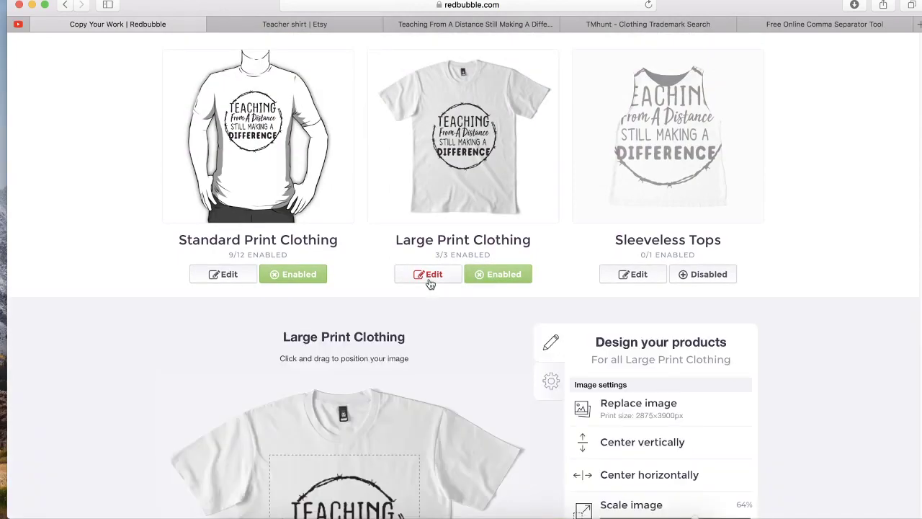
{"action": "left_click_drag", "start_coordinate": [354, 485], "coordinate": [353, 478]}
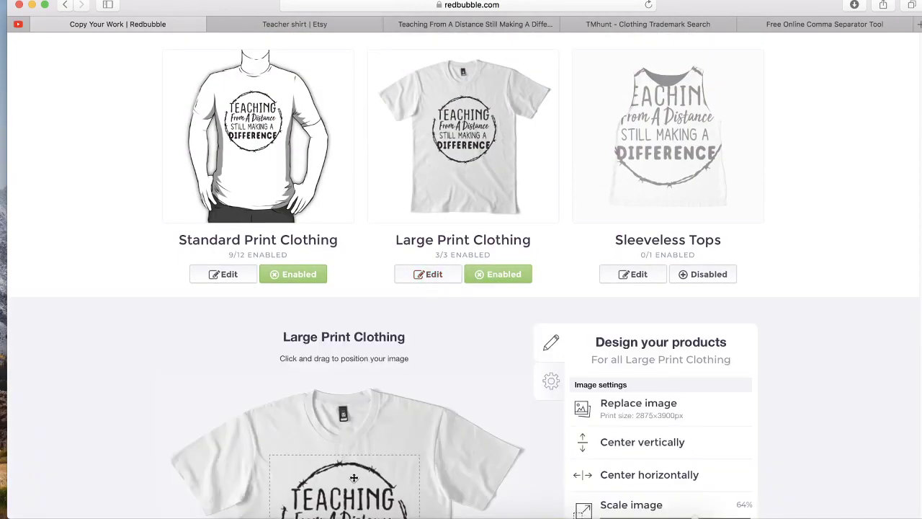
{"action": "scroll", "coordinate": [787, 252], "scroll_direction": "down", "scroll_amount": 3}
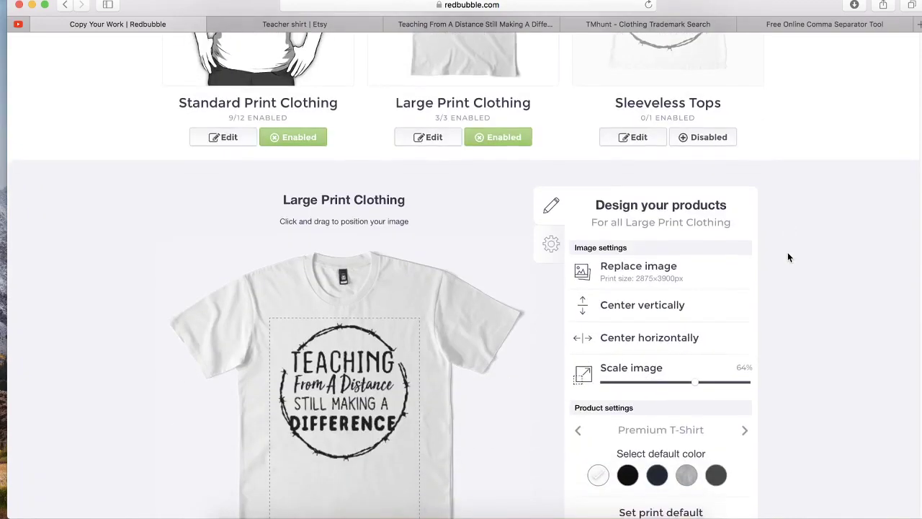
{"action": "scroll", "coordinate": [748, 231], "scroll_direction": "down", "scroll_amount": 5}
{"action": "scroll", "coordinate": [695, 312], "scroll_direction": "down", "scroll_amount": 1}
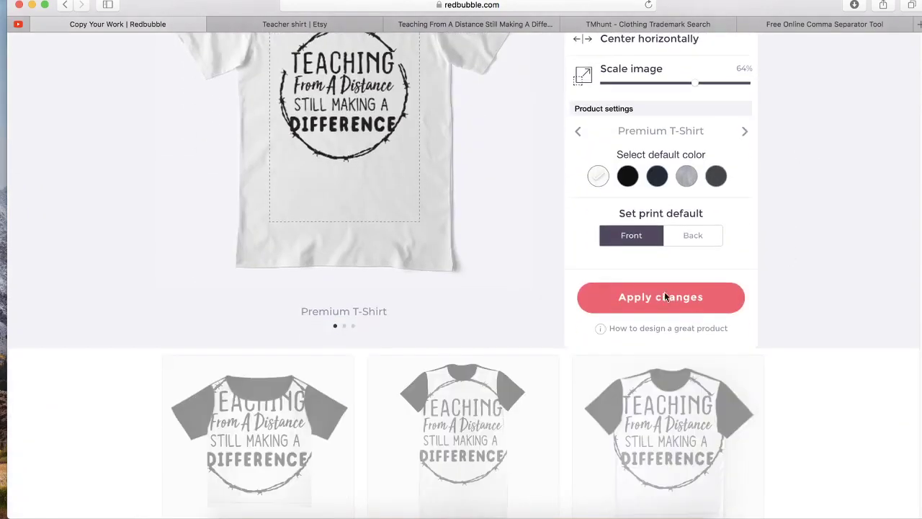
{"action": "left_click", "coordinate": [665, 296]}
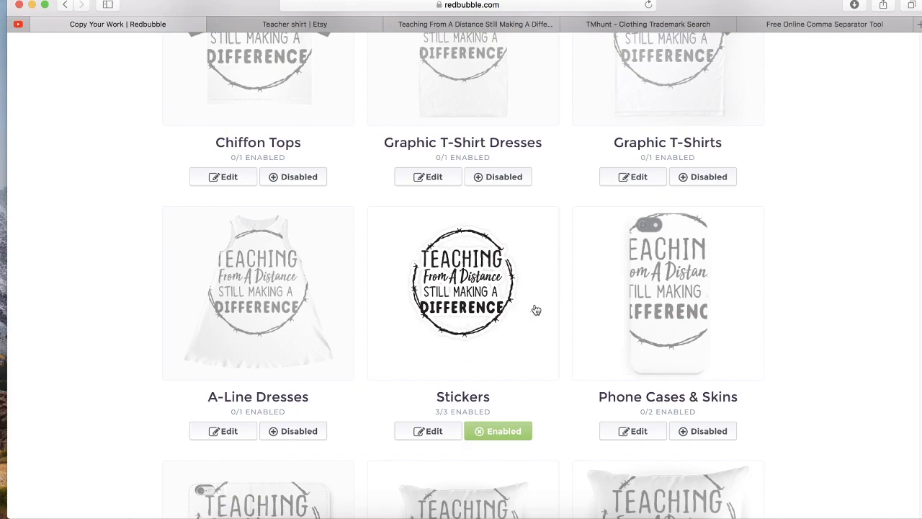
{"action": "scroll", "coordinate": [585, 261], "scroll_direction": "up", "scroll_amount": 3}
{"action": "scroll", "coordinate": [585, 260], "scroll_direction": "down", "scroll_amount": 5}
{"action": "scroll", "coordinate": [585, 261], "scroll_direction": "down", "scroll_amount": 10}
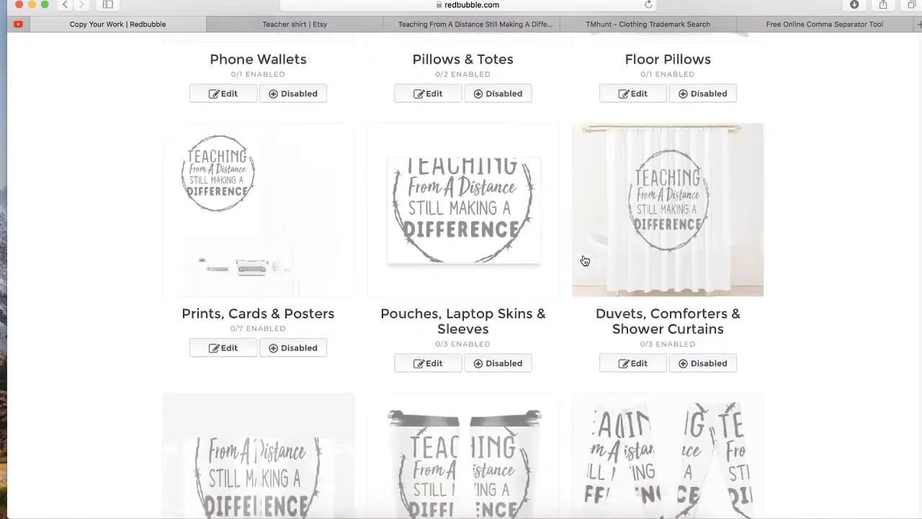